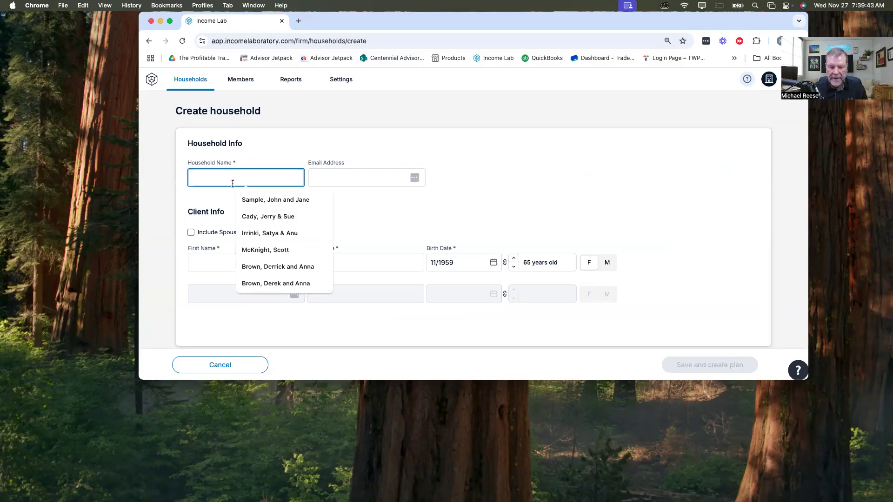
Step: Enter the sample couple's household name using the saved suggestion
{"action": "key", "text": "BackSpace"}
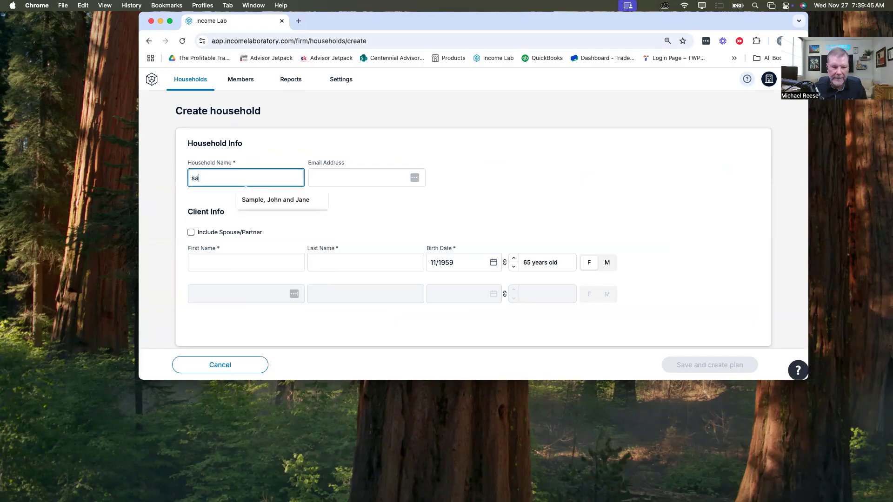
{"action": "left_click", "coordinate": [242, 199]}
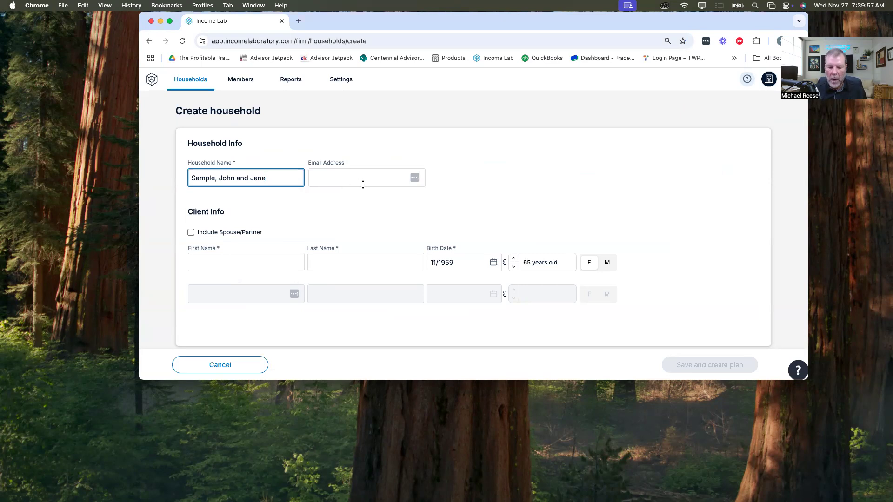
{"action": "type", "text": "mi"}
{"action": "key", "text": "BackSpace"}
{"action": "key", "text": "BackSpace"}
{"action": "key", "text": "Tab"}
Step: Fill in the household's email address from the saved addresses and set plan permissions to Can view income plans
{"action": "type", "text": "m"}
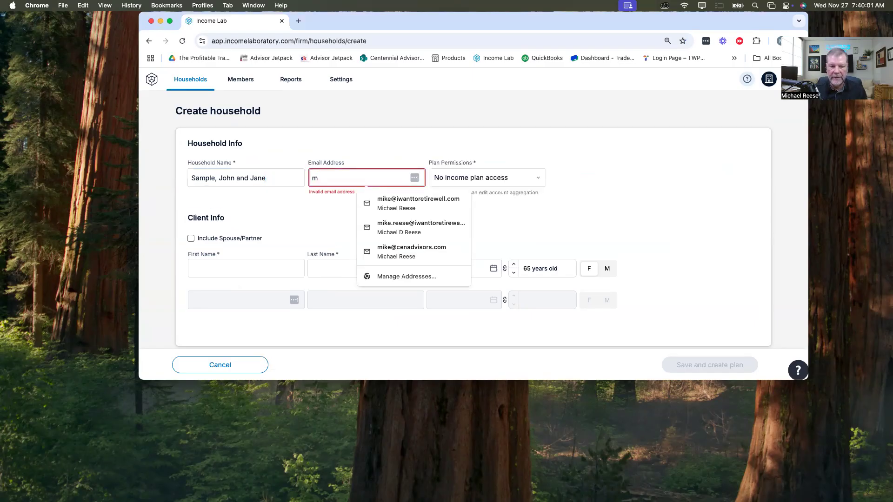
{"action": "left_click", "coordinate": [436, 224]}
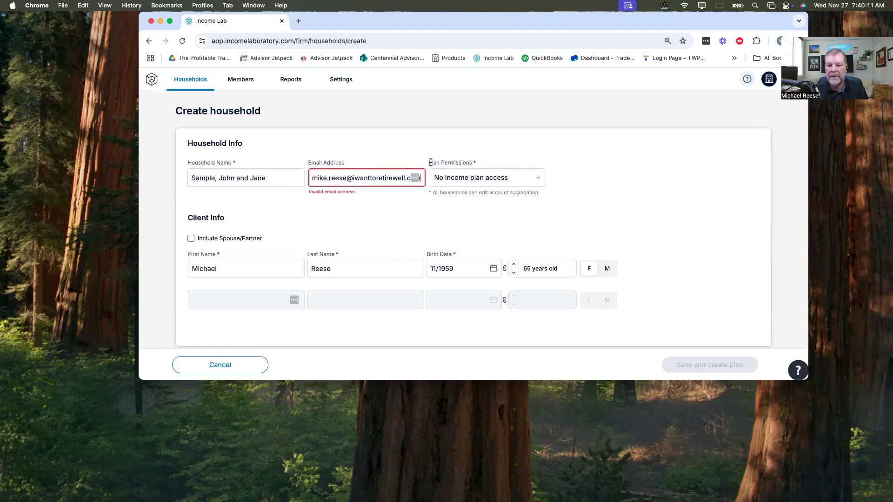
{"action": "left_click", "coordinate": [538, 179]}
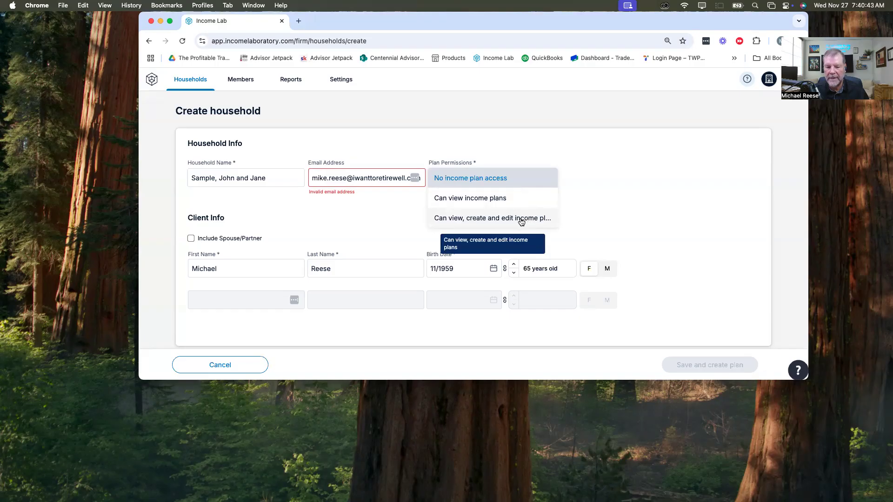
{"action": "left_click", "coordinate": [444, 198]}
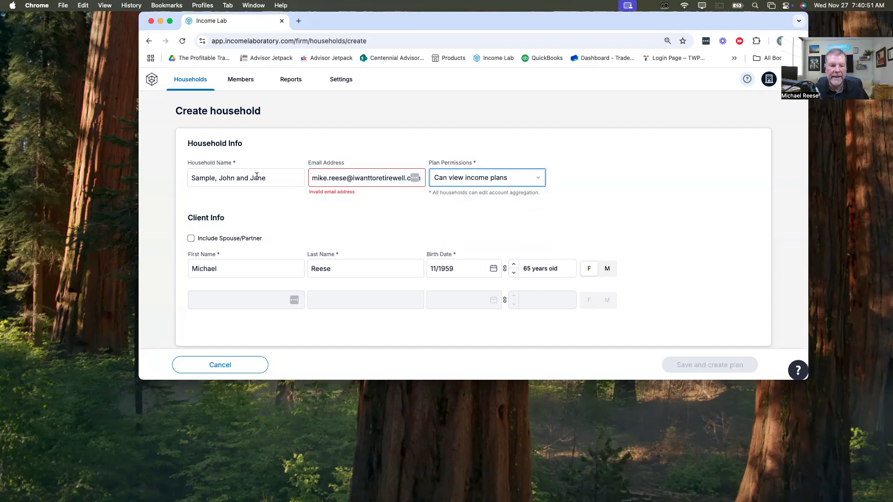
Step: Replace the part before the @ in the household's email address, and clear the whole address
{"action": "double_click", "coordinate": [345, 177]}
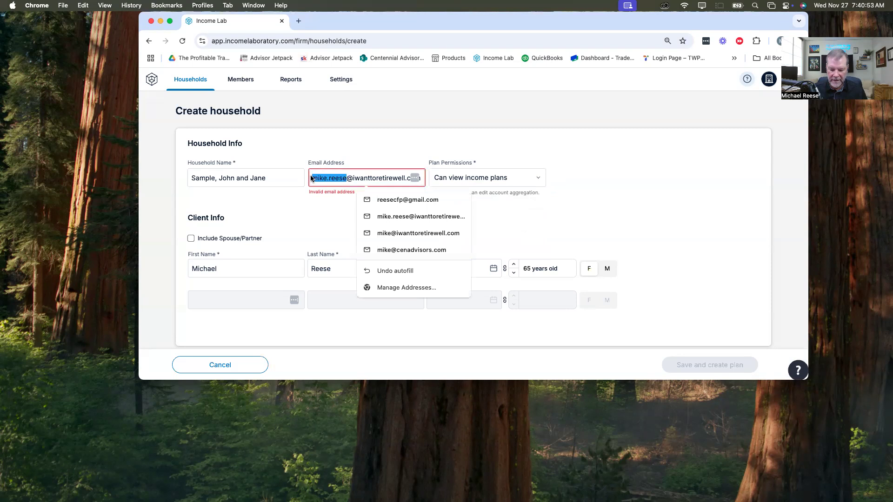
{"action": "type", "text": "john"}
{"action": "key", "text": "Tab"}
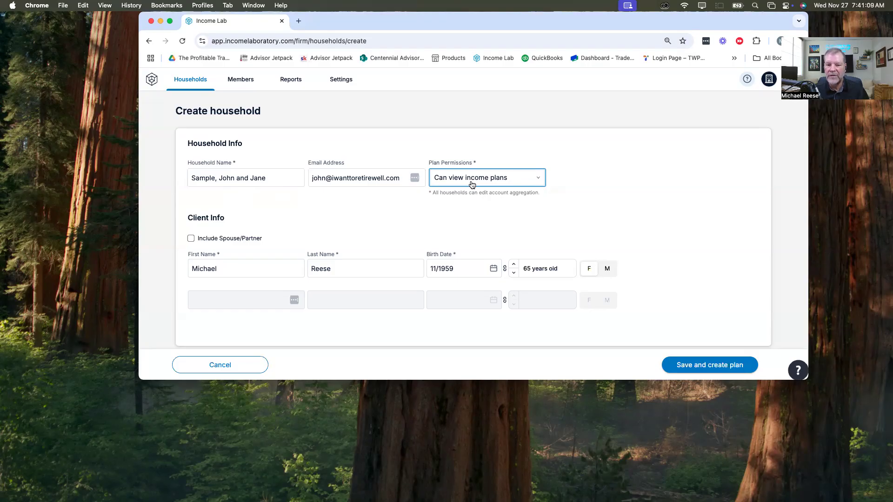
{"action": "left_click_drag", "start_coordinate": [405, 175], "coordinate": [311, 178]}
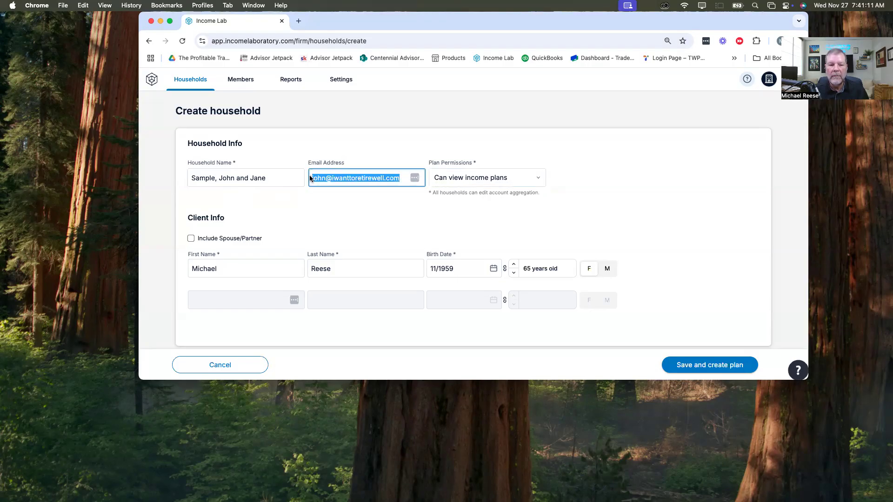
{"action": "key", "text": "BackSpace"}
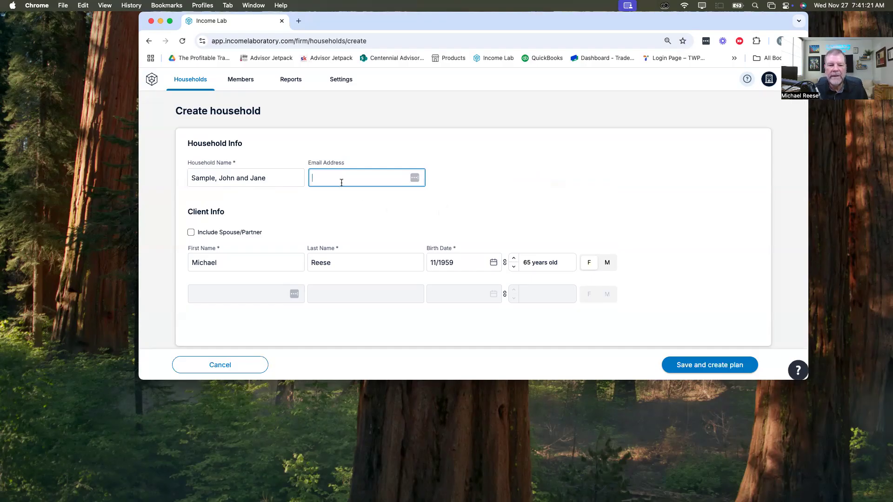
Step: Include a spouse/partner in the household and set the first client's gender to M
{"action": "left_click", "coordinate": [191, 234]}
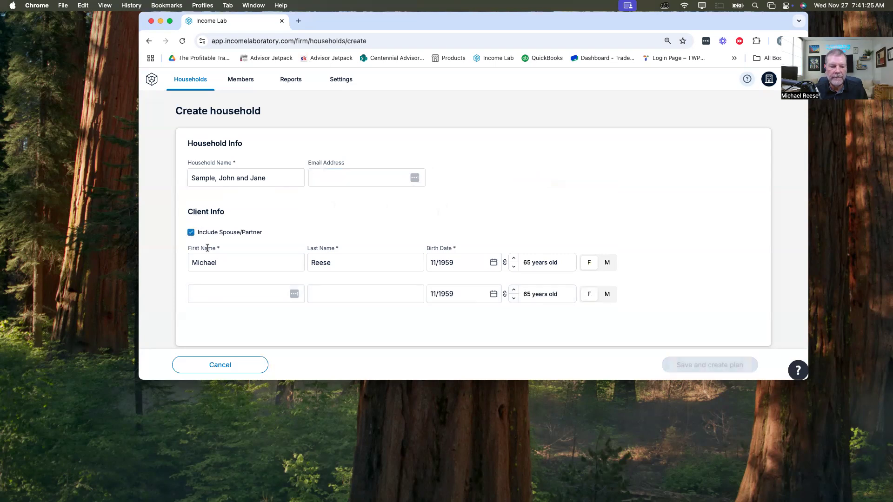
{"action": "left_click", "coordinate": [609, 263]}
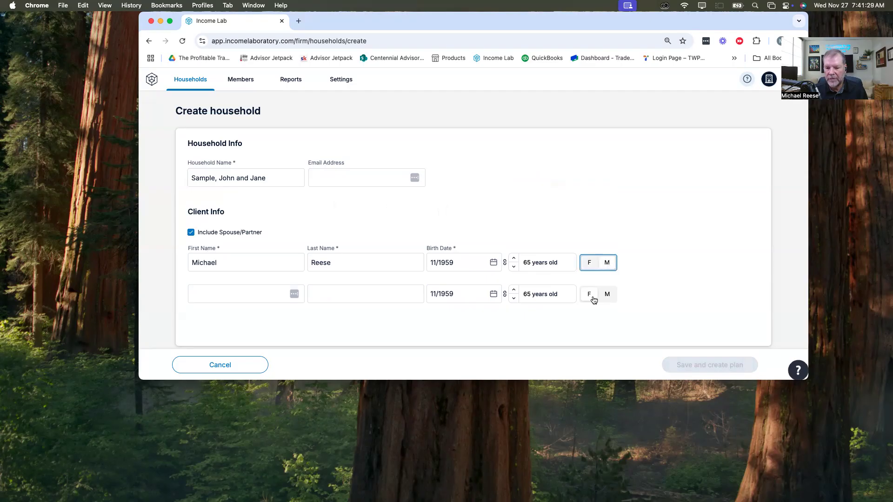
Step: Enter the first and last names of the first client and the spouse
{"action": "double_click", "coordinate": [234, 262]}
{"action": "type", "text": "J"}
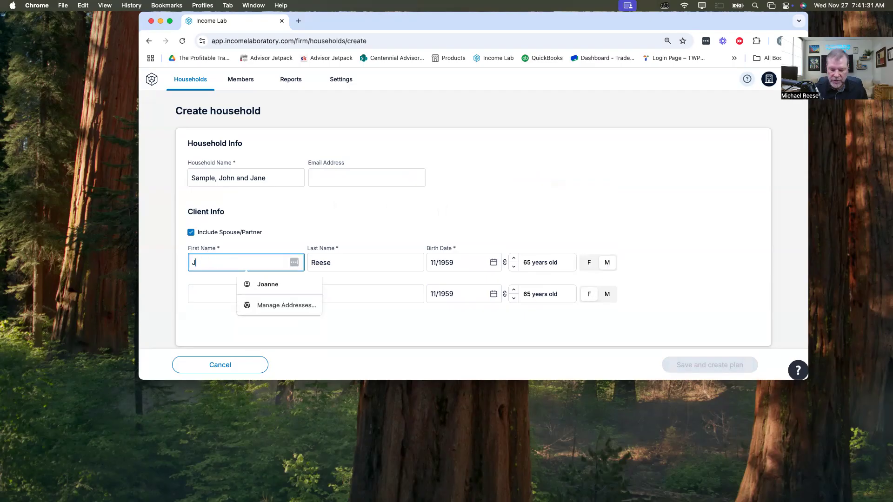
{"action": "type", "text": "ohn"}
{"action": "key", "text": "Tab"}
{"action": "type", "text": "Sample"}
{"action": "key", "text": "Tab"}
{"action": "left_click", "coordinate": [219, 293]}
{"action": "type", "text": "Jane"}
{"action": "key", "text": "Tab"}
{"action": "type", "text": "Sample"}
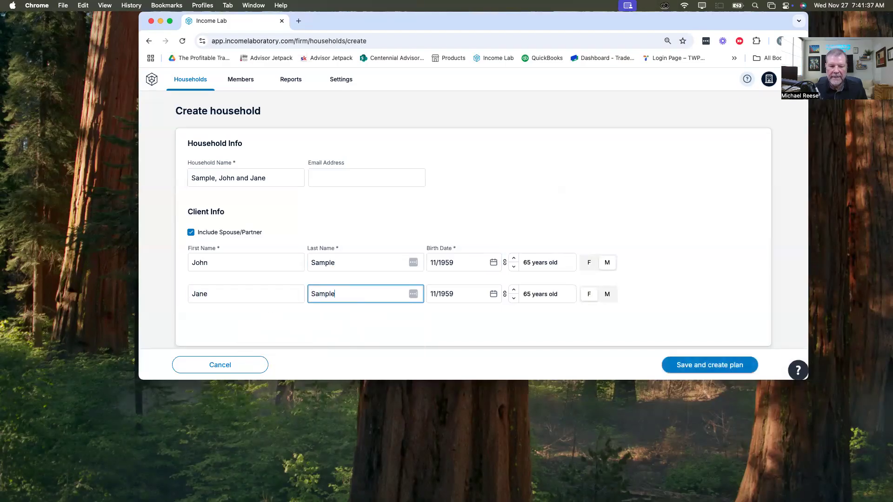
Step: Change the year of the first client's birth date
{"action": "left_click", "coordinate": [449, 261]}
{"action": "key", "text": "BackSpace"}
{"action": "key", "text": "BackSpace"}
{"action": "type", "text": "61"}
{"action": "key", "text": "Tab"}
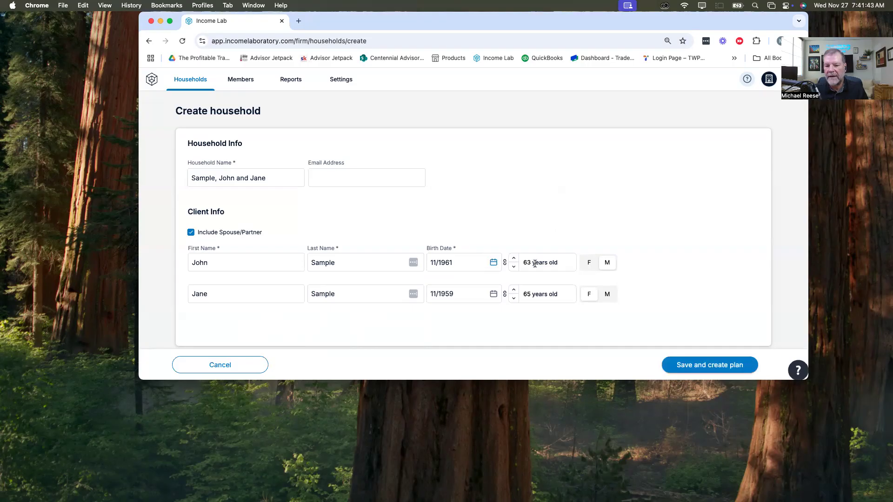
Step: Enter the spouse's birth month and year, and save the household to create its plan
{"action": "left_click", "coordinate": [460, 295]}
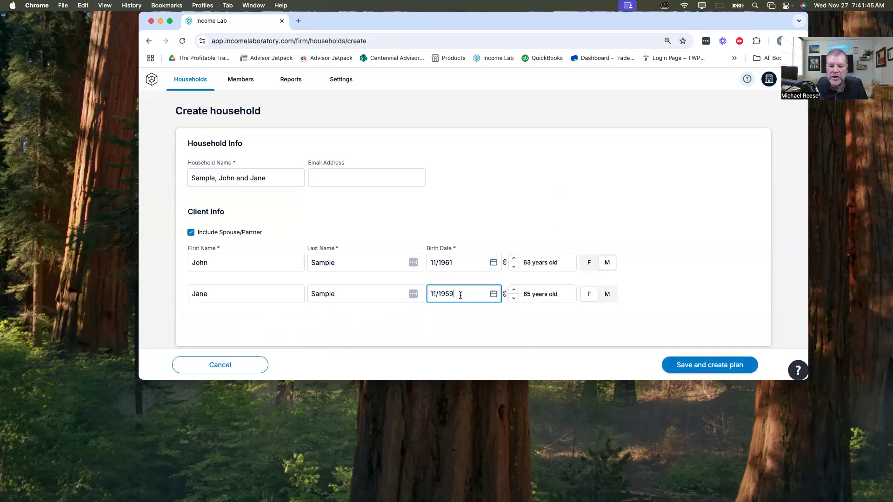
{"action": "key", "text": "BackSpace"}
{"action": "key", "text": "BackSpace"}
{"action": "key", "text": "BackSpace"}
{"action": "key", "text": "BackSpace"}
{"action": "key", "text": "BackSpace"}
{"action": "key", "text": "BackSpace"}
{"action": "key", "text": "BackSpace"}
{"action": "type", "text": "06/1963"}
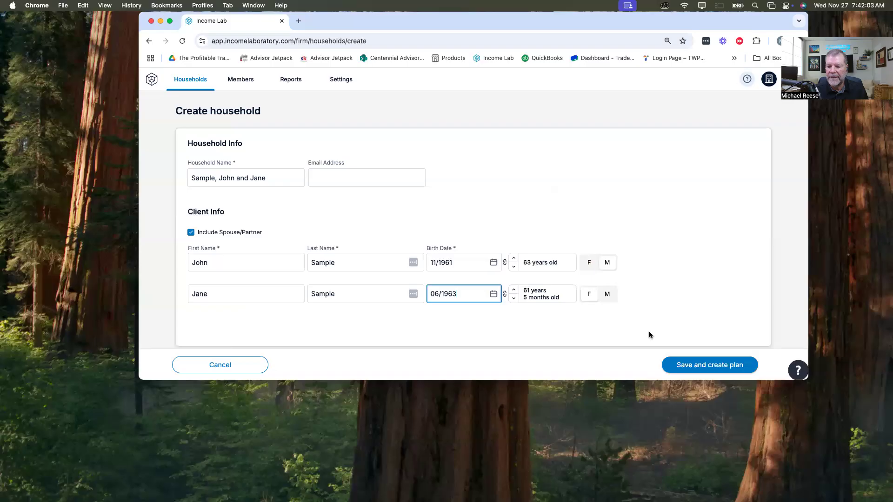
{"action": "left_click", "coordinate": [720, 365]}
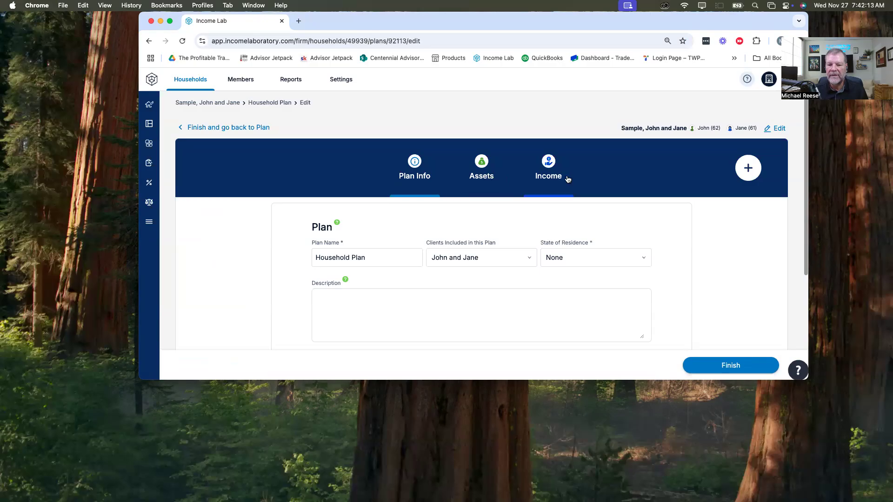
Step: Examine the plan's additional sections and the editable household info, saving the household without edits
{"action": "left_click", "coordinate": [749, 170]}
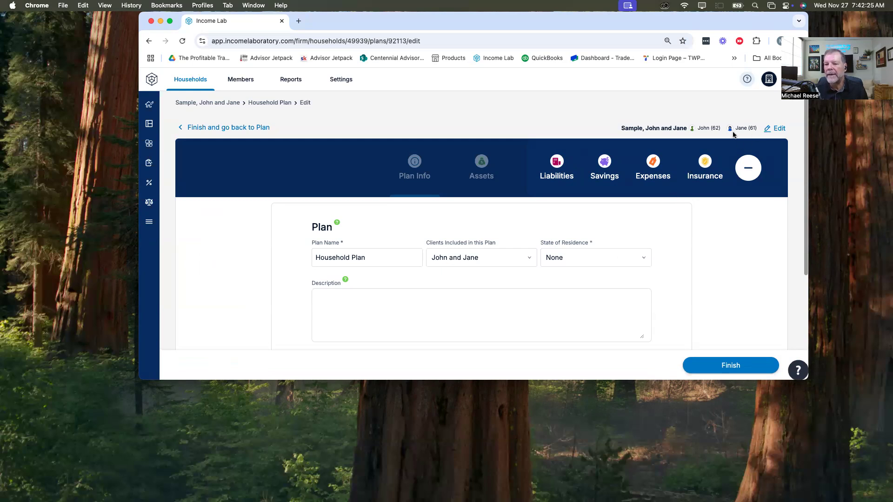
{"action": "left_click", "coordinate": [781, 131]}
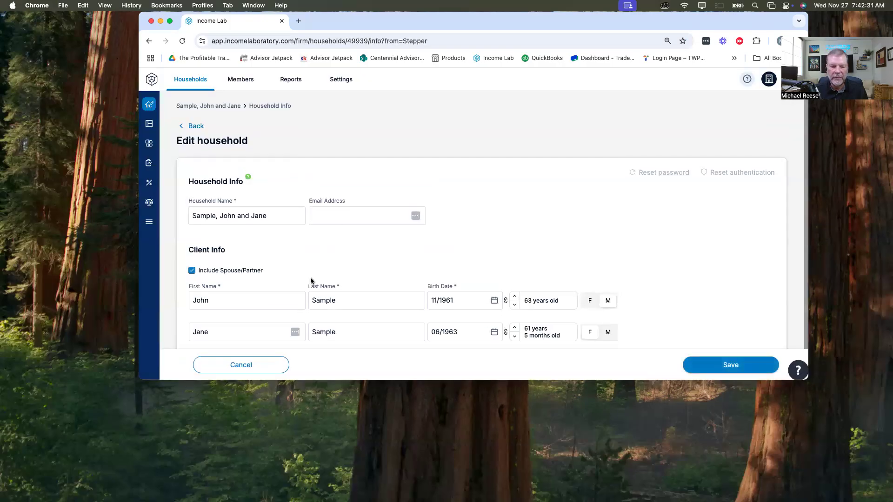
{"action": "scroll", "coordinate": [311, 277], "scroll_direction": "down", "scroll_amount": 1}
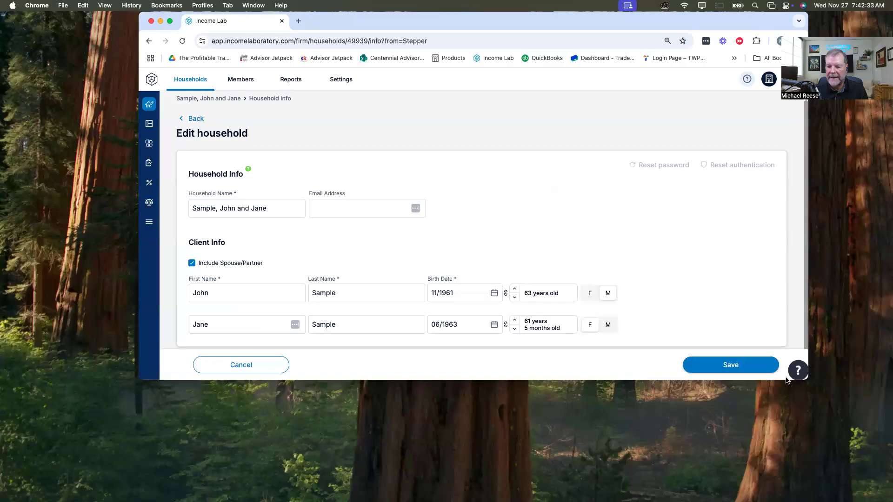
{"action": "left_click", "coordinate": [723, 365]}
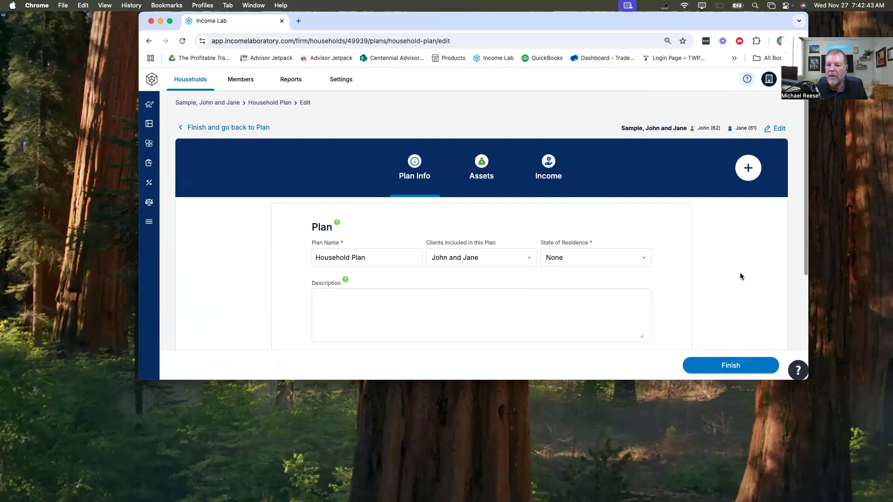
{"action": "left_click", "coordinate": [753, 171]}
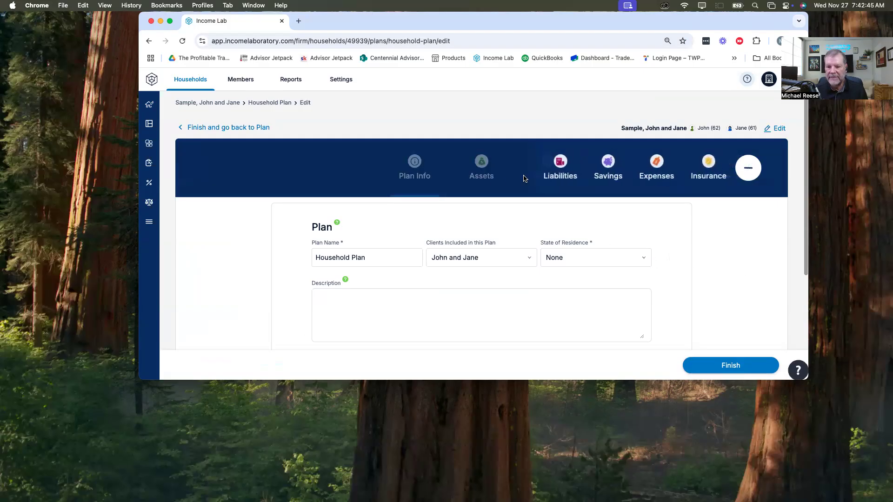
{"action": "left_click", "coordinate": [748, 168]}
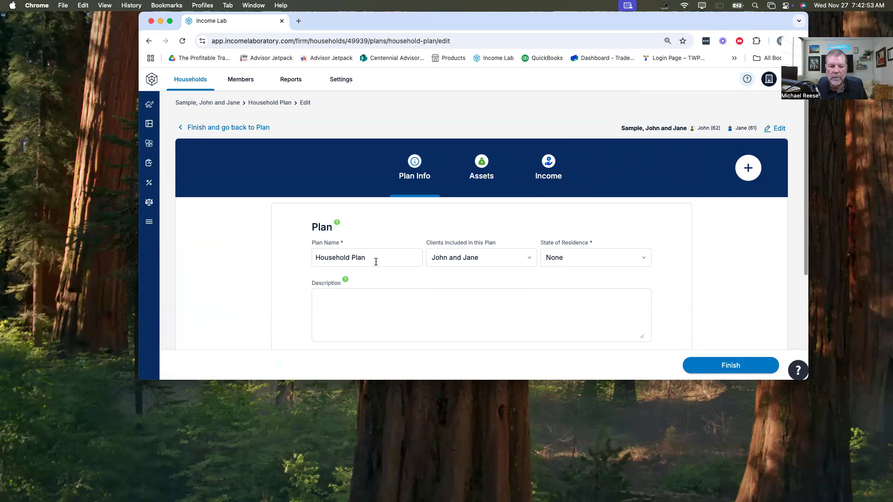
Step: Rename the plan as Current
{"action": "left_click_drag", "start_coordinate": [374, 259], "coordinate": [272, 259]}
{"action": "type", "text": "Cla"}
{"action": "key", "text": "BackSpace"}
{"action": "key", "text": "BackSpace"}
{"action": "type", "text": "urrent"}
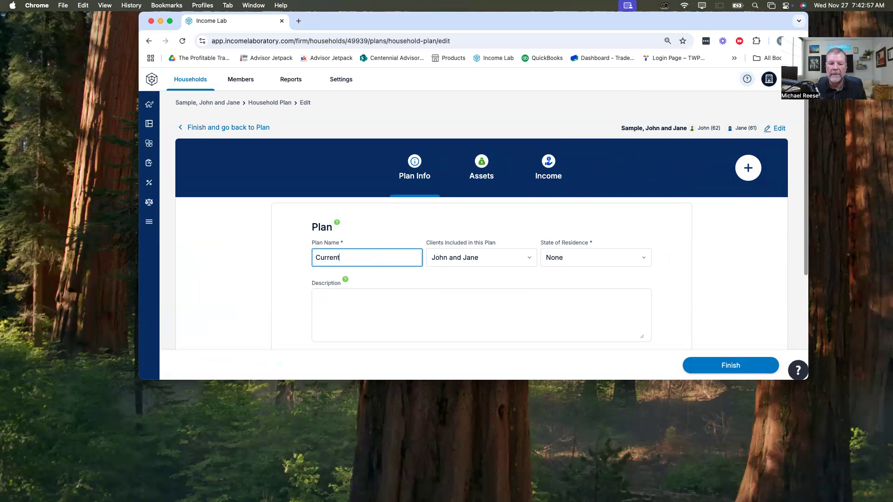
Step: Set the plan's state of residence to Texas
{"action": "left_click", "coordinate": [592, 257]}
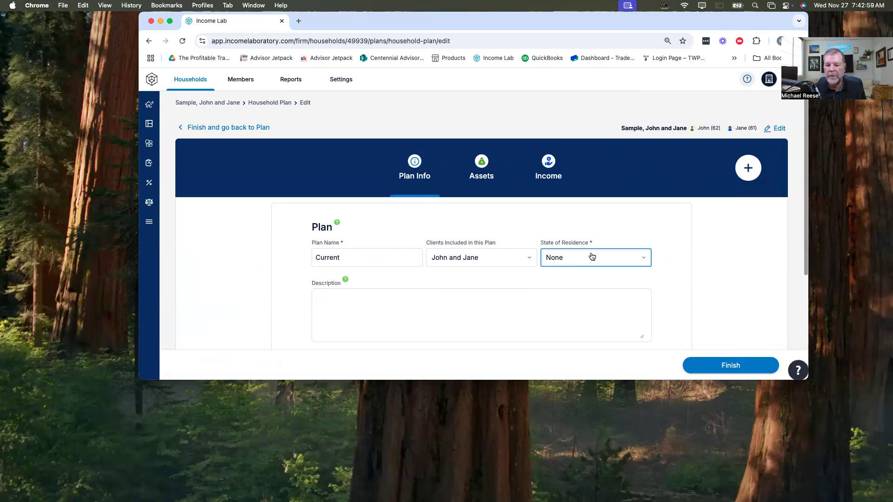
{"action": "key", "text": "t"}
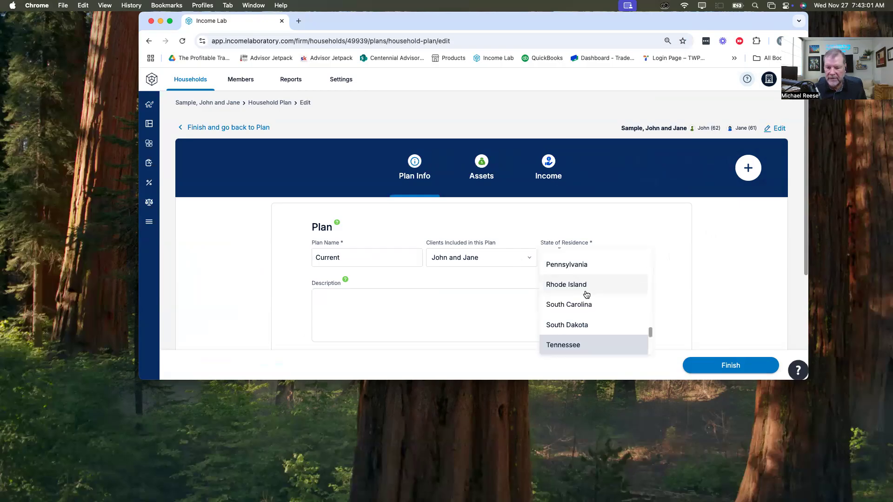
{"action": "key", "text": "t"}
{"action": "left_click", "coordinate": [578, 345]}
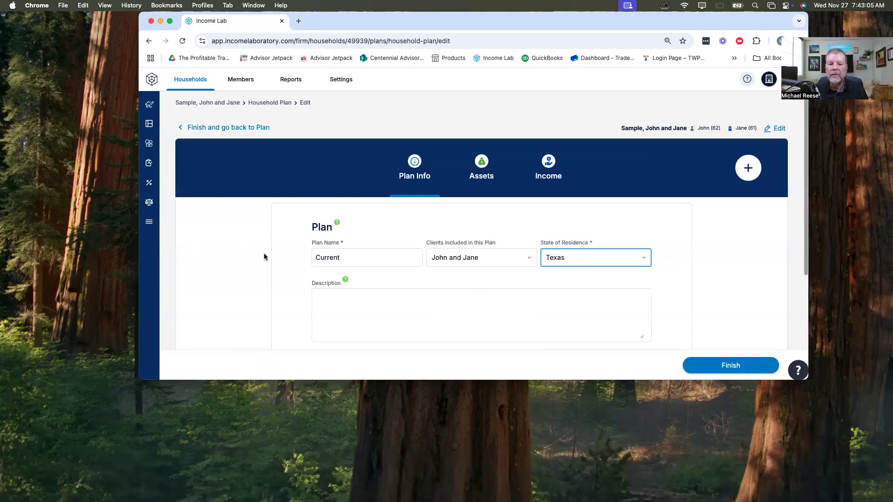
Step: Mark the first client as not currently retired and set that client's retirement date to 12/2026
{"action": "scroll", "coordinate": [265, 253], "scroll_direction": "down", "scroll_amount": 4}
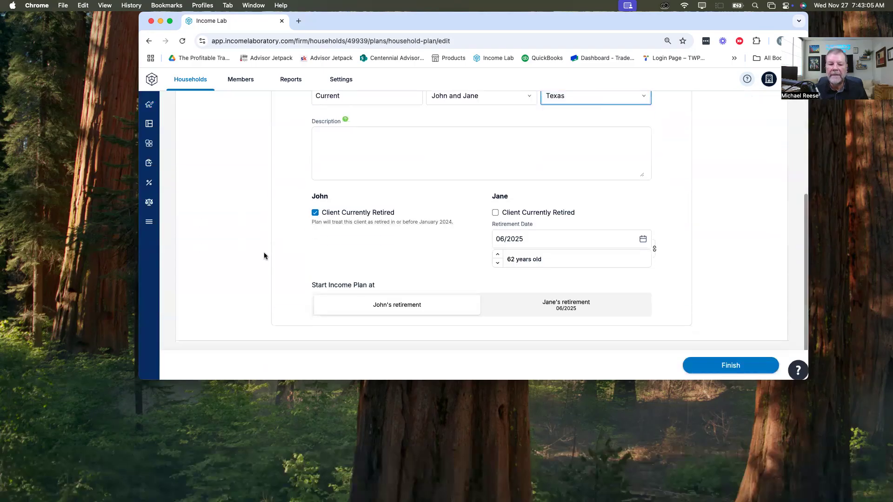
{"action": "left_click", "coordinate": [316, 212]}
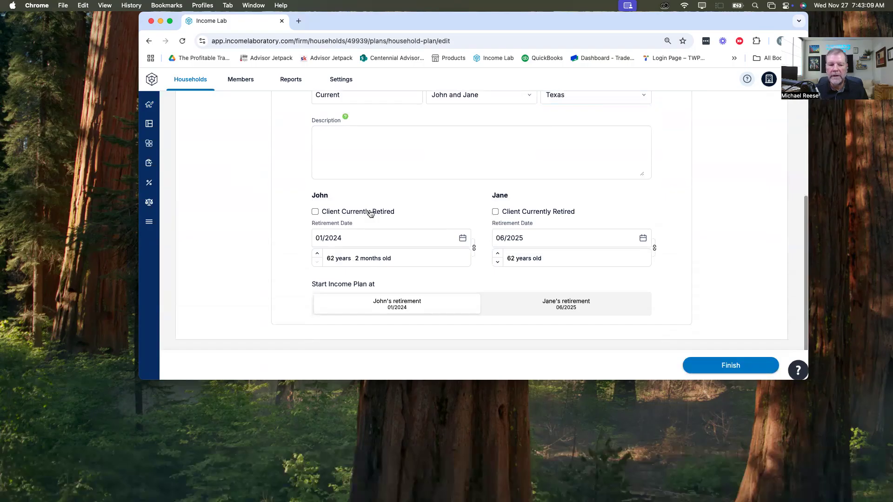
{"action": "left_click", "coordinate": [345, 238]}
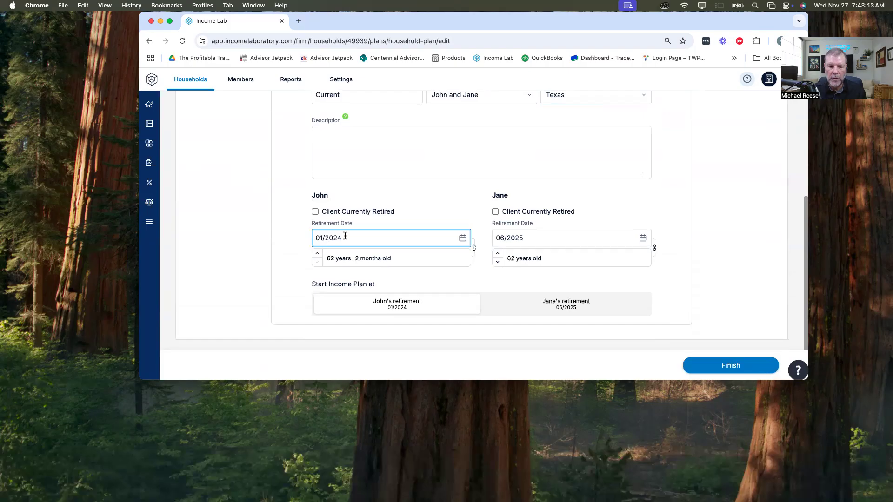
{"action": "key", "text": "BackSpace"}
{"action": "type", "text": "7"}
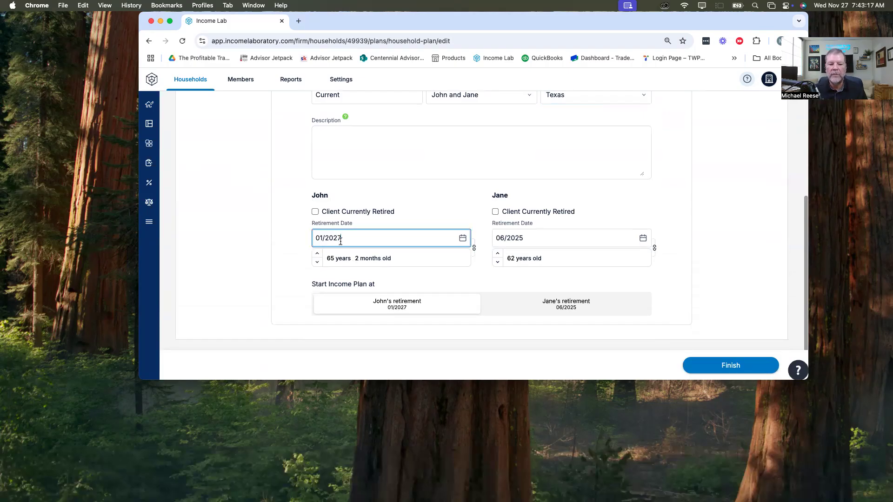
{"action": "key", "text": "BackSpace"}
{"action": "key", "text": "BackSpace"}
{"action": "key", "text": "BackSpace"}
{"action": "key", "text": "BackSpace"}
{"action": "key", "text": "BackSpace"}
{"action": "key", "text": "BackSpace"}
{"action": "key", "text": "BackSpace"}
{"action": "type", "text": "12/2026"}
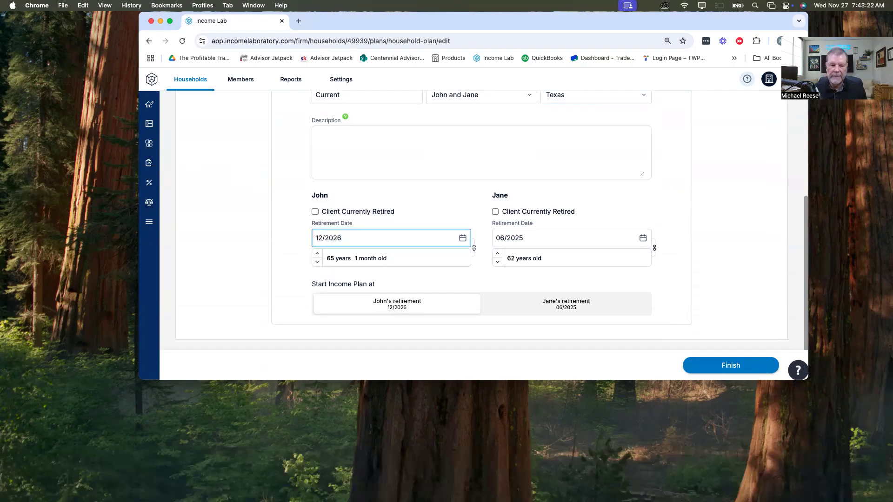
{"action": "key", "text": "Tab"}
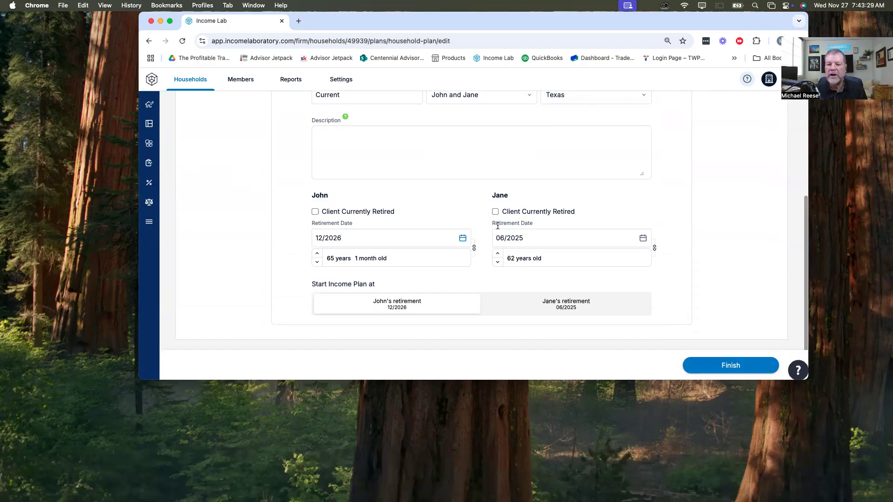
Step: Set the second client's retirement date to 12/2026 and finish the plan info
{"action": "left_click_drag", "start_coordinate": [528, 240], "coordinate": [479, 238]}
{"action": "type", "text": "12"}
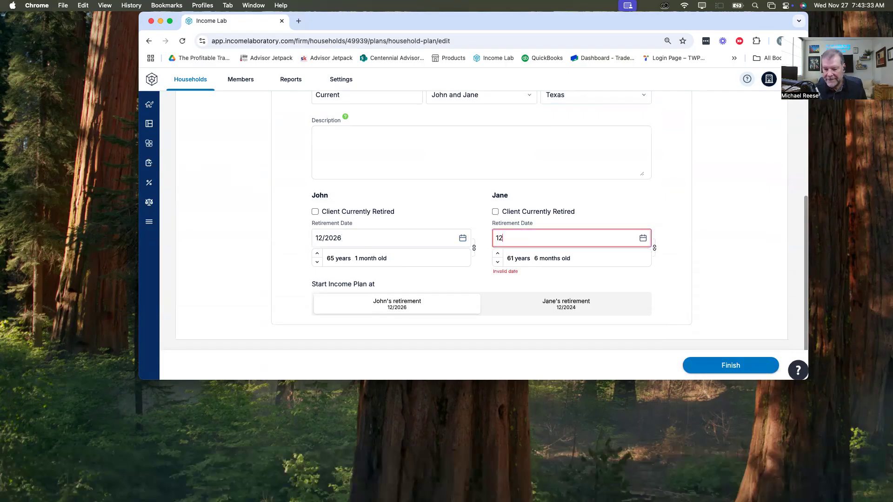
{"action": "type", "text": "/2026"}
{"action": "key", "text": "Tab"}
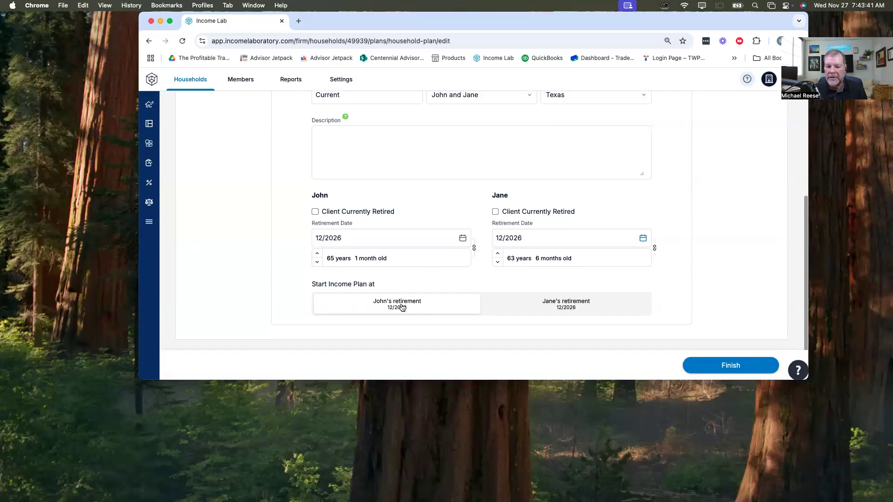
{"action": "left_click_drag", "start_coordinate": [312, 283], "coordinate": [375, 283]}
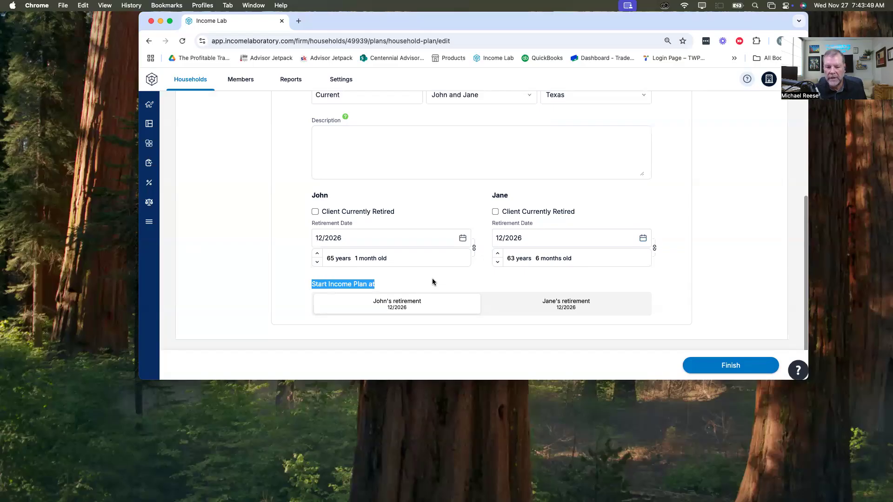
{"action": "left_click", "coordinate": [395, 288]}
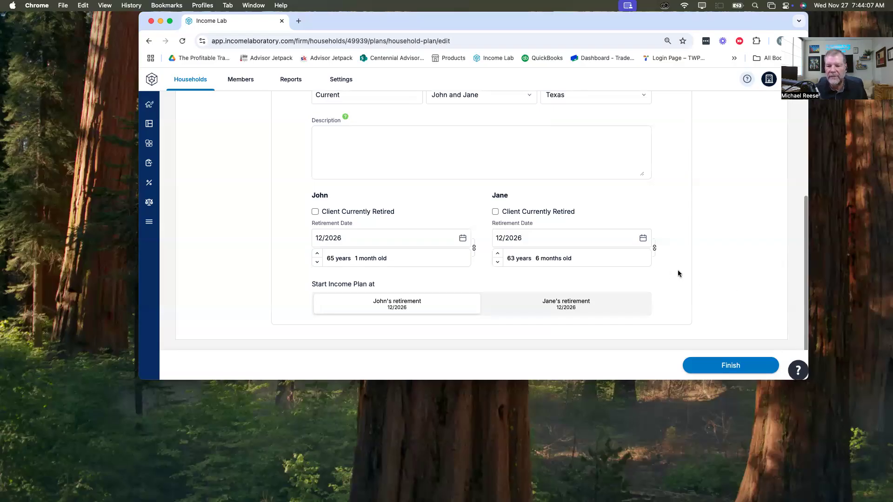
{"action": "left_click", "coordinate": [730, 366]}
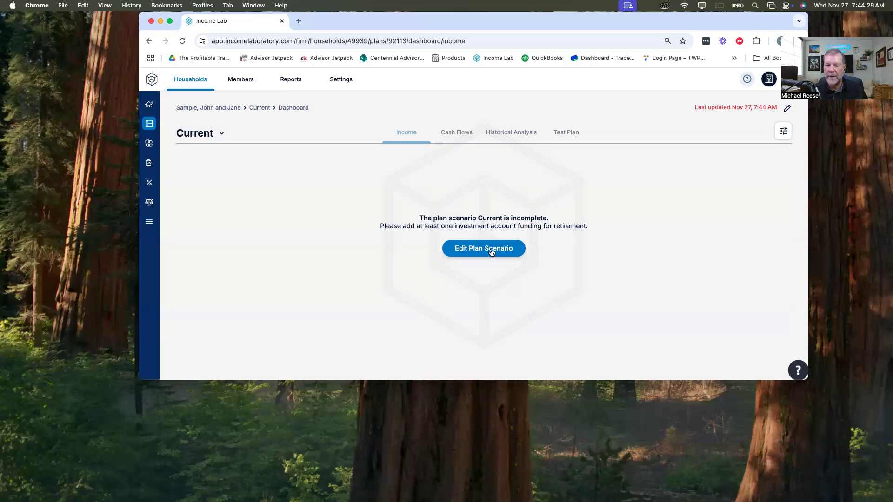
Step: Reopen the Current plan for editing and go to the annuities among its assets
{"action": "left_click", "coordinate": [787, 109]}
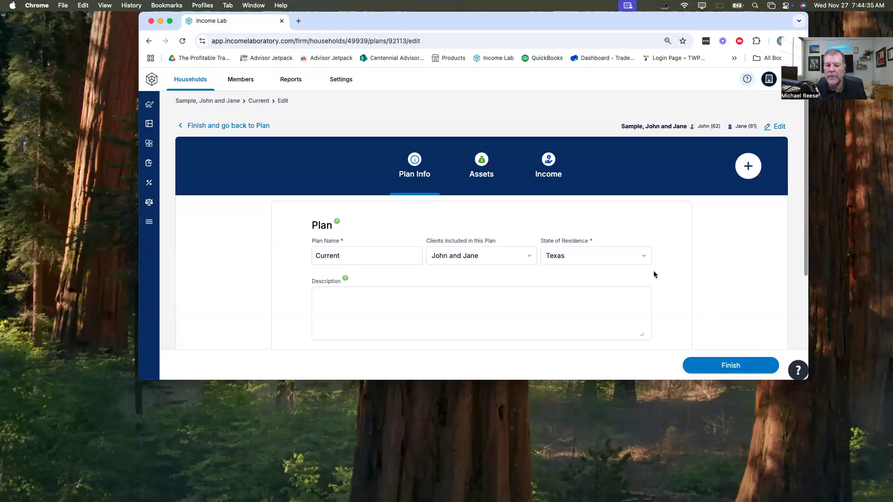
{"action": "scroll", "coordinate": [642, 265], "scroll_direction": "down", "scroll_amount": 4}
{"action": "scroll", "coordinate": [622, 255], "scroll_direction": "up", "scroll_amount": 4}
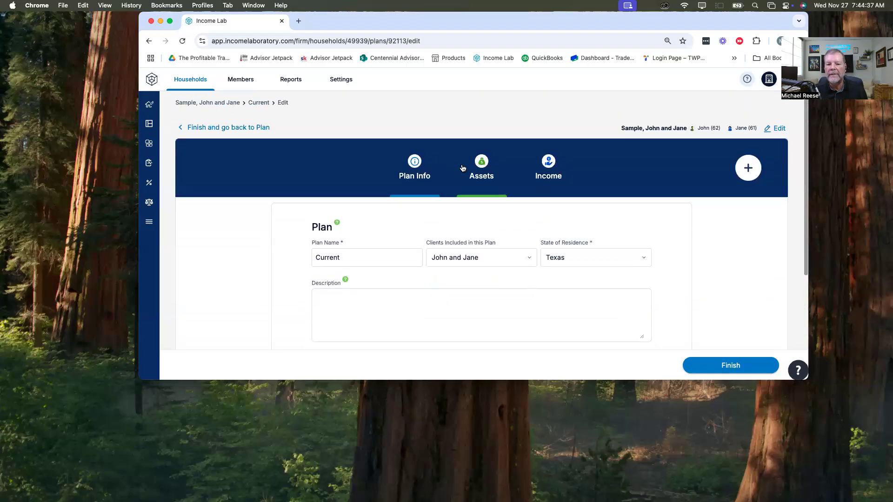
{"action": "left_click", "coordinate": [486, 166]}
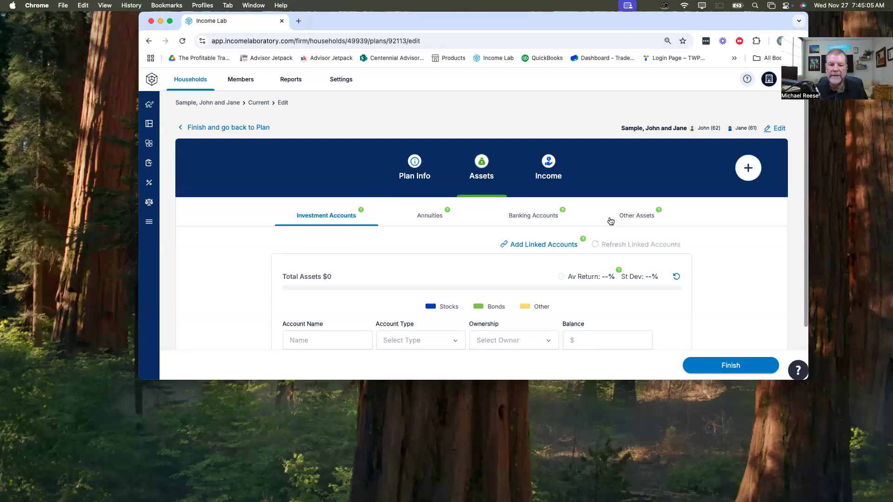
{"action": "left_click", "coordinate": [431, 218]}
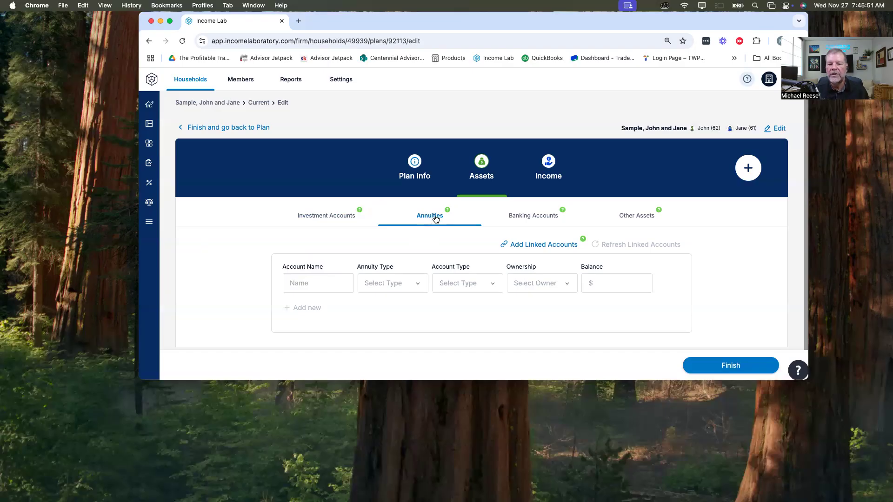
Step: Add an annuity named Joint FIA with annuity type Fixed Index, account type Traditional IRA and the first client as owner
{"action": "left_click", "coordinate": [312, 280]}
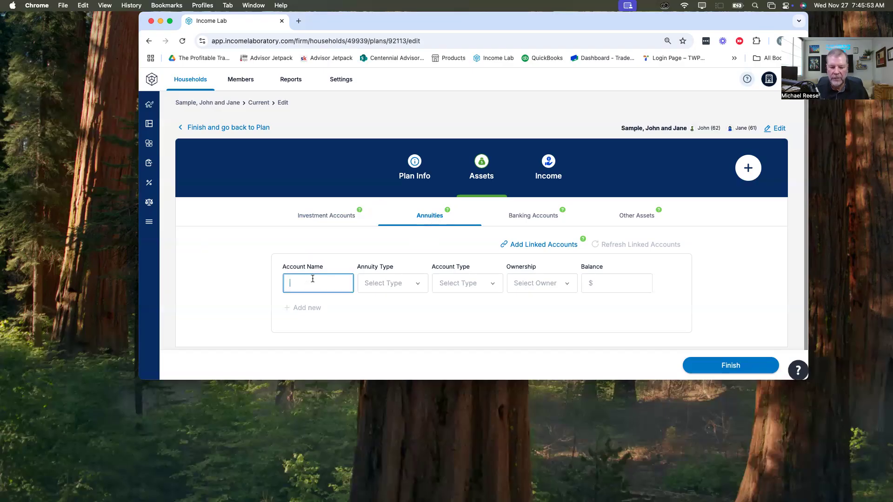
{"action": "type", "text": "Joint FIA"}
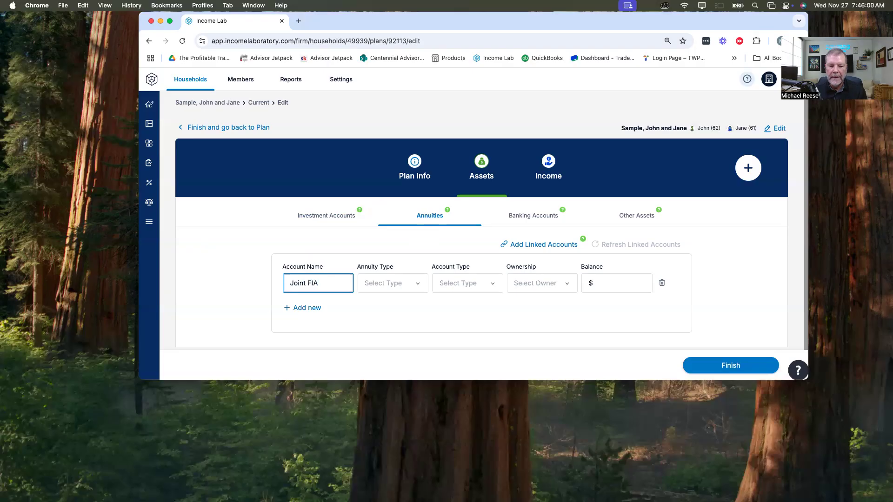
{"action": "key", "text": "Tab"}
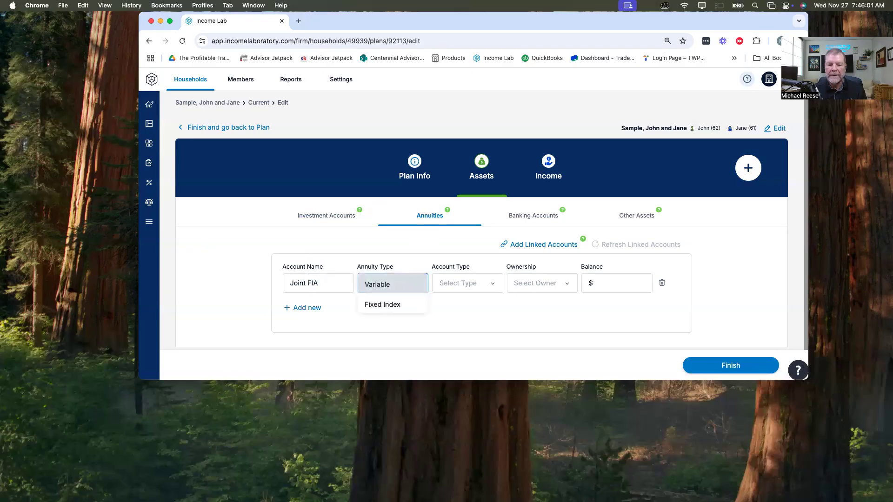
{"action": "key", "text": "Down"}
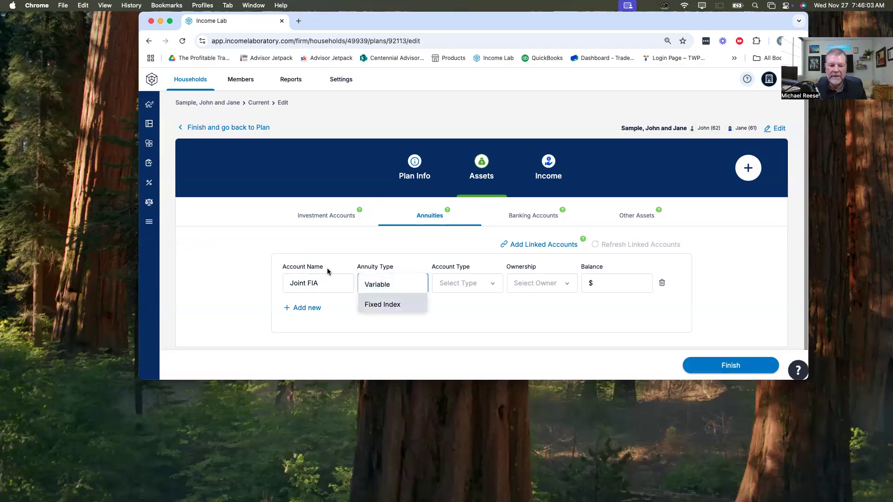
{"action": "left_click", "coordinate": [399, 304]}
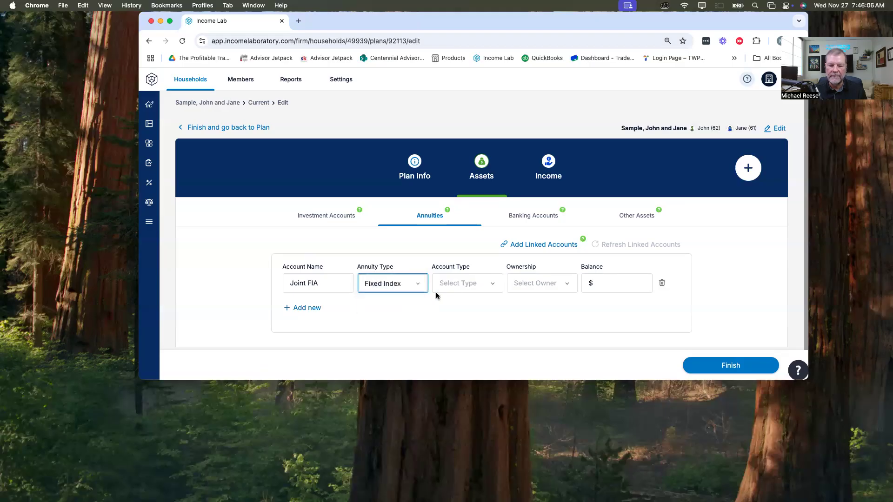
{"action": "left_click", "coordinate": [490, 285]}
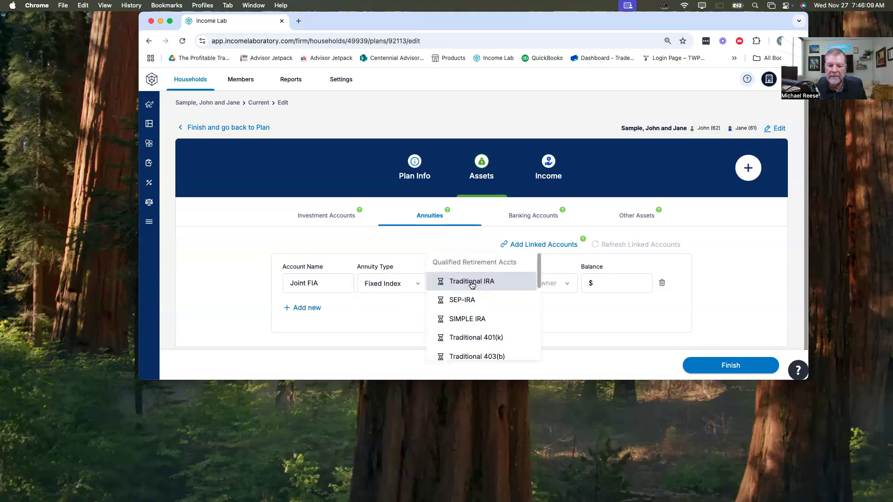
{"action": "left_click", "coordinate": [470, 282]}
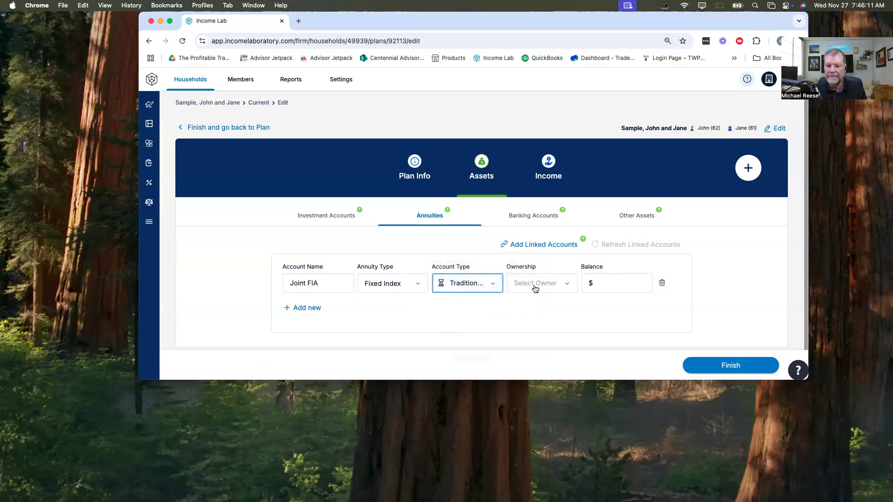
{"action": "left_click", "coordinate": [559, 282]}
{"action": "left_click", "coordinate": [559, 282]}
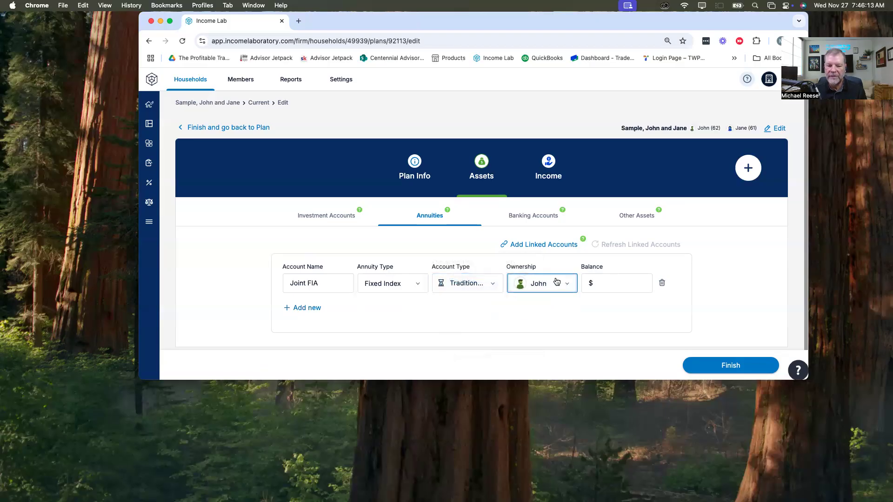
Step: Replace Joint in the annuity's name with the first client's first name and set its balance to $200,000
{"action": "left_click", "coordinate": [304, 283]}
{"action": "left_click_drag", "start_coordinate": [305, 282], "coordinate": [296, 285]}
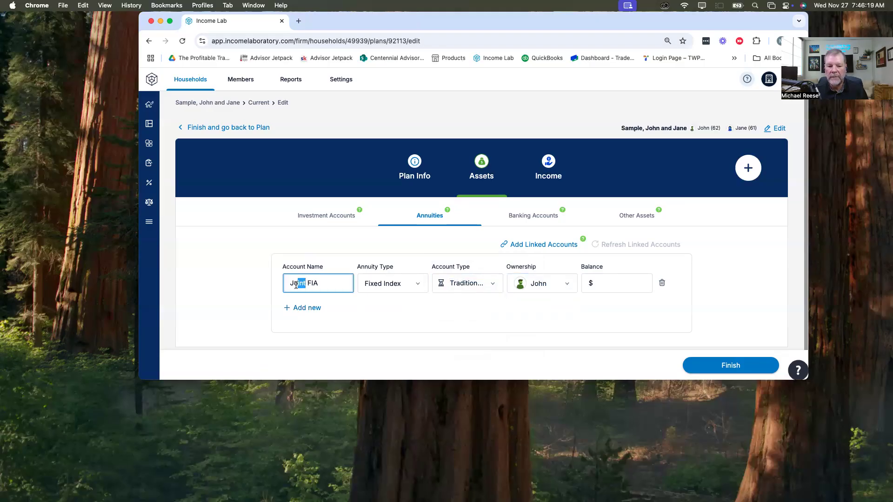
{"action": "type", "text": "hn"}
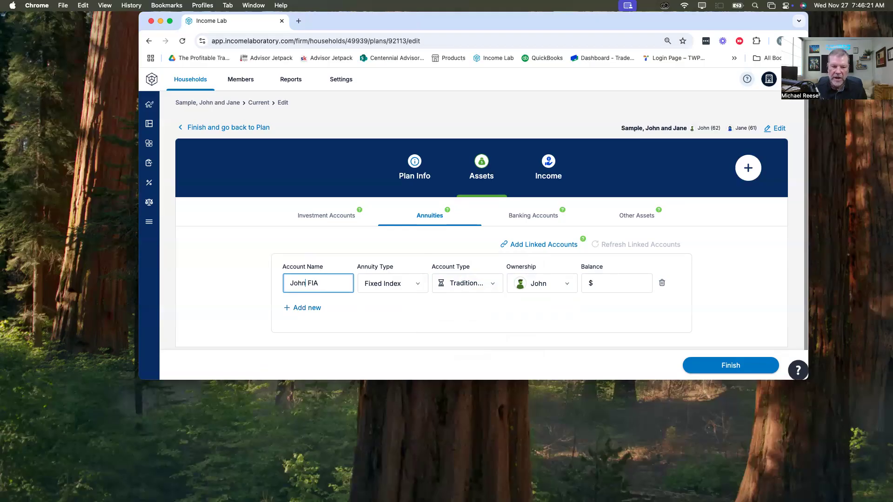
{"action": "left_click", "coordinate": [622, 286]}
{"action": "type", "text": "20000"}
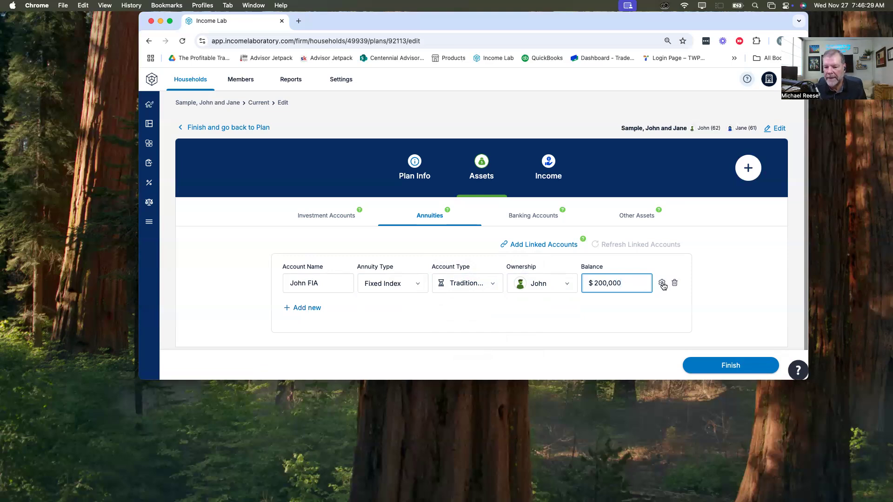
Step: Open the annuity's details and examine the customized asset allocation options, returning the allocation to FIA Index
{"action": "left_click", "coordinate": [662, 283]}
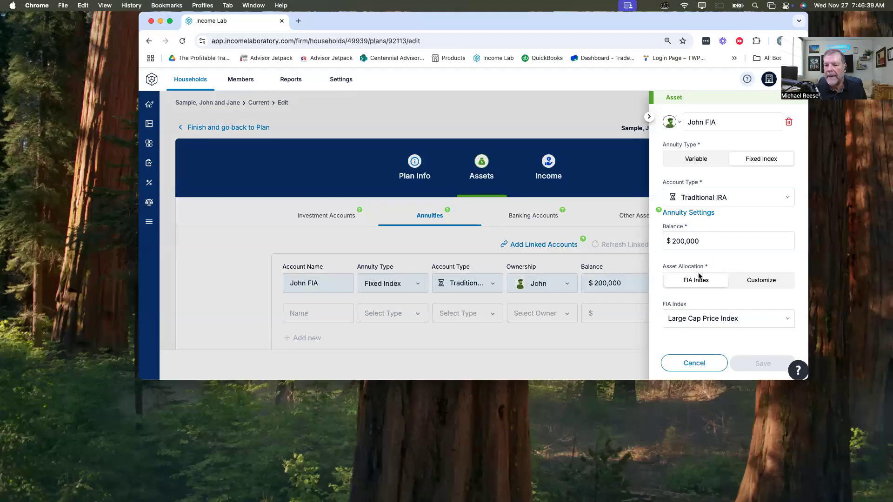
{"action": "left_click", "coordinate": [765, 283]}
{"action": "scroll", "coordinate": [734, 301], "scroll_direction": "down", "scroll_amount": 3}
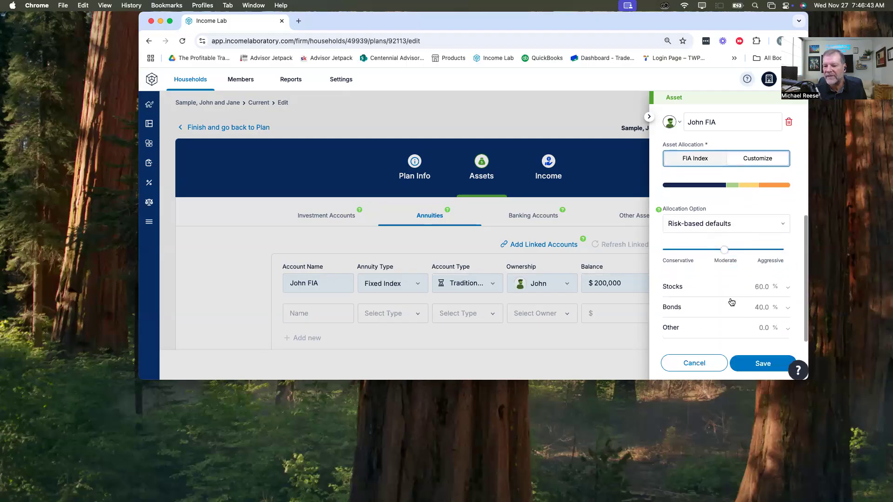
{"action": "left_click", "coordinate": [687, 157]}
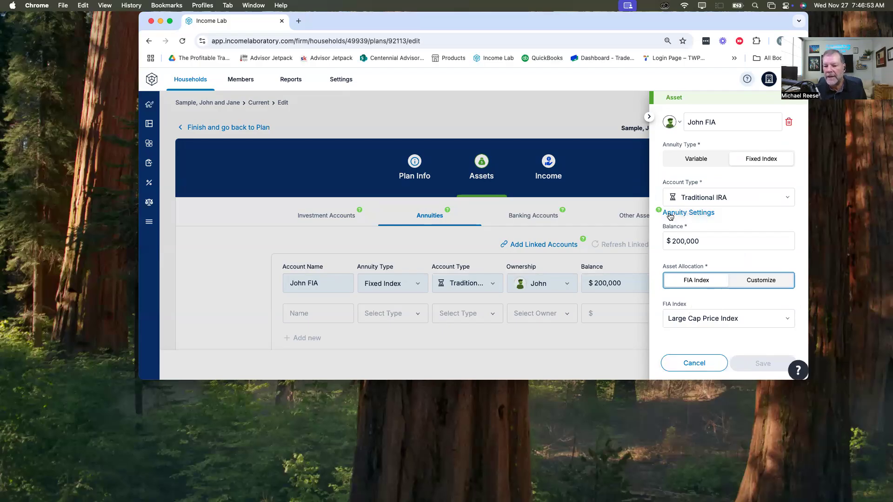
Step: Set the benefit base in the annuity's income settings to $225,000
{"action": "left_click", "coordinate": [692, 215]}
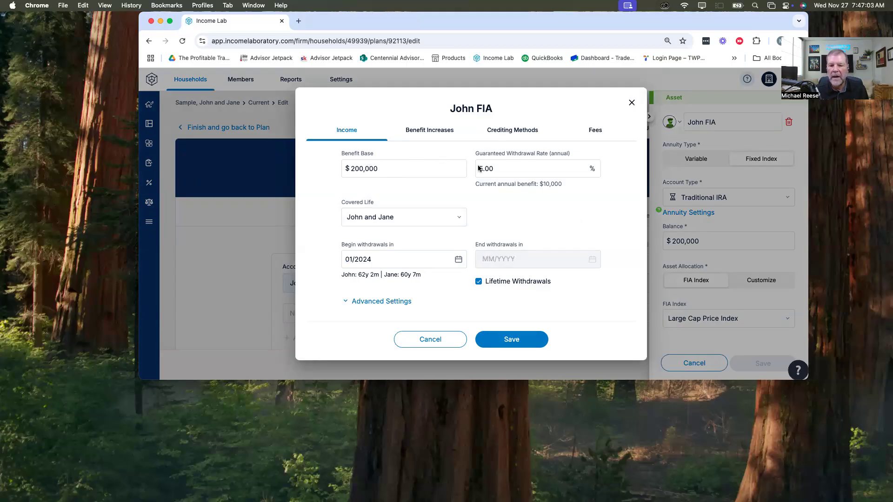
{"action": "left_click", "coordinate": [351, 170]}
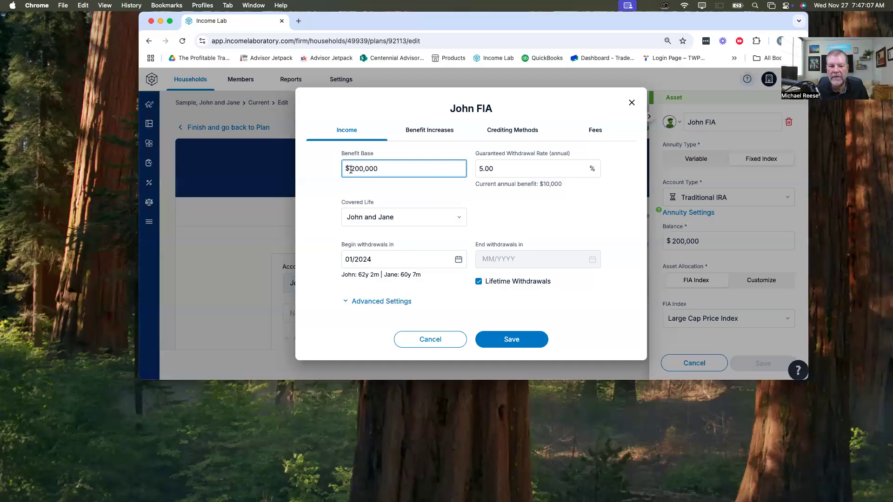
{"action": "key", "text": "BackSpace"}
{"action": "type", "text": "25"}
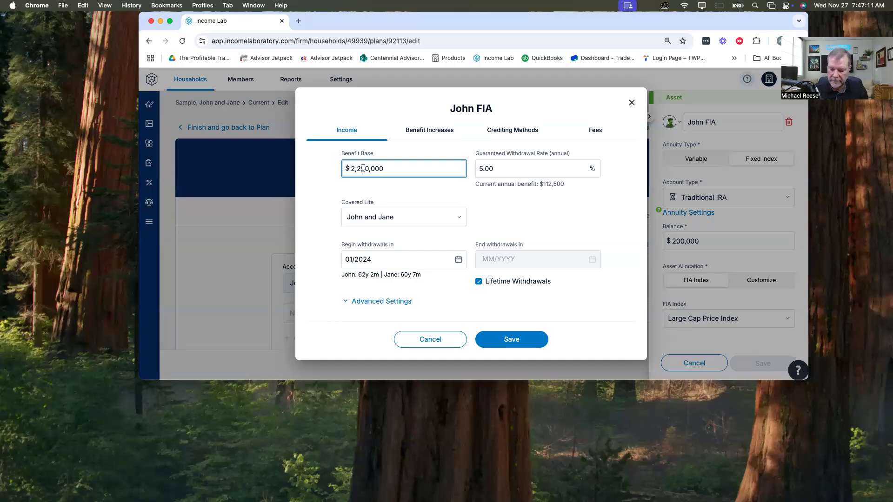
{"action": "key", "text": "BackSpace"}
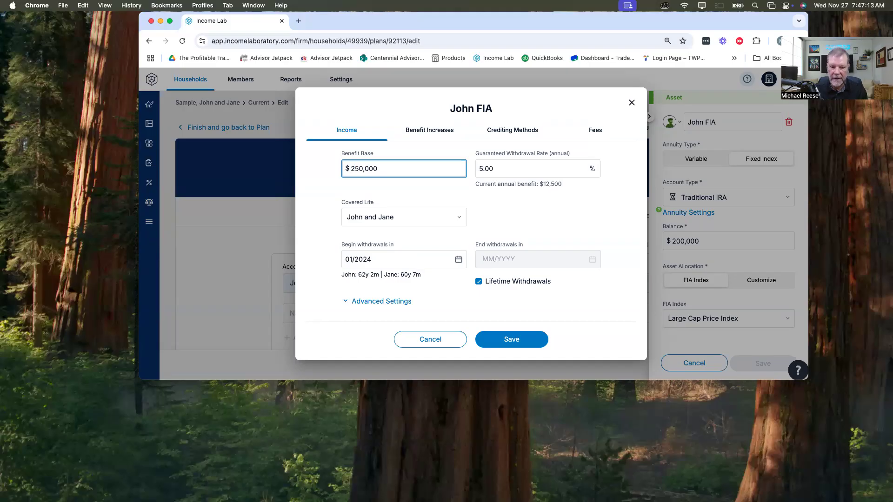
{"action": "key", "text": "Delete"}
{"action": "key", "text": "BackSpace"}
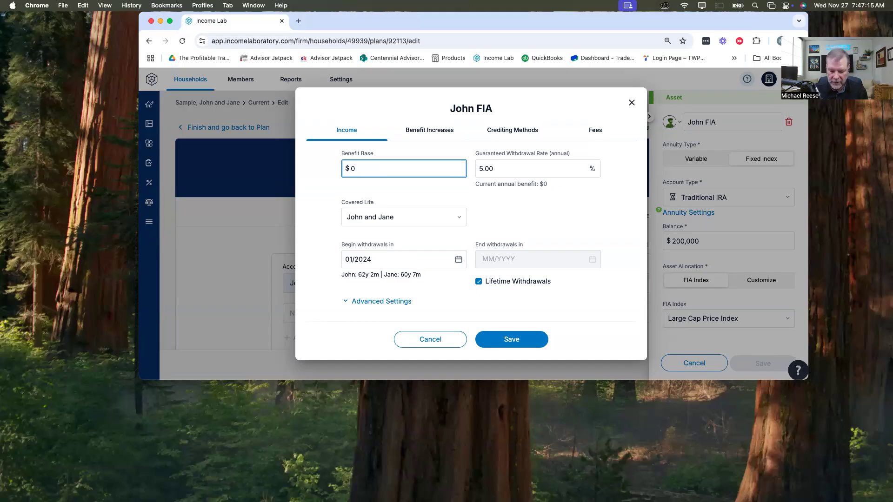
{"action": "type", "text": "225,000"}
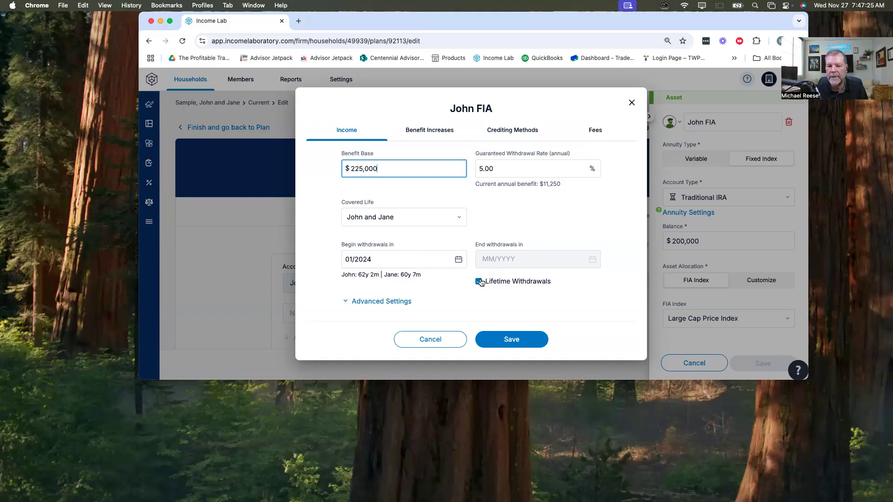
Step: Set the advanced income option for withdrawing the RMD if greater than the guaranteed withdrawal amount to No
{"action": "left_click", "coordinate": [368, 300]}
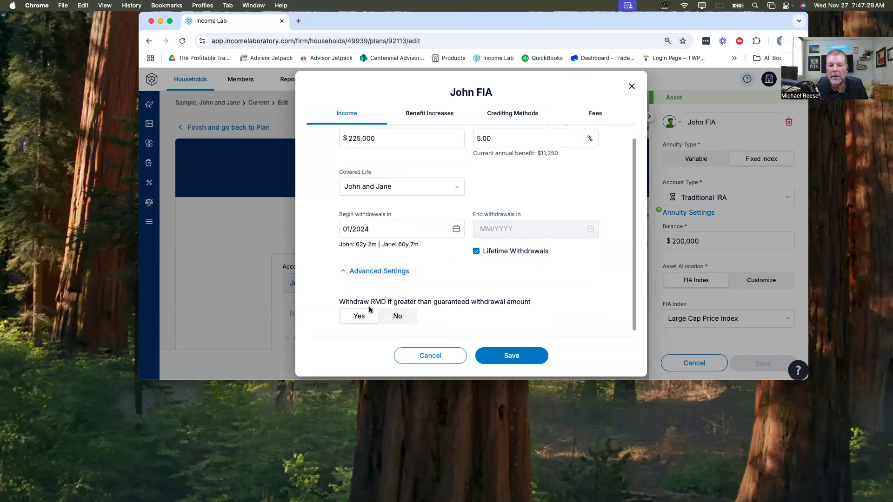
{"action": "left_click", "coordinate": [390, 315]}
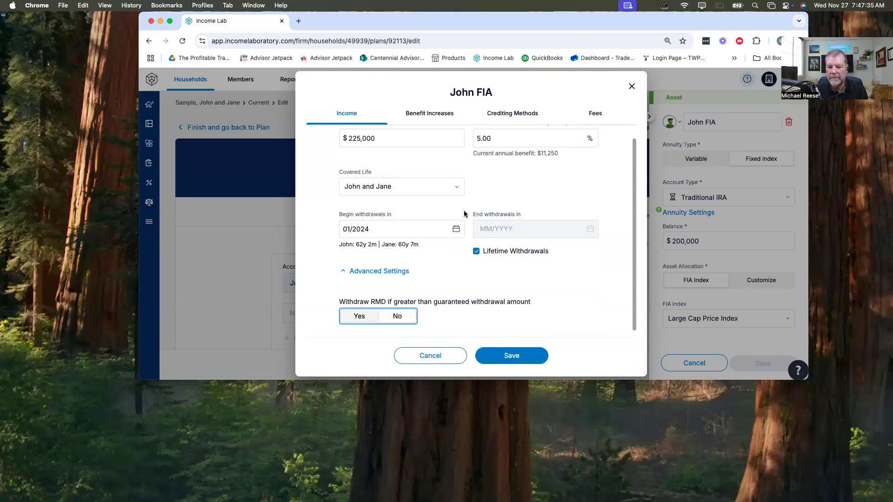
{"action": "scroll", "coordinate": [517, 308], "scroll_direction": "up", "scroll_amount": 1}
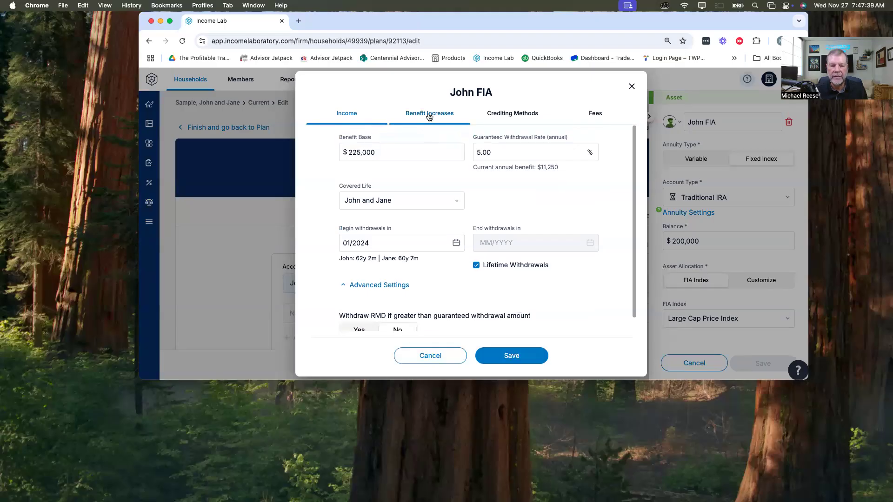
Step: Set the annuity's benefit increase anniversary month to November and the rollup rate during deferral to 6.00%
{"action": "left_click", "coordinate": [429, 117]}
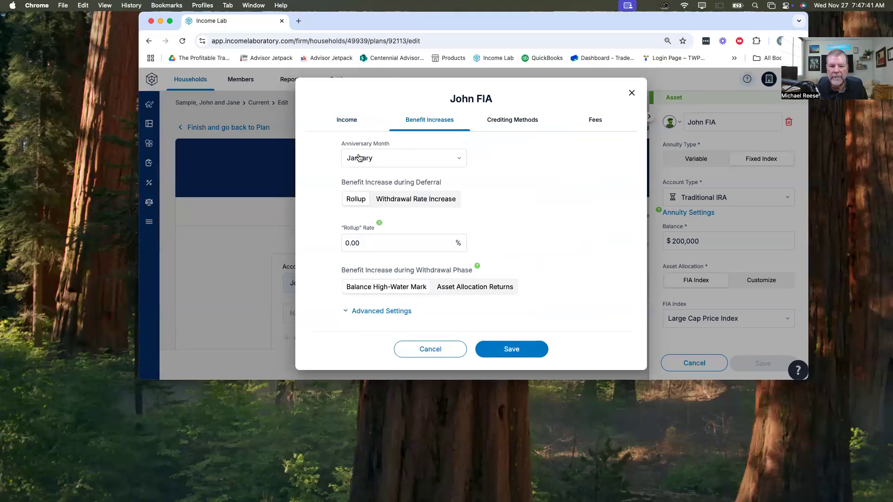
{"action": "left_click", "coordinate": [456, 159]}
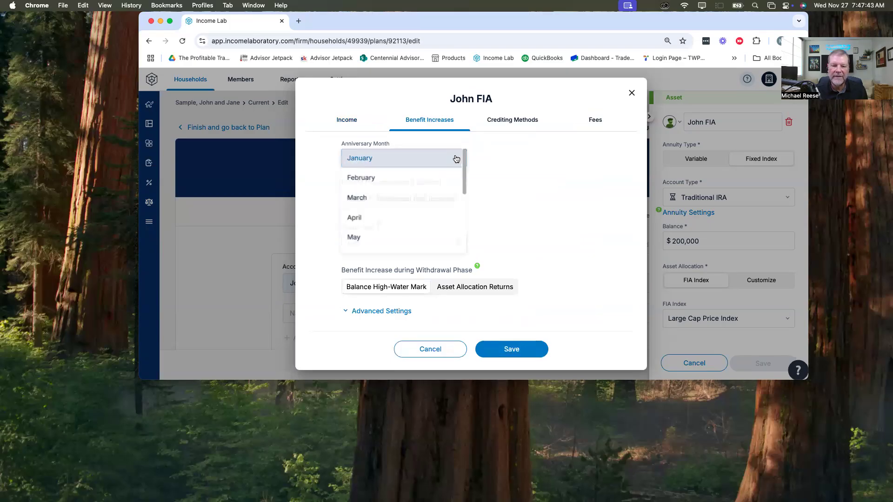
{"action": "scroll", "coordinate": [396, 213], "scroll_direction": "down", "scroll_amount": 3}
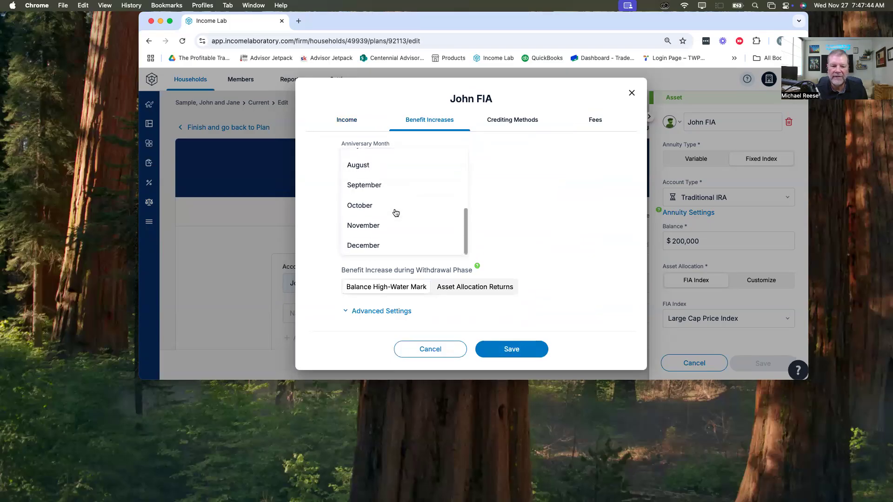
{"action": "left_click", "coordinate": [376, 226]}
{"action": "left_click", "coordinate": [365, 243]}
{"action": "type", "text": "0.06"}
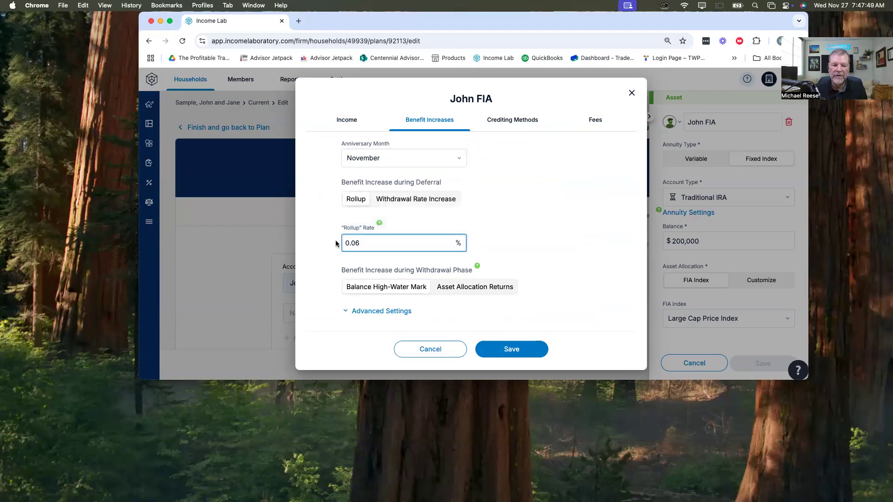
{"action": "type", "text": "00"}
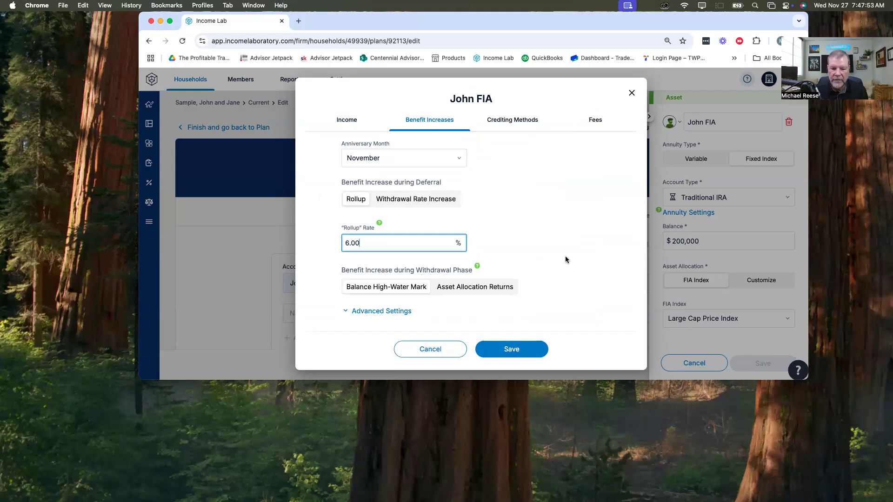
Step: In the advanced benefit increase settings, make the benefit base growth Compounded and base the rollup on $225,000
{"action": "left_click", "coordinate": [373, 311]}
{"action": "scroll", "coordinate": [605, 209], "scroll_direction": "down", "scroll_amount": 3}
{"action": "scroll", "coordinate": [588, 215], "scroll_direction": "down", "scroll_amount": 3}
{"action": "scroll", "coordinate": [588, 214], "scroll_direction": "up", "scroll_amount": 2}
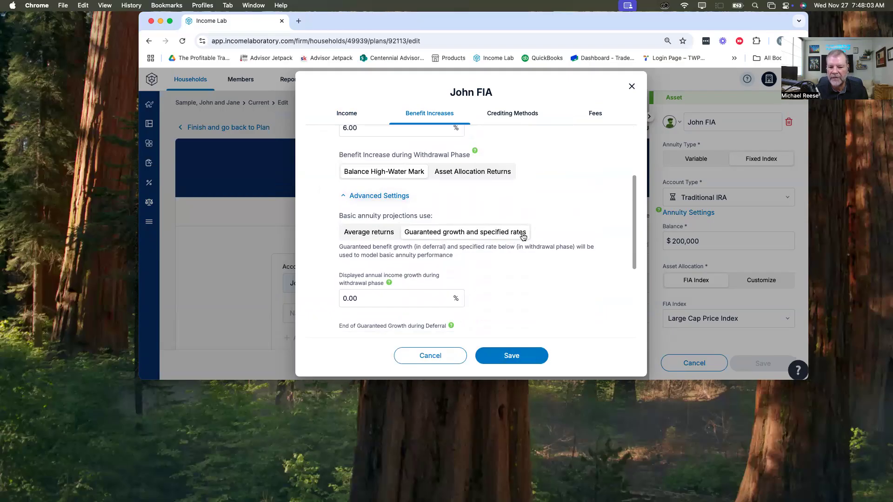
{"action": "scroll", "coordinate": [513, 271], "scroll_direction": "down", "scroll_amount": 2}
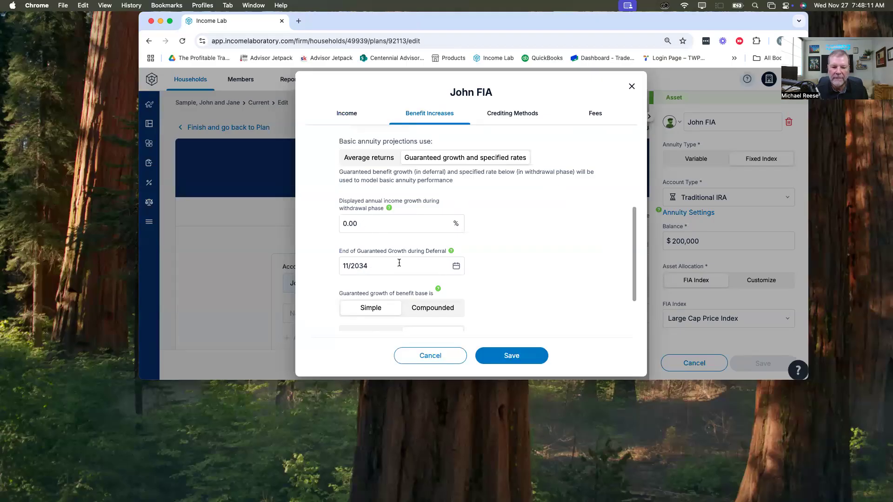
{"action": "scroll", "coordinate": [542, 269], "scroll_direction": "down", "scroll_amount": 3}
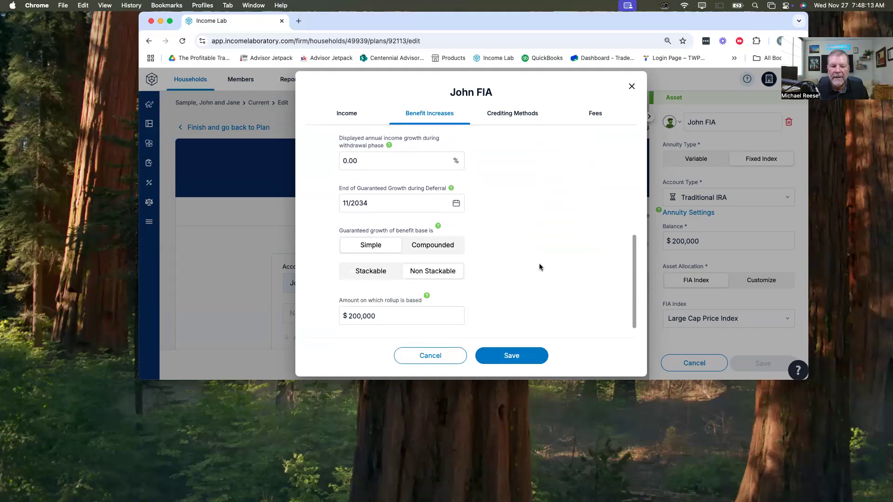
{"action": "left_click", "coordinate": [434, 246]}
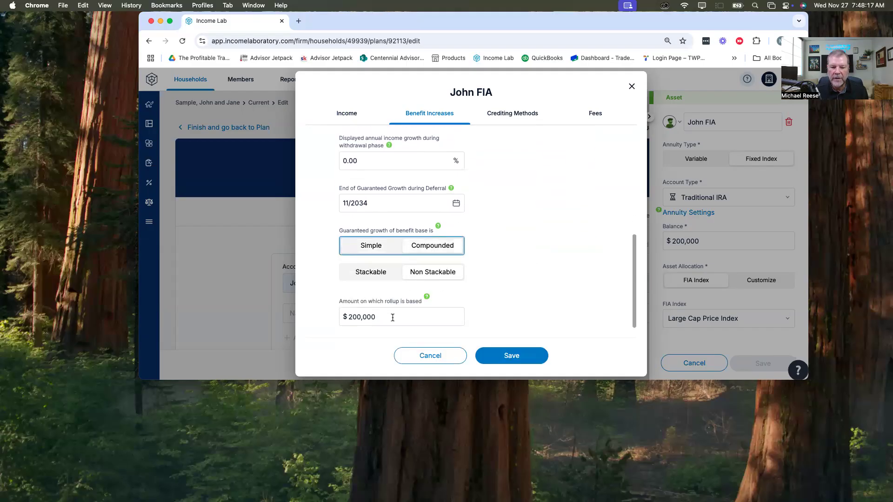
{"action": "scroll", "coordinate": [383, 317], "scroll_direction": "down", "scroll_amount": 1}
{"action": "left_click_drag", "start_coordinate": [361, 314], "coordinate": [353, 312]}
{"action": "type", "text": "25"}
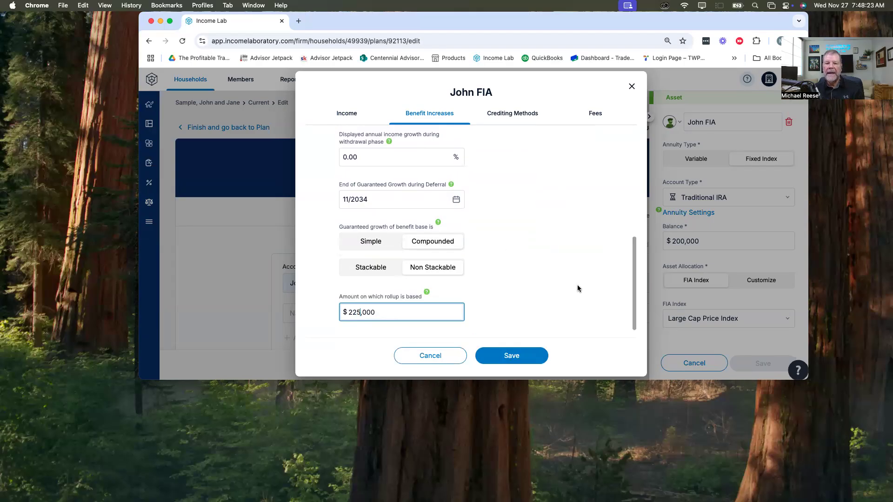
Step: Set the annuity's Cap crediting method value to 8.00% and show the advanced crediting settings
{"action": "scroll", "coordinate": [577, 285], "scroll_direction": "up", "scroll_amount": 10}
{"action": "left_click", "coordinate": [500, 117]}
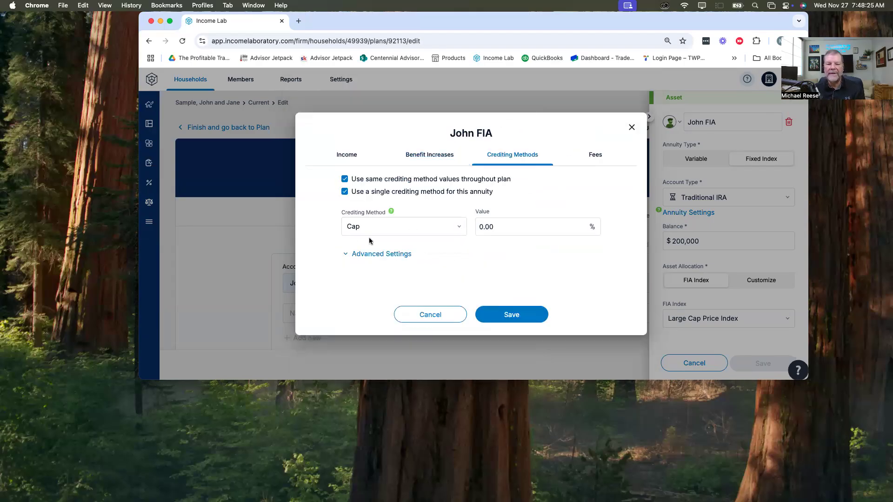
{"action": "left_click_drag", "start_coordinate": [494, 227], "coordinate": [472, 219]}
{"action": "type", "text": "8.00"}
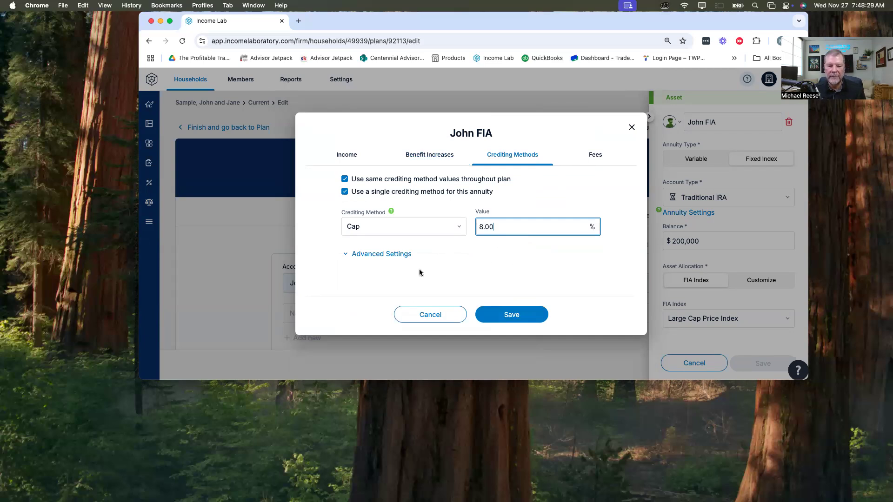
{"action": "left_click", "coordinate": [390, 253]}
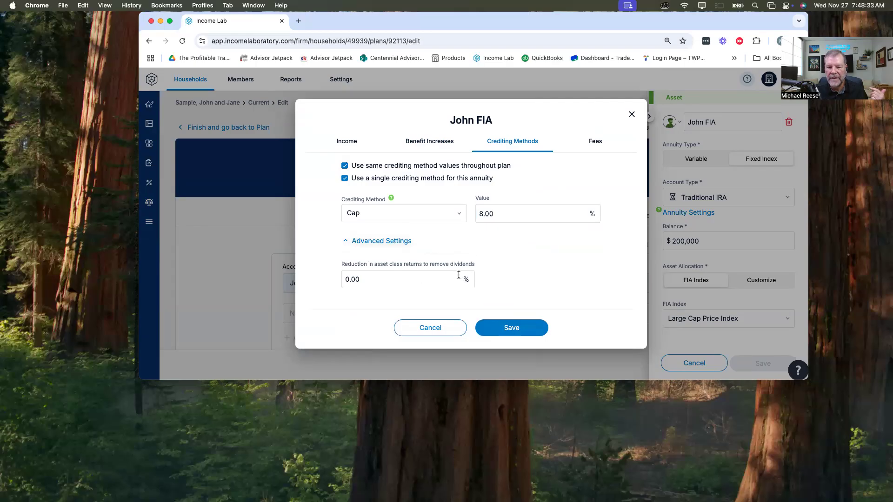
Step: Set the annuity's living benefit fee to 0.95% and save the annuity settings and the asset
{"action": "left_click", "coordinate": [602, 146]}
{"action": "left_click", "coordinate": [379, 192]}
{"action": "left_click", "coordinate": [369, 235]}
{"action": "key", "text": "super+a"}
{"action": "key", "text": "BackSpace"}
{"action": "type", "text": "0.95"}
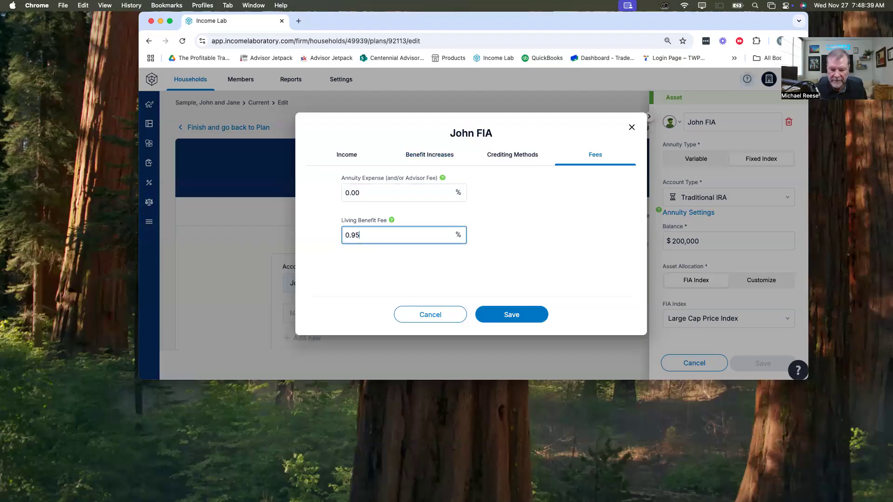
{"action": "left_click", "coordinate": [514, 314]}
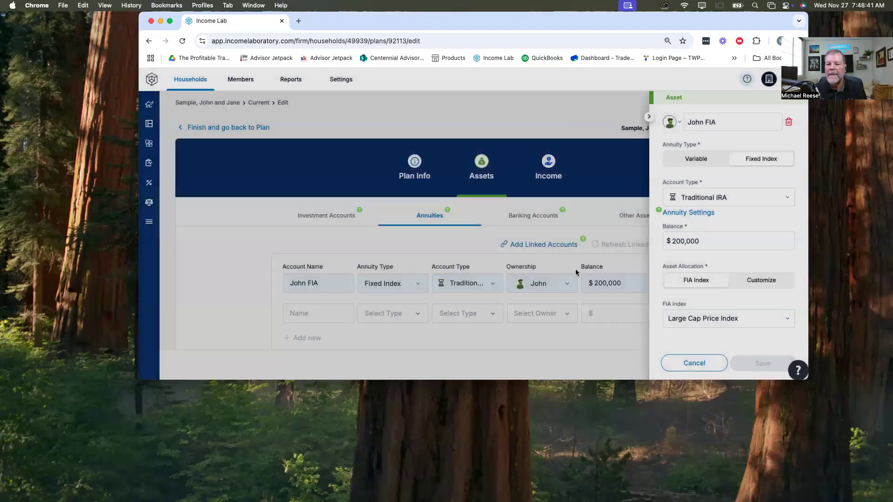
{"action": "left_click", "coordinate": [758, 363]}
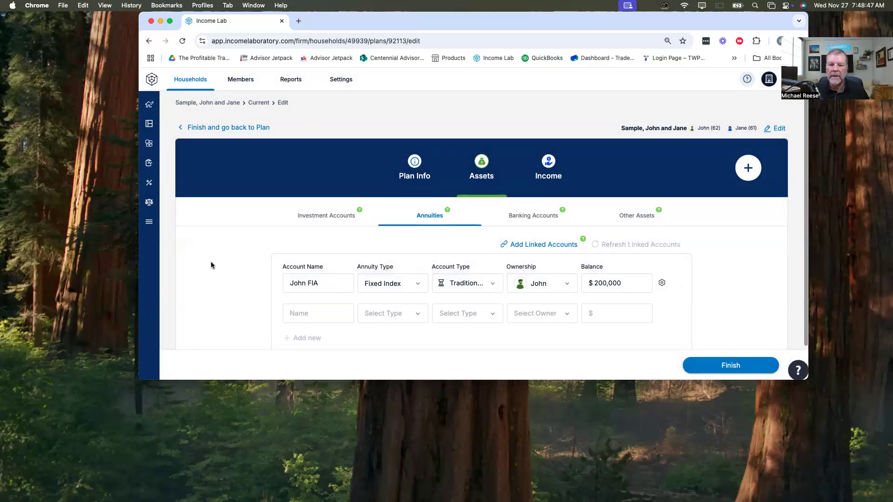
Step: Reopen the fixed index annuity's settings, set withdrawals to begin in 01/2027, and save the changes
{"action": "left_click", "coordinate": [660, 284]}
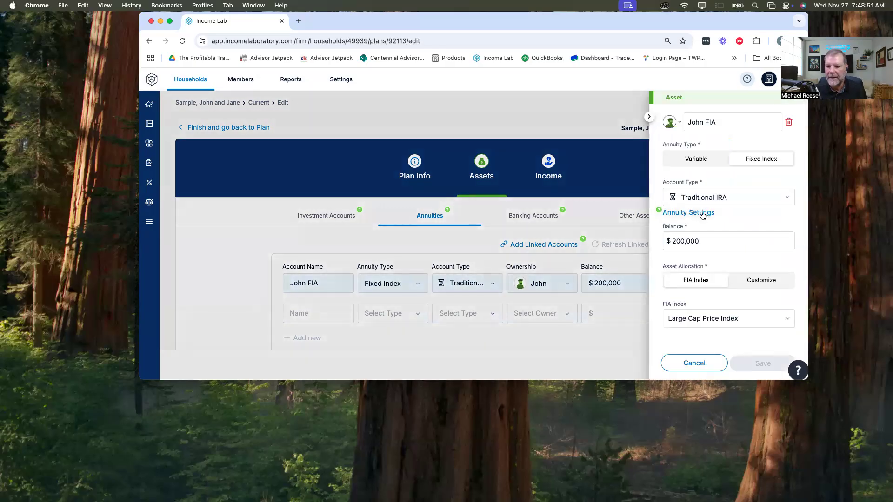
{"action": "left_click", "coordinate": [701, 213]}
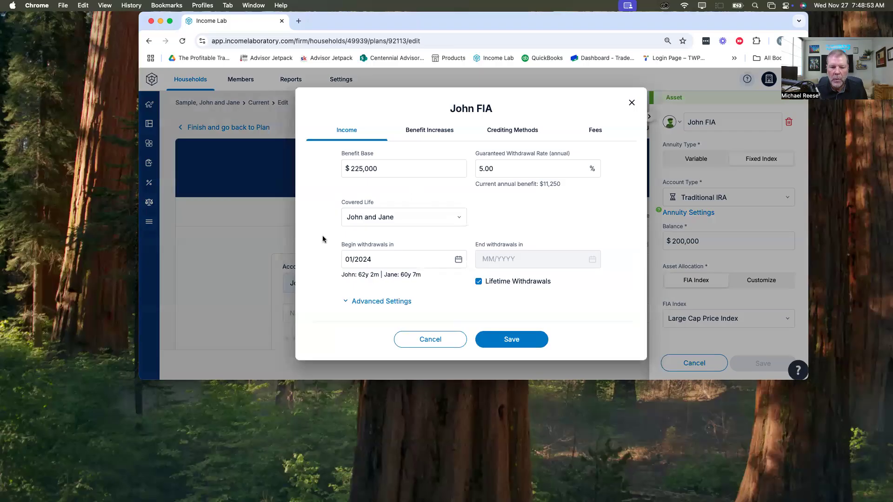
{"action": "left_click", "coordinate": [374, 261]}
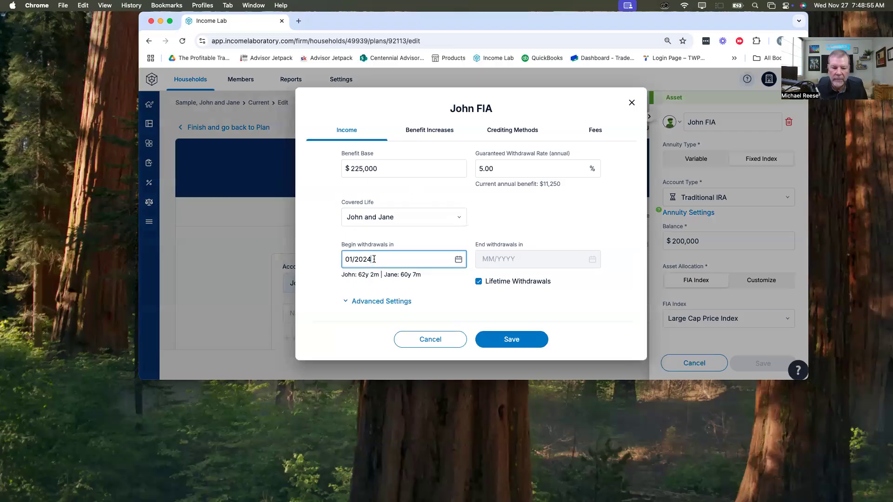
{"action": "key", "text": "BackSpace"}
{"action": "type", "text": "7"}
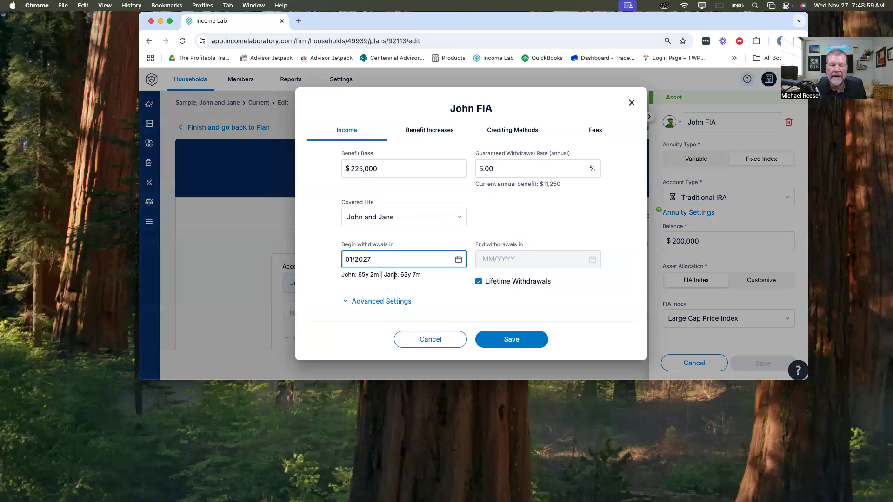
{"action": "left_click", "coordinate": [530, 337]}
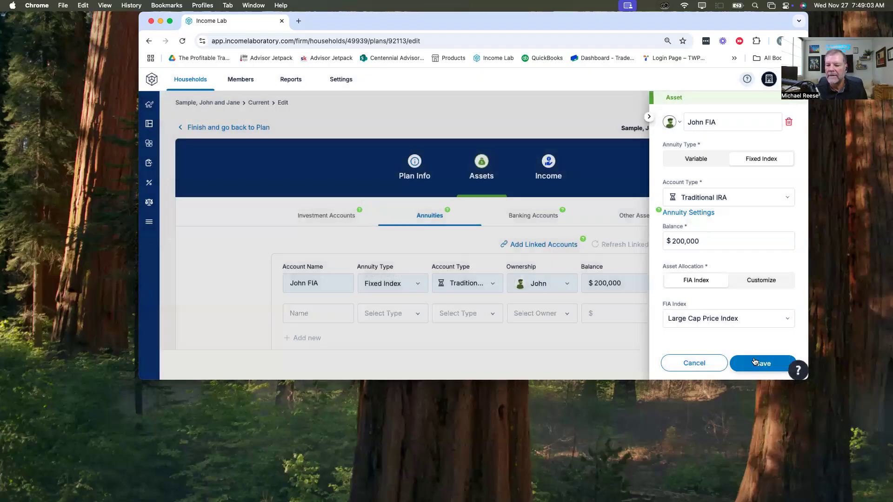
{"action": "left_click", "coordinate": [754, 360]}
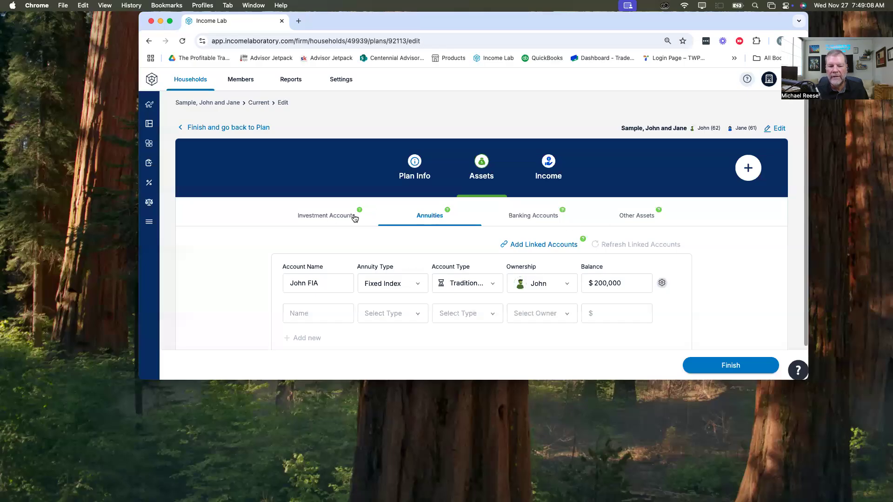
Step: Add a banking account named Savings, owned by both clients, with a $50,000 balance and 1.00% interest rate
{"action": "left_click", "coordinate": [539, 217]}
{"action": "left_click", "coordinate": [337, 281]}
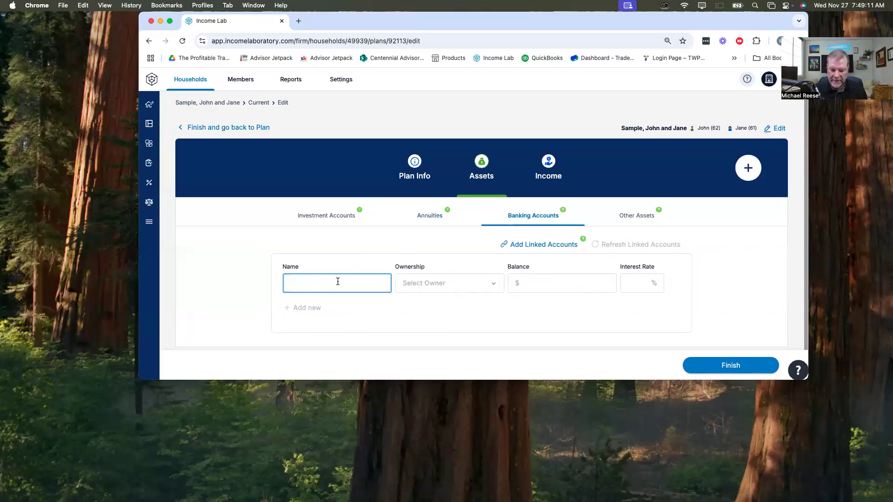
{"action": "type", "text": "Savings"}
{"action": "key", "text": "Tab"}
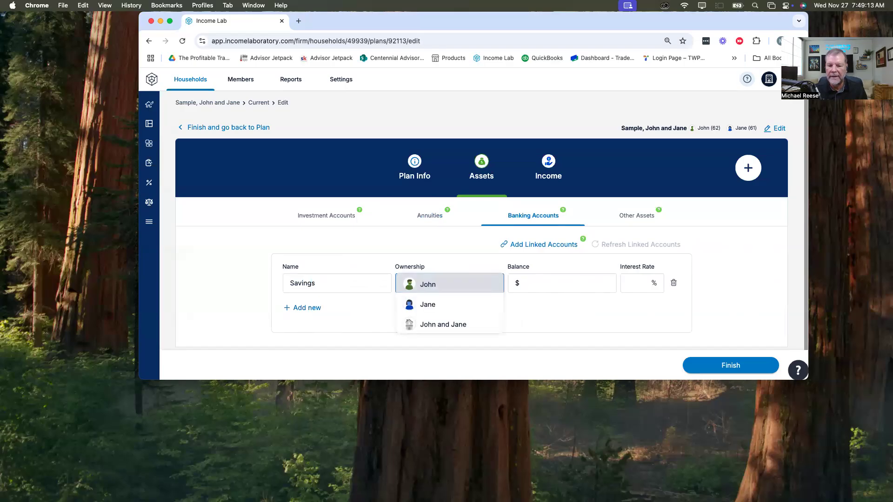
{"action": "key", "text": "Down"}
{"action": "key", "text": "Down"}
{"action": "key", "text": "Tab"}
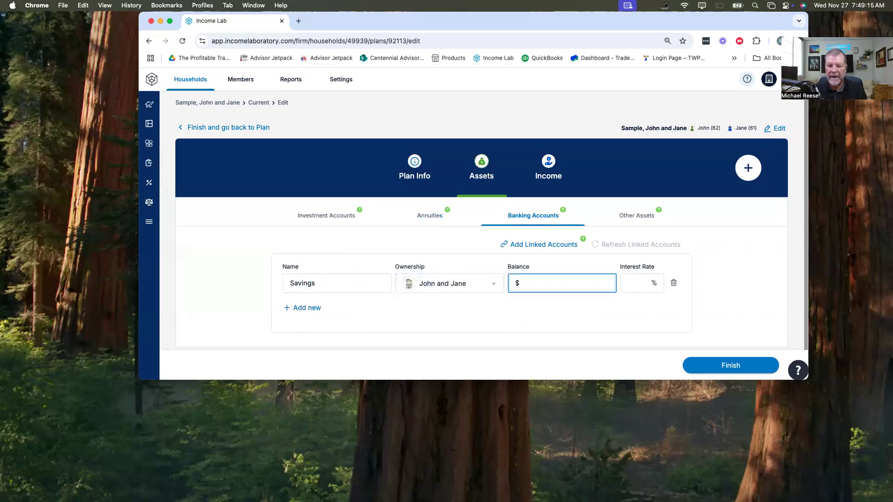
{"action": "type", "text": "50,000"}
{"action": "key", "text": "Tab"}
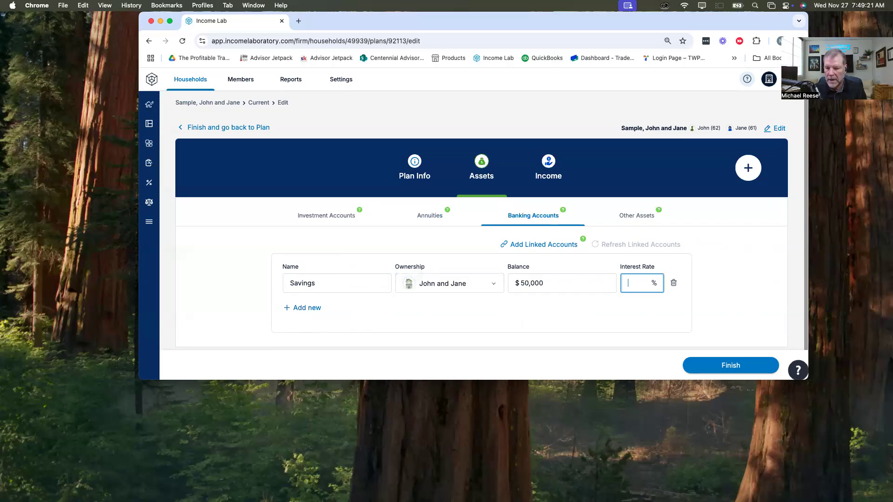
{"action": "type", "text": "10.00"}
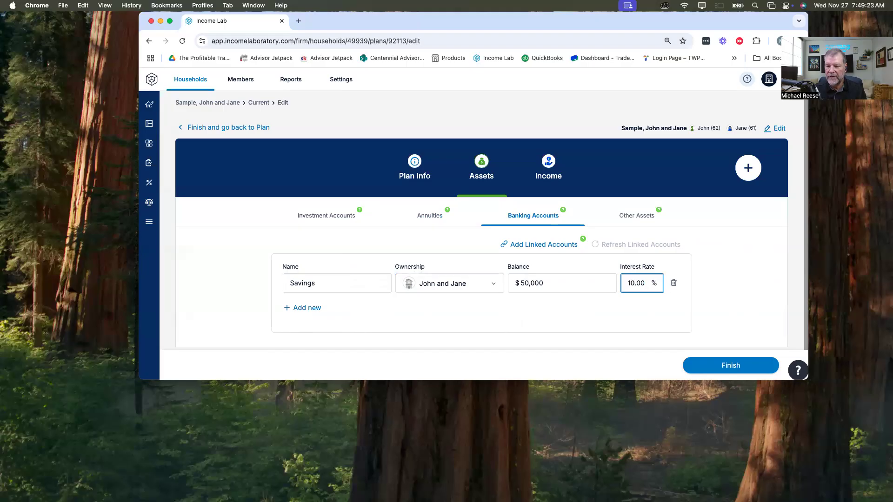
{"action": "key", "text": "Tab"}
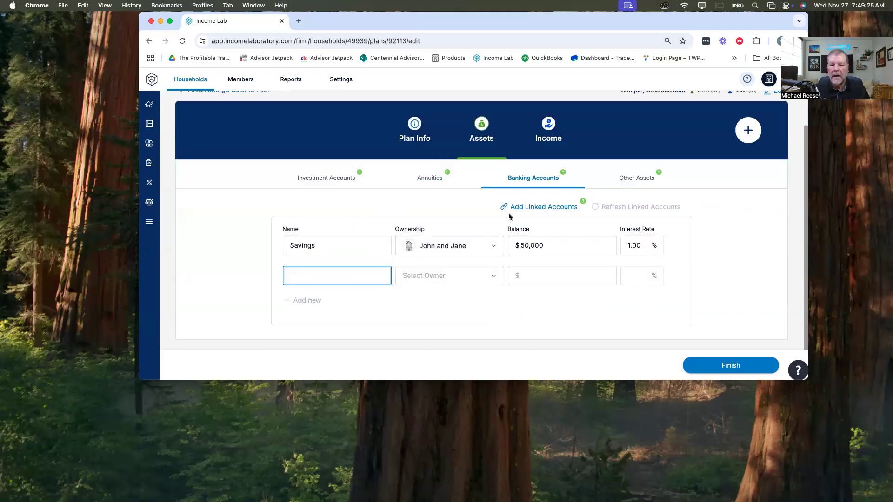
Step: Add an other asset named Primary Residence, owned by both clients, as Real Estate with a value of $800,000
{"action": "left_click", "coordinate": [649, 182]}
{"action": "left_click", "coordinate": [346, 267]}
{"action": "type", "text": "Primary"}
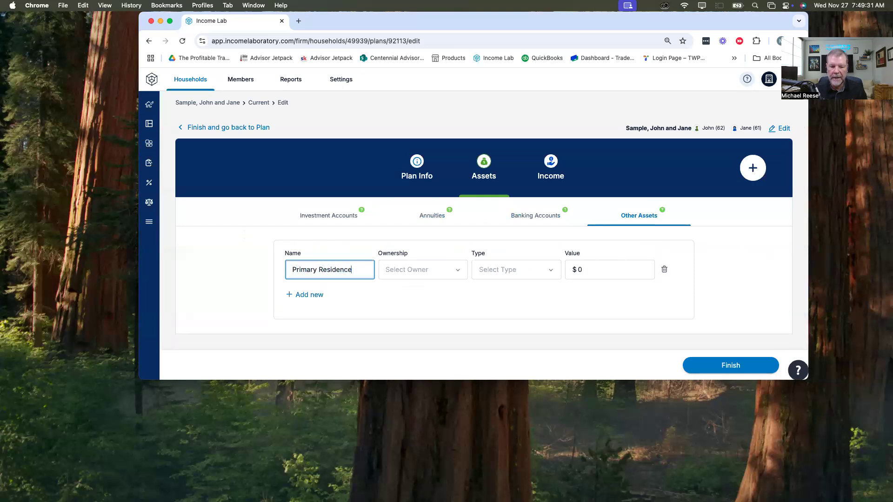
{"action": "type", "text": " Residence"}
{"action": "key", "text": "Tab"}
{"action": "key", "text": "Down"}
{"action": "key", "text": "Down"}
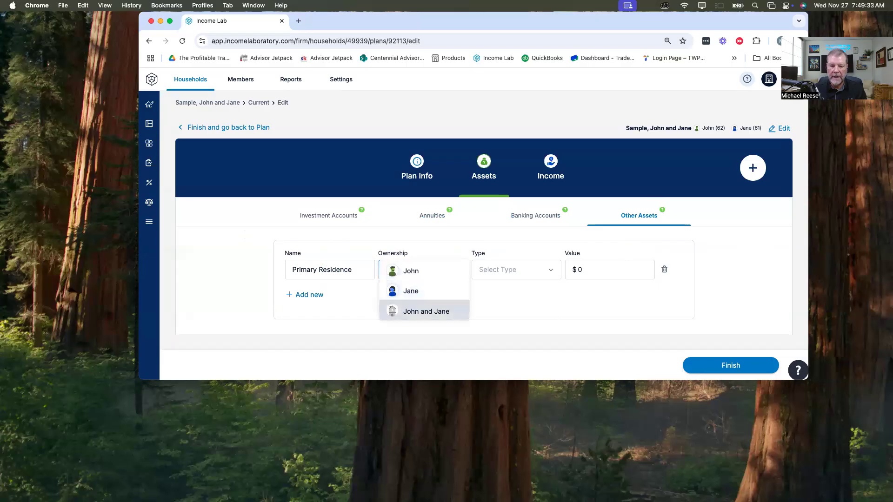
{"action": "key", "text": "Tab"}
{"action": "key", "text": "Down"}
{"action": "key", "text": "Tab"}
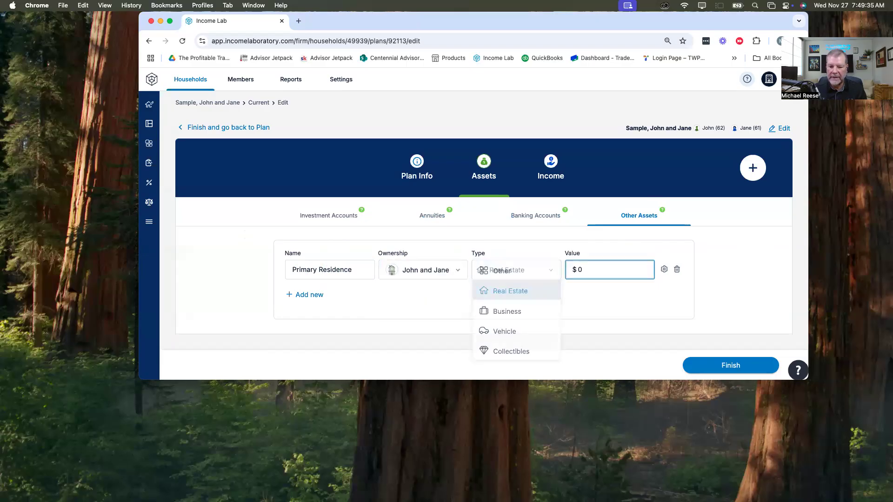
{"action": "type", "text": "800000"}
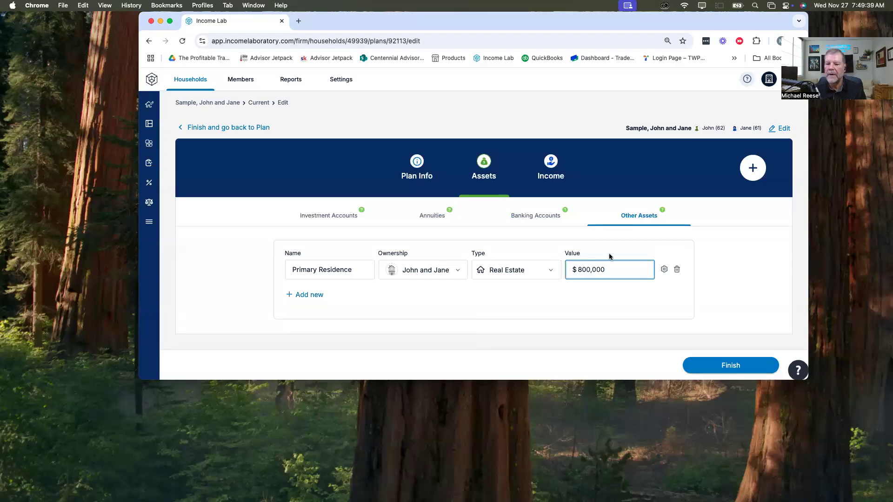
Step: Set the Primary Residence's assumed annual growth rate to 3.00% and save the asset
{"action": "left_click", "coordinate": [664, 271]}
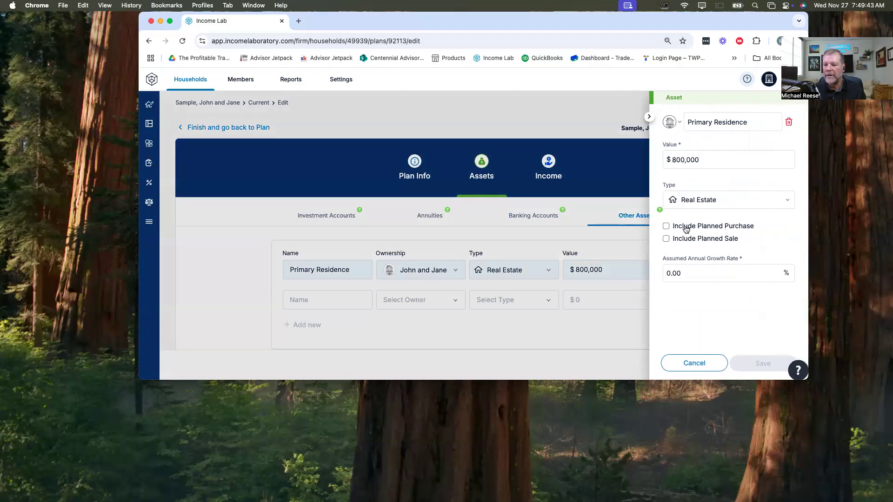
{"action": "left_click", "coordinate": [690, 273]}
{"action": "type", "text": "3"}
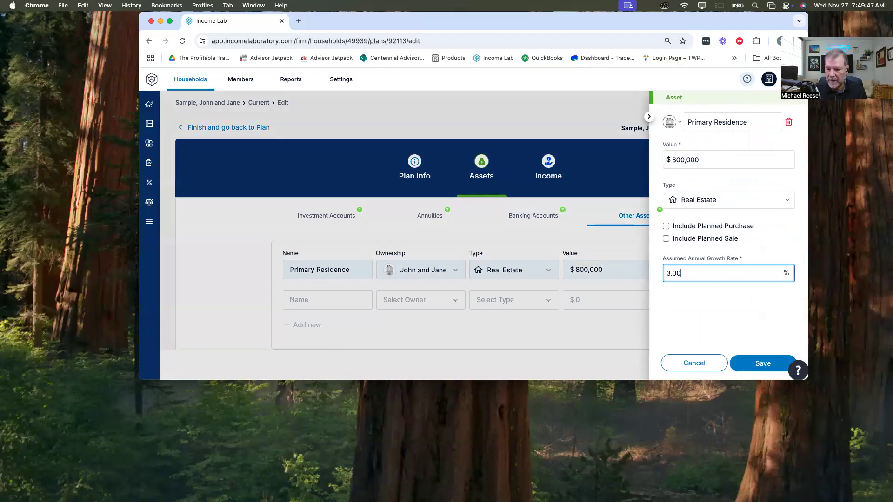
{"action": "left_click", "coordinate": [761, 367]}
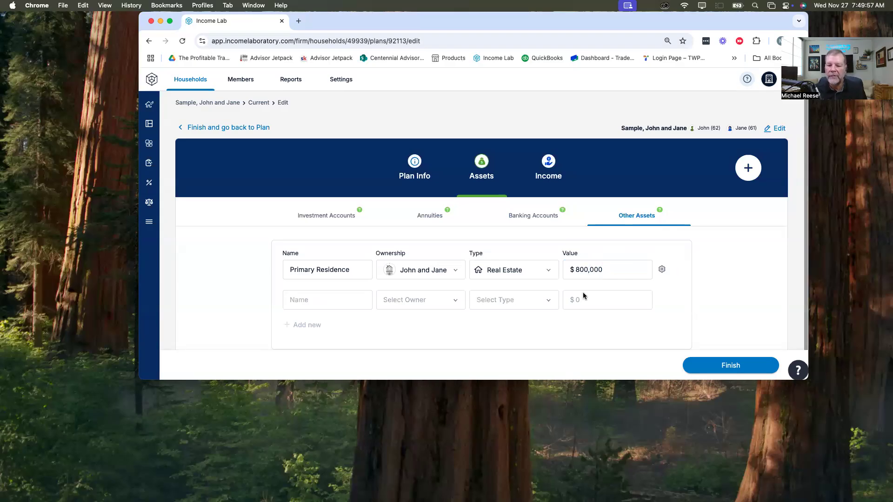
Step: Add another asset named Rental Property, owned by both clients, as Real Estate with a value of $350,000
{"action": "left_click", "coordinate": [339, 300]}
{"action": "type", "text": "Rental Property"}
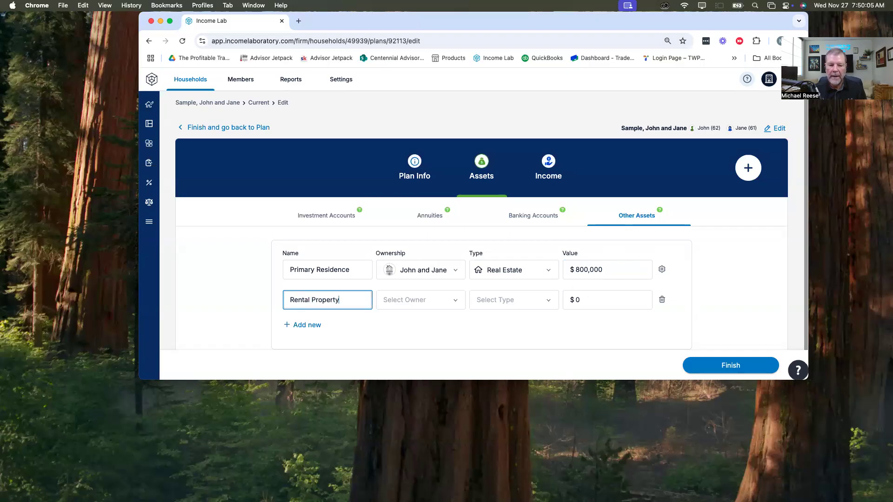
{"action": "key", "text": "Tab"}
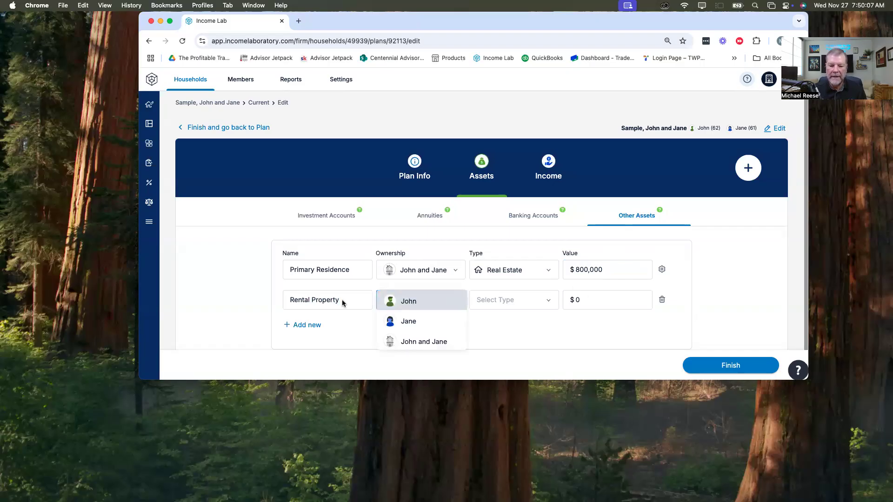
{"action": "left_click", "coordinate": [458, 342]}
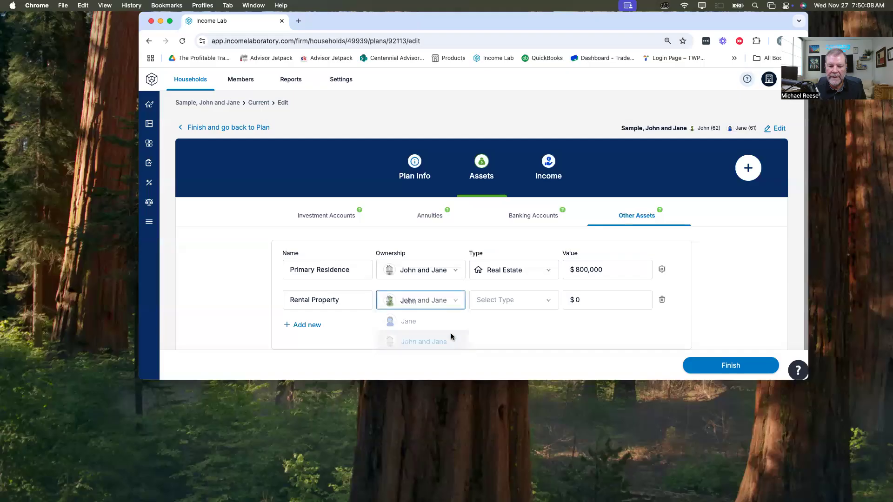
{"action": "left_click", "coordinate": [514, 302]}
{"action": "left_click", "coordinate": [515, 239]}
{"action": "left_click", "coordinate": [590, 303]}
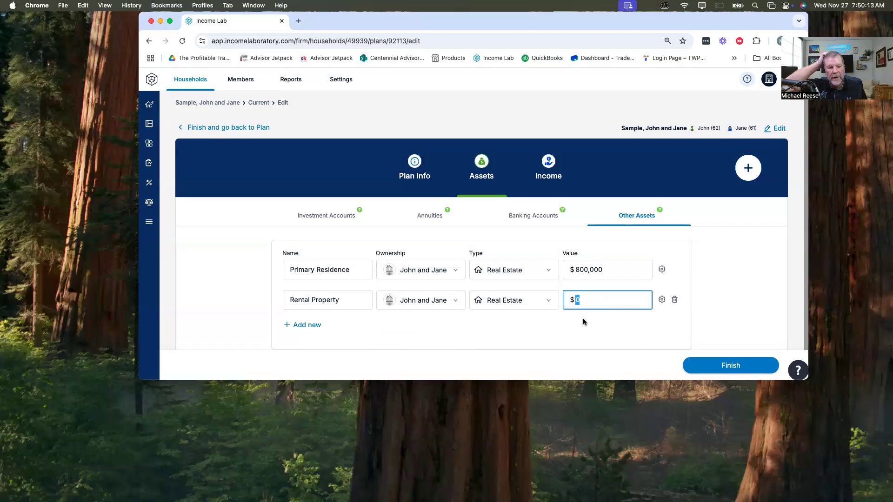
{"action": "type", "text": "350000"}
Step: Set the Rental Property's assumed annual growth rate to 3.00% and save the asset
{"action": "left_click", "coordinate": [661, 299]}
{"action": "left_click_drag", "start_coordinate": [710, 253], "coordinate": [636, 277]}
{"action": "type", "text": "3"}
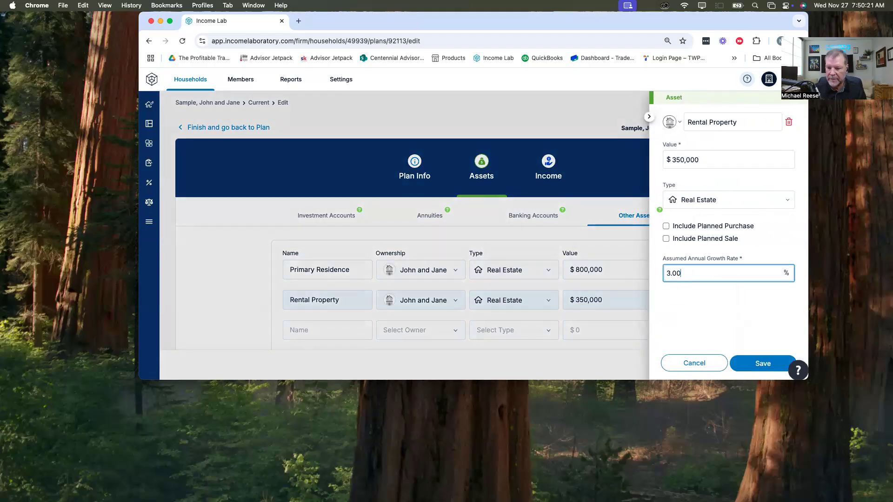
{"action": "left_click", "coordinate": [762, 359]}
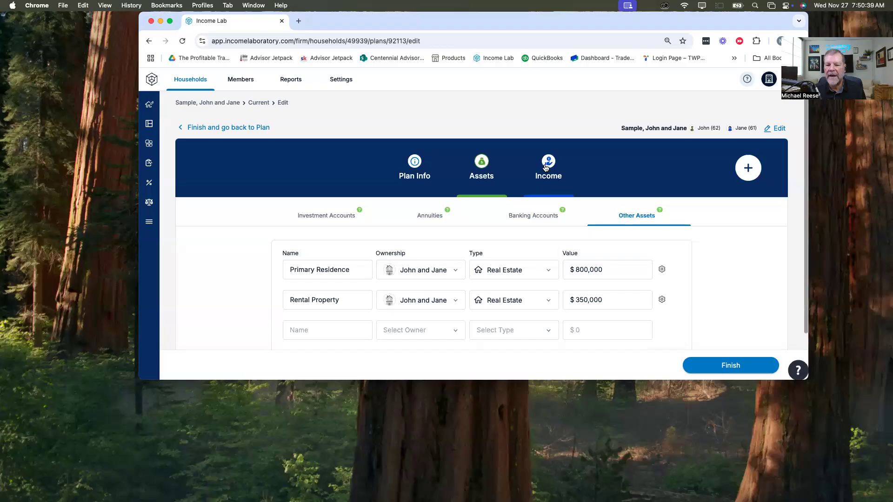
{"action": "left_click", "coordinate": [748, 167]}
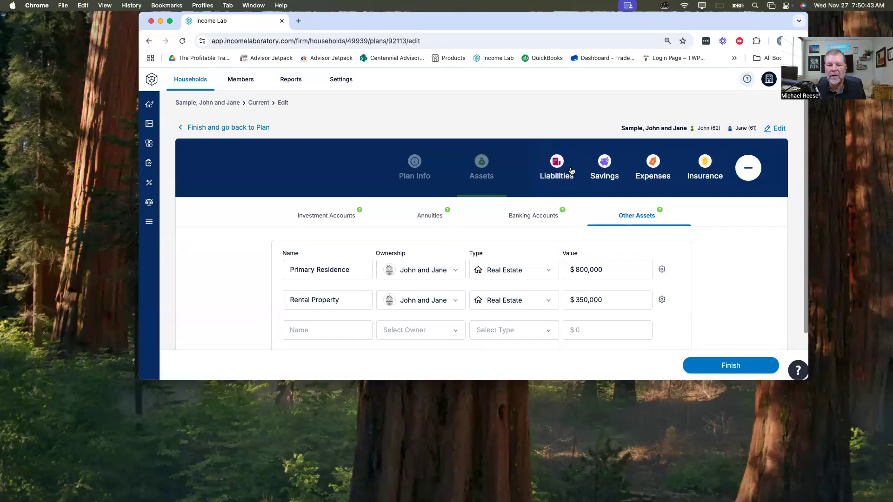
{"action": "left_click", "coordinate": [747, 172]}
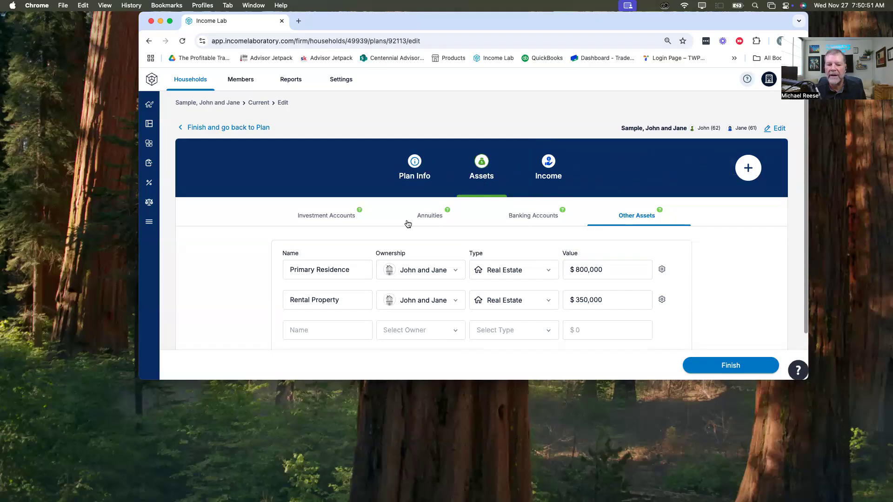
Step: Add an investment account for the first client's 401k as Traditional 401(k), owned by that client, with a $400,000 balance
{"action": "left_click", "coordinate": [329, 216]}
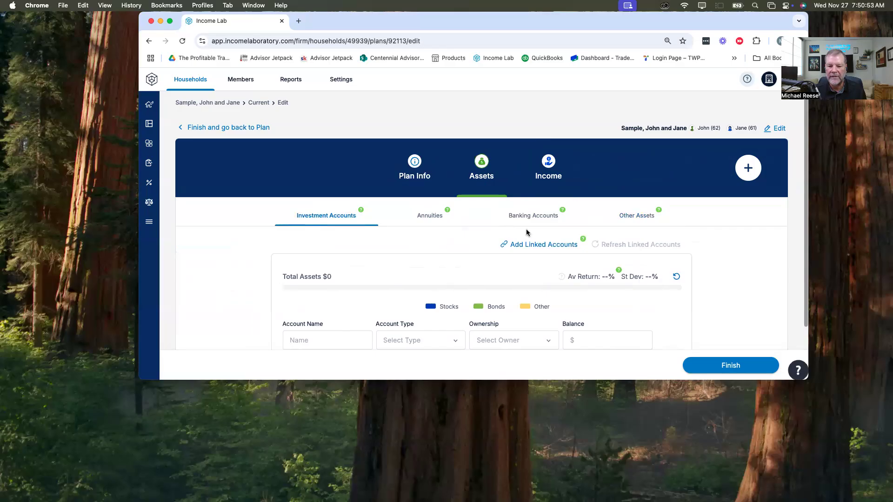
{"action": "scroll", "coordinate": [474, 216], "scroll_direction": "down", "scroll_amount": 2}
{"action": "left_click", "coordinate": [332, 282]}
{"action": "type", "text": "John 401"}
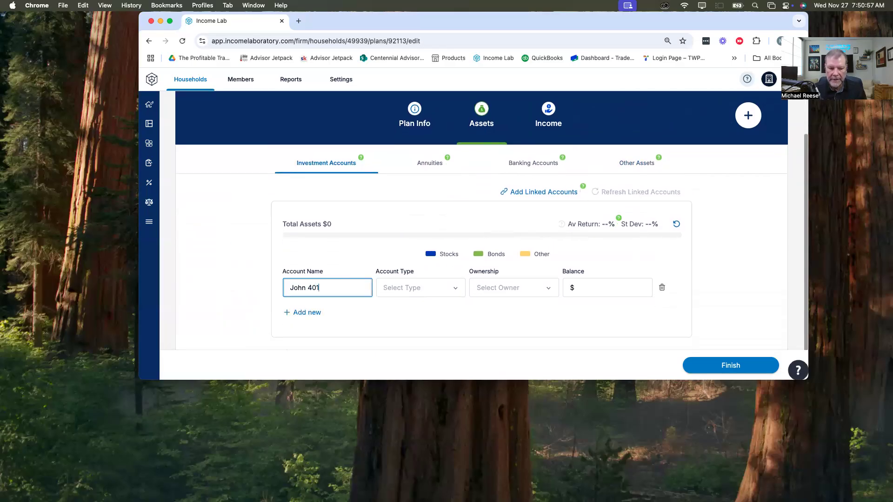
{"action": "key", "text": "Tab"}
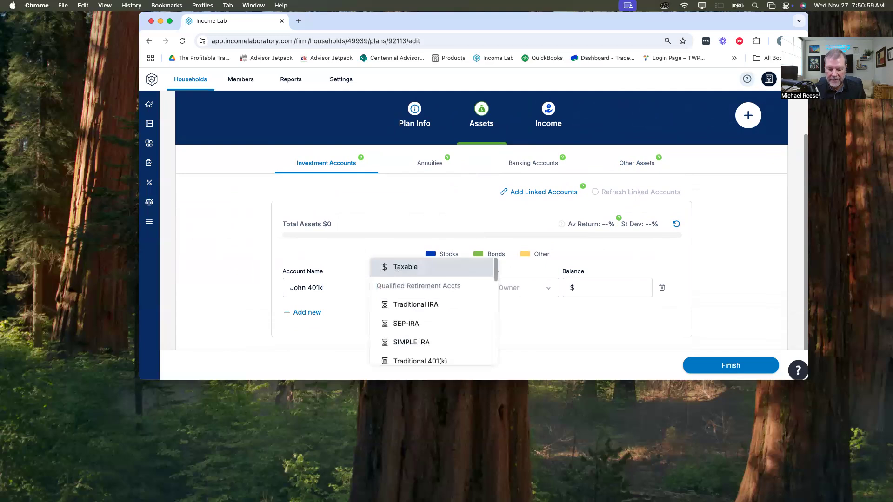
{"action": "key", "text": "Down"}
{"action": "key", "text": "Down"}
{"action": "key", "text": "Down"}
{"action": "key", "text": "Down"}
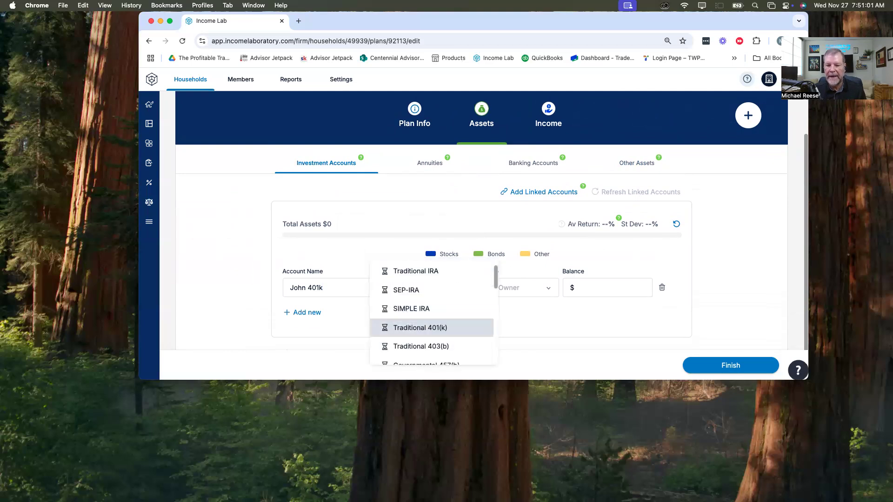
{"action": "key", "text": "Tab"}
{"action": "key", "text": "Tab"}
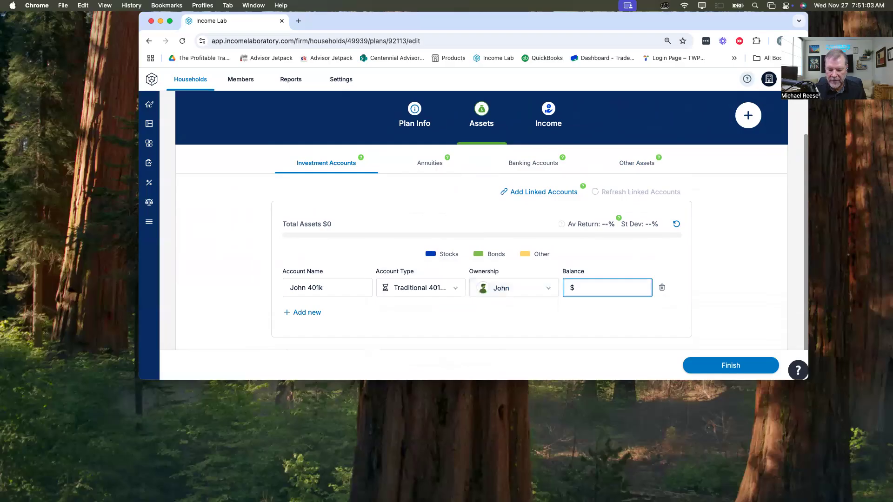
{"action": "type", "text": "4000000"}
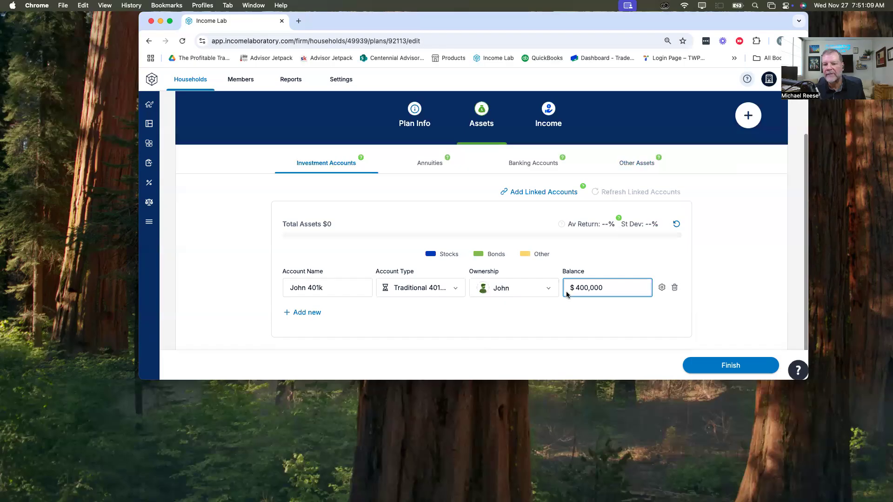
{"action": "left_click", "coordinate": [749, 116]}
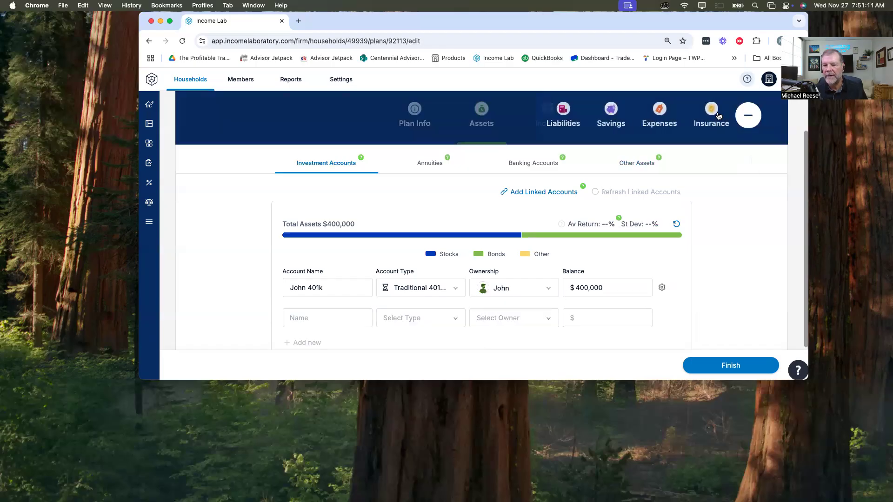
{"action": "left_click", "coordinate": [756, 116]}
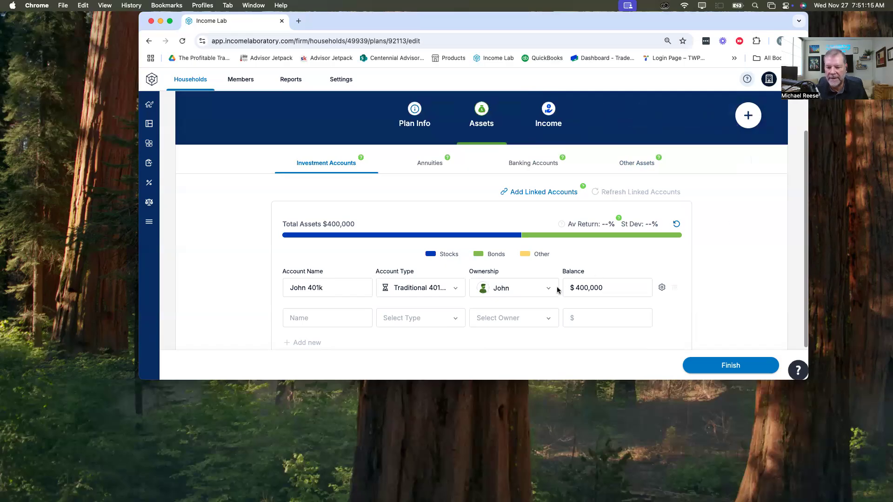
Step: Set the first client's 401k risk-based allocation to 75% stocks and 25% bonds, save it, and refresh the portfolio's average return and standard deviation
{"action": "left_click", "coordinate": [662, 289]}
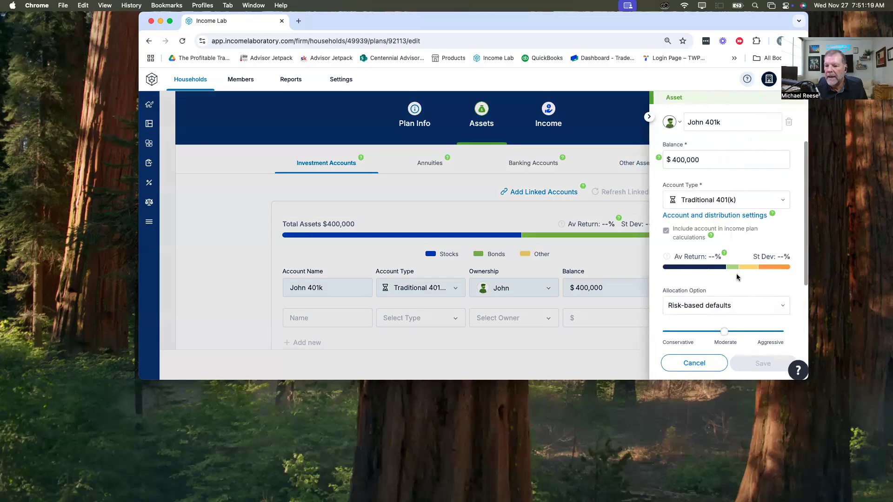
{"action": "scroll", "coordinate": [714, 183], "scroll_direction": "down", "scroll_amount": 2}
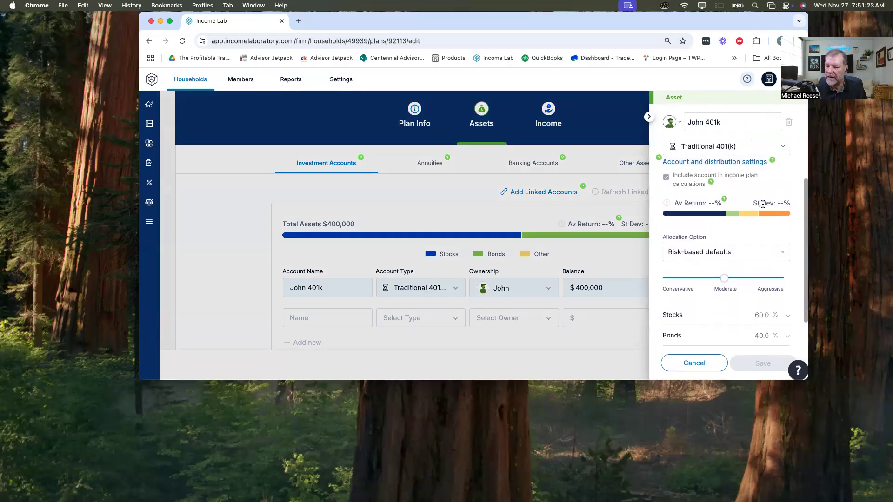
{"action": "scroll", "coordinate": [763, 204], "scroll_direction": "down", "scroll_amount": 1}
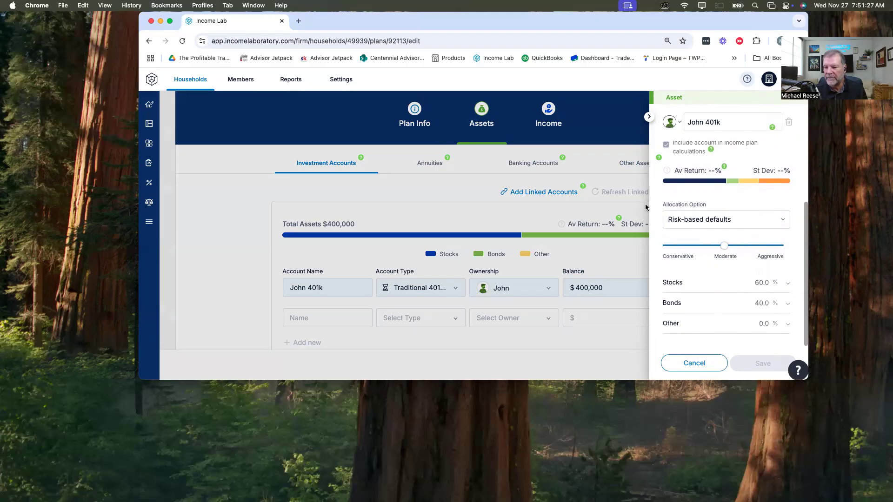
{"action": "left_click", "coordinate": [724, 223]}
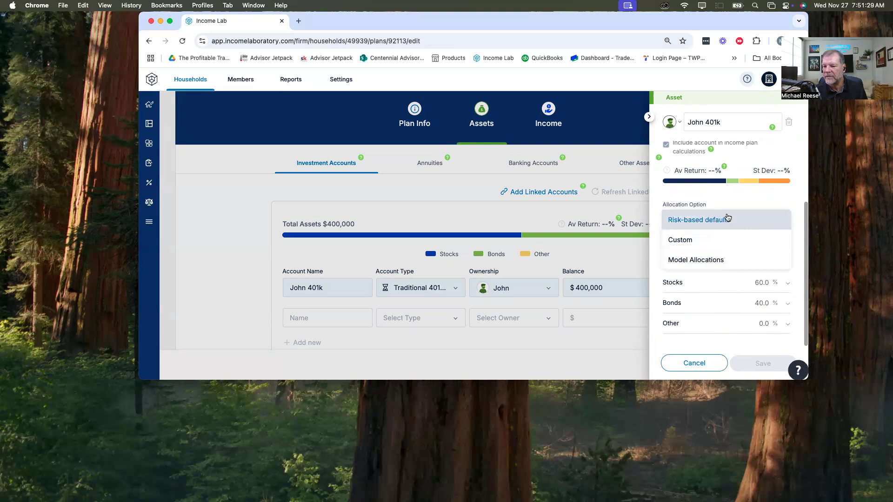
{"action": "left_click", "coordinate": [728, 218]}
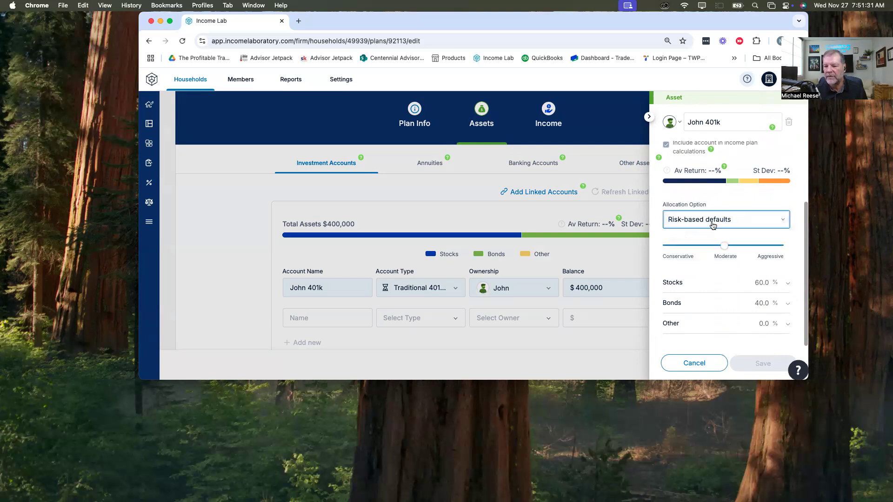
{"action": "left_click", "coordinate": [713, 227]}
{"action": "left_click", "coordinate": [715, 220]}
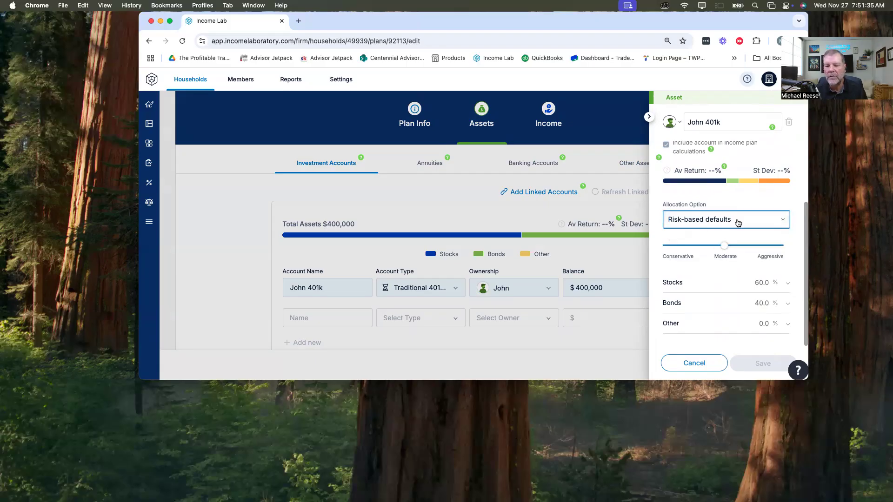
{"action": "left_click", "coordinate": [701, 221]}
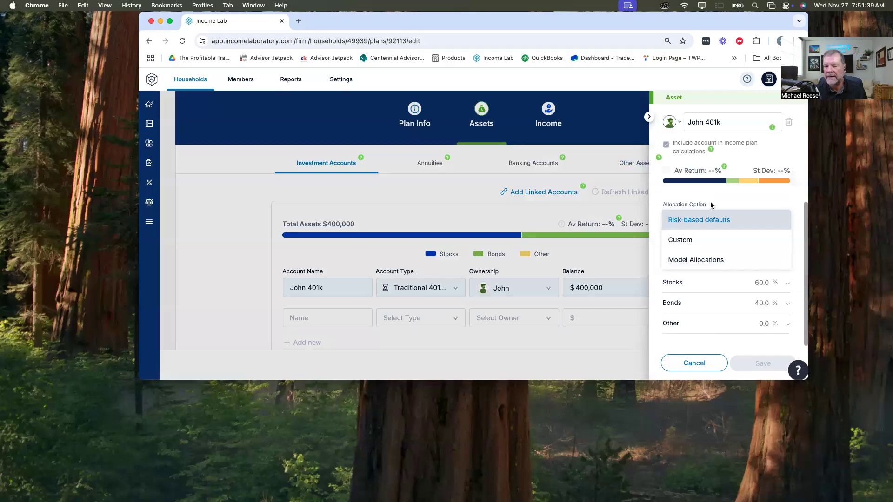
{"action": "left_click", "coordinate": [711, 217]}
{"action": "left_click_drag", "start_coordinate": [724, 245], "coordinate": [751, 246]}
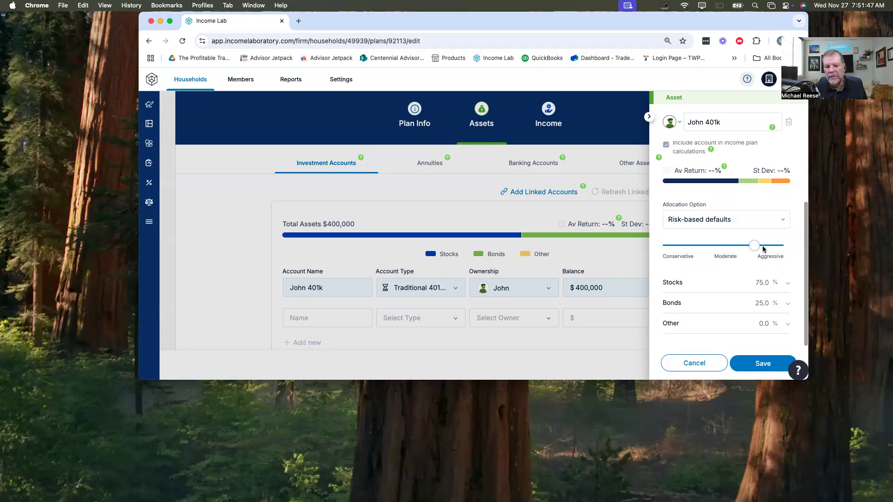
{"action": "left_click", "coordinate": [759, 367]}
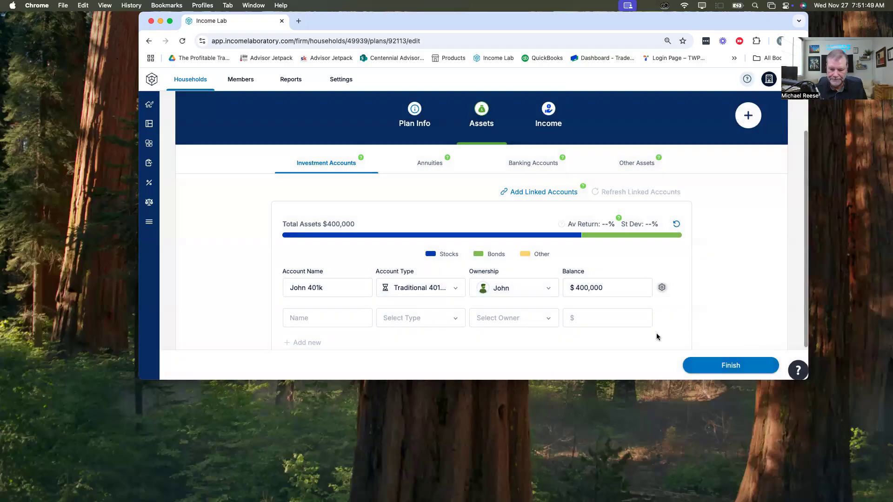
{"action": "left_click", "coordinate": [679, 225]}
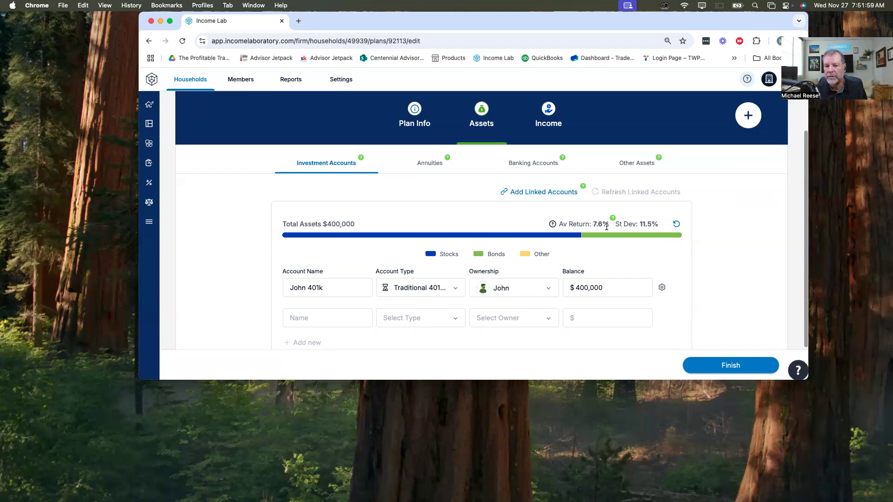
Step: Add an investment account for the second client's 401k as Traditional 401(k), owned by that client, with a $400,000 balance
{"action": "left_click", "coordinate": [310, 314]}
{"action": "type", "text": "Jane"}
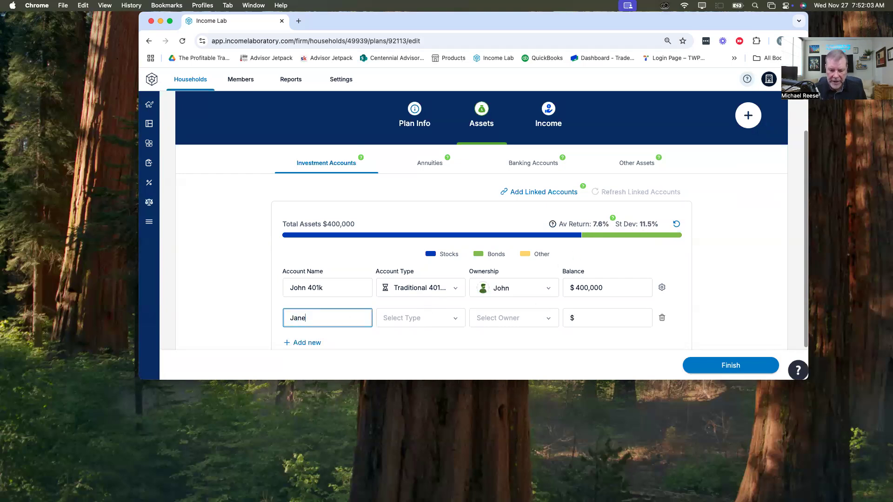
{"action": "key", "text": "Tab"}
{"action": "key", "text": "Down"}
{"action": "key", "text": "Down"}
{"action": "key", "text": "Down"}
{"action": "key", "text": "Down"}
{"action": "key", "text": "Tab"}
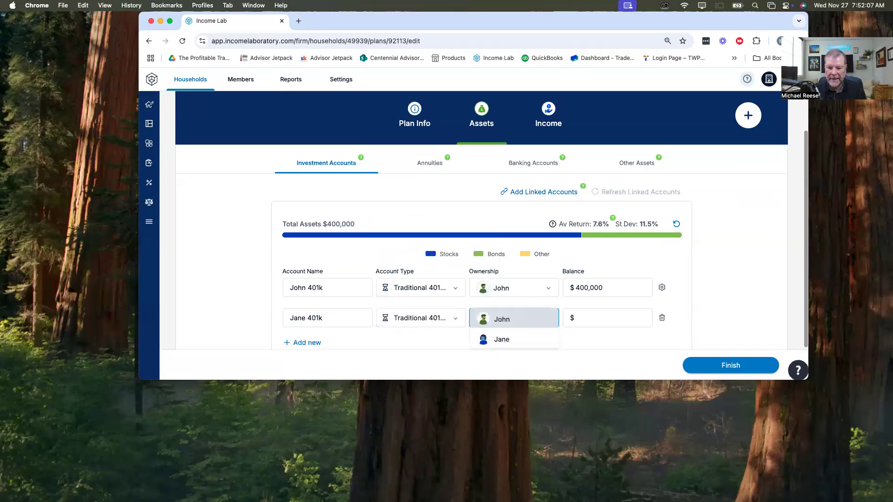
{"action": "key", "text": "Down"}
{"action": "key", "text": "Tab"}
{"action": "type", "text": "4"}
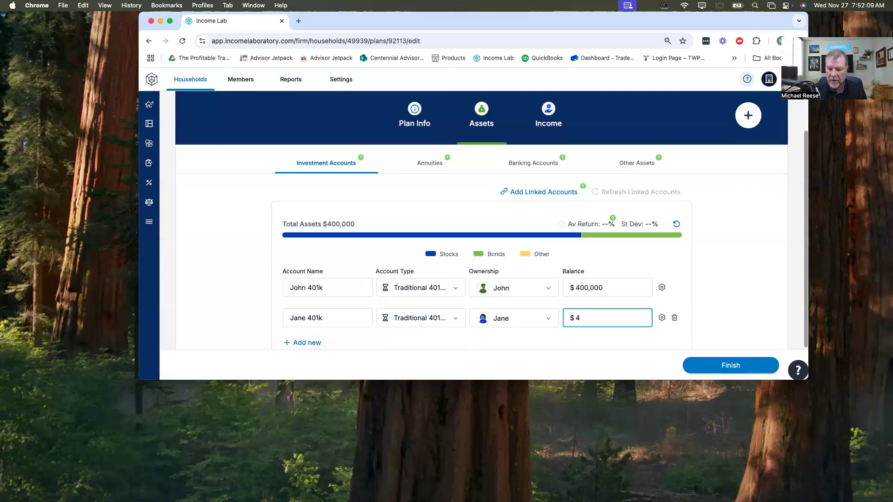
{"action": "type", "text": "0,0000,000"}
{"action": "key", "text": "Tab"}
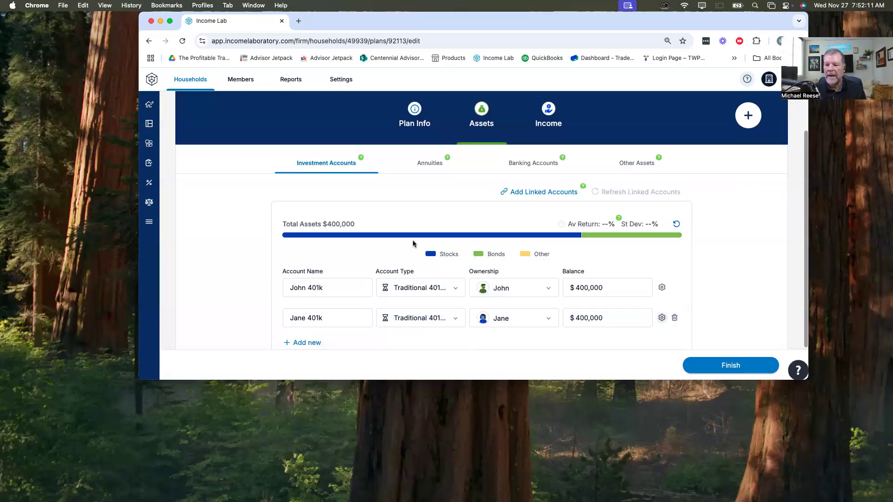
Step: Review the allocation settings of the second client's 401k, close them, and refresh the combined average return and standard deviation
{"action": "left_click", "coordinate": [662, 318]}
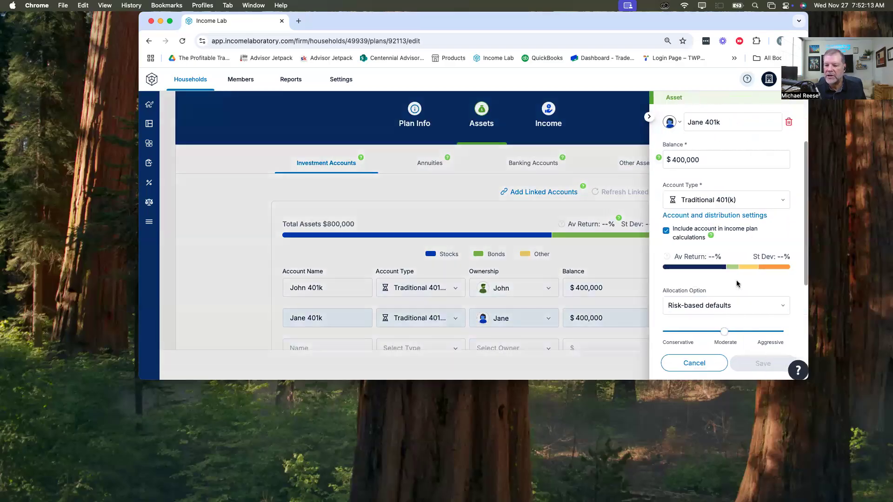
{"action": "scroll", "coordinate": [728, 309], "scroll_direction": "down", "scroll_amount": 3}
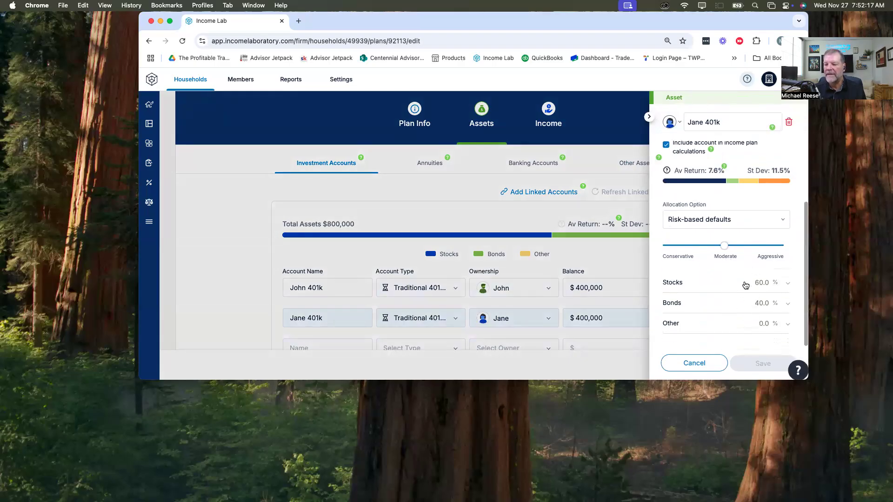
{"action": "left_click", "coordinate": [625, 267]}
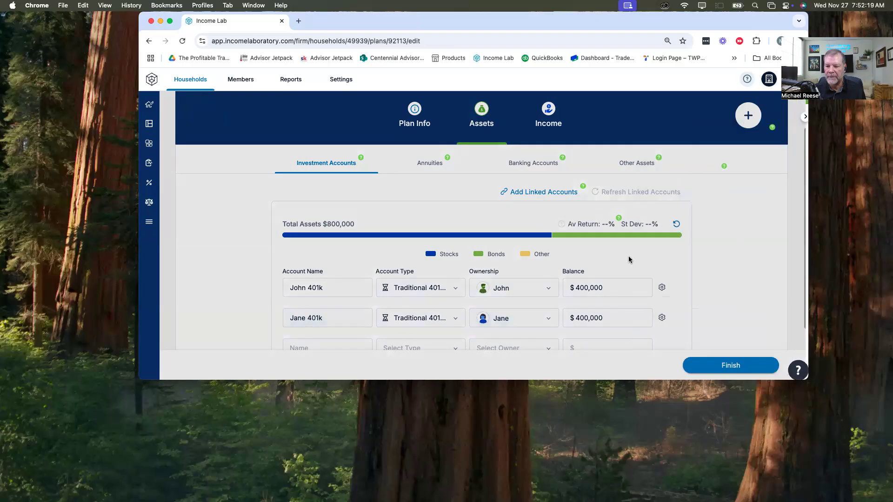
{"action": "left_click", "coordinate": [675, 224]}
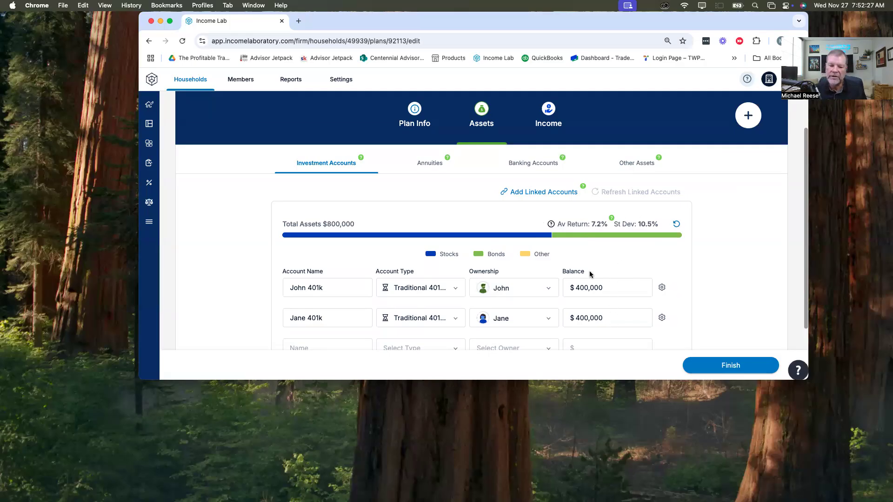
Step: Add an investment account for the first client's Roth 401k as Roth 401(k), owned by that client, with a $22,000 balance
{"action": "scroll", "coordinate": [326, 300], "scroll_direction": "down", "scroll_amount": 2}
{"action": "left_click", "coordinate": [330, 291]}
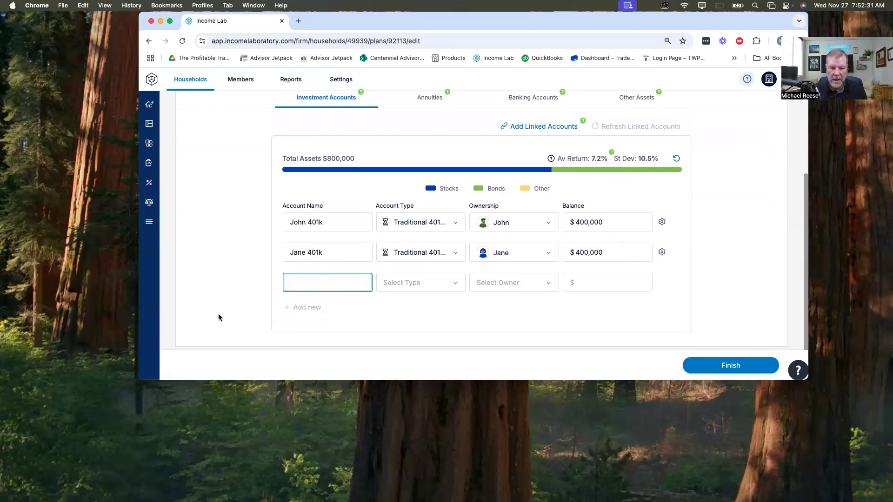
{"action": "type", "text": "John Roth 401k"}
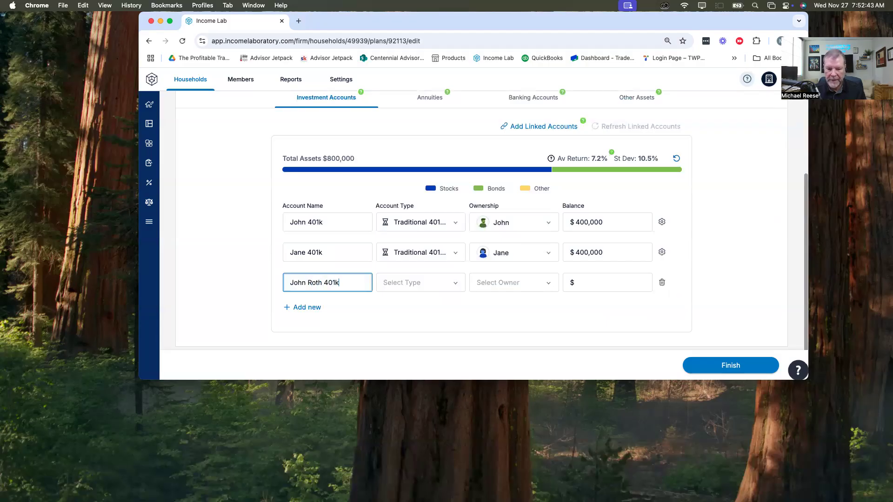
{"action": "key", "text": "Tab"}
{"action": "key", "text": "r"}
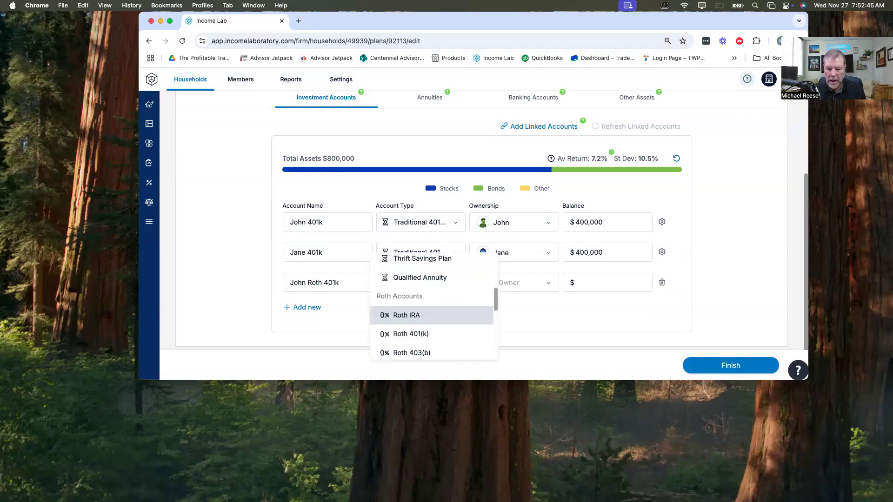
{"action": "key", "text": "Down"}
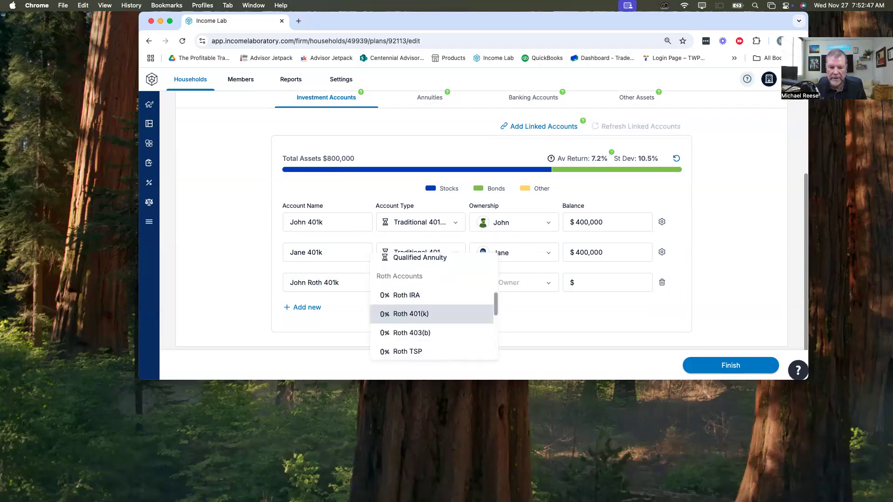
{"action": "key", "text": "Tab"}
{"action": "key", "text": "Tab"}
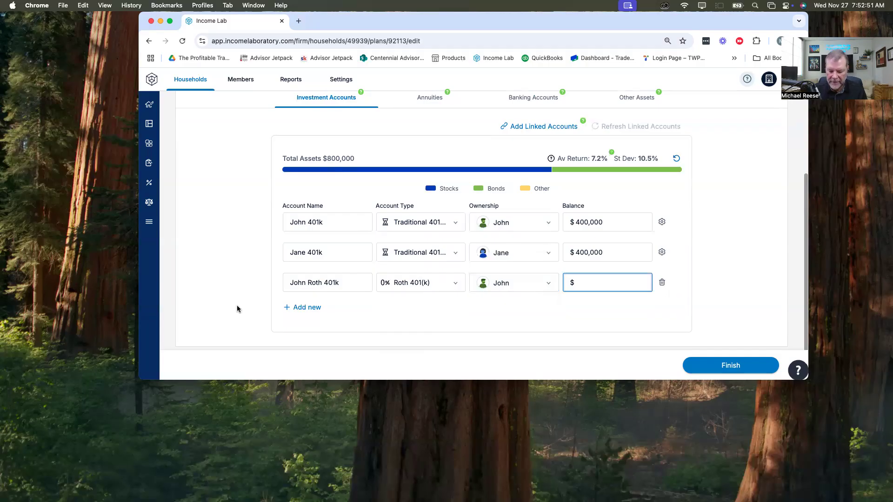
{"action": "type", "text": "2000"}
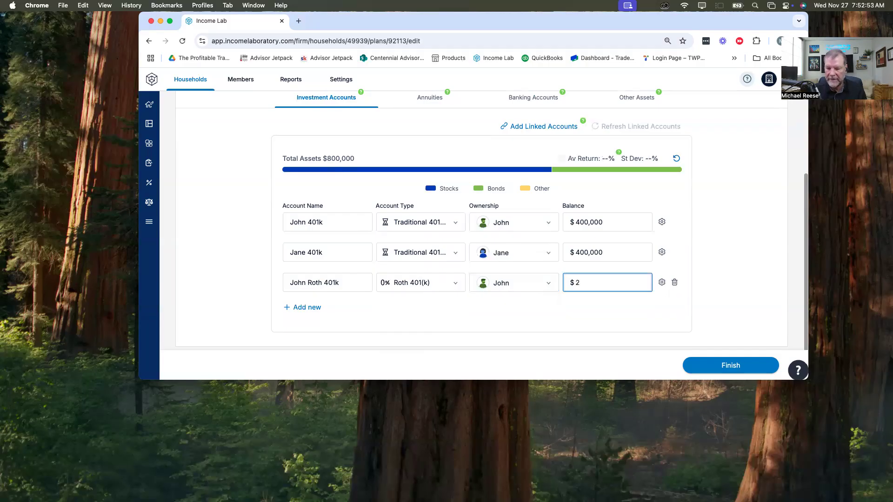
{"action": "key", "text": "BackSpace"}
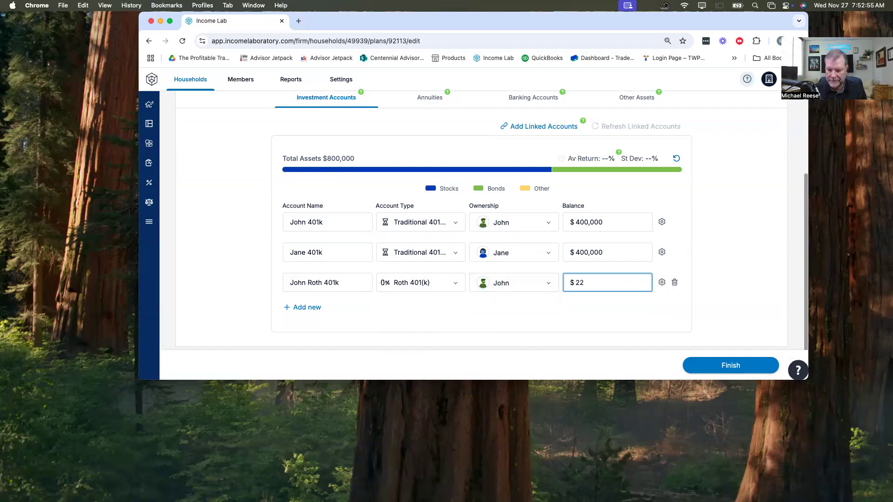
{"action": "type", "text": "000"}
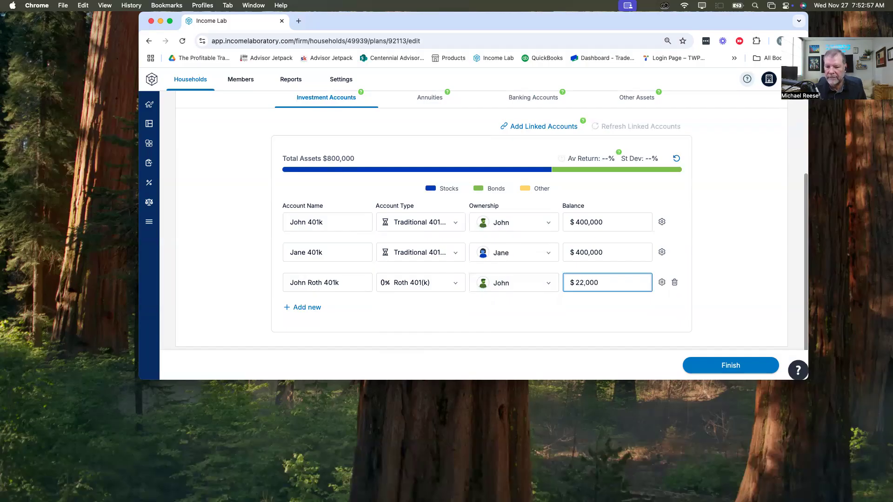
Step: Set the first client's Roth 401k risk-based allocation to 75% stocks and 25% bonds and save it
{"action": "left_click", "coordinate": [661, 283]}
{"action": "left_click_drag", "start_coordinate": [726, 330], "coordinate": [754, 331]}
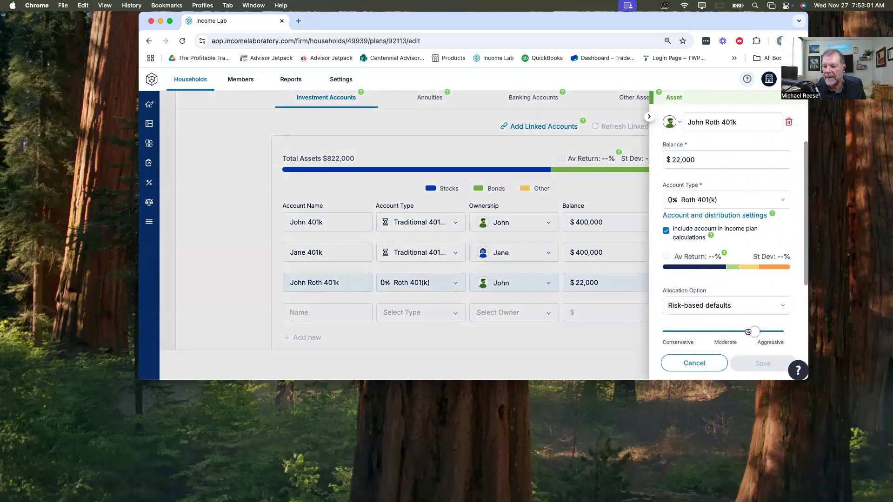
{"action": "scroll", "coordinate": [706, 299], "scroll_direction": "down", "scroll_amount": 2}
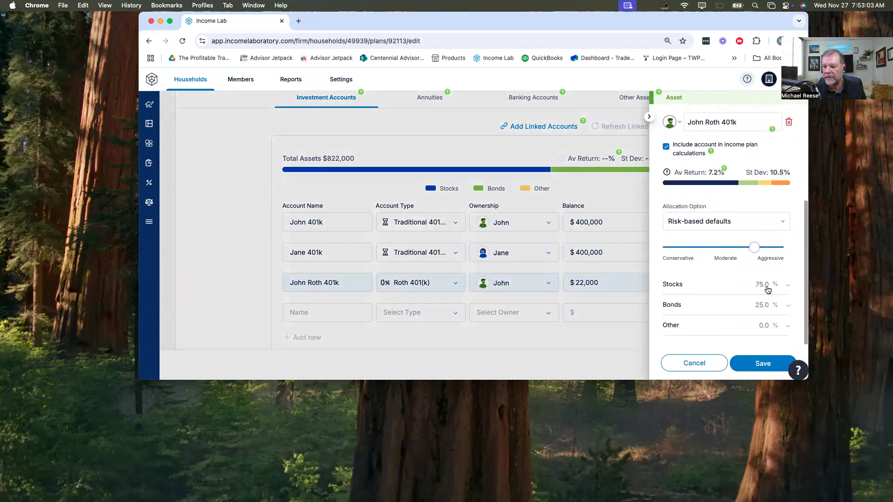
{"action": "left_click", "coordinate": [764, 364]}
Step: Add an investment account for the second client's Roth 401k as Roth 401(k), owned by that client, with a $22,000 balance
{"action": "left_click", "coordinate": [338, 309]}
{"action": "type", "text": "Jane Roth 4"}
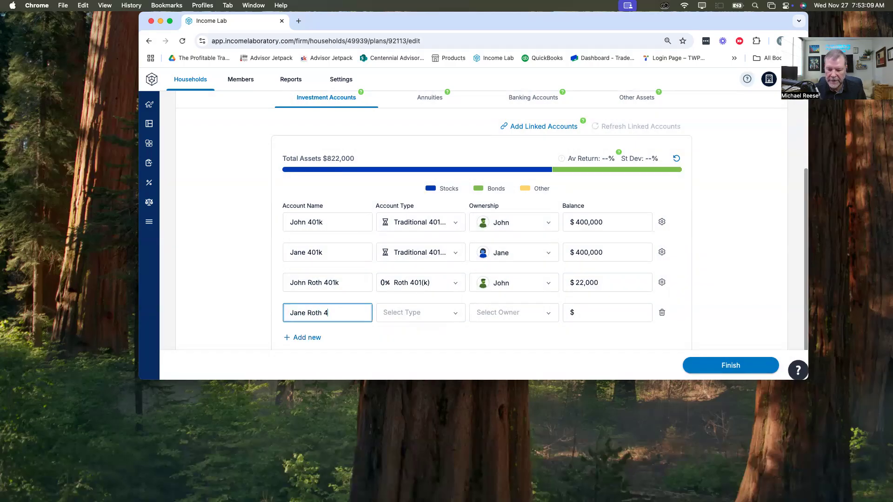
{"action": "key", "text": "Tab"}
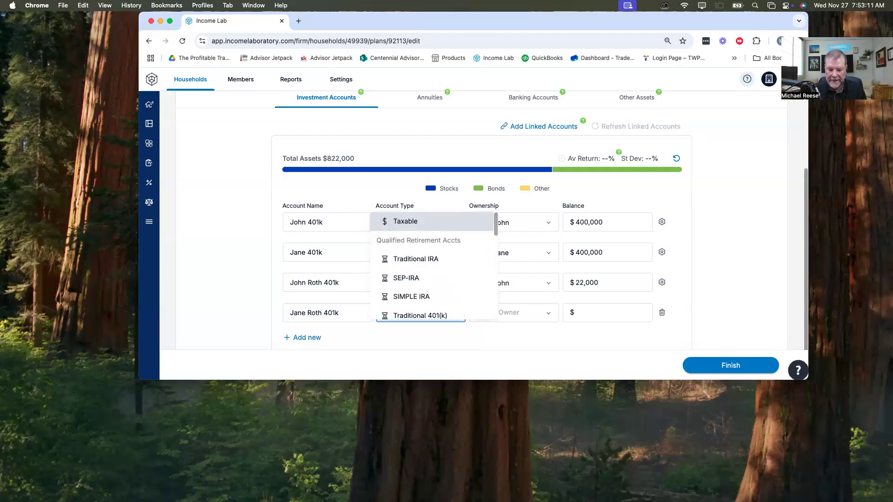
{"action": "key", "text": "r"}
{"action": "key", "text": "Down"}
{"action": "key", "text": "Tab"}
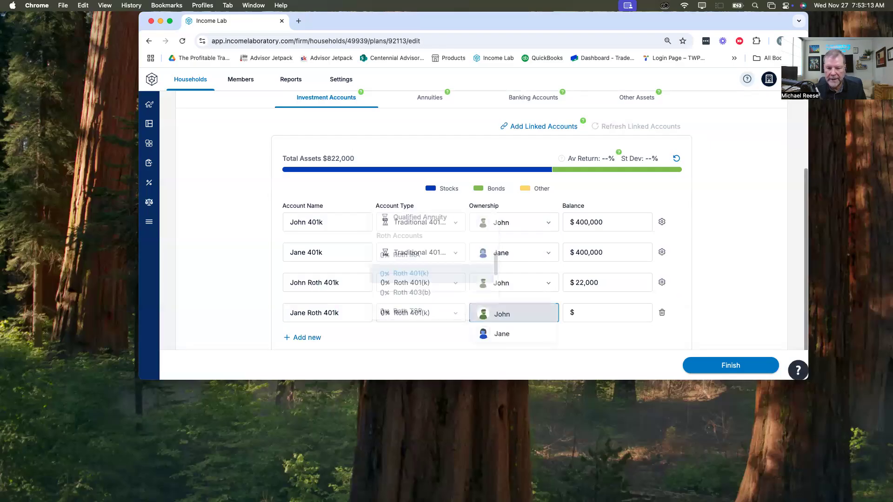
{"action": "key", "text": "Down"}
{"action": "key", "text": "Tab"}
{"action": "type", "text": "22000"}
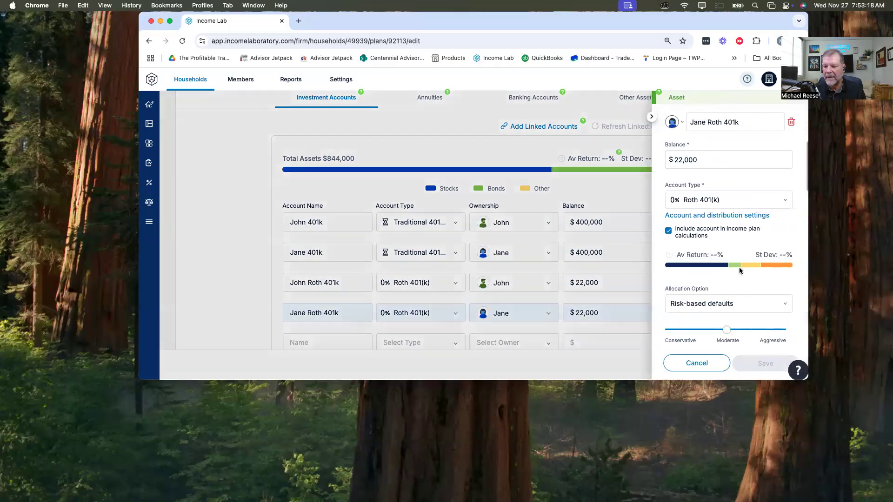
Step: Review the risk-based allocation of the second client's Roth 401k and close its settings
{"action": "left_click", "coordinate": [661, 313]}
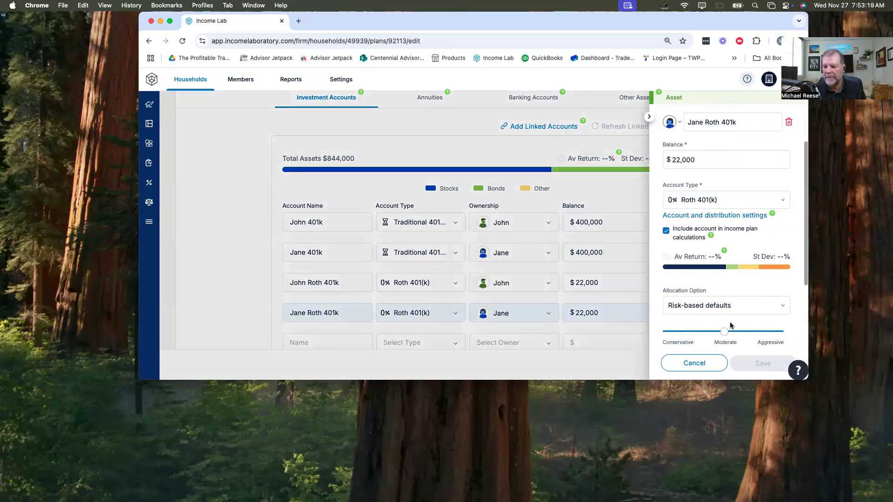
{"action": "scroll", "coordinate": [734, 337], "scroll_direction": "down", "scroll_amount": 4}
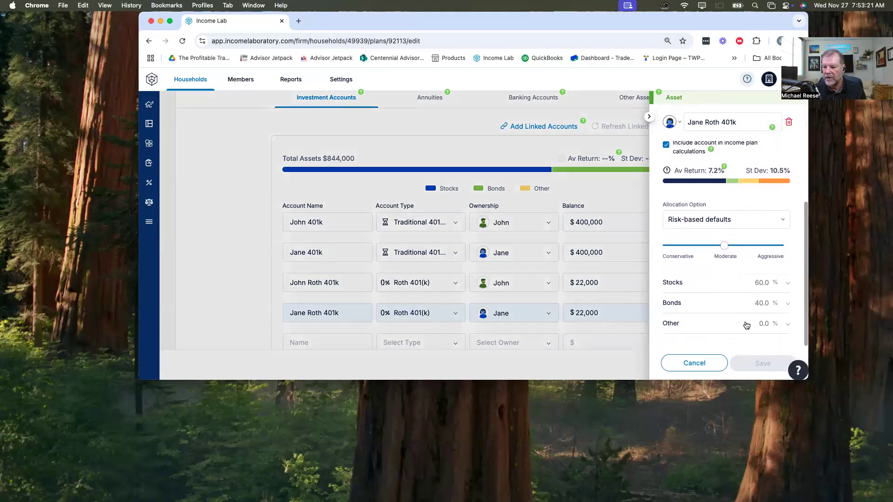
{"action": "left_click", "coordinate": [595, 363]}
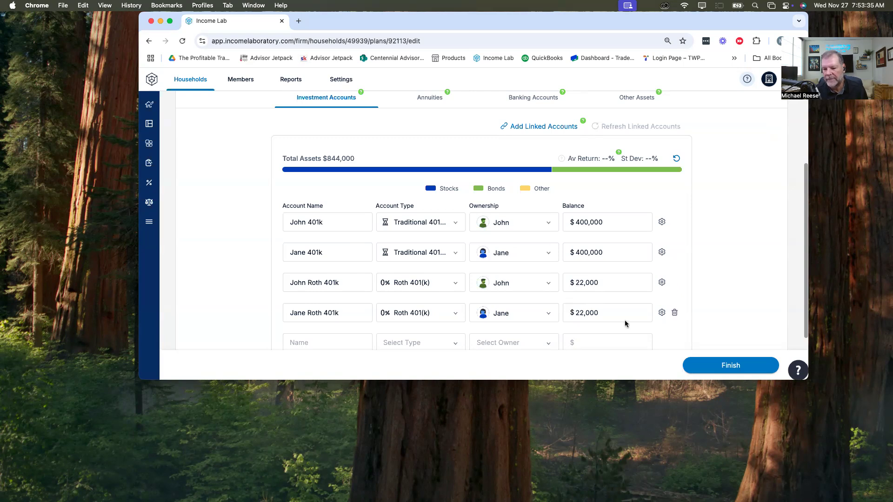
Step: Add a Taxable account named Joint Investment Account, owned by both clients, with a $280,000 balance
{"action": "scroll", "coordinate": [409, 291], "scroll_direction": "down", "scroll_amount": 2}
{"action": "left_click", "coordinate": [328, 271]}
{"action": "type", "text": "J"}
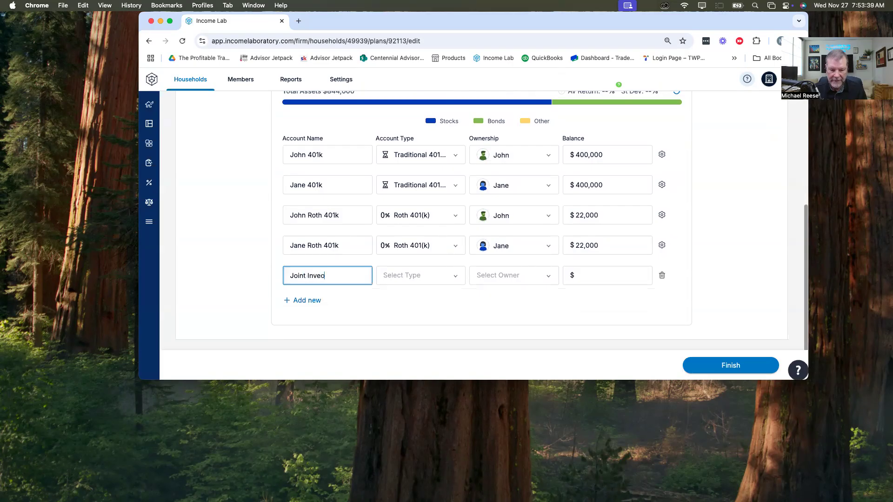
{"action": "type", "text": "oint Investemment Account"}
{"action": "key", "text": "Tab"}
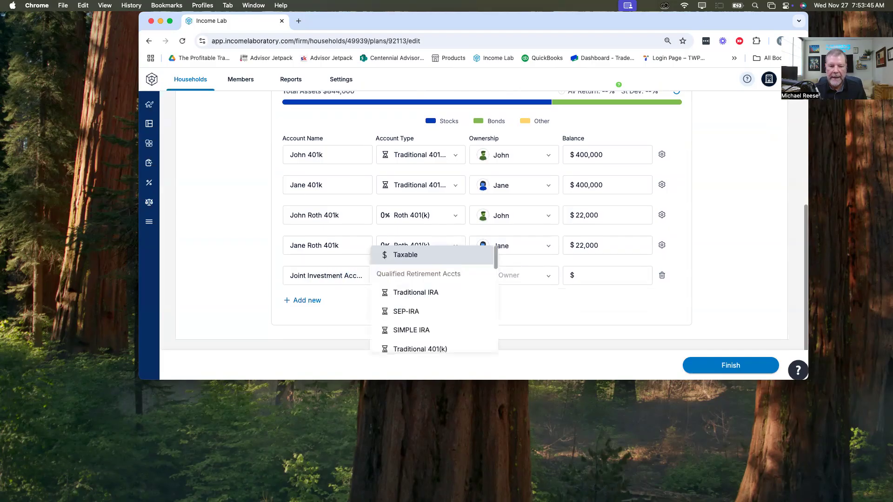
{"action": "key", "text": "Tab"}
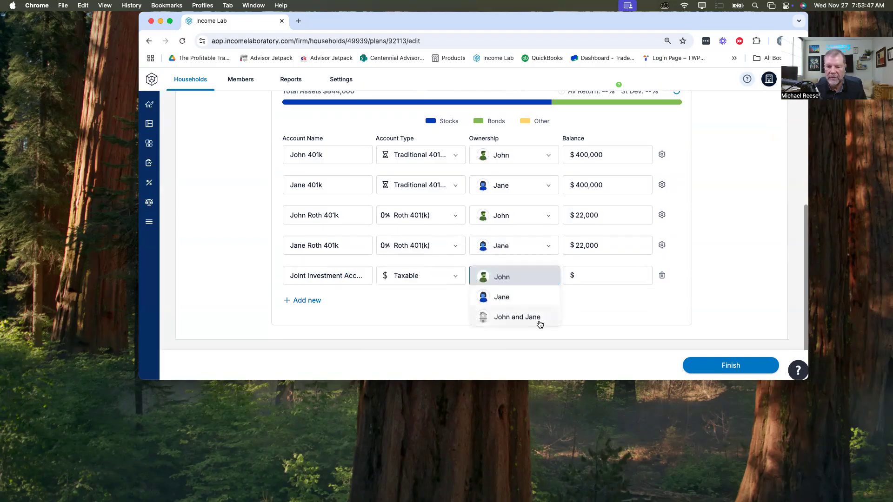
{"action": "left_click", "coordinate": [547, 319]}
{"action": "left_click", "coordinate": [604, 275]}
{"action": "type", "text": "2800000"}
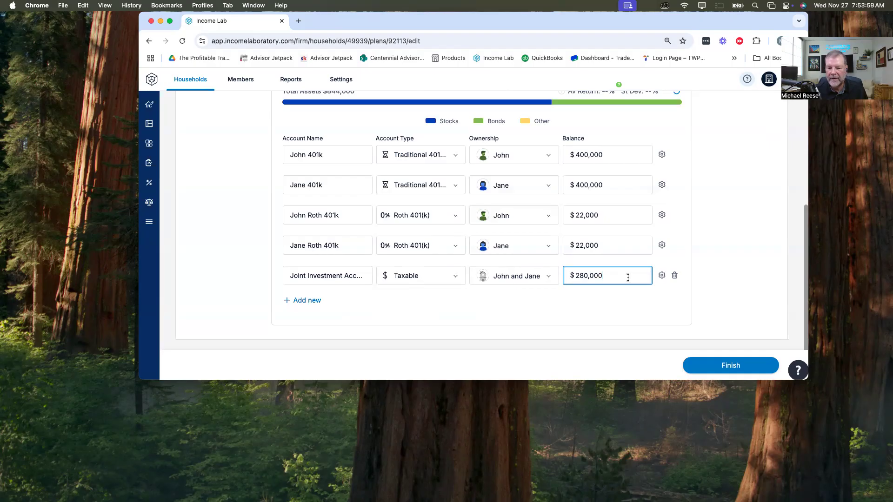
Step: Set the Joint Investment Account's allocation to 75% stocks and 25% bonds and its cost basis to $234,000, and save
{"action": "left_click", "coordinate": [662, 276]}
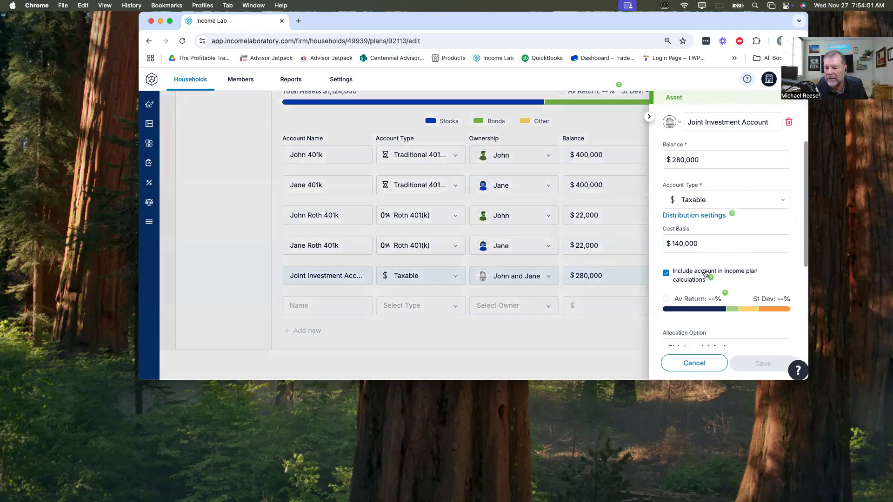
{"action": "scroll", "coordinate": [705, 269], "scroll_direction": "down", "scroll_amount": 3}
{"action": "left_click_drag", "start_coordinate": [725, 245], "coordinate": [754, 245]}
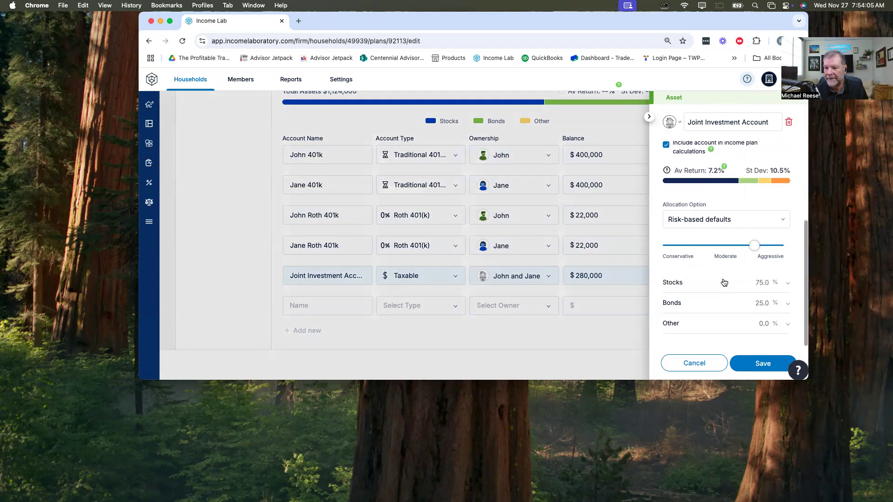
{"action": "scroll", "coordinate": [723, 279], "scroll_direction": "up", "scroll_amount": 5}
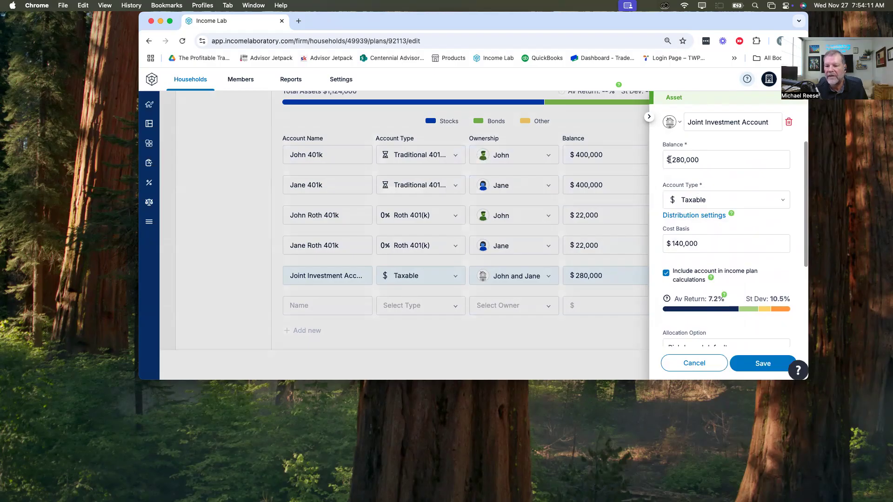
{"action": "left_click_drag", "start_coordinate": [672, 243], "coordinate": [710, 241]}
{"action": "type", "text": "234,000"}
{"action": "key", "text": "Tab"}
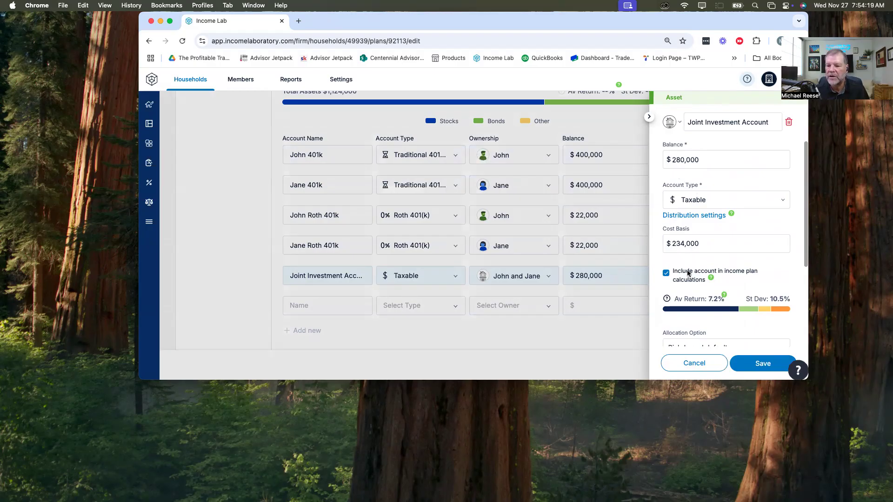
{"action": "left_click", "coordinate": [763, 364]}
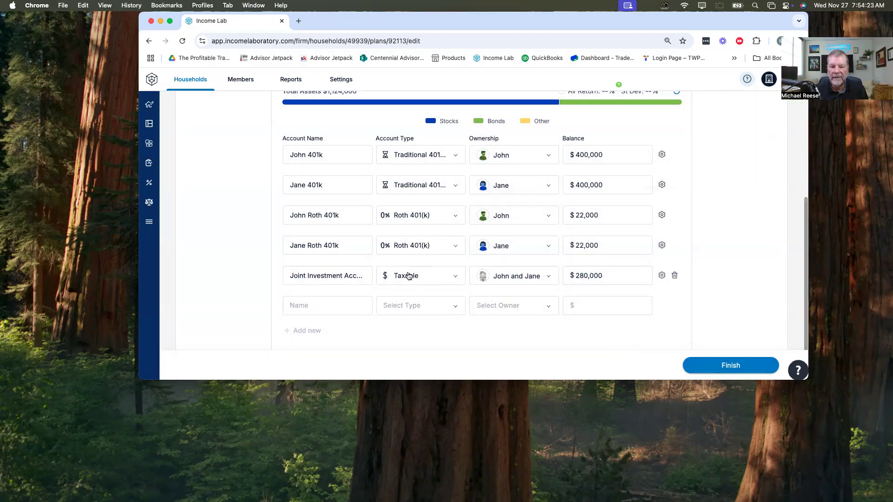
Step: Go to the plan's Social Security income and include the benefit for both clients
{"action": "scroll", "coordinate": [409, 281], "scroll_direction": "up", "scroll_amount": 5}
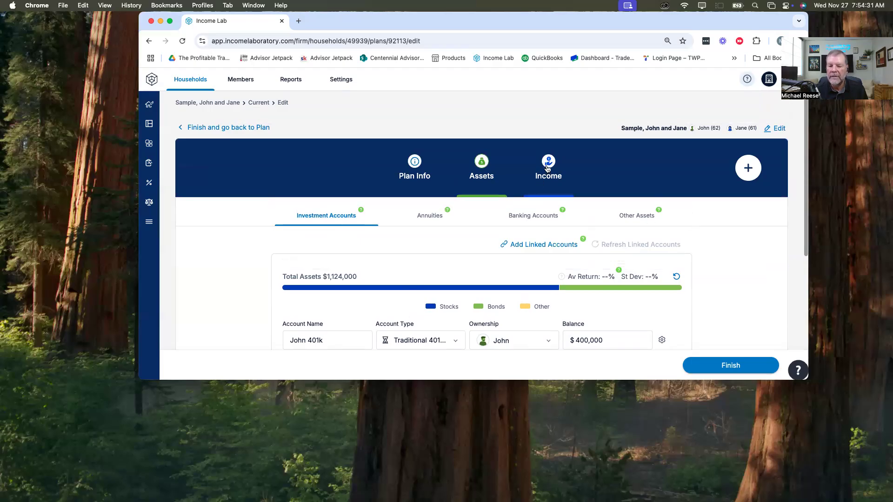
{"action": "left_click", "coordinate": [547, 169]}
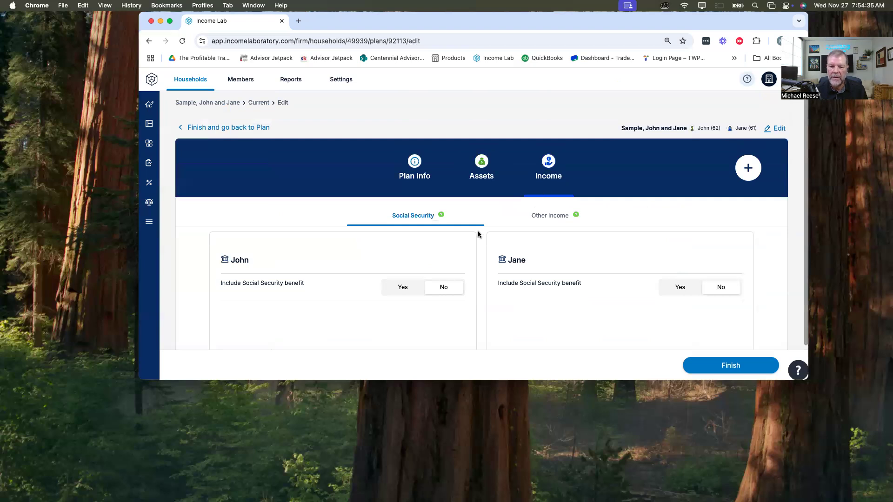
{"action": "left_click", "coordinate": [403, 287]}
{"action": "double_click", "coordinate": [679, 286]}
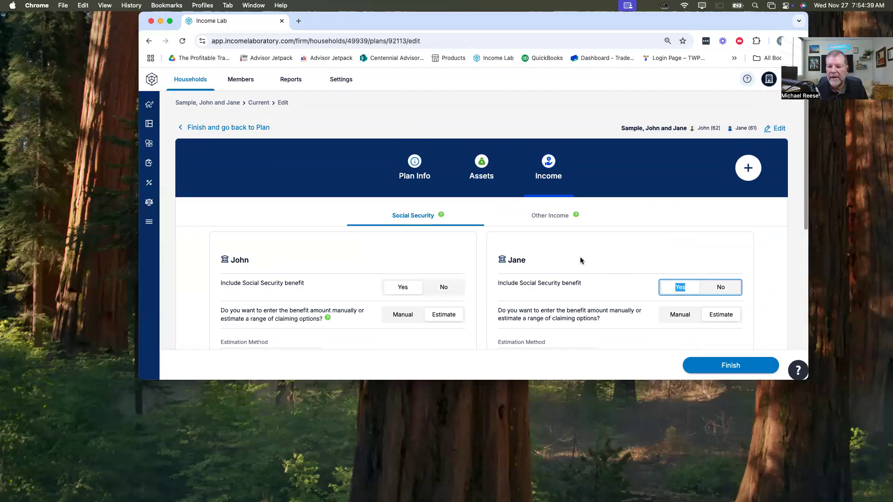
Step: Set the Primary Insurance Amount (PIA) to $3,000 for each of the two clients
{"action": "scroll", "coordinate": [579, 256], "scroll_direction": "down", "scroll_amount": 3}
{"action": "scroll", "coordinate": [453, 282], "scroll_direction": "down", "scroll_amount": 2}
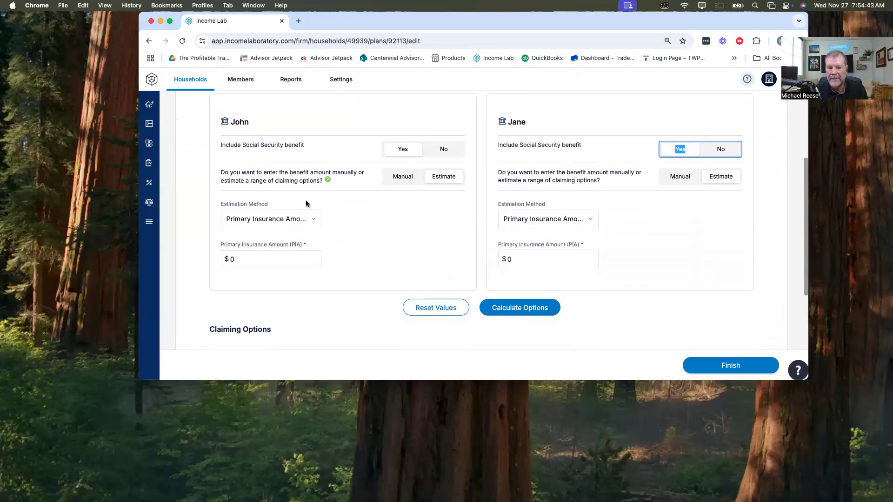
{"action": "left_click", "coordinate": [260, 260]}
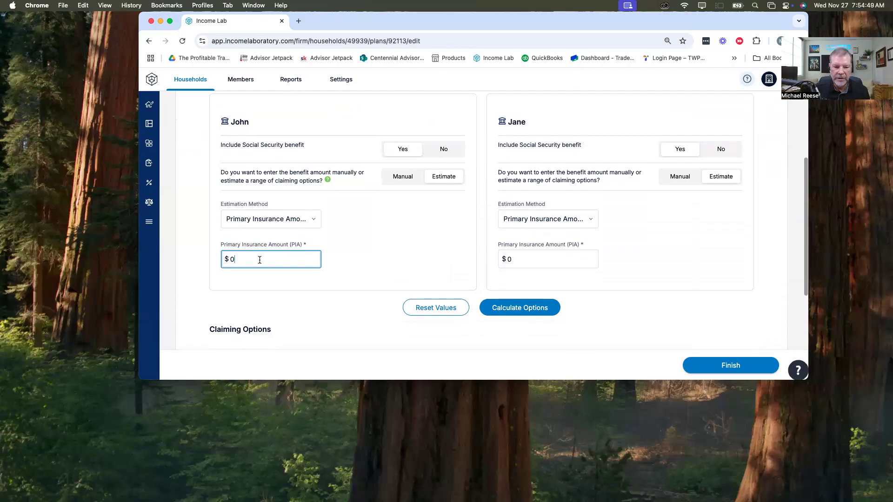
{"action": "key", "text": "BackSpace"}
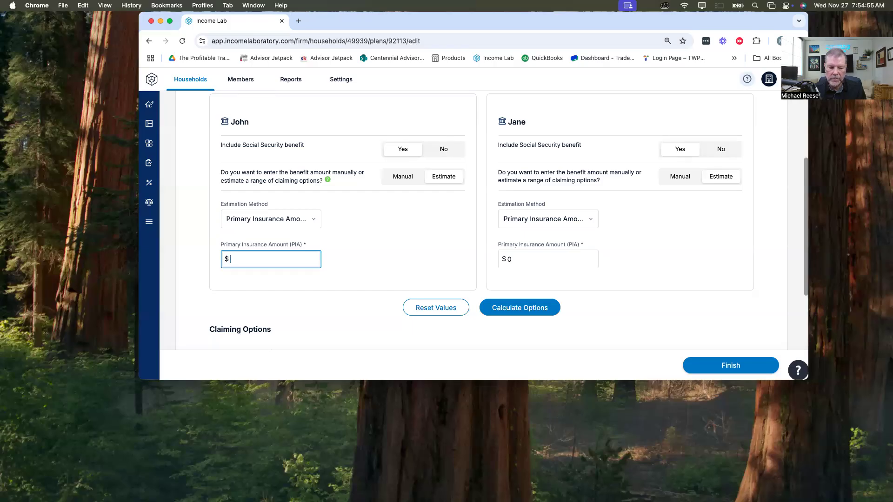
{"action": "type", "text": "3000"}
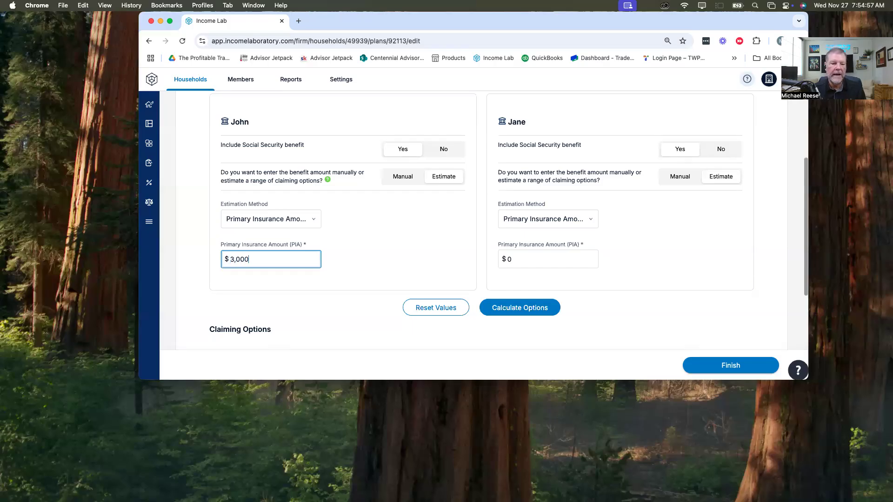
{"action": "left_click", "coordinate": [512, 257]}
{"action": "double_click", "coordinate": [515, 255]}
{"action": "type", "text": "3000"}
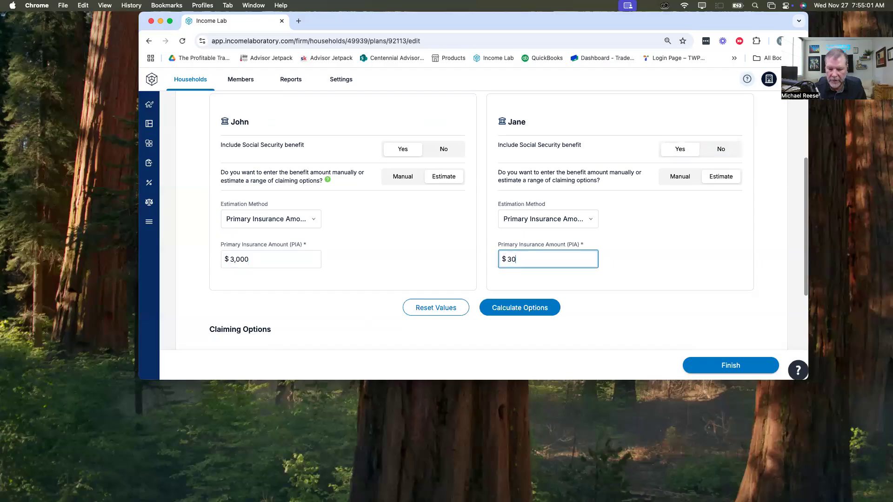
{"action": "key", "text": "Tab"}
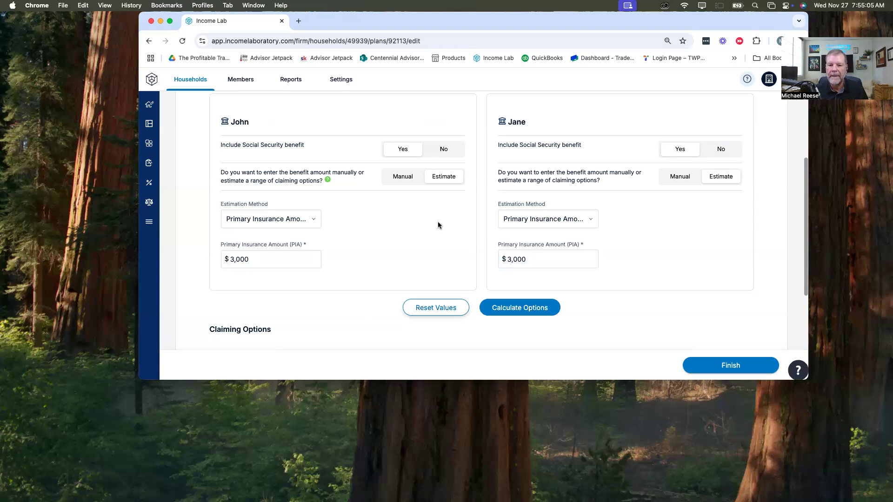
Step: Calculate the Social Security claiming options and set the first client's start date to 01/2027
{"action": "scroll", "coordinate": [440, 215], "scroll_direction": "down", "scroll_amount": 3}
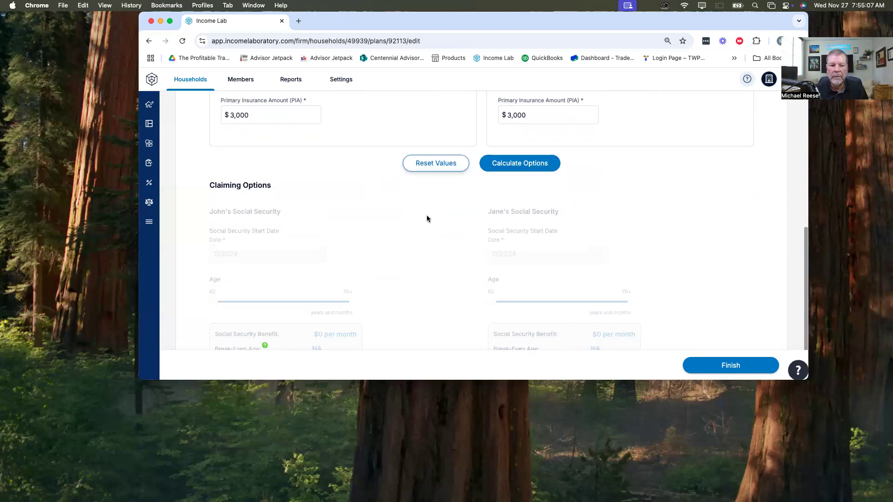
{"action": "left_click", "coordinate": [507, 163]}
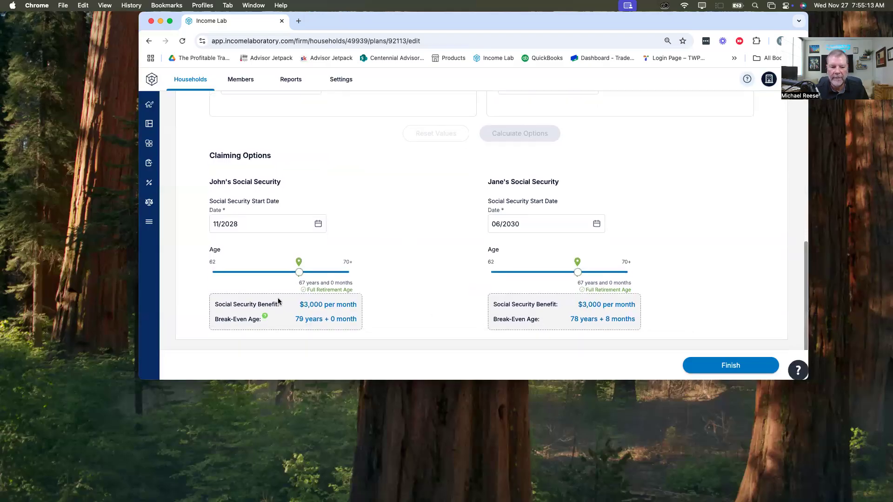
{"action": "left_click_drag", "start_coordinate": [240, 224], "coordinate": [207, 228]}
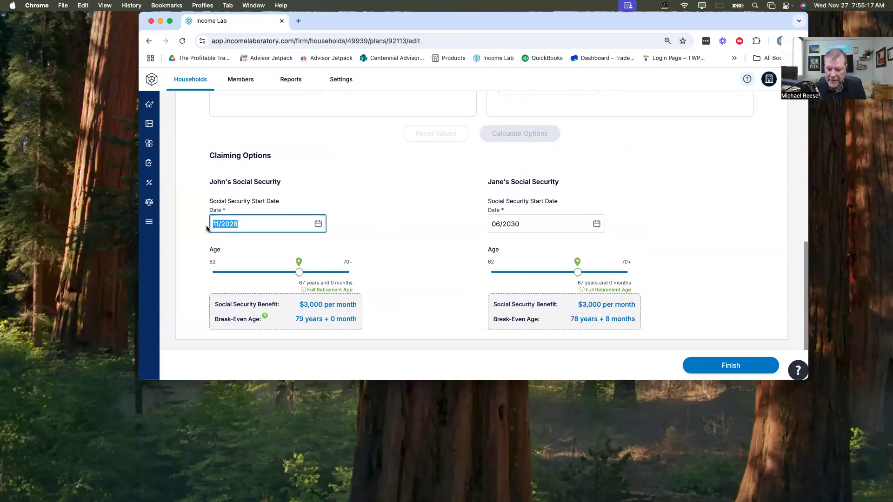
{"action": "type", "text": "01"}
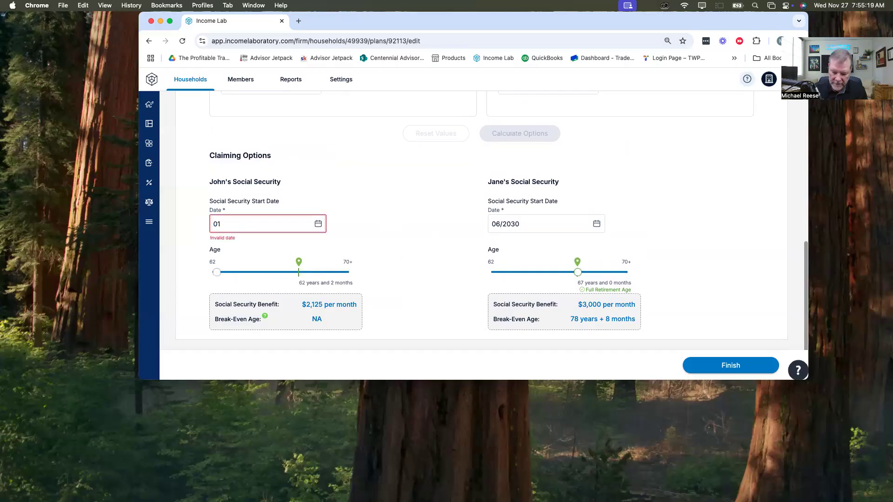
{"action": "type", "text": "/220"}
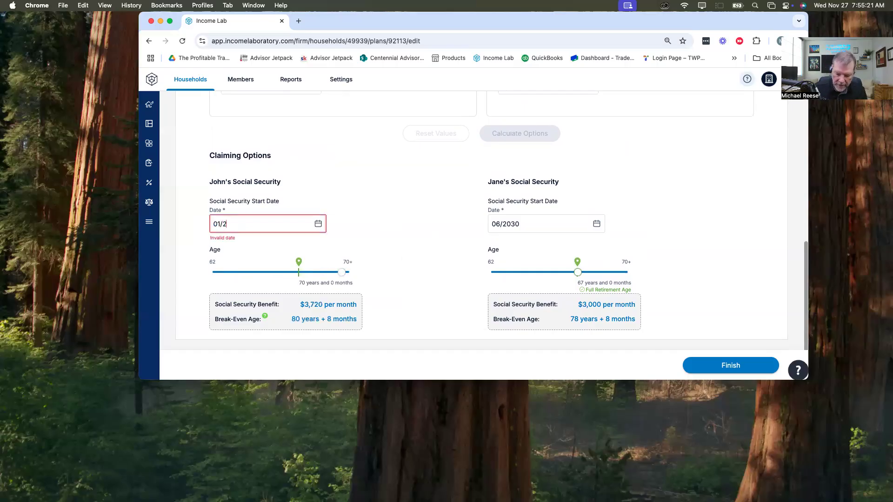
{"action": "key", "text": "BackSpace"}
{"action": "key", "text": "BackSpace"}
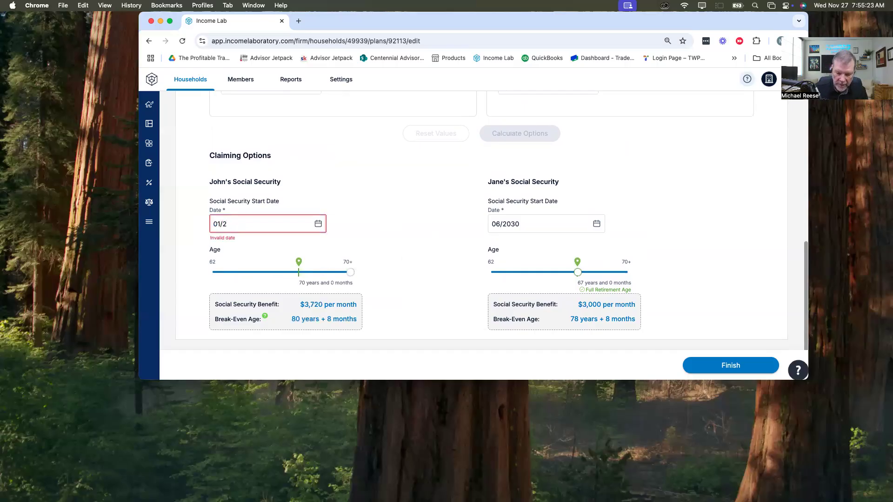
{"action": "type", "text": "027"}
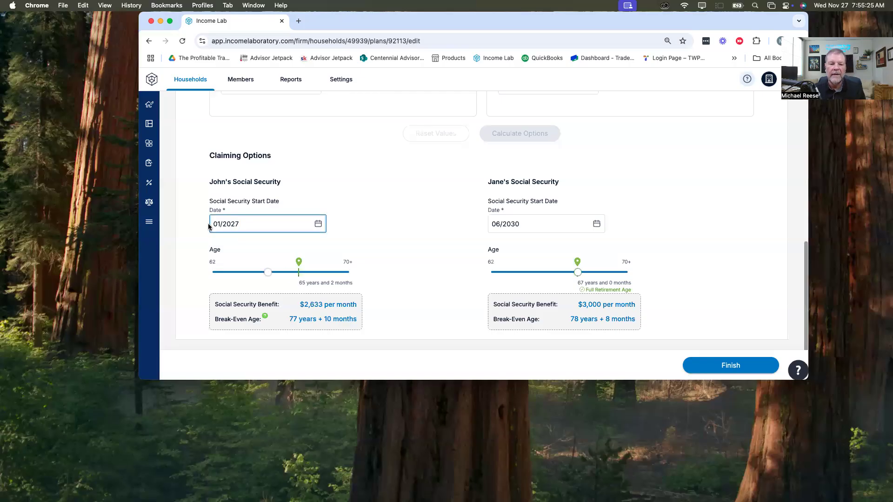
Step: Set the second client's Social Security start date to 01/2027
{"action": "left_click", "coordinate": [541, 217]}
{"action": "type", "text": "01"}
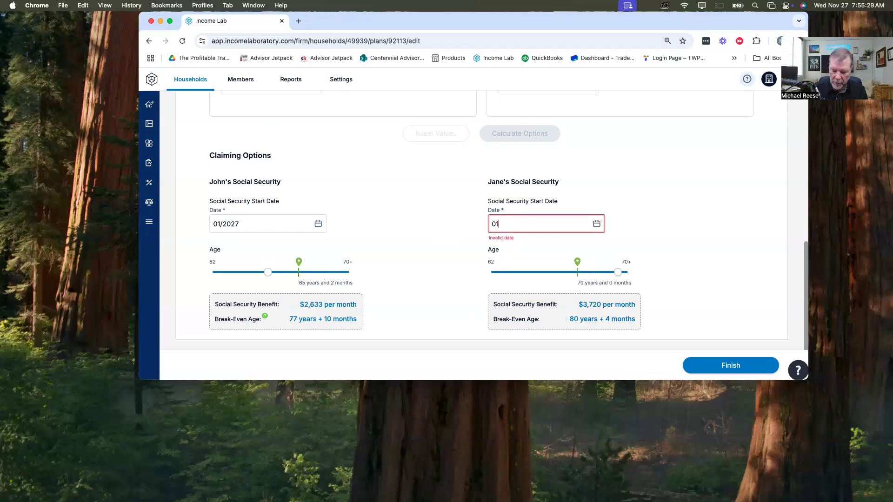
{"action": "type", "text": "/2027"}
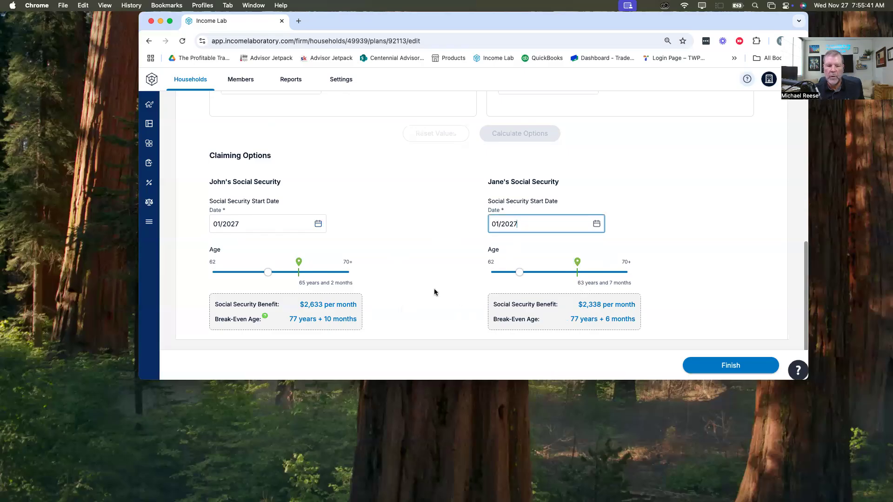
Step: Add an other-income entry named for the first client's Employment, with an amount of $12,500
{"action": "scroll", "coordinate": [431, 271], "scroll_direction": "up", "scroll_amount": 10}
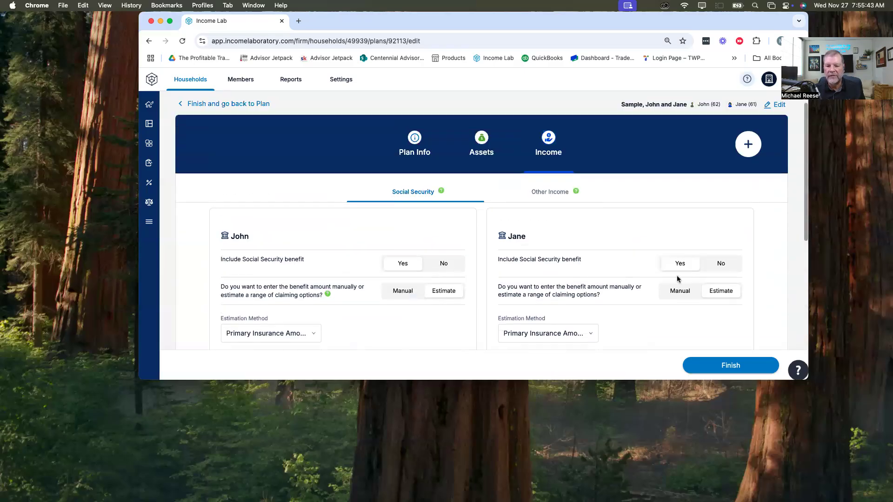
{"action": "left_click", "coordinate": [559, 192]}
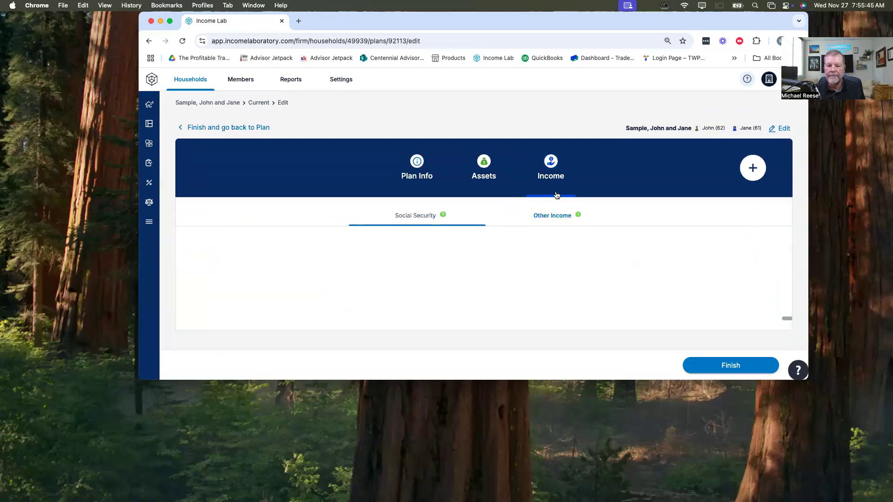
{"action": "left_click", "coordinate": [317, 269]}
{"action": "type", "text": "John Employ"}
{"action": "key", "text": "Tab"}
{"action": "type", "text": "12,000"}
{"action": "key", "text": "BackSpace"}
{"action": "key", "text": "BackSpace"}
{"action": "key", "text": "BackSpace"}
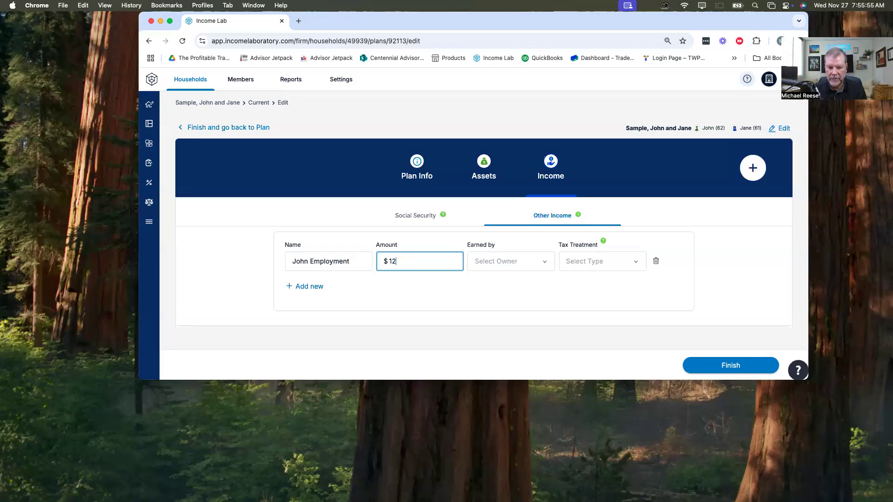
{"action": "type", "text": "500"}
{"action": "key", "text": "Tab"}
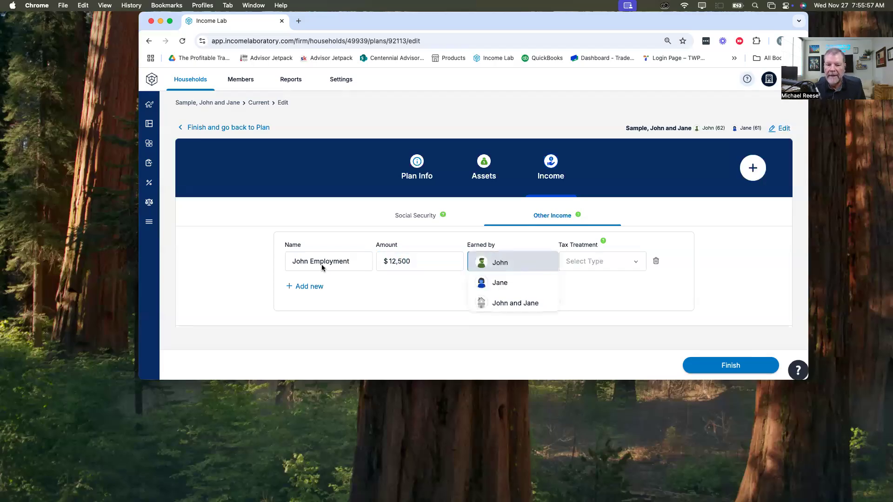
Step: Assign the new employment income to the first client and set its tax treatment to Wages
{"action": "left_click", "coordinate": [497, 261]}
{"action": "left_click", "coordinate": [590, 261]}
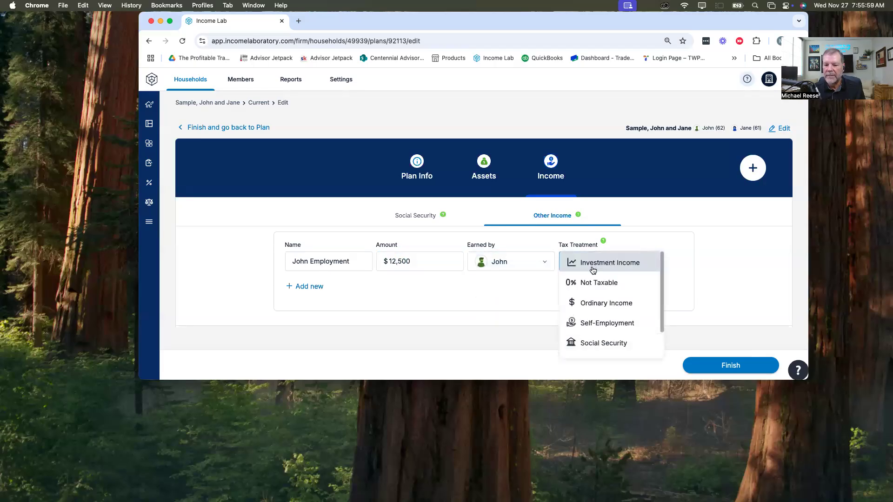
{"action": "scroll", "coordinate": [643, 285], "scroll_direction": "down", "scroll_amount": 3}
{"action": "left_click", "coordinate": [591, 349]}
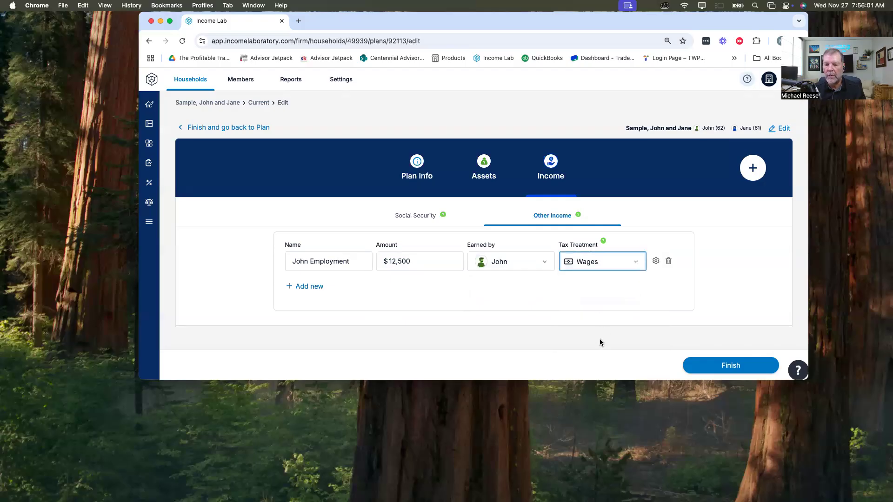
{"action": "left_click", "coordinate": [634, 265]}
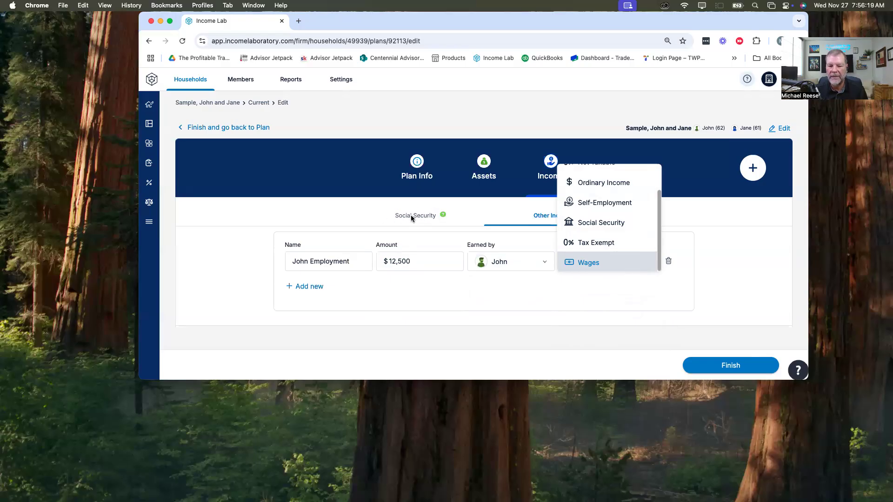
{"action": "left_click", "coordinate": [588, 260]}
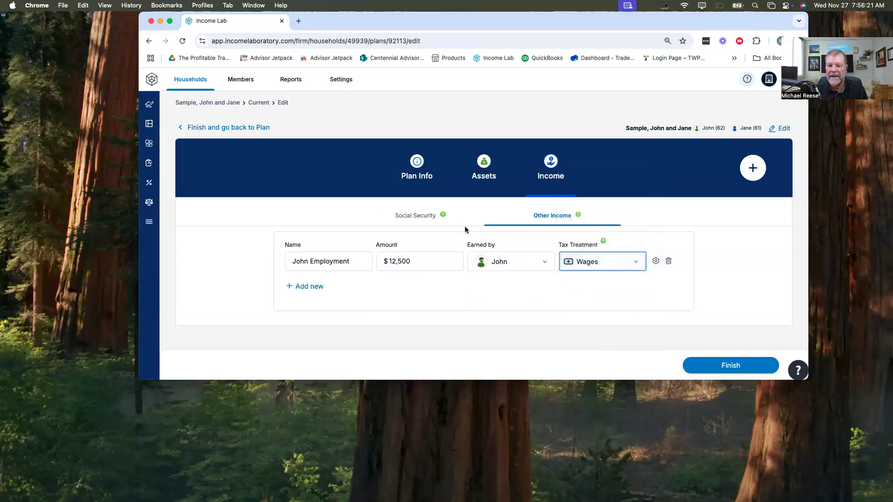
Step: Review both clients' Social Security benefit settings and claiming start dates
{"action": "left_click", "coordinate": [426, 216]}
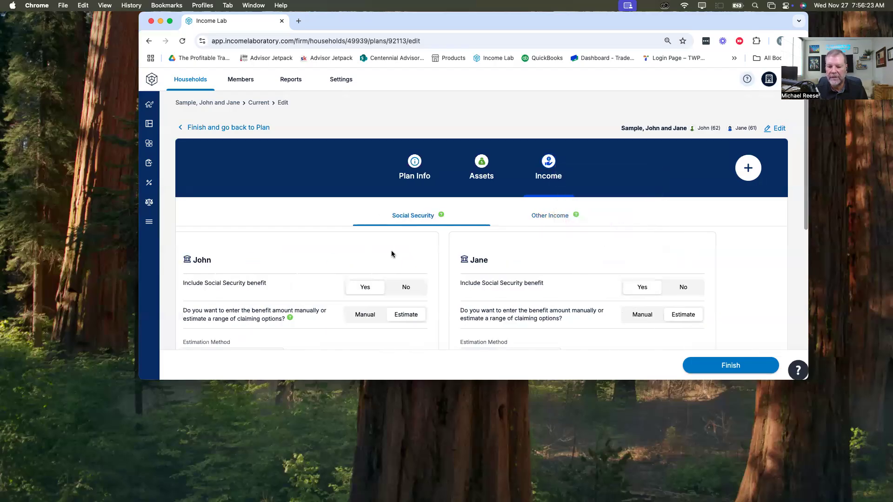
{"action": "scroll", "coordinate": [634, 311], "scroll_direction": "down", "scroll_amount": 10}
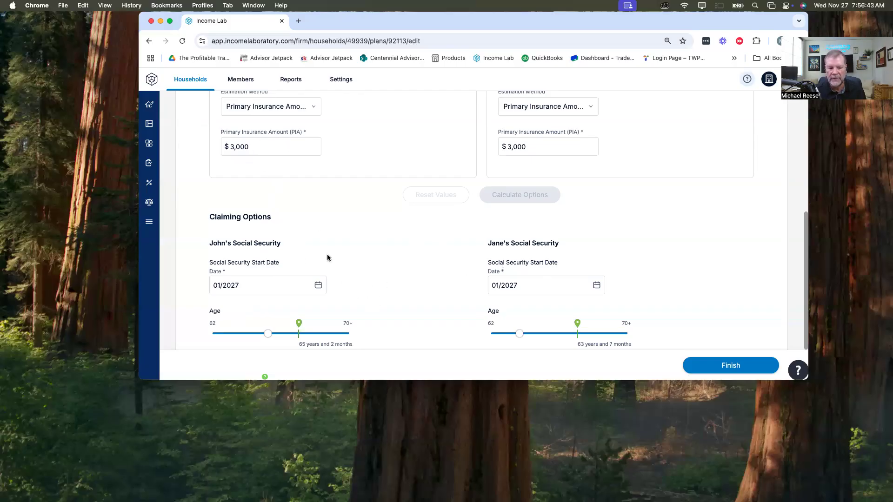
{"action": "scroll", "coordinate": [378, 236], "scroll_direction": "up", "scroll_amount": 5}
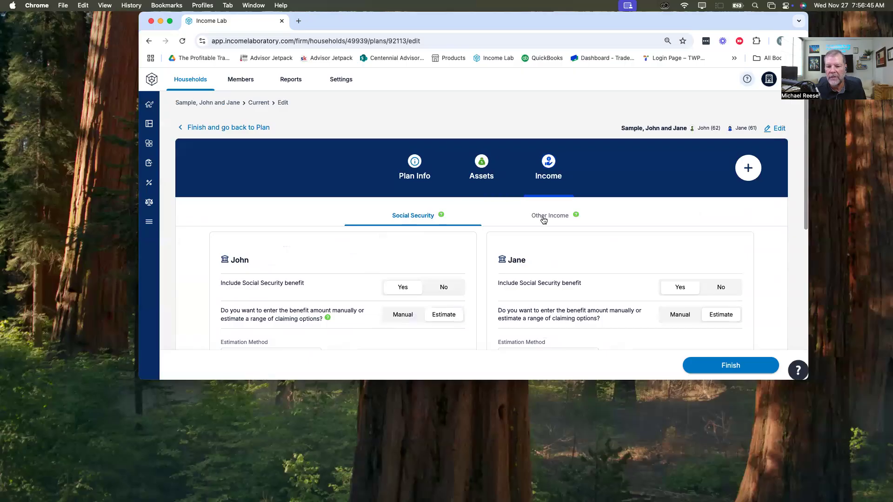
Step: Set the first client's employment income to stop at that client's retirement, and save
{"action": "left_click", "coordinate": [544, 220]}
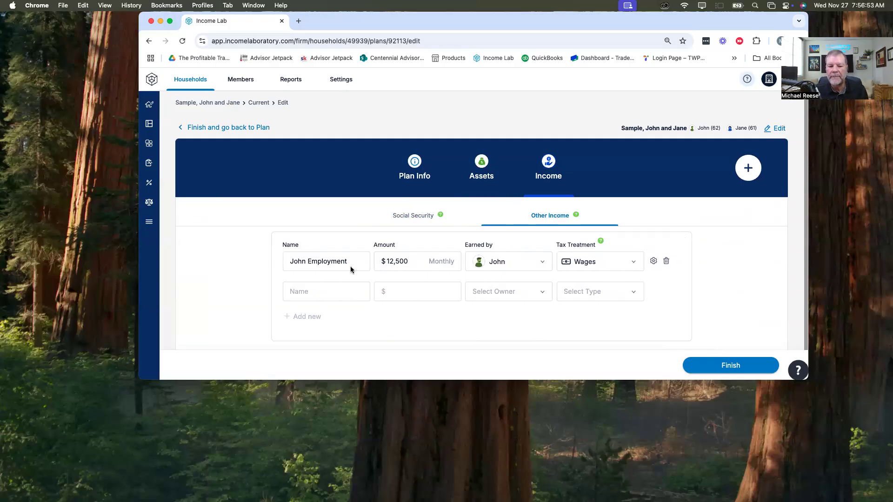
{"action": "left_click", "coordinate": [653, 261]}
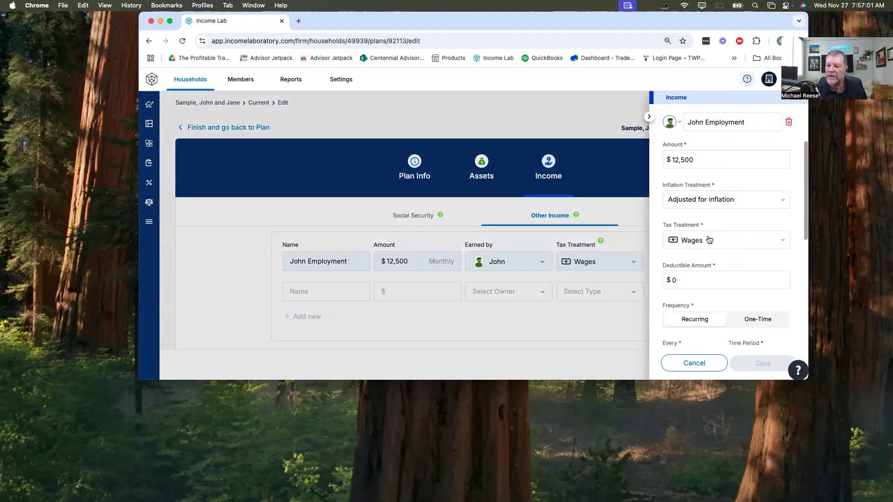
{"action": "scroll", "coordinate": [708, 237], "scroll_direction": "down", "scroll_amount": 3}
{"action": "scroll", "coordinate": [749, 251], "scroll_direction": "down", "scroll_amount": 2}
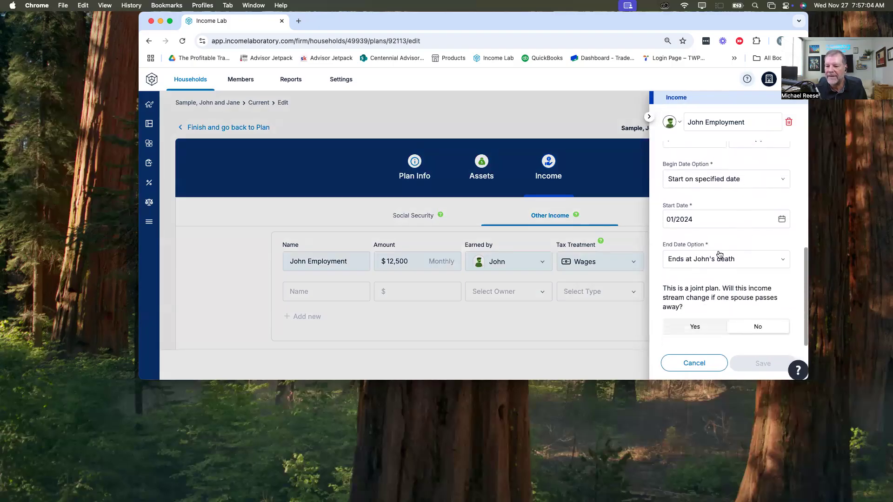
{"action": "left_click", "coordinate": [690, 259]}
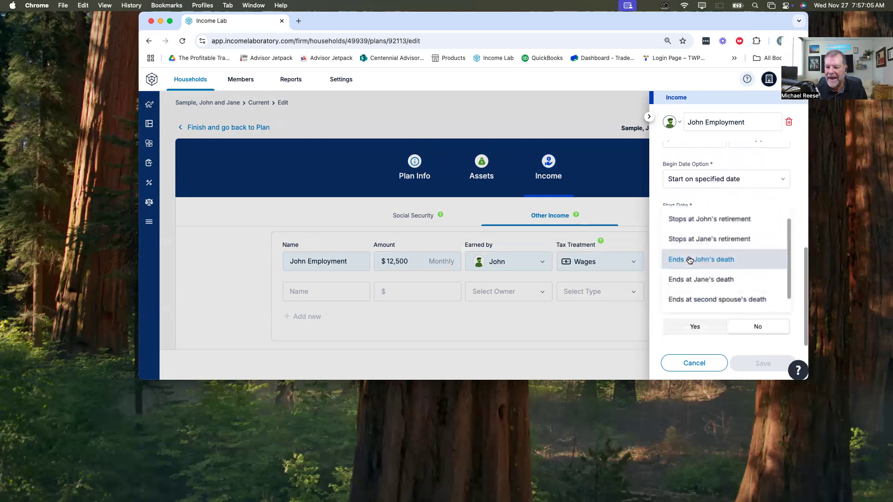
{"action": "left_click", "coordinate": [694, 221]}
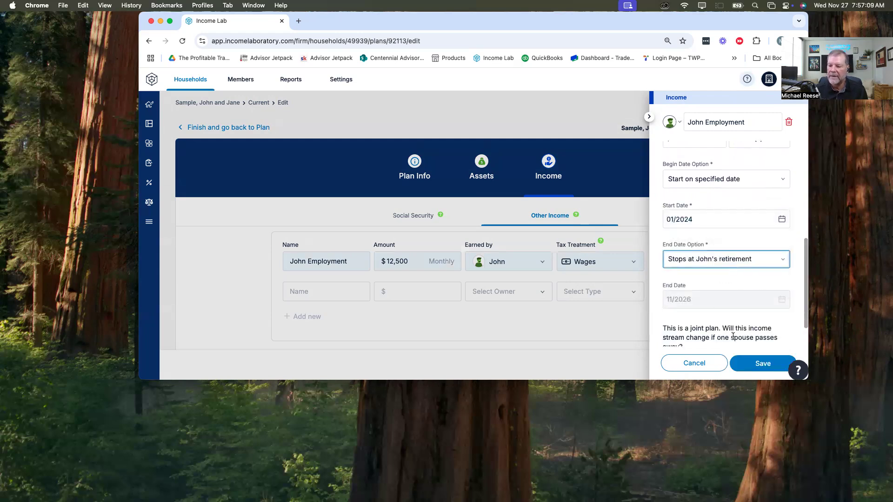
{"action": "scroll", "coordinate": [726, 298], "scroll_direction": "down", "scroll_amount": 1}
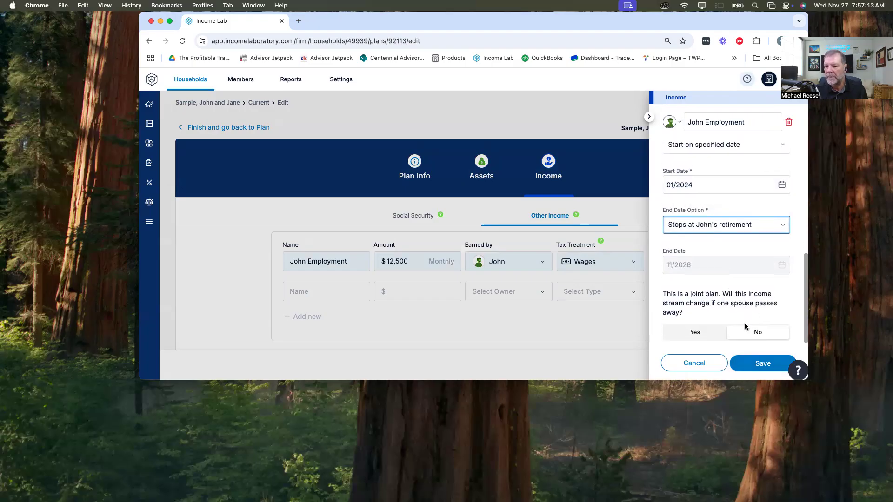
{"action": "left_click", "coordinate": [763, 364]}
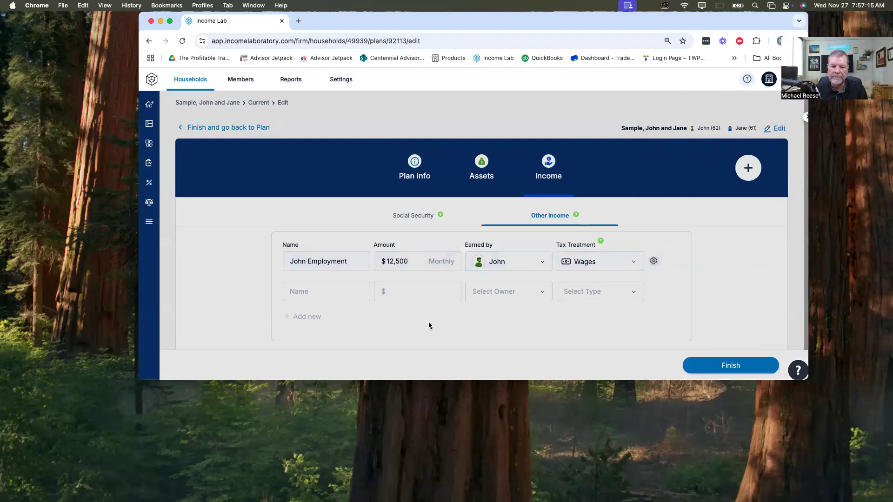
Step: Add an other-income entry for the second client's Employment of $12,500, earned by that client and taxed as Wages
{"action": "left_click", "coordinate": [326, 291]}
{"action": "type", "text": "Jane Em"}
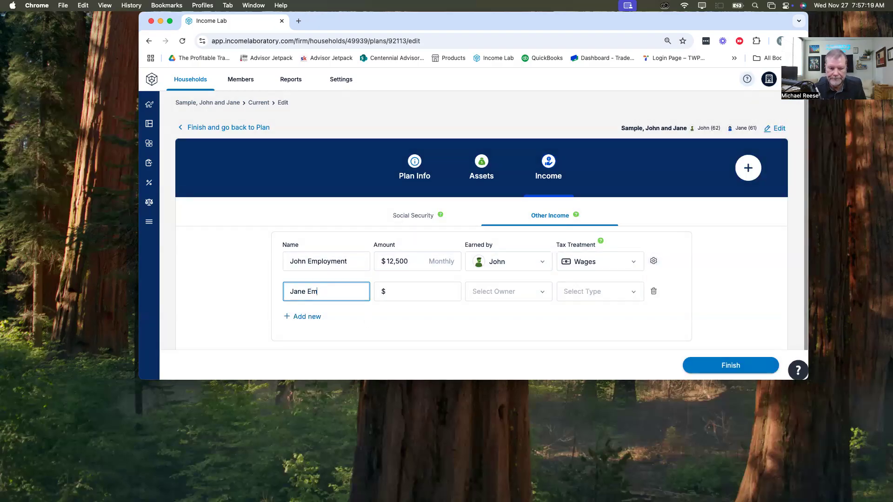
{"action": "type", "text": "ployment"}
{"action": "key", "text": "Tab"}
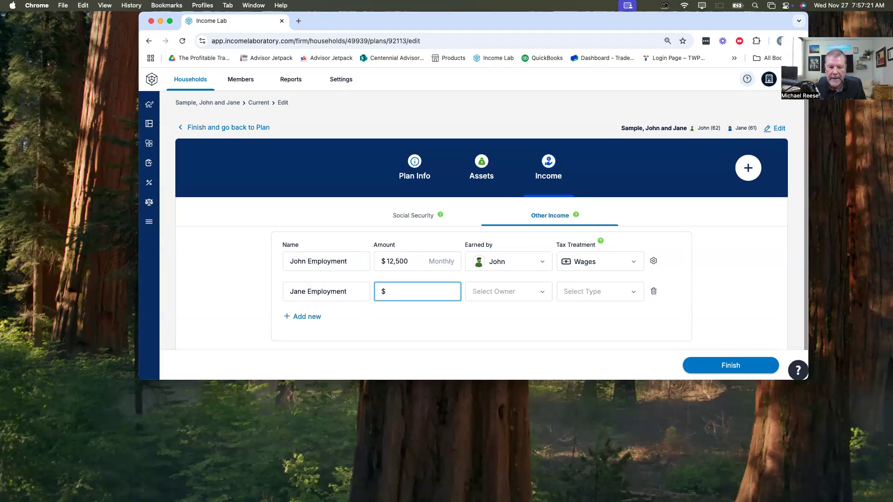
{"action": "type", "text": "12,500"}
{"action": "key", "text": "Tab"}
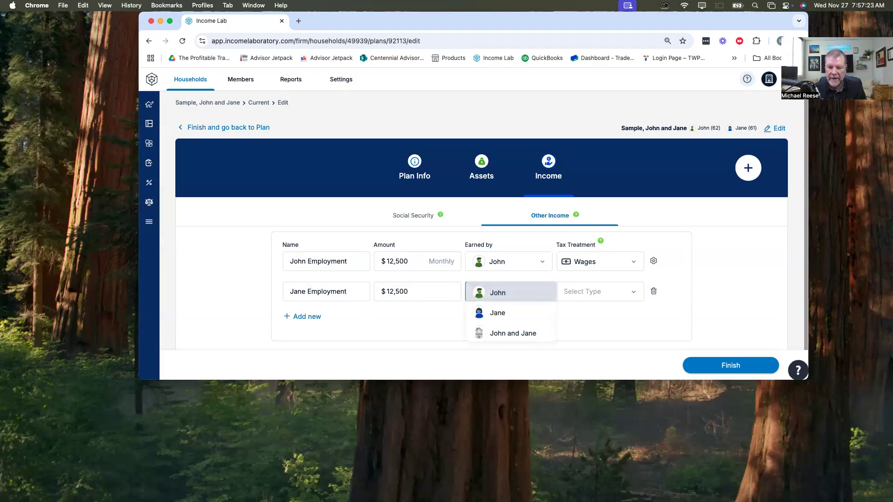
{"action": "key", "text": "Down"}
{"action": "key", "text": "Tab"}
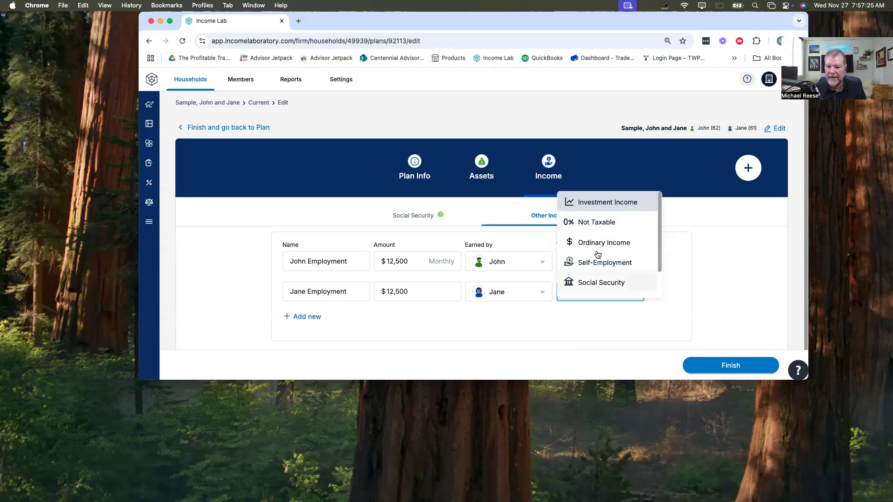
{"action": "scroll", "coordinate": [595, 253], "scroll_direction": "down", "scroll_amount": 2}
{"action": "left_click", "coordinate": [591, 293]}
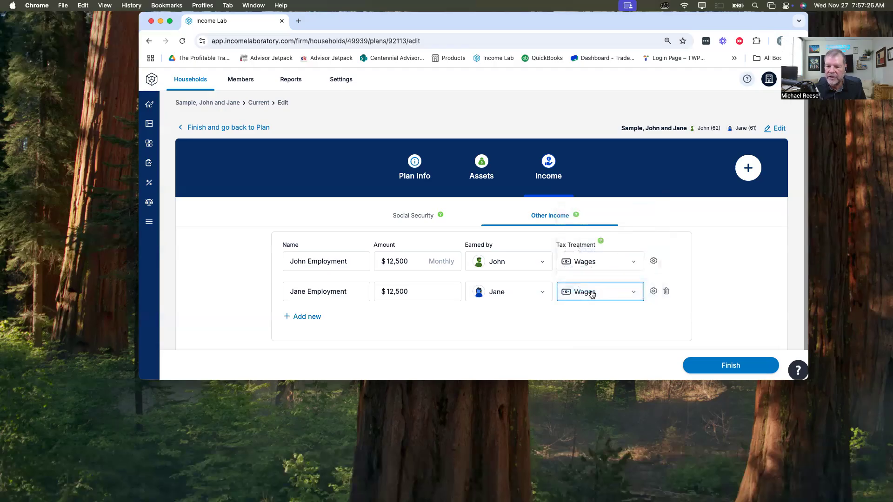
Step: Set the second client's employment income to stop at that client's retirement, and save
{"action": "left_click", "coordinate": [654, 291]}
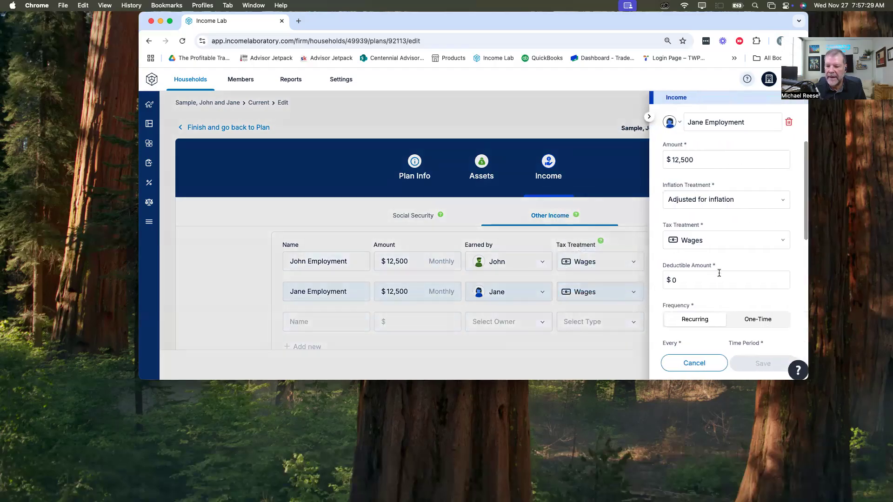
{"action": "scroll", "coordinate": [730, 214], "scroll_direction": "down", "scroll_amount": 5}
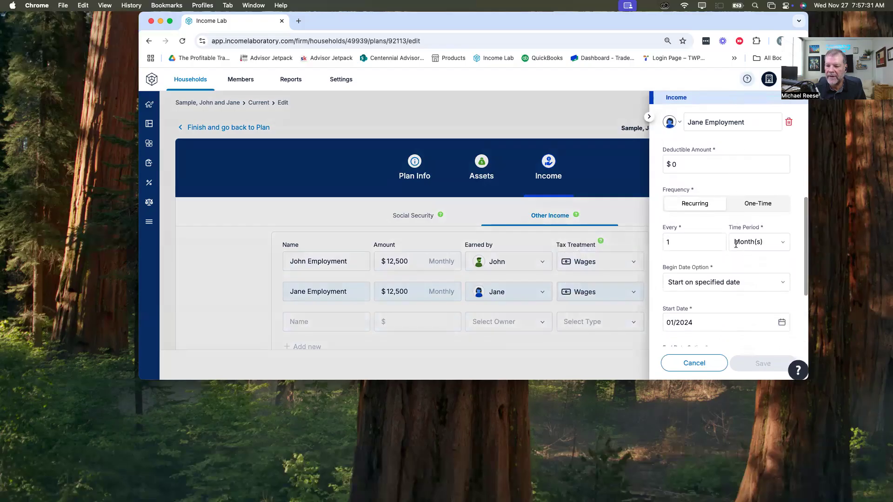
{"action": "left_click", "coordinate": [727, 263]}
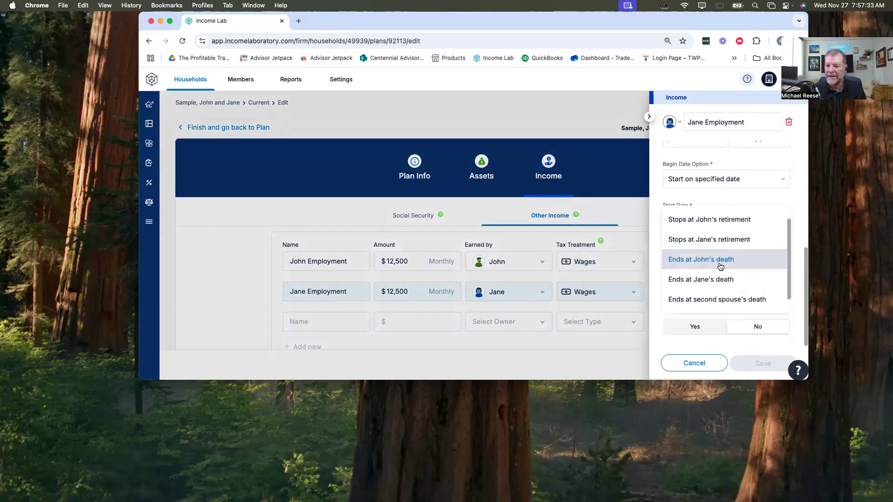
{"action": "left_click", "coordinate": [722, 248]}
{"action": "left_click", "coordinate": [753, 367]}
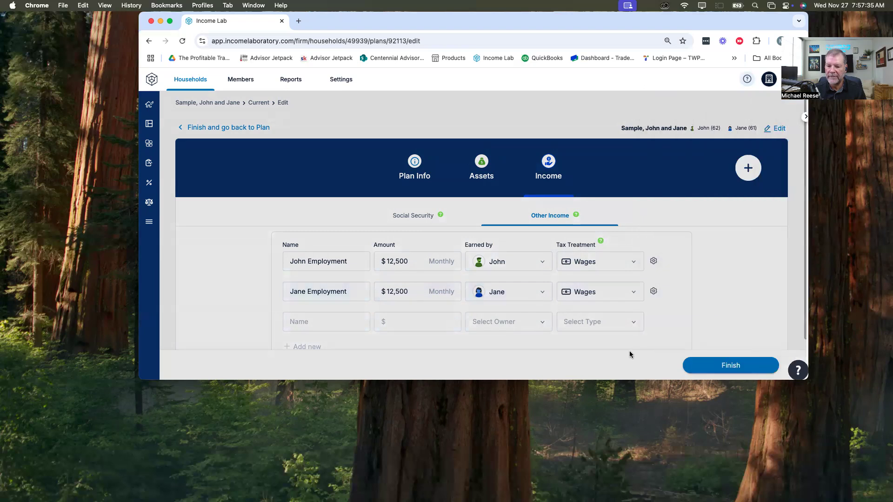
Step: Add an other-income entry named Rental Income of $1,000, earned jointly by both clients
{"action": "left_click", "coordinate": [336, 322]}
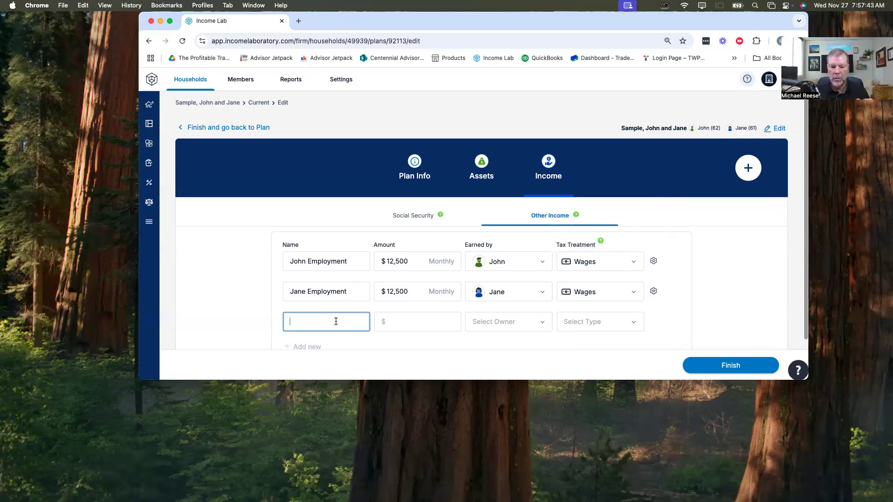
{"action": "type", "text": "Pension / Rent"}
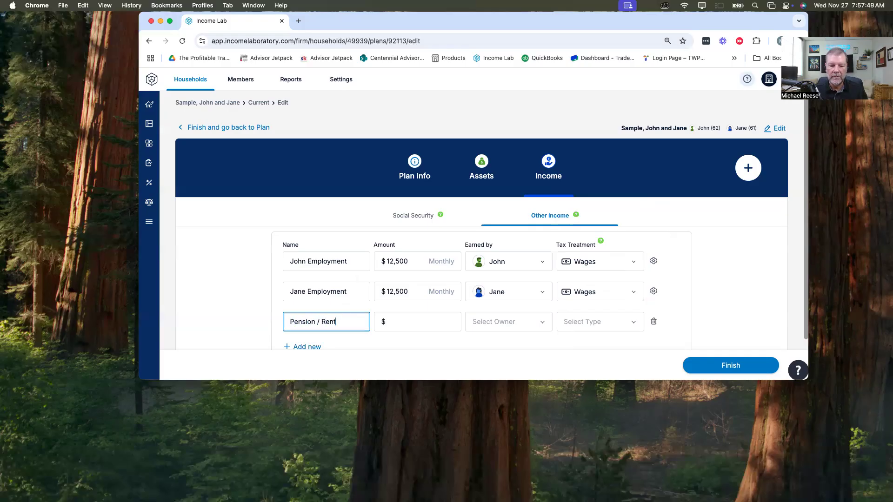
{"action": "key", "text": "BackSpace"}
{"action": "key", "text": "BackSpace"}
{"action": "key", "text": "BackSpace"}
{"action": "key", "text": "BackSpace"}
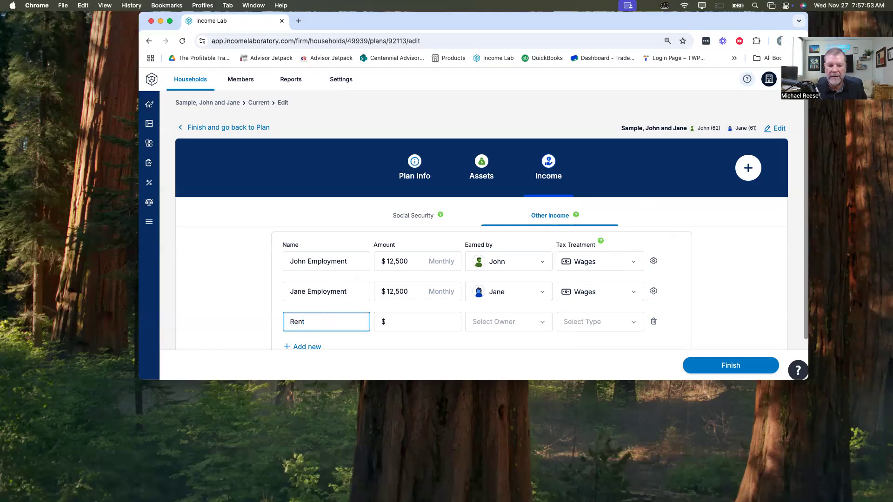
{"action": "type", "text": "ome"}
{"action": "key", "text": "Tab"}
{"action": "type", "text": "1,000"}
{"action": "key", "text": "Tab"}
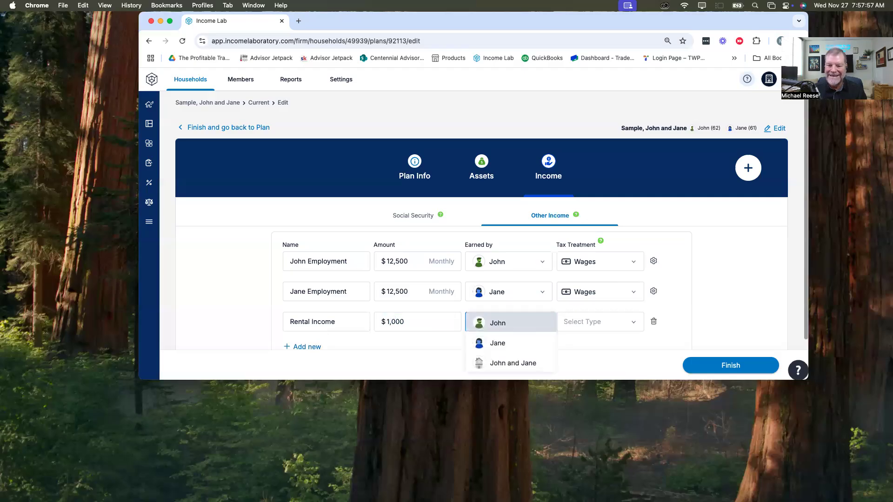
{"action": "left_click", "coordinate": [516, 363]}
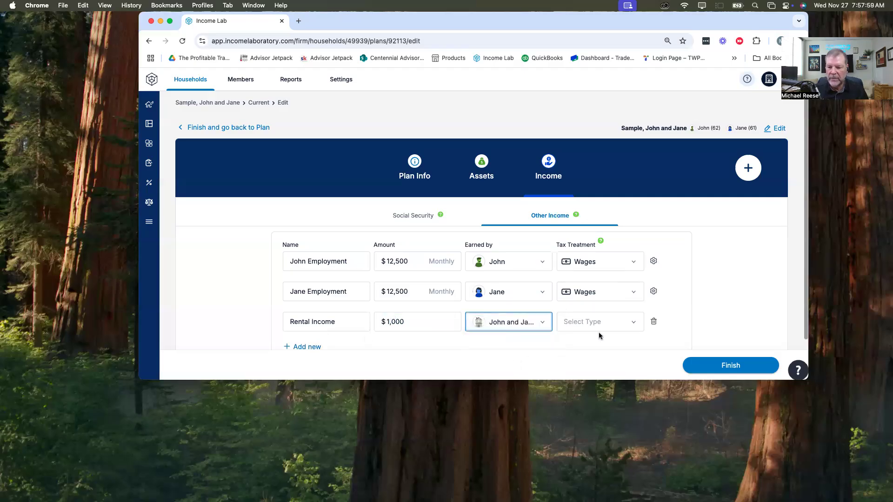
Step: Set the rental income's tax treatment to Ordinary Income and open its detailed settings
{"action": "left_click", "coordinate": [633, 325]}
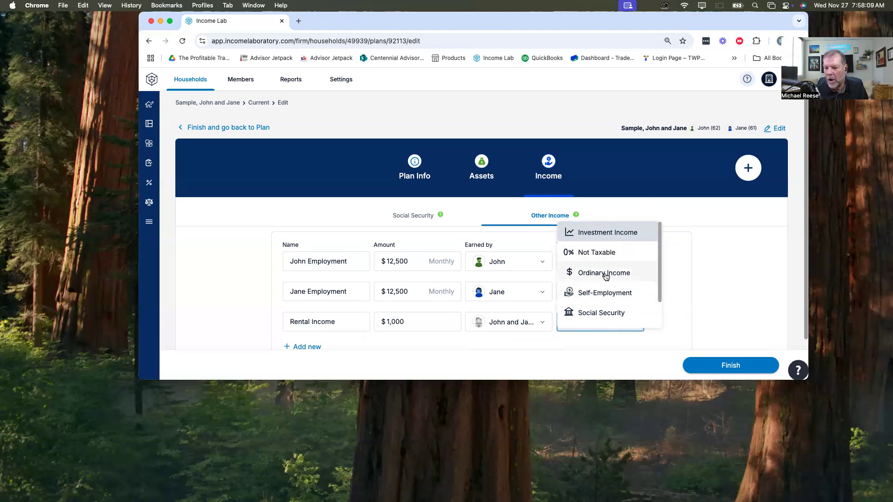
{"action": "left_click", "coordinate": [600, 233]}
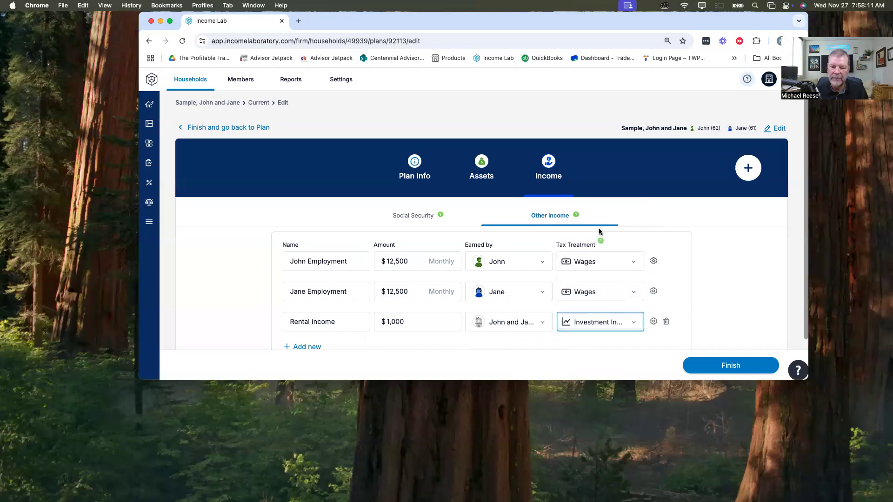
{"action": "left_click", "coordinate": [634, 322]}
{"action": "left_click", "coordinate": [595, 273]}
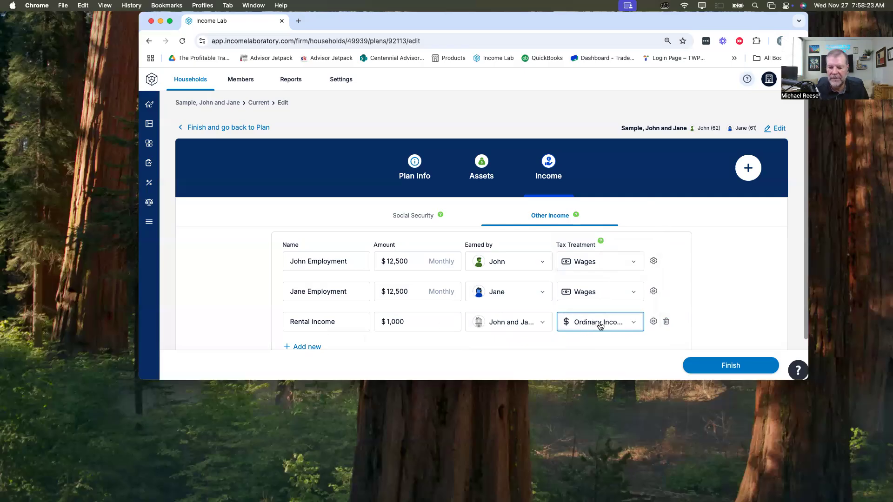
{"action": "left_click", "coordinate": [653, 321]}
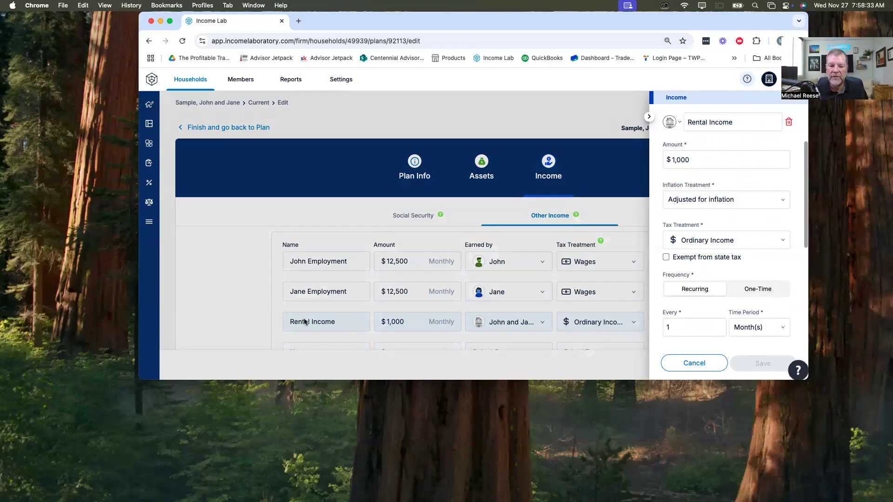
Step: Try the Not adjusted for inflation and Custom treatments on the rental income, and return it to Adjusted for inflation
{"action": "left_click", "coordinate": [721, 202]}
{"action": "left_click", "coordinate": [717, 185]}
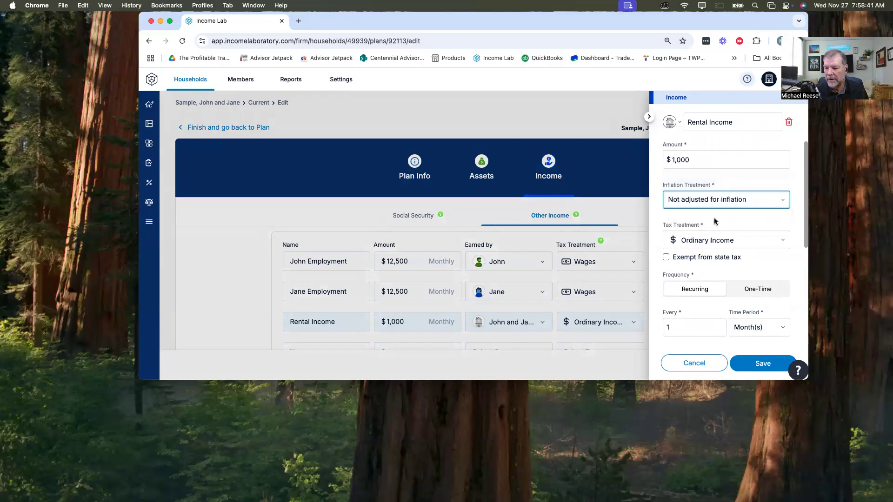
{"action": "left_click", "coordinate": [712, 200]}
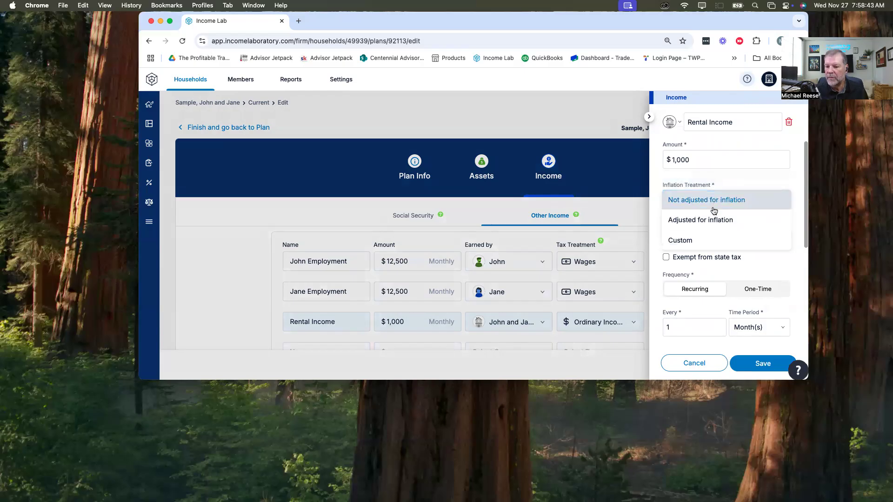
{"action": "left_click", "coordinate": [711, 219]}
{"action": "left_click", "coordinate": [710, 209]}
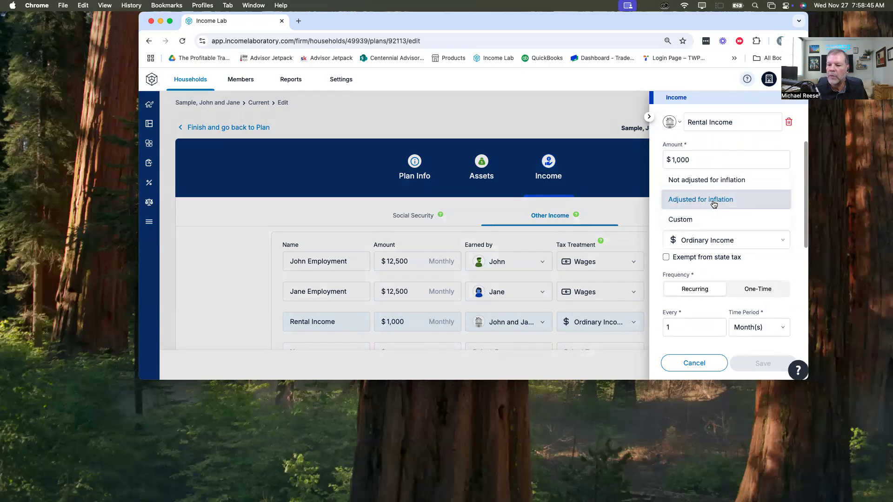
{"action": "left_click", "coordinate": [699, 221]}
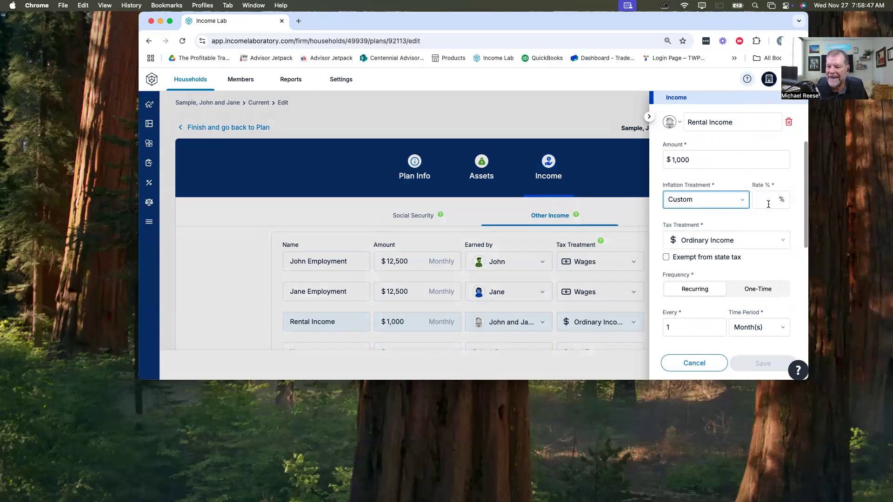
{"action": "left_click", "coordinate": [732, 204]}
{"action": "left_click", "coordinate": [716, 178]}
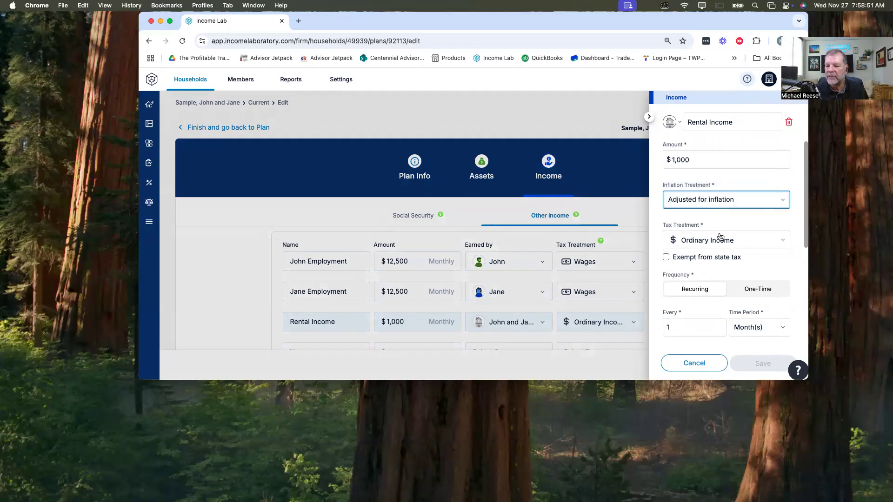
Step: Set the rental income's end date option to Ends at second spouse's death
{"action": "scroll", "coordinate": [728, 224], "scroll_direction": "down", "scroll_amount": 3}
{"action": "scroll", "coordinate": [728, 224], "scroll_direction": "down", "scroll_amount": 2}
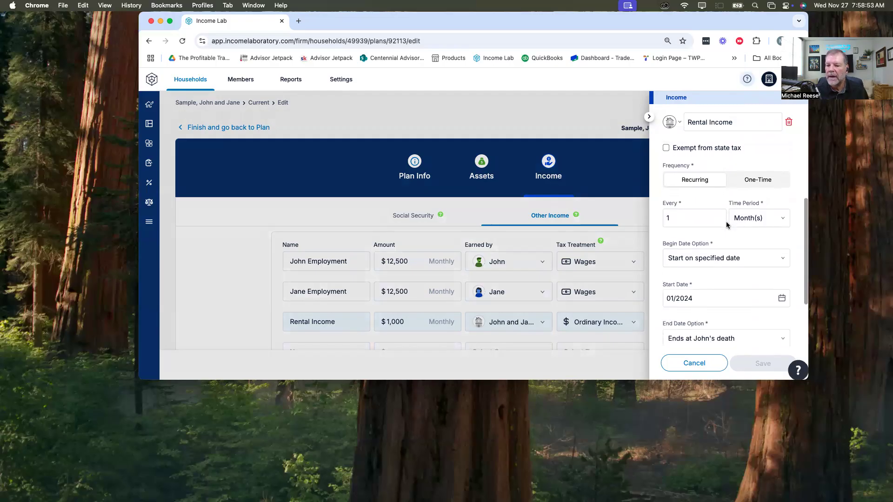
{"action": "scroll", "coordinate": [727, 224], "scroll_direction": "down", "scroll_amount": 1}
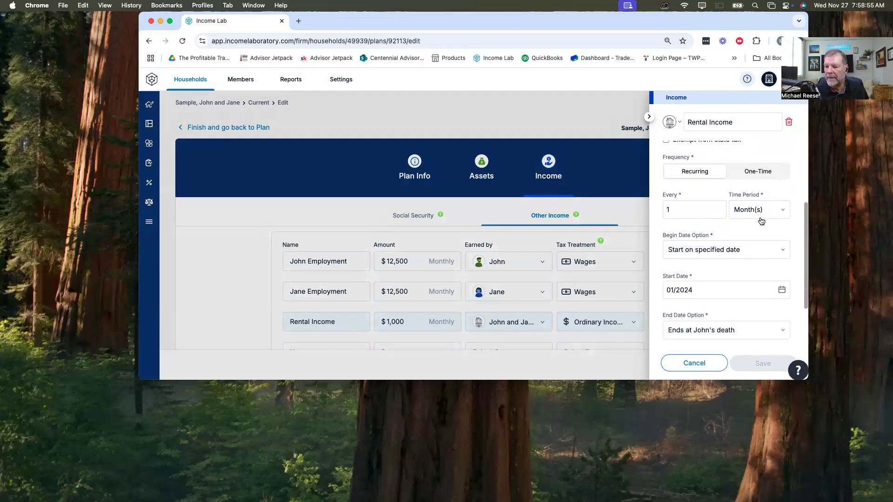
{"action": "scroll", "coordinate": [700, 279], "scroll_direction": "down", "scroll_amount": 3}
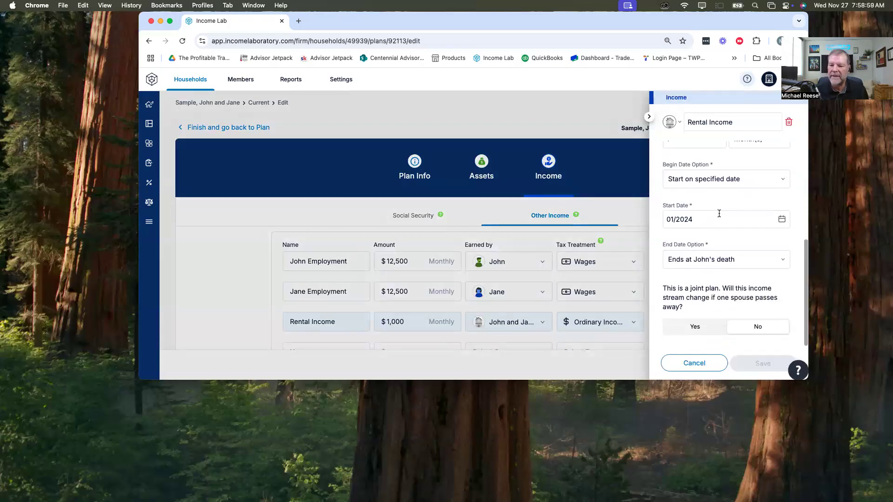
{"action": "left_click", "coordinate": [786, 260]}
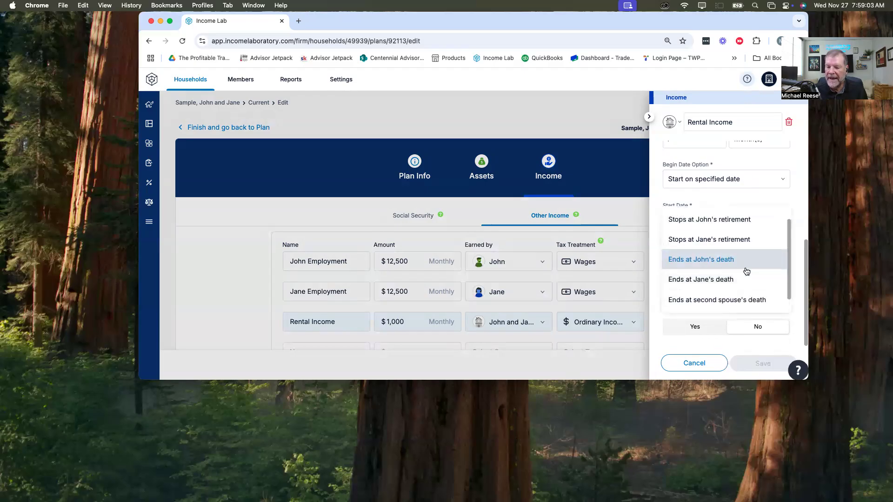
{"action": "left_click", "coordinate": [726, 302]}
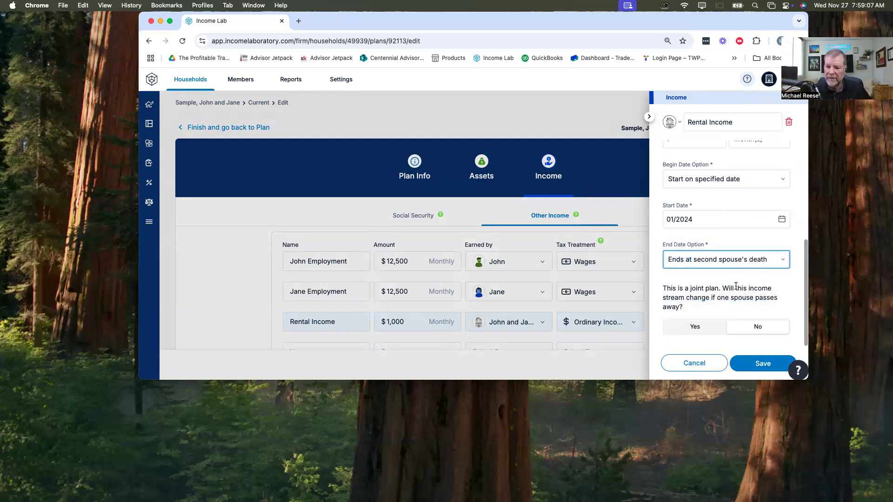
Step: Try changing the rental income to $500 after the first client's death, and switch the spouse-death income change back to No
{"action": "scroll", "coordinate": [710, 278], "scroll_direction": "down", "scroll_amount": 1}
{"action": "scroll", "coordinate": [692, 272], "scroll_direction": "up", "scroll_amount": 1}
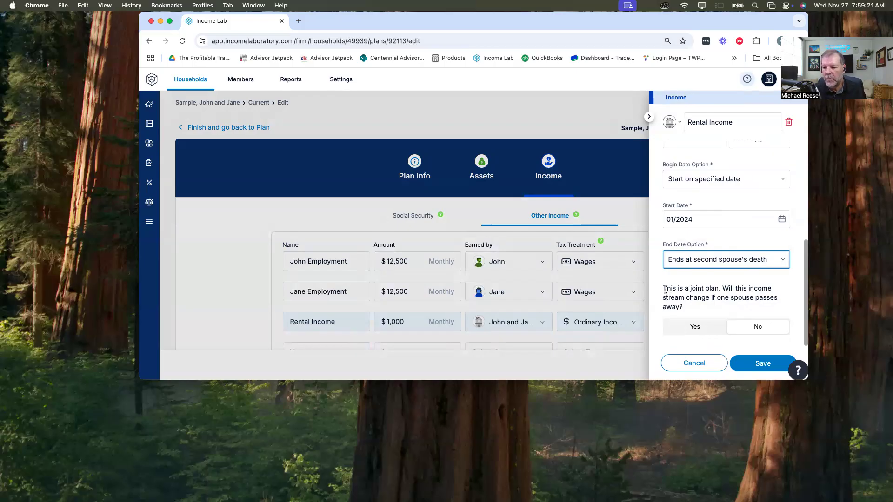
{"action": "left_click_drag", "start_coordinate": [664, 286], "coordinate": [687, 306]}
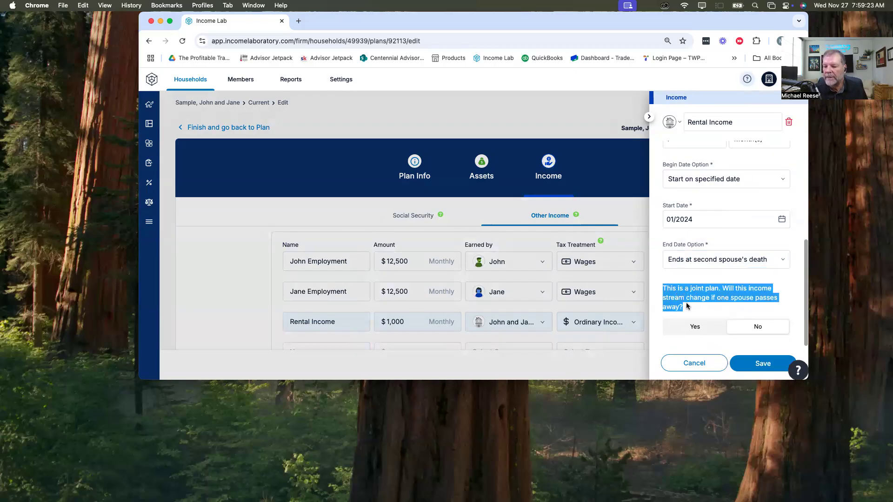
{"action": "left_click", "coordinate": [780, 275]}
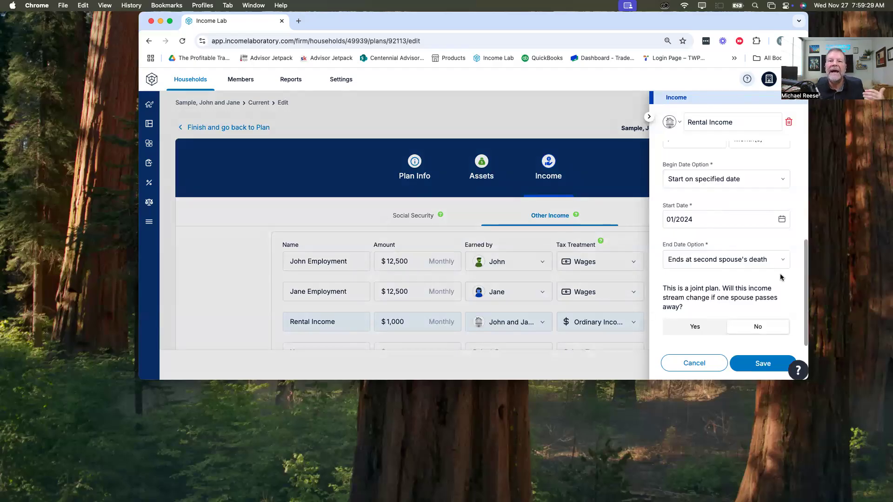
{"action": "left_click", "coordinate": [708, 324]}
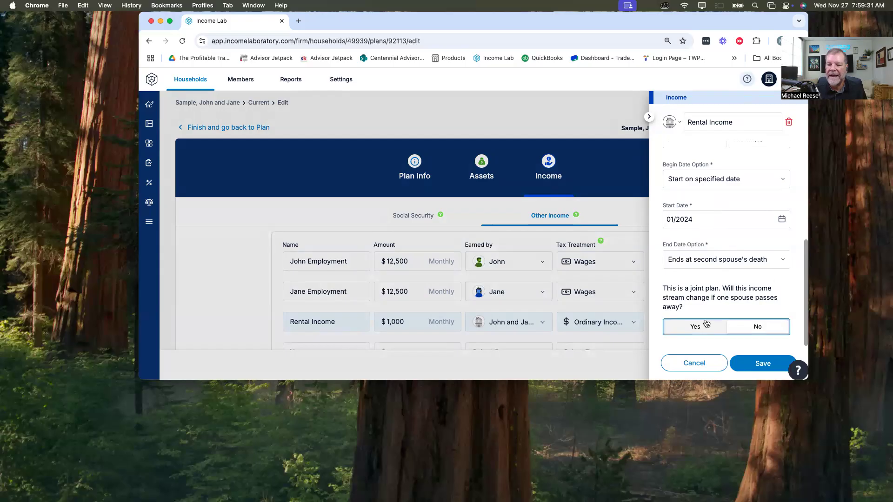
{"action": "scroll", "coordinate": [751, 272], "scroll_direction": "down", "scroll_amount": 3}
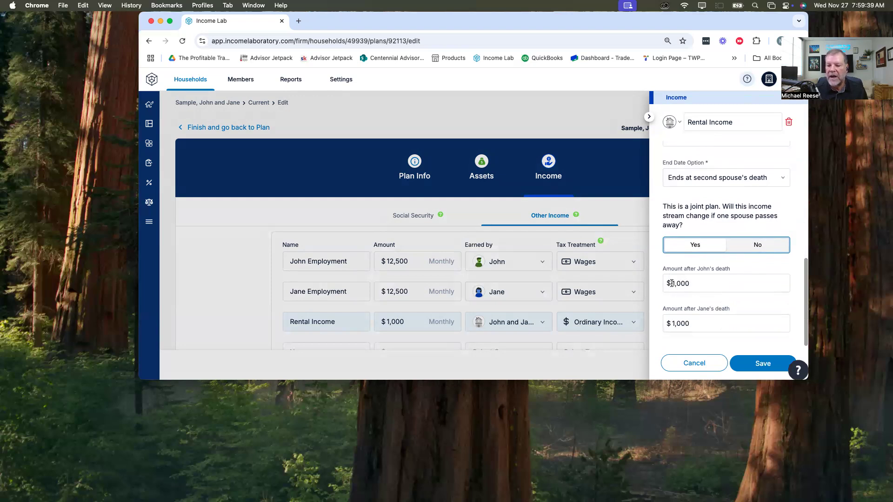
{"action": "left_click_drag", "start_coordinate": [672, 283], "coordinate": [702, 284]}
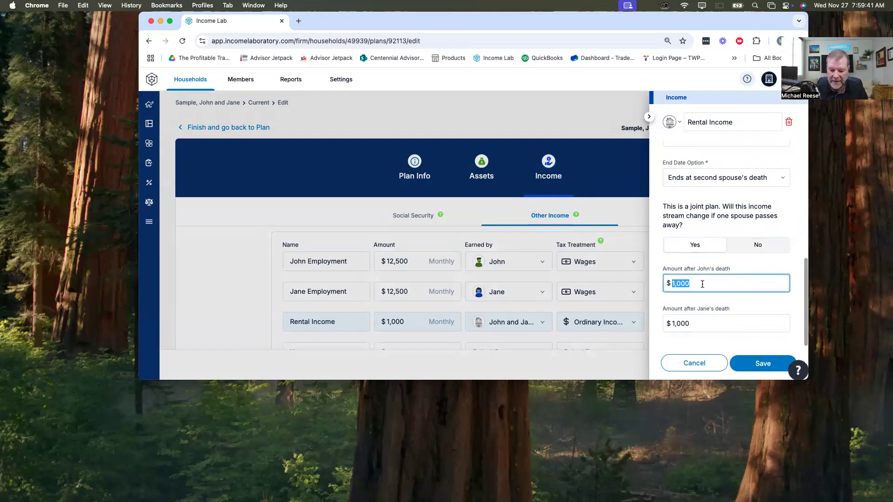
{"action": "type", "text": "500"}
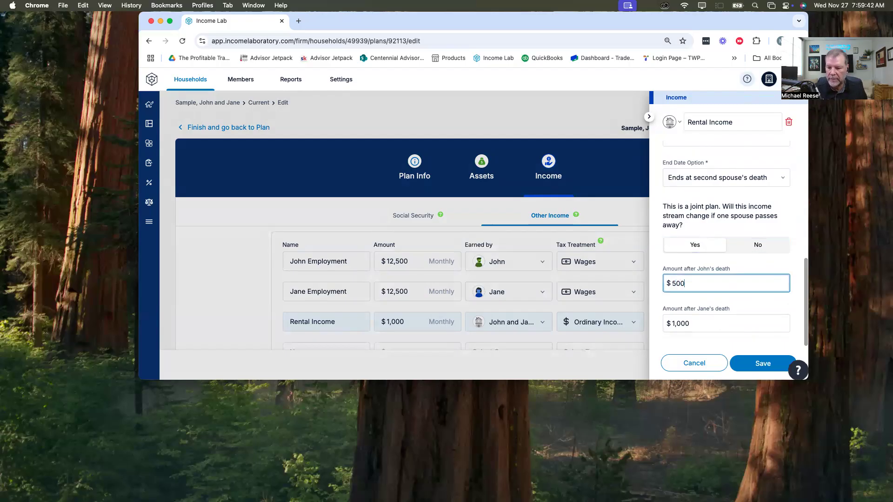
{"action": "left_click", "coordinate": [709, 298]}
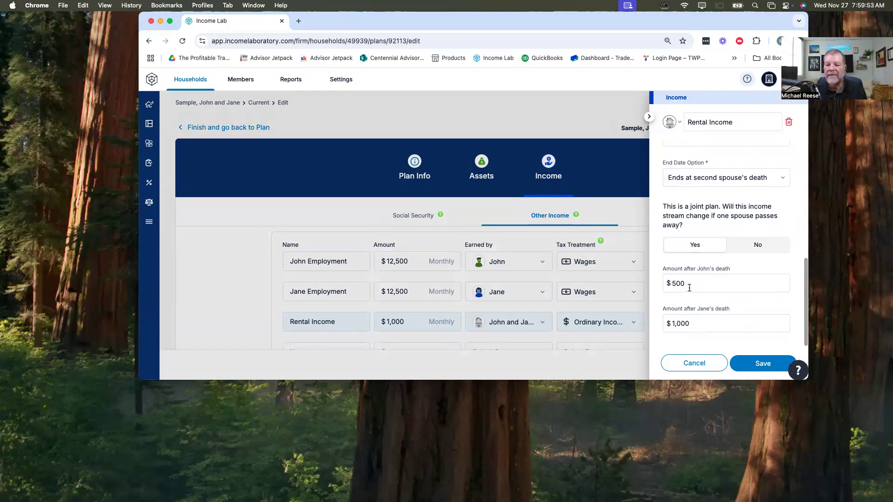
{"action": "left_click", "coordinate": [769, 249]}
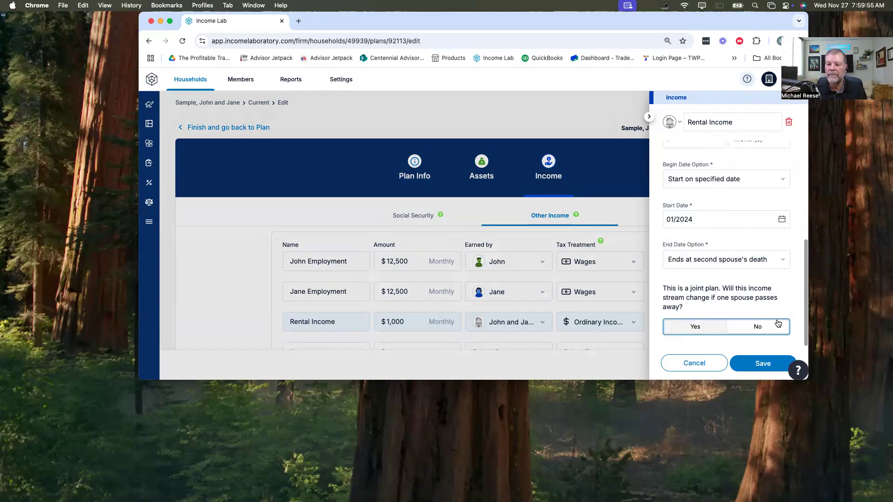
Step: Save the rental income's settings and review the other-income list
{"action": "left_click", "coordinate": [756, 368]}
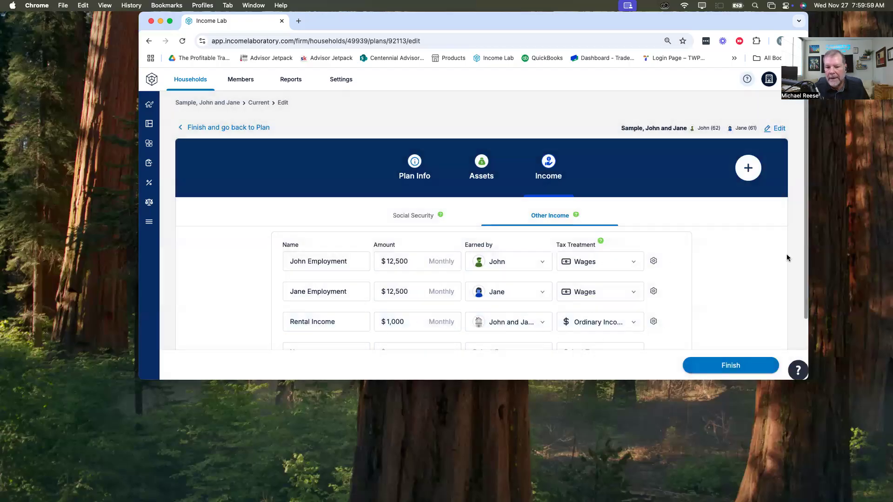
{"action": "scroll", "coordinate": [786, 259], "scroll_direction": "down", "scroll_amount": 1}
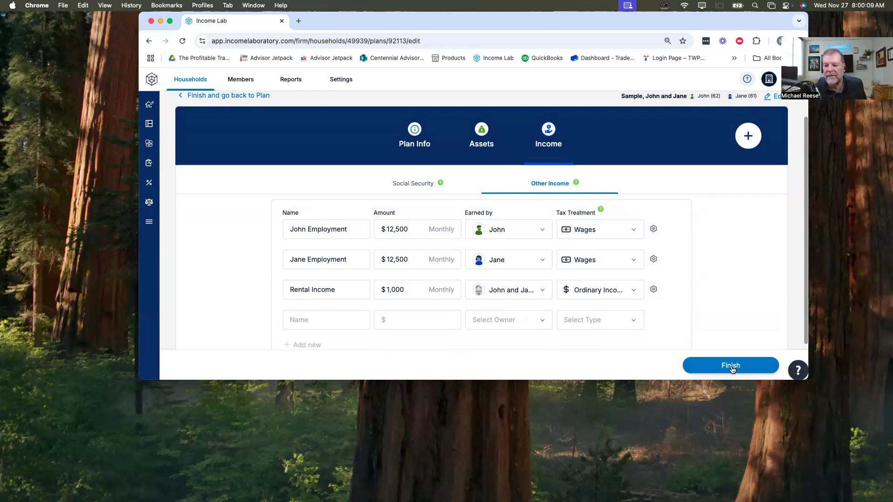
{"action": "left_click", "coordinate": [753, 144]}
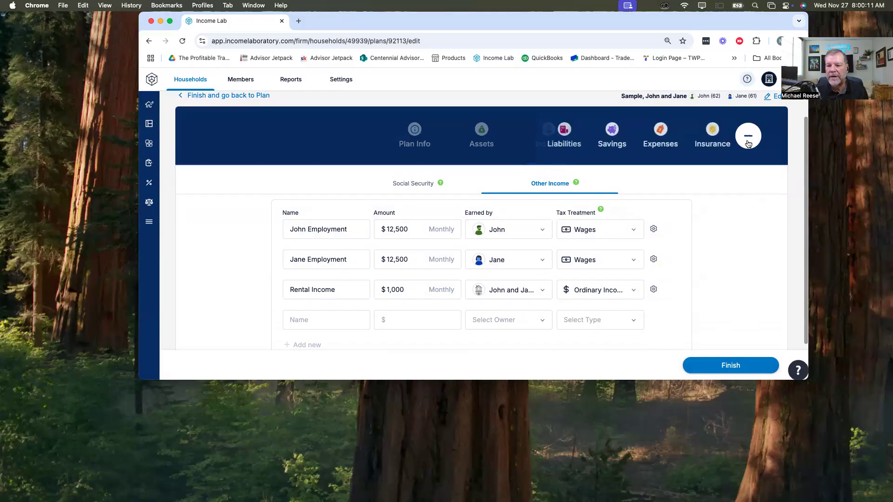
Step: Finish the plan entry and view the Spending Capacity details on the plan's Income dashboard
{"action": "left_click", "coordinate": [728, 367]}
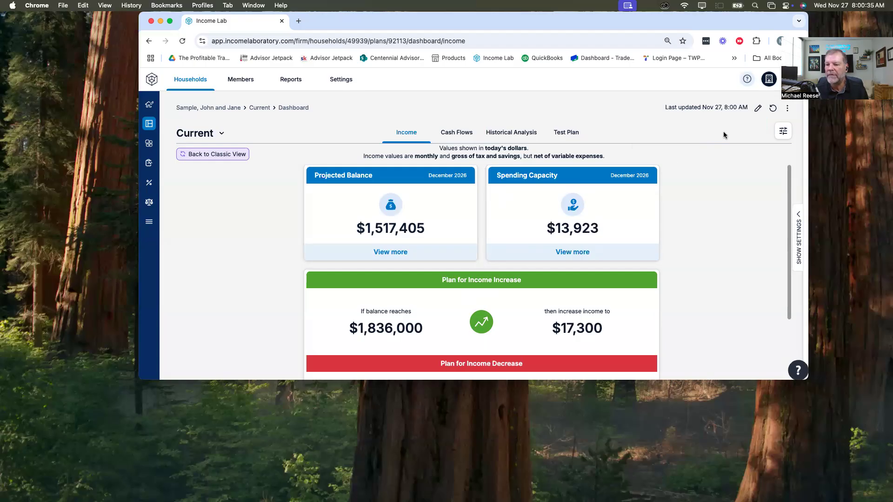
{"action": "left_click_drag", "start_coordinate": [498, 175], "coordinate": [557, 176]}
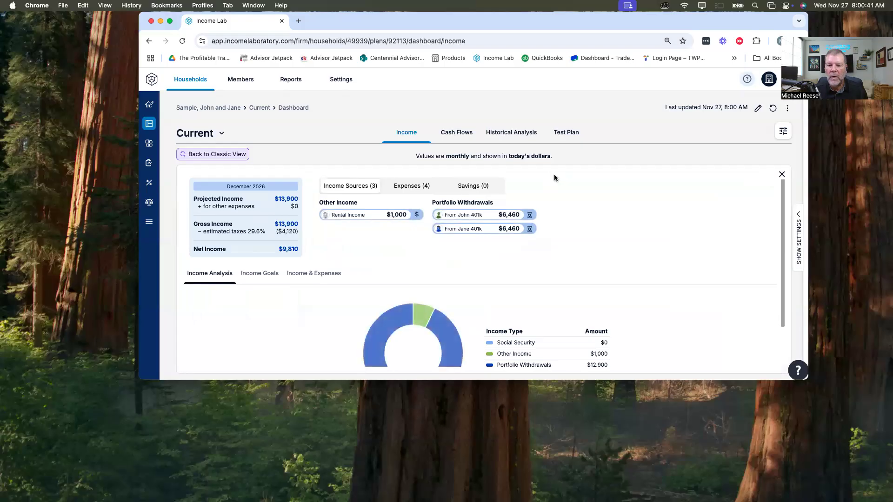
{"action": "left_click", "coordinate": [781, 174]}
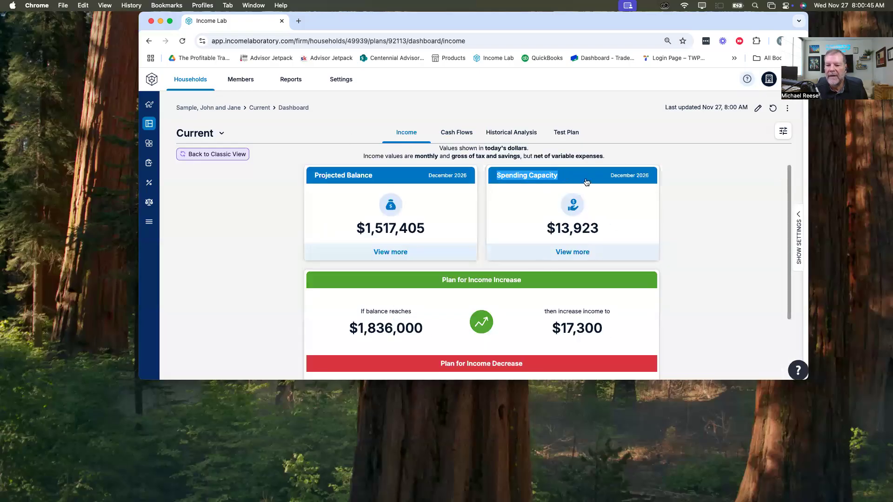
Step: Set the dashboard's display options to Nominal values and turn on Variable Expenses
{"action": "left_click", "coordinate": [784, 132]}
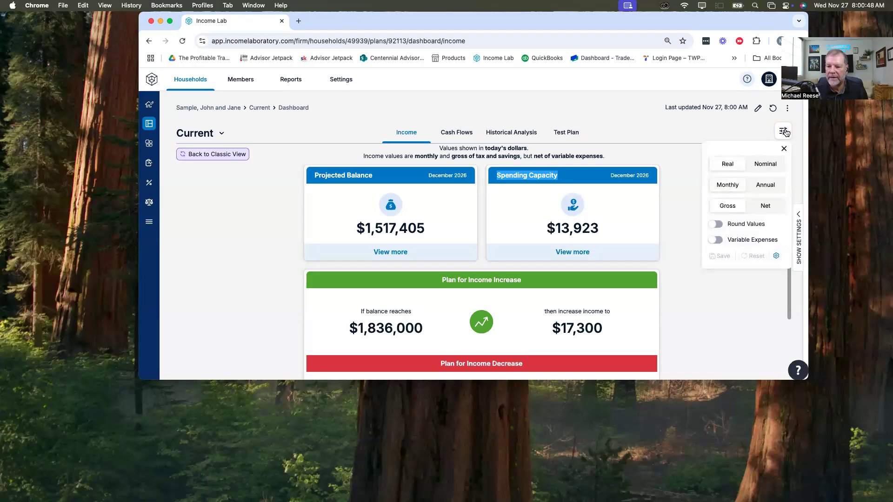
{"action": "left_click", "coordinate": [766, 166]}
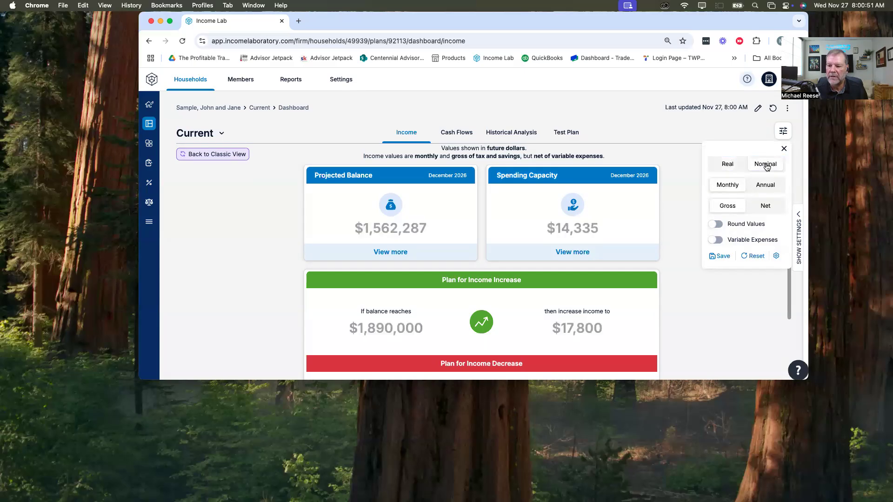
{"action": "left_click", "coordinate": [713, 241]}
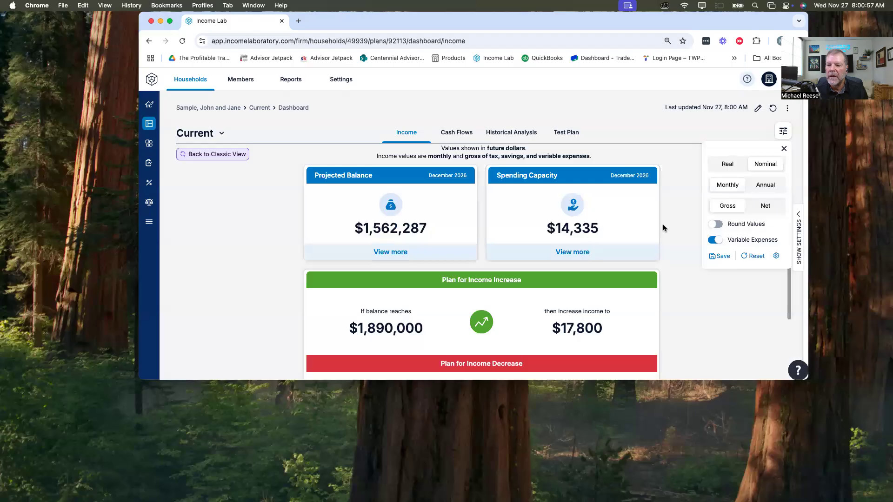
{"action": "left_click", "coordinate": [784, 149]}
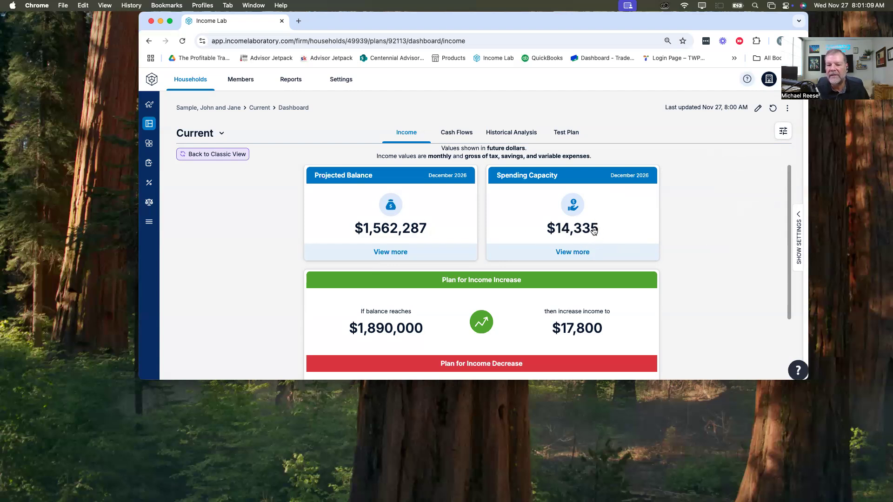
Step: Try displaying the dashboard's income values as Net, and return them to Gross
{"action": "left_click", "coordinate": [784, 131]}
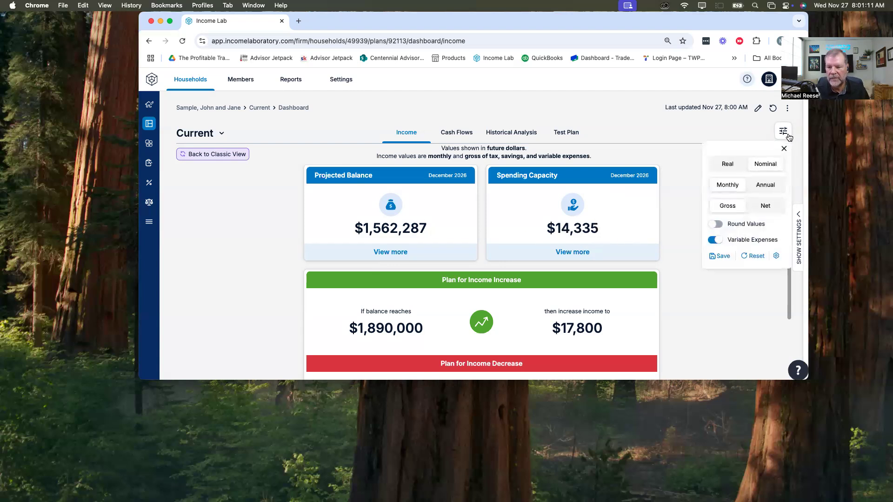
{"action": "left_click", "coordinate": [766, 206]}
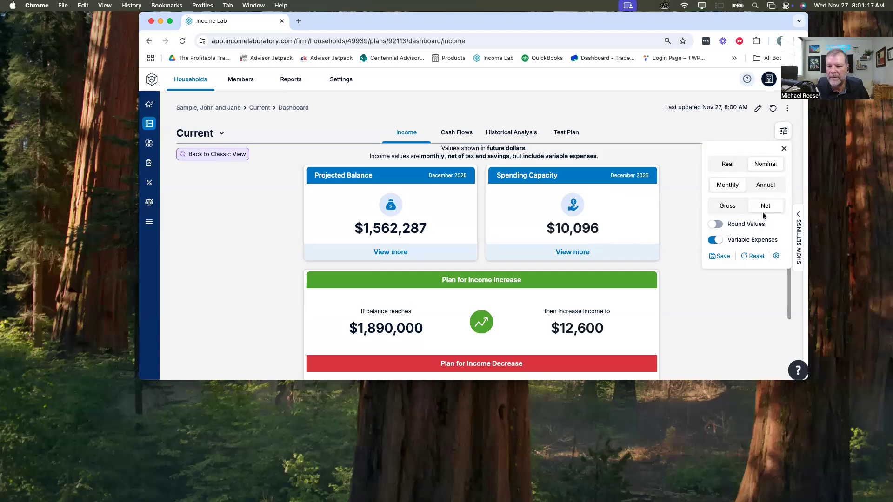
{"action": "left_click", "coordinate": [730, 207]}
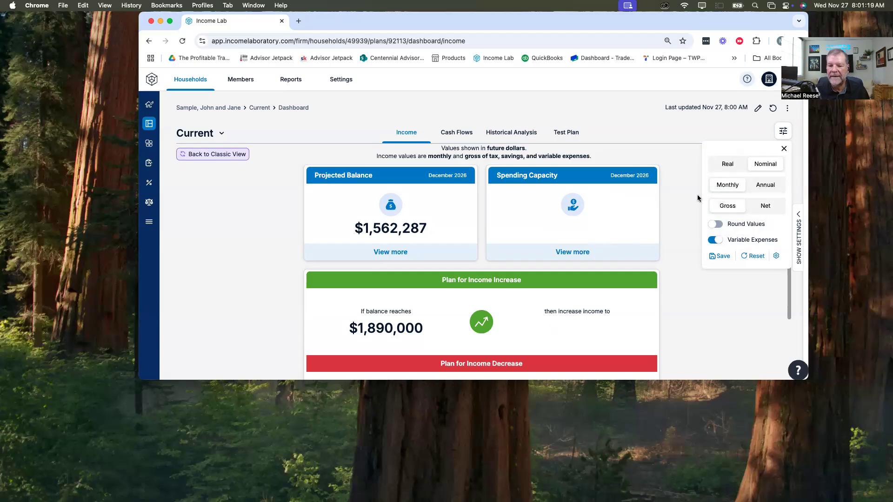
{"action": "left_click", "coordinate": [784, 148]}
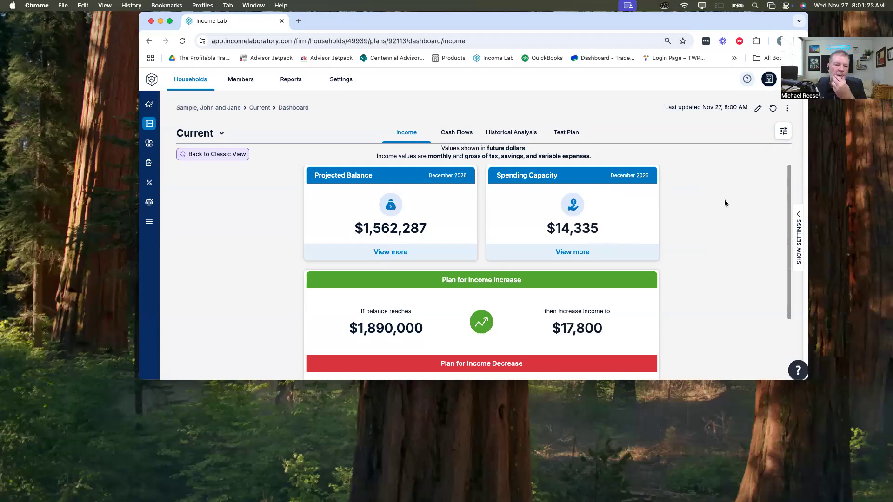
Step: Reopen the Current plan for editing and go through its Plan Info, Assets, Social Security and Other Income sections
{"action": "left_click", "coordinate": [759, 109]}
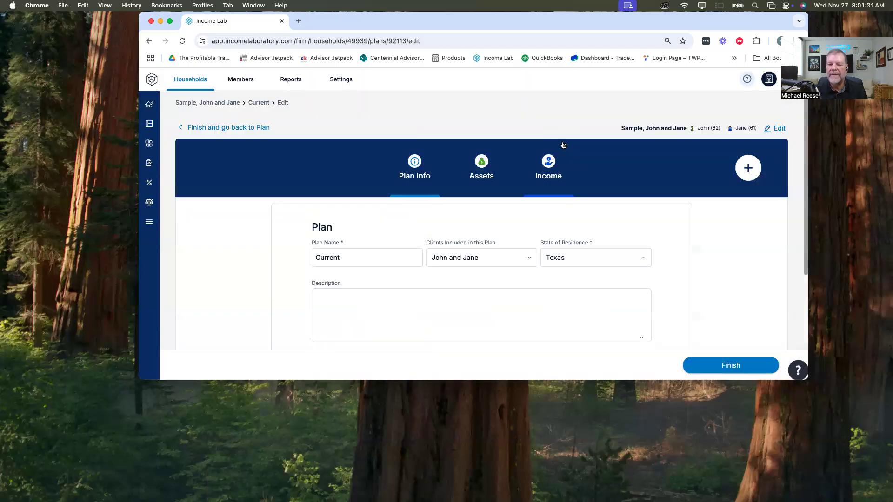
{"action": "scroll", "coordinate": [494, 273], "scroll_direction": "down", "scroll_amount": 3}
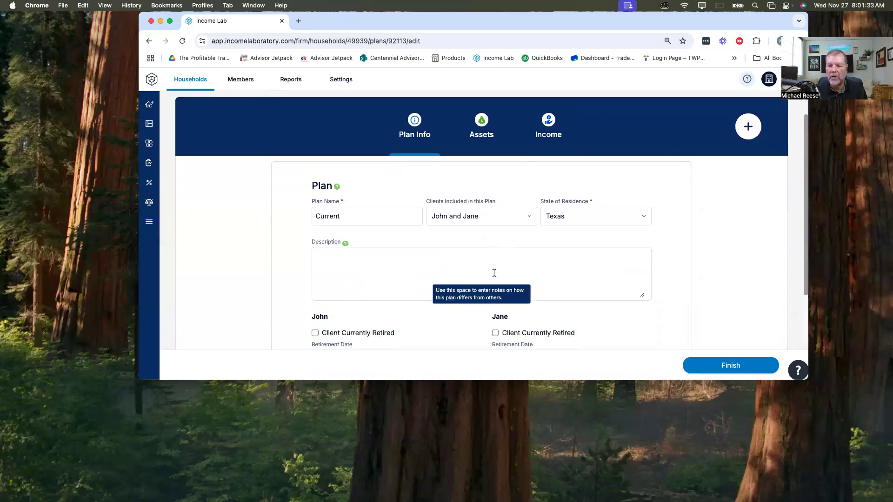
{"action": "scroll", "coordinate": [494, 269], "scroll_direction": "up", "scroll_amount": 3}
{"action": "left_click", "coordinate": [484, 182]}
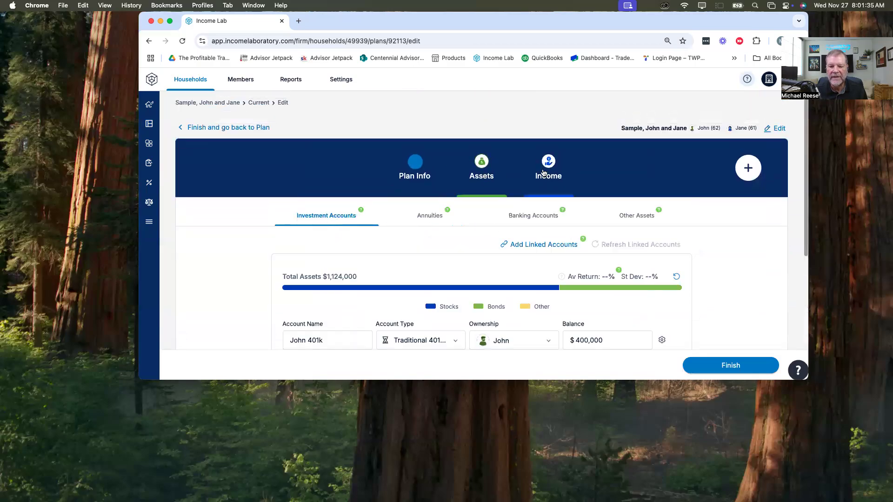
{"action": "left_click", "coordinate": [549, 170]}
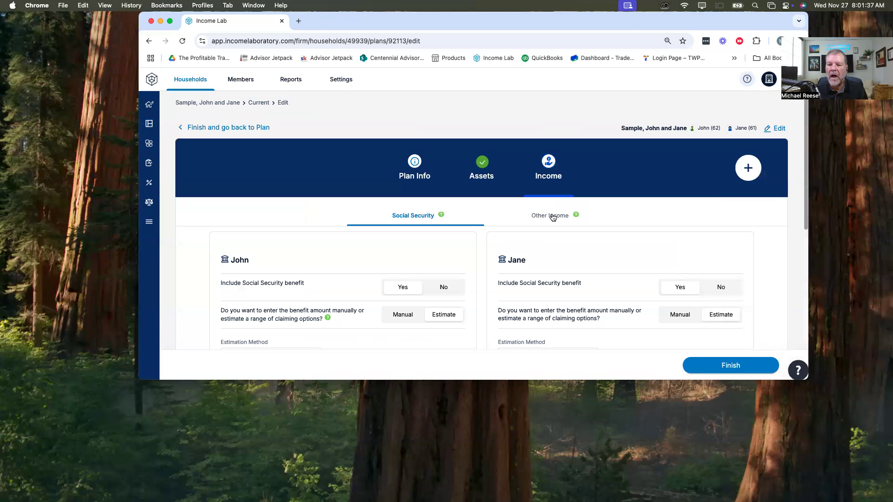
{"action": "left_click", "coordinate": [544, 215]}
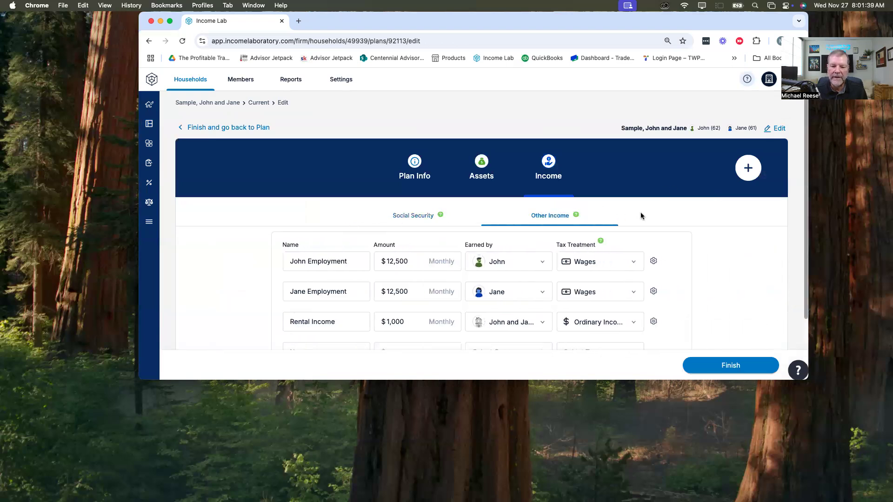
Step: Add the Liabilities section to the plan and name the first liability Mortgage Primary Residence
{"action": "left_click", "coordinate": [748, 169]}
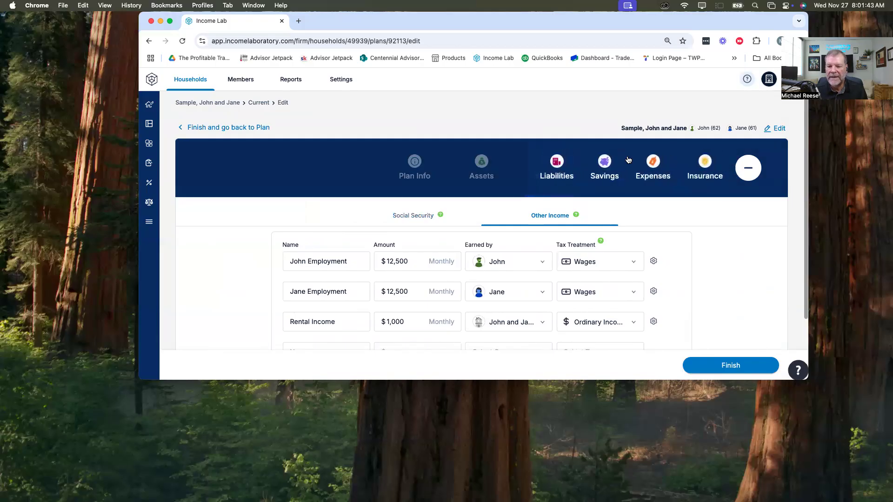
{"action": "left_click", "coordinate": [556, 166]}
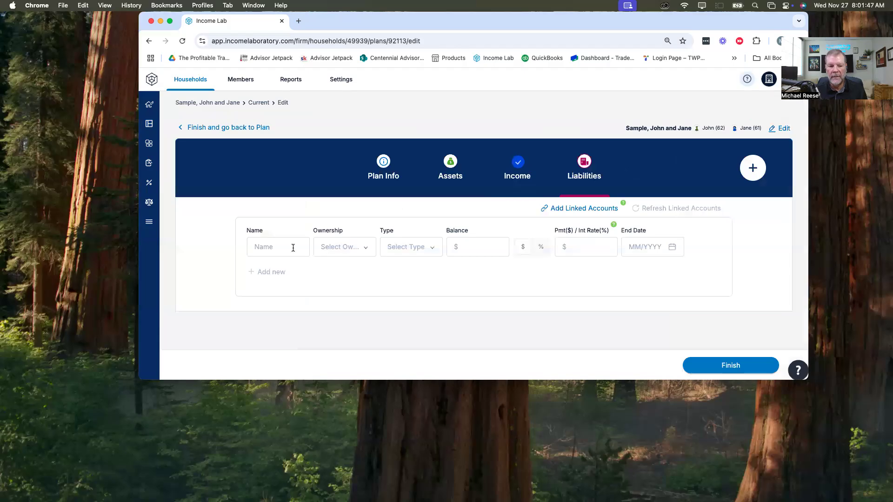
{"action": "left_click", "coordinate": [273, 246]}
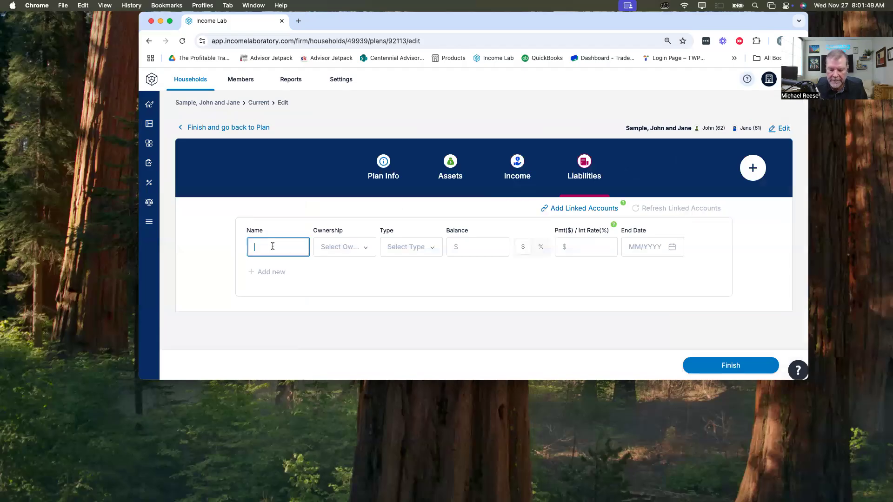
{"action": "type", "text": "P"}
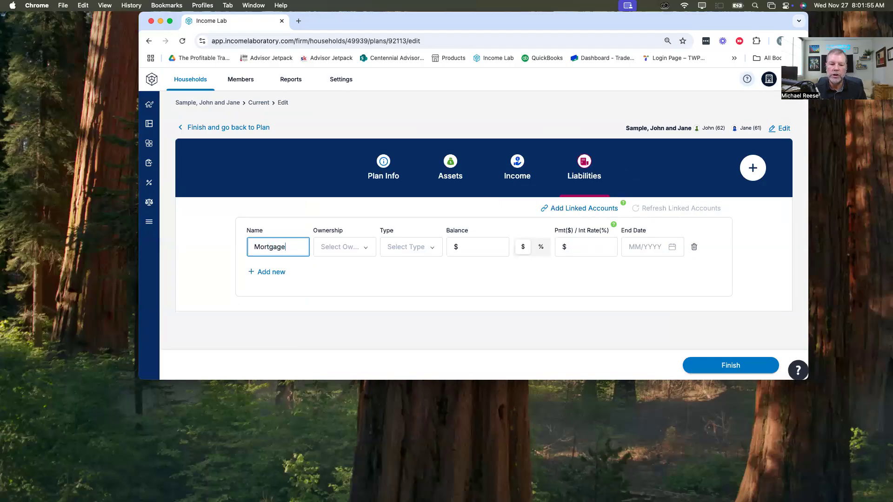
{"action": "type", "text": "ortgage Primar"}
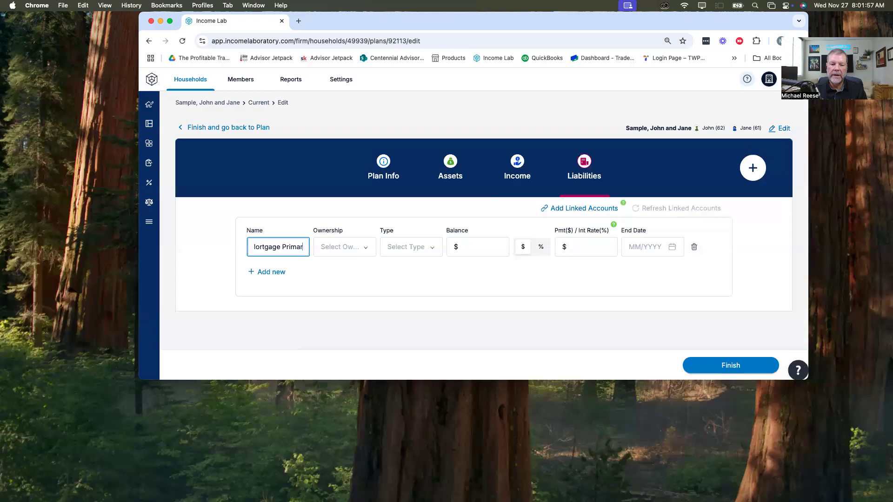
{"action": "type", "text": "y Residence"}
Step: Assign the primary residence liability to joint ownership by both spouses and set its type to Mortgage
{"action": "key", "text": "Tab"}
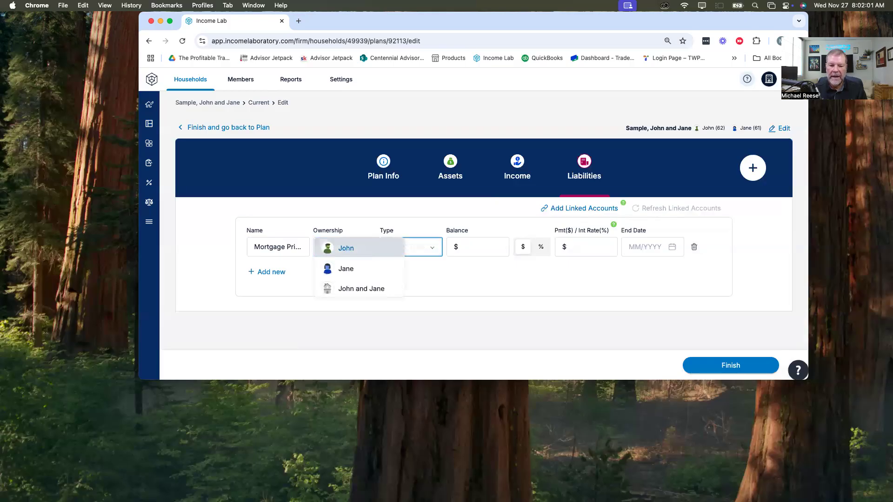
{"action": "key", "text": "Tab"}
{"action": "left_click", "coordinate": [333, 248]}
{"action": "left_click_drag", "start_coordinate": [357, 261], "coordinate": [368, 248]}
{"action": "left_click", "coordinate": [369, 248]}
{"action": "left_click", "coordinate": [359, 287]}
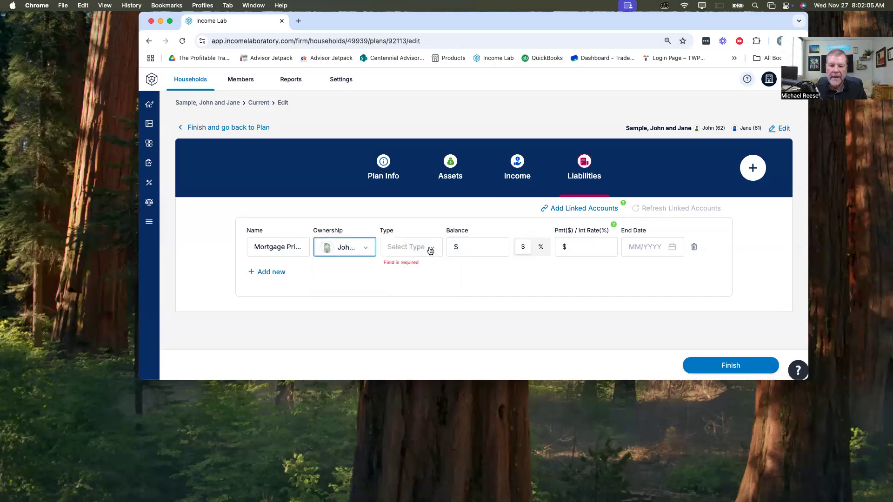
{"action": "left_click", "coordinate": [429, 250]}
{"action": "left_click", "coordinate": [415, 270]}
Step: Set the mortgage's balance to $400,000 and start entering its payment as a dollar amount
{"action": "left_click", "coordinate": [474, 250]}
{"action": "type", "text": "4000000"}
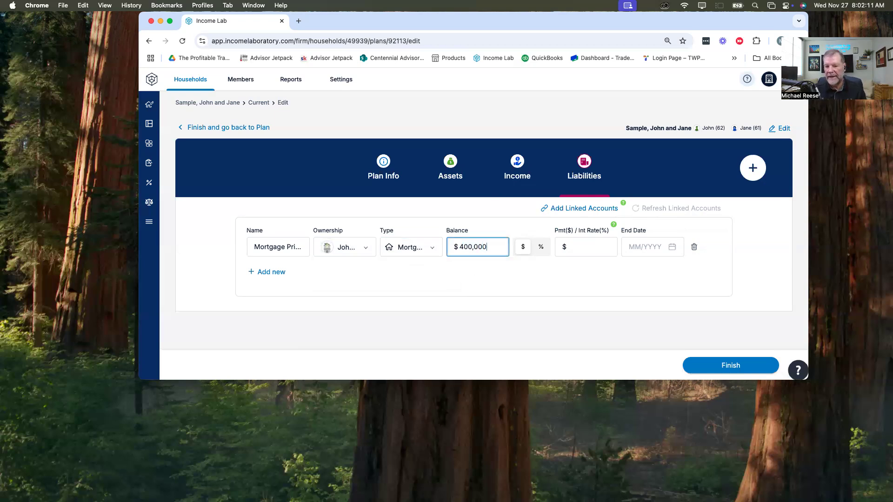
{"action": "key", "text": "Tab"}
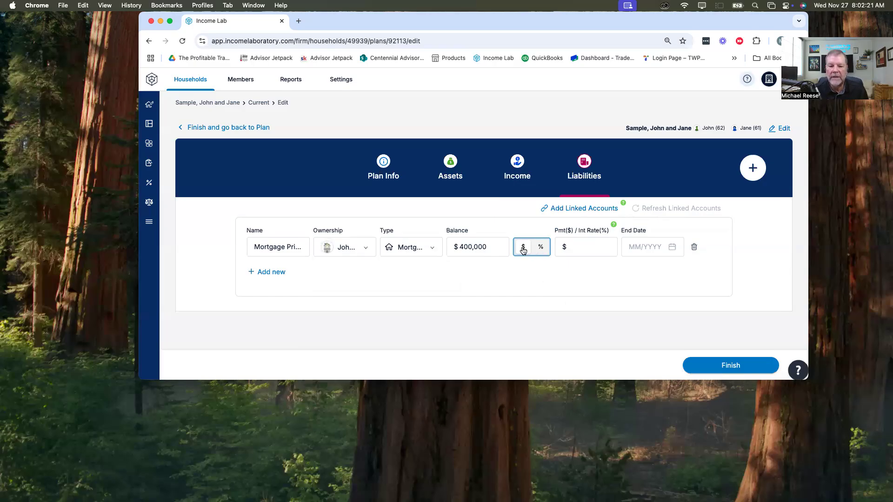
{"action": "left_click", "coordinate": [575, 250]}
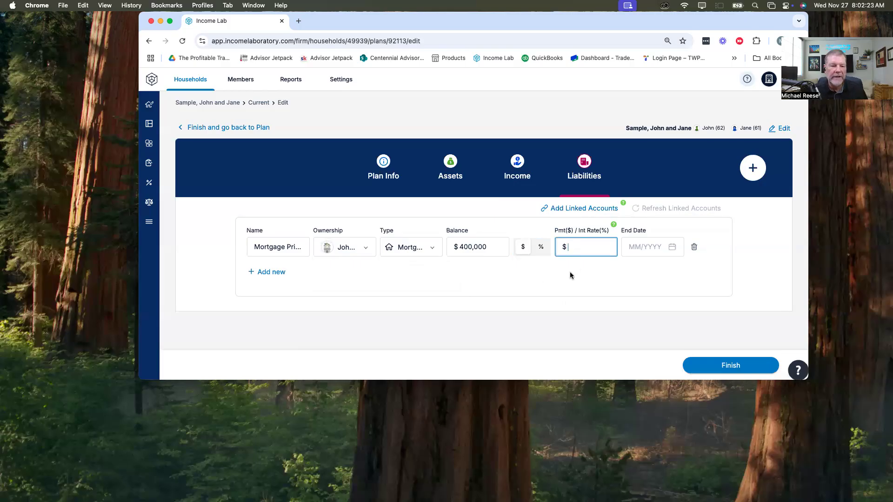
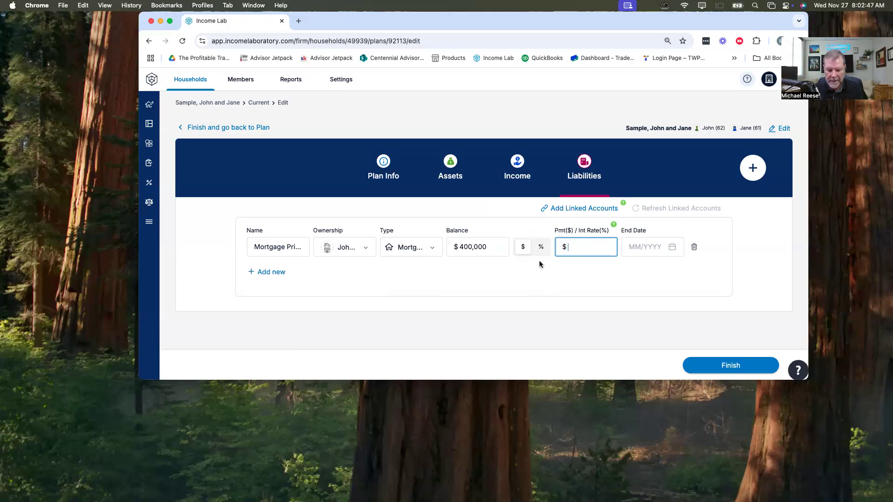
Step: Set the primary residence mortgage's payment to $3,000 and its end date to 12/2039
{"action": "type", "text": "3000"}
{"action": "key", "text": "Tab"}
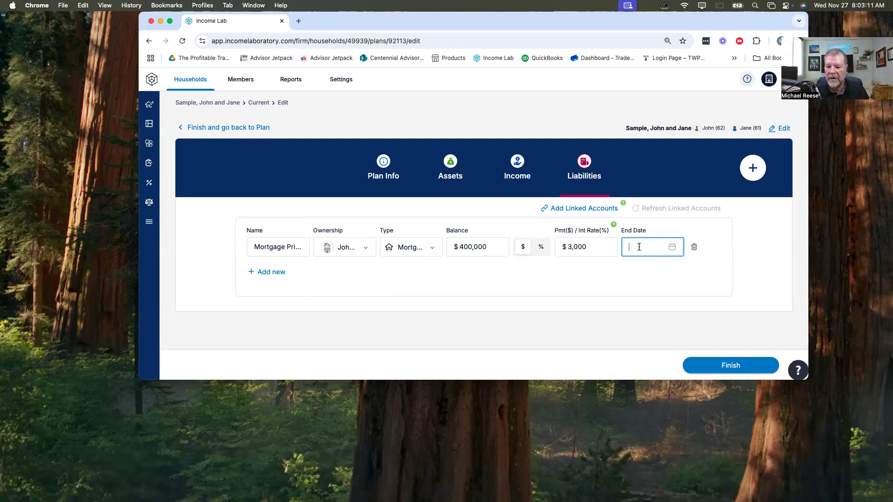
{"action": "type", "text": "12"}
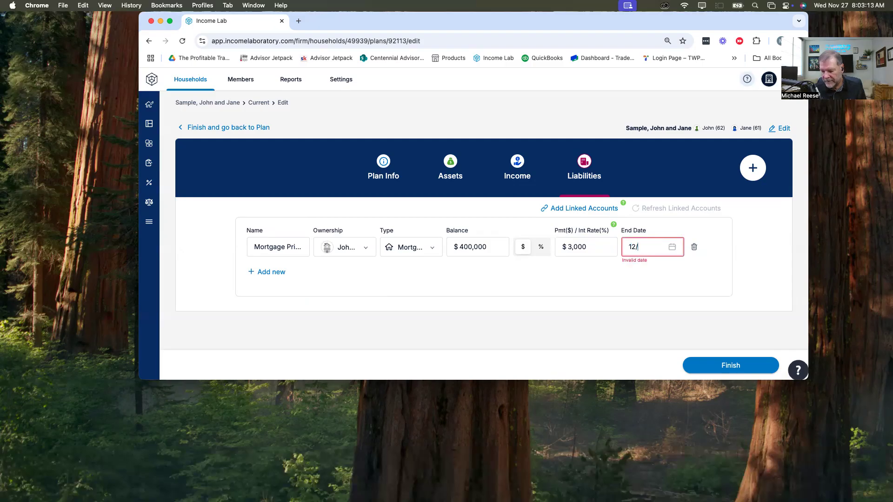
{"action": "type", "text": "/2039"}
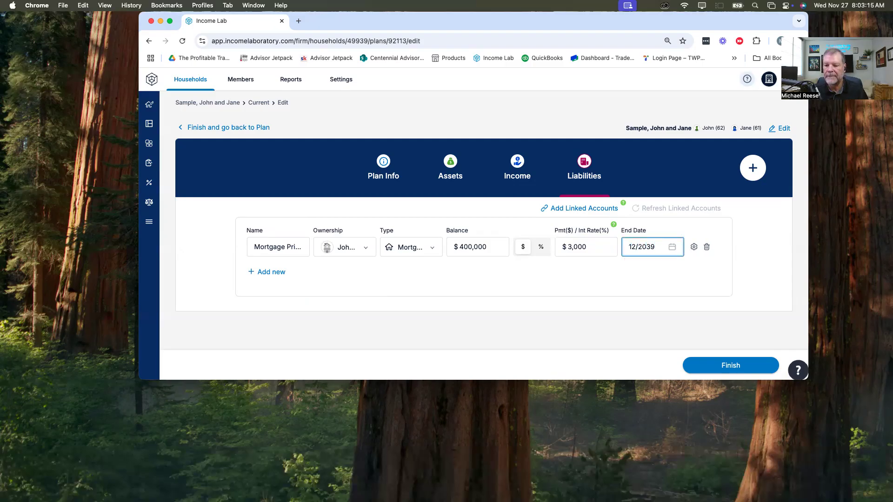
Step: Examine the mortgage's detailed settings, including balance date, payment amount, tax deductibility, structure and expense treatment
{"action": "left_click", "coordinate": [694, 248]}
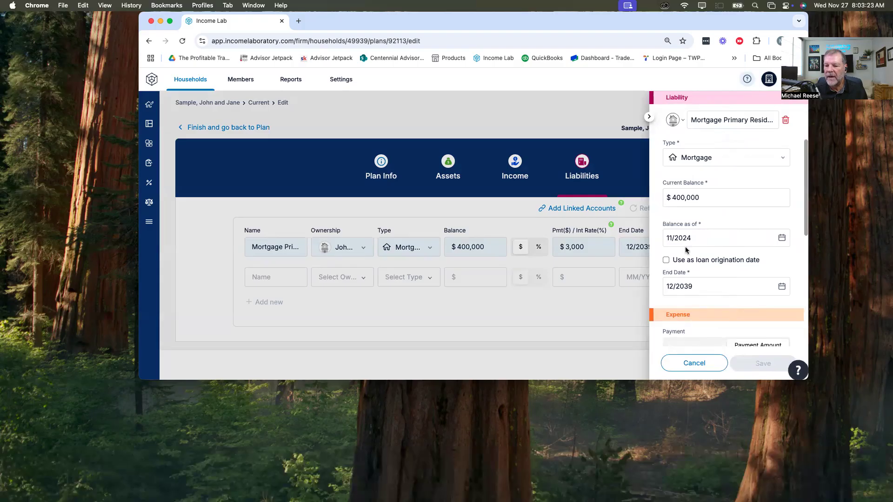
{"action": "scroll", "coordinate": [690, 251], "scroll_direction": "down", "scroll_amount": 3}
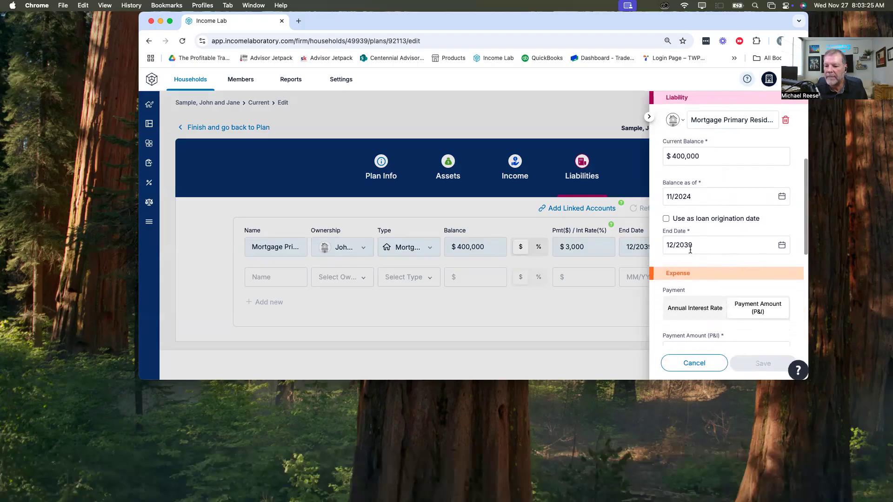
{"action": "scroll", "coordinate": [690, 251], "scroll_direction": "down", "scroll_amount": 5}
{"action": "scroll", "coordinate": [707, 285], "scroll_direction": "down", "scroll_amount": 1}
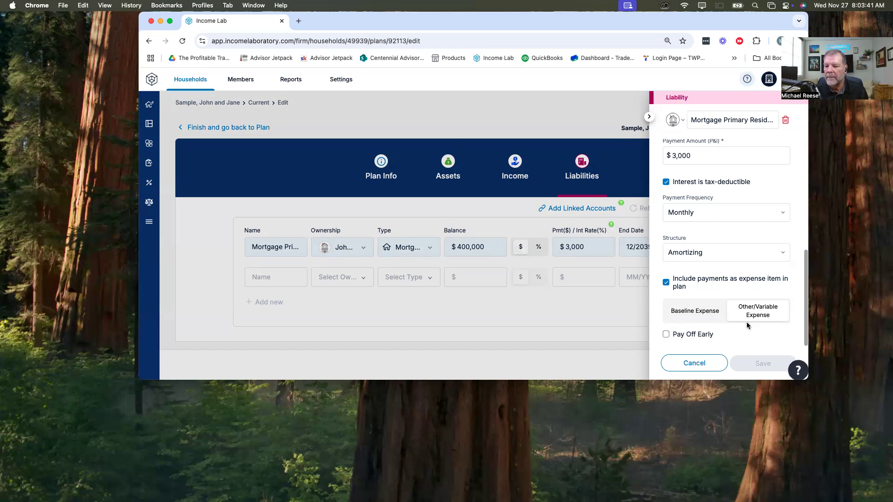
{"action": "left_click", "coordinate": [565, 323]}
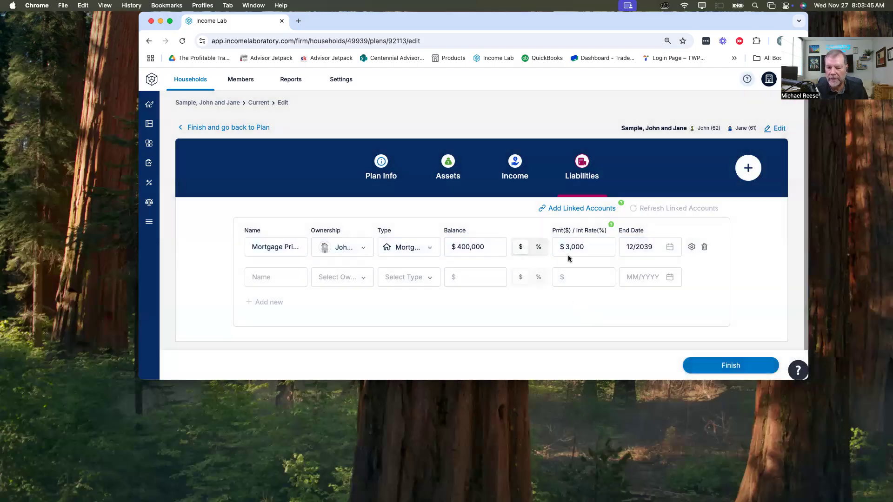
{"action": "left_click_drag", "start_coordinate": [565, 247], "coordinate": [592, 246]}
{"action": "left_click", "coordinate": [583, 293]}
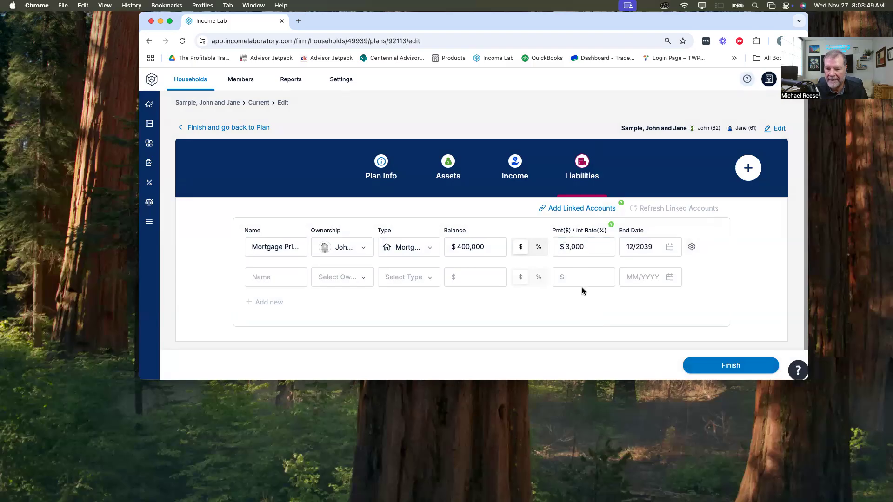
Step: Add the Savings section to the plan and name the first entry as the husband's 401k Contributions
{"action": "left_click", "coordinate": [749, 176]}
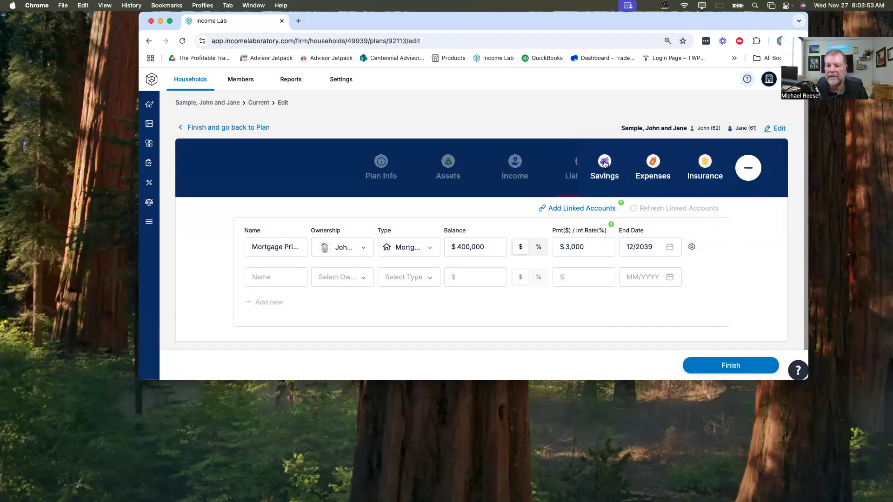
{"action": "left_click", "coordinate": [605, 164]}
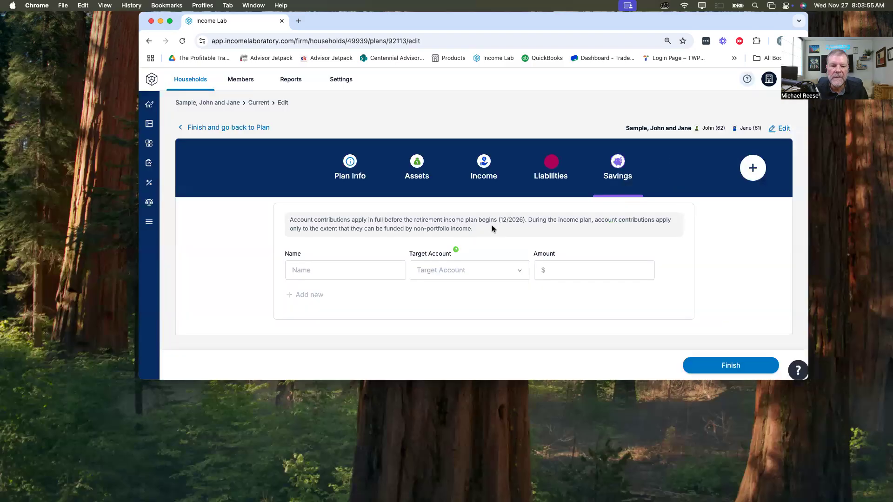
{"action": "left_click", "coordinate": [327, 272]}
{"action": "type", "text": "Joh"}
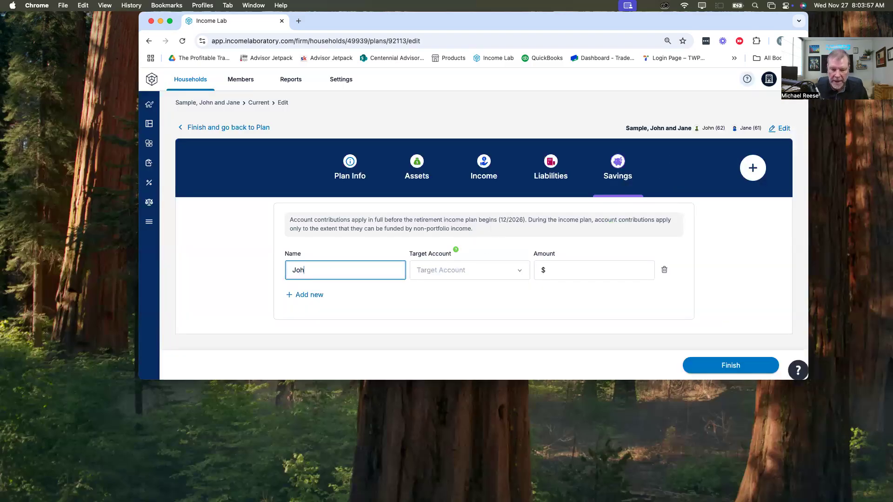
{"action": "type", "text": "n 401k Contributions"}
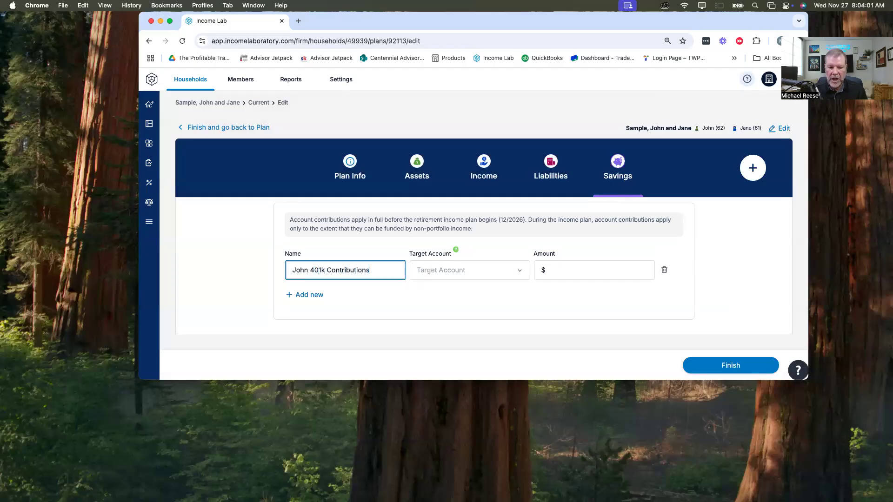
Step: Direct the husband's 401k contributions to his Roth 401k and set the amount to $1,250
{"action": "key", "text": "Tab"}
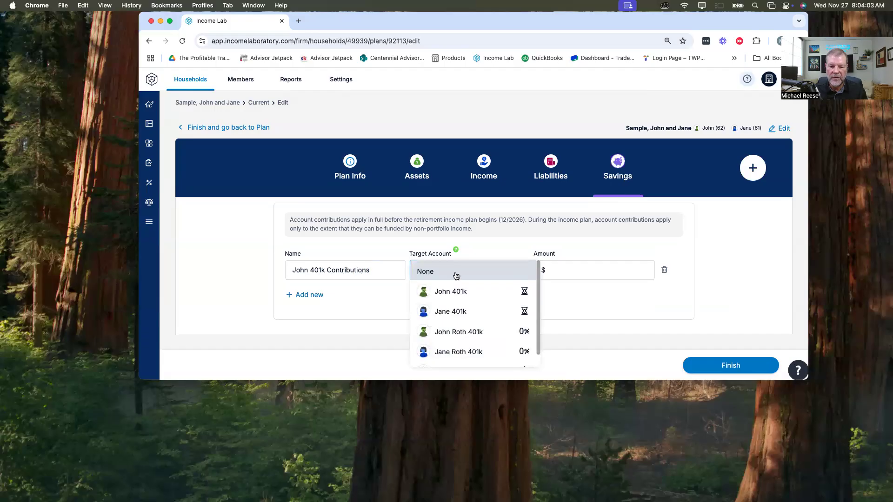
{"action": "left_click", "coordinate": [463, 333]}
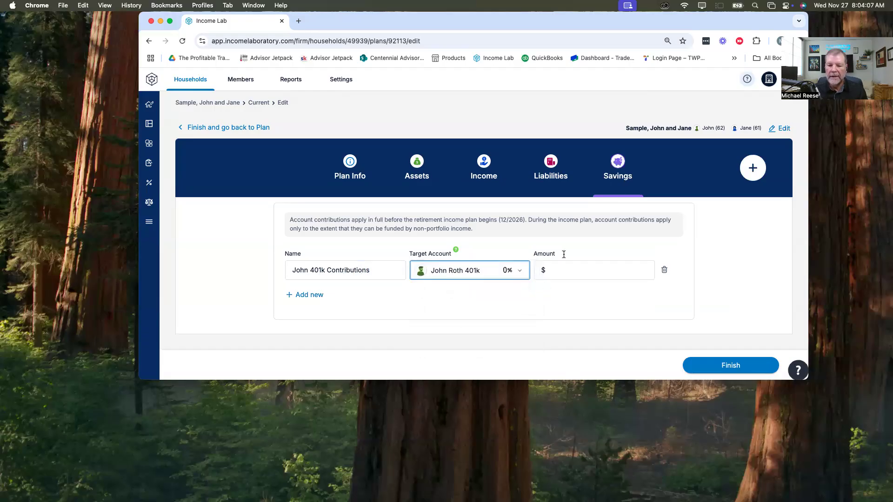
{"action": "left_click", "coordinate": [563, 270]}
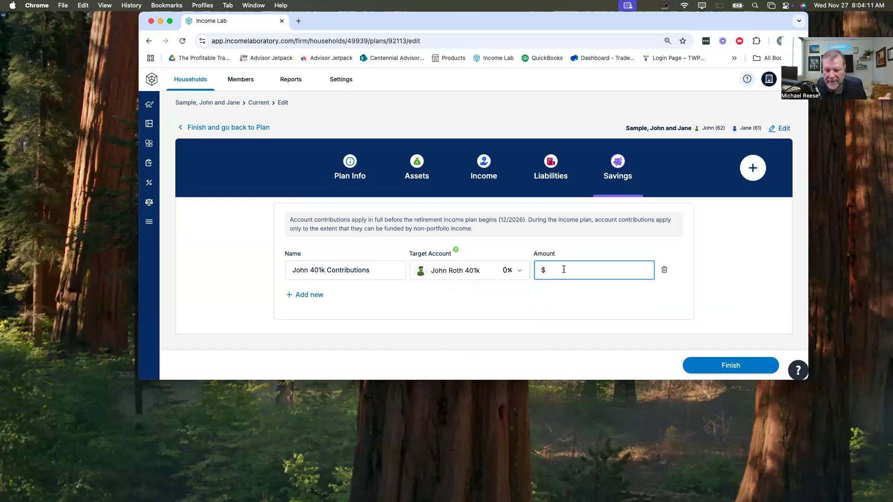
{"action": "type", "text": "1250"}
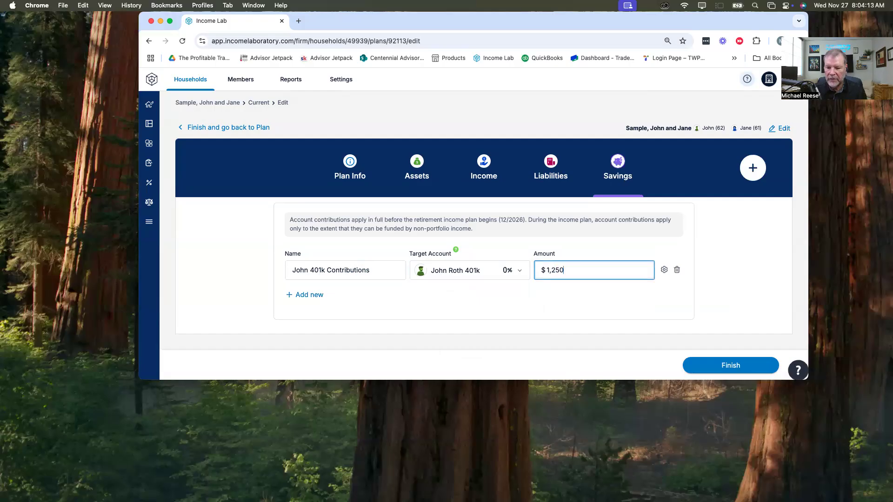
{"action": "key", "text": "Tab"}
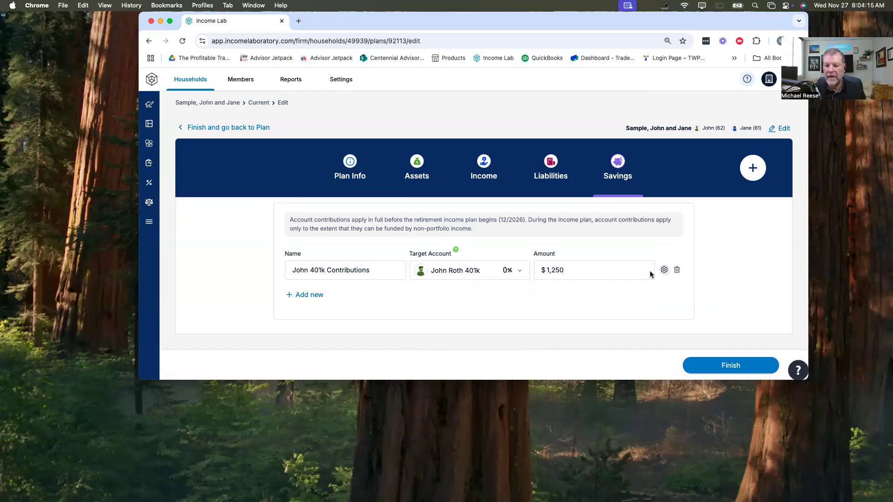
Step: Check the inflation treatment, frequency, start date and end date option of the husband's 401k contributions
{"action": "left_click", "coordinate": [664, 270]}
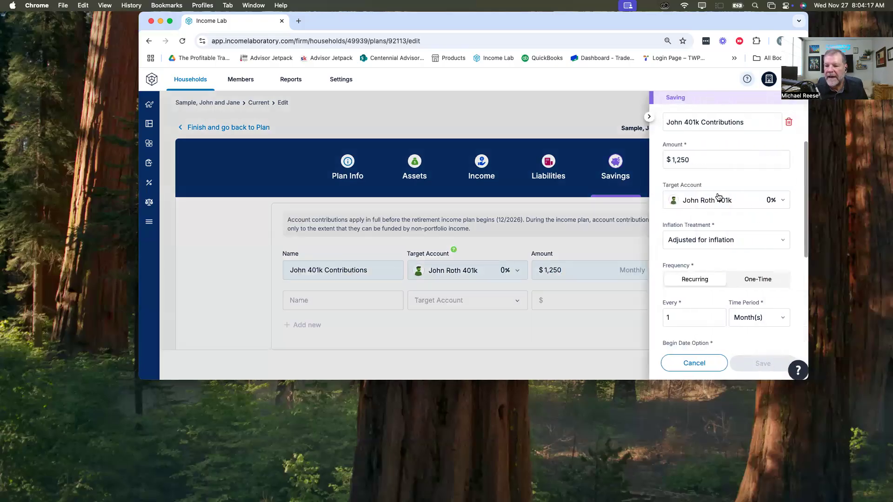
{"action": "scroll", "coordinate": [745, 279], "scroll_direction": "down", "scroll_amount": 4}
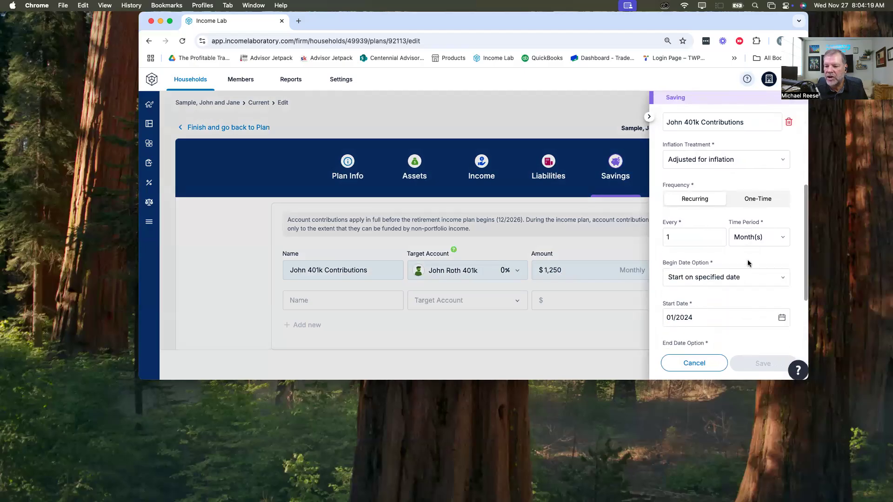
{"action": "scroll", "coordinate": [740, 264], "scroll_direction": "down", "scroll_amount": 3}
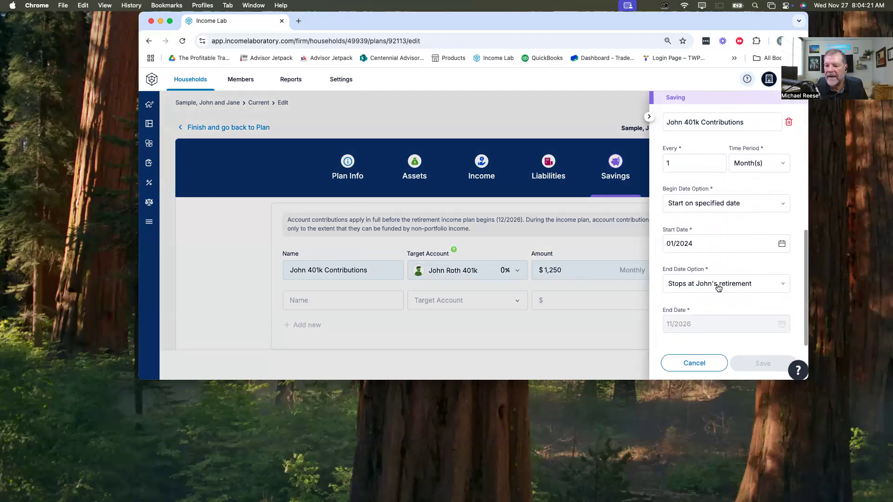
{"action": "left_click", "coordinate": [337, 300]}
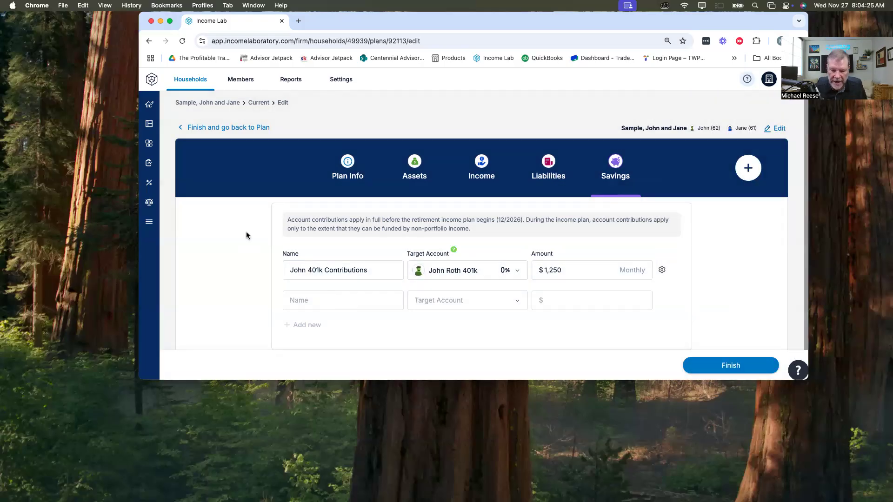
Step: Add the wife's 401k Contributions as a second savings entry, targeting her Roth 401k with an amount of $1,250
{"action": "left_click", "coordinate": [301, 298]}
{"action": "type", "text": "Jo"}
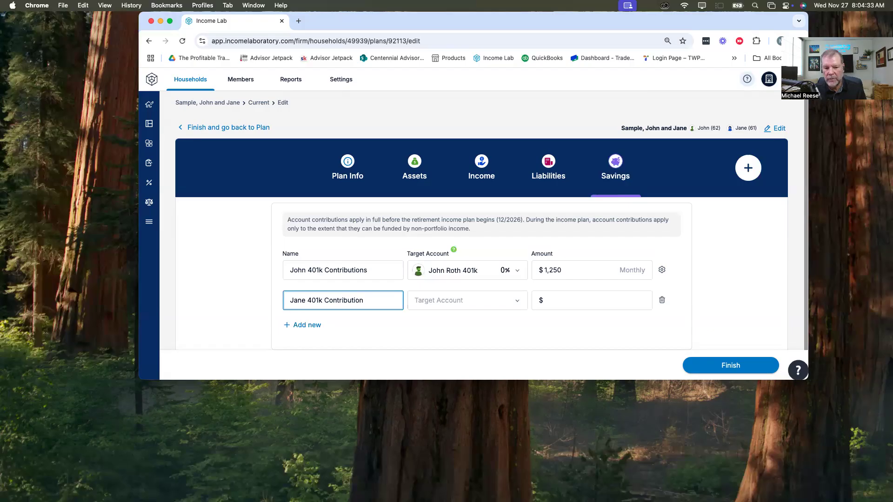
{"action": "key", "text": "Tab"}
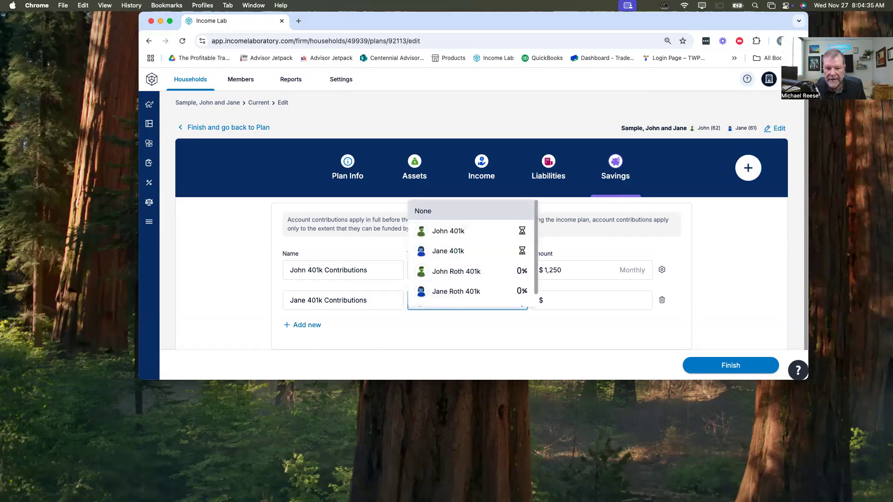
{"action": "left_click", "coordinate": [444, 291]}
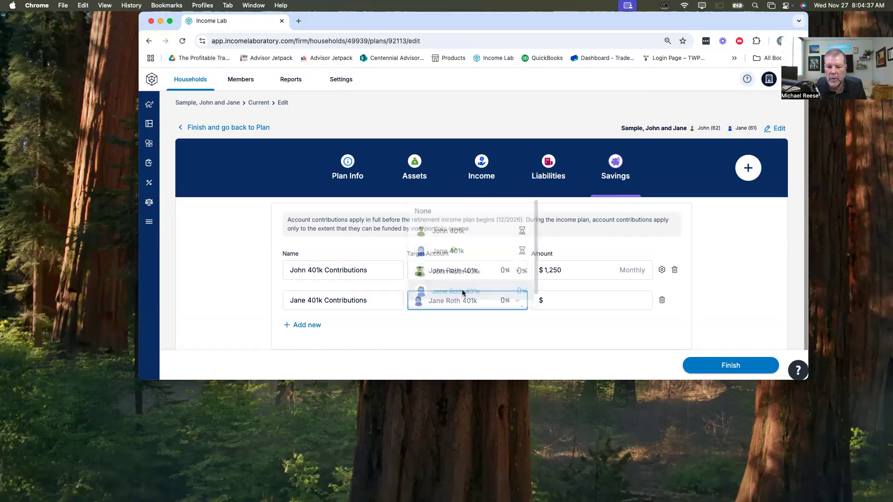
{"action": "left_click", "coordinate": [563, 300]}
{"action": "type", "text": "1250"}
{"action": "key", "text": "Tab"}
Step: Make the wife's 401k contributions stop at her own retirement and save the entry's settings
{"action": "left_click", "coordinate": [662, 300]}
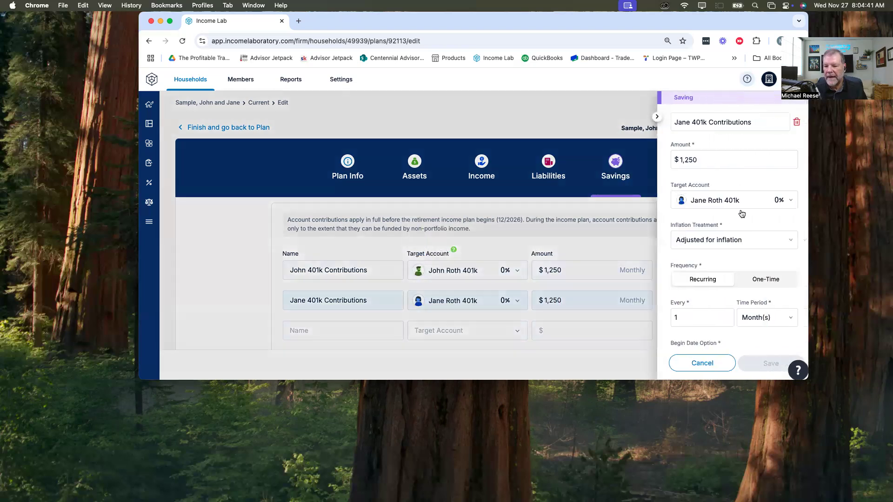
{"action": "scroll", "coordinate": [731, 282], "scroll_direction": "down", "scroll_amount": 3}
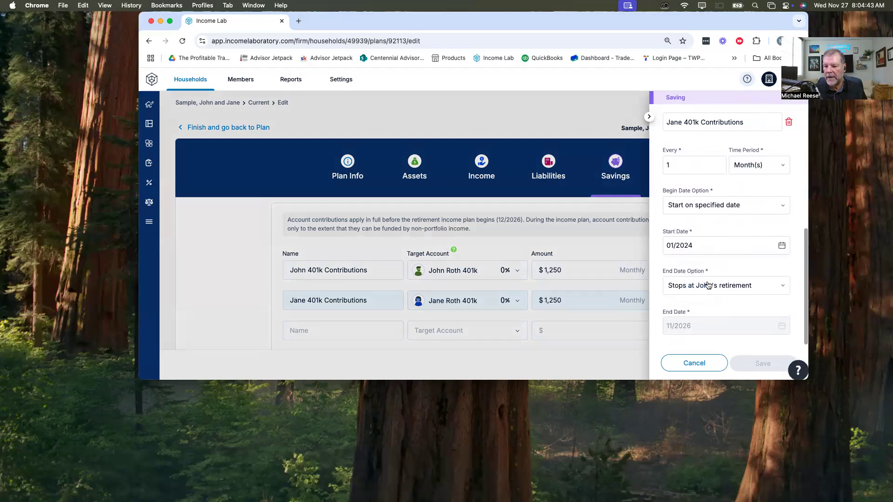
{"action": "left_click", "coordinate": [708, 285]}
{"action": "left_click", "coordinate": [703, 307]}
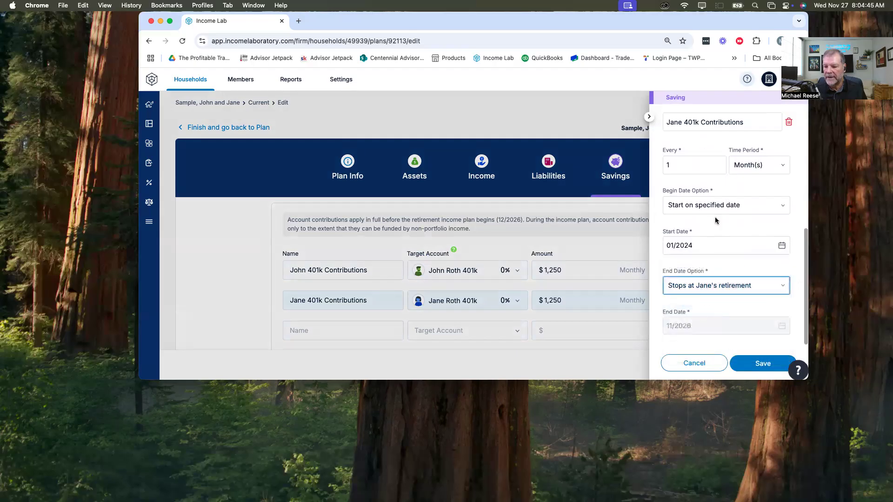
{"action": "left_click", "coordinate": [757, 364]}
Step: Add a third savings entry for the husband's 401k Company Match, targeting his regular 401k
{"action": "left_click", "coordinate": [324, 329]}
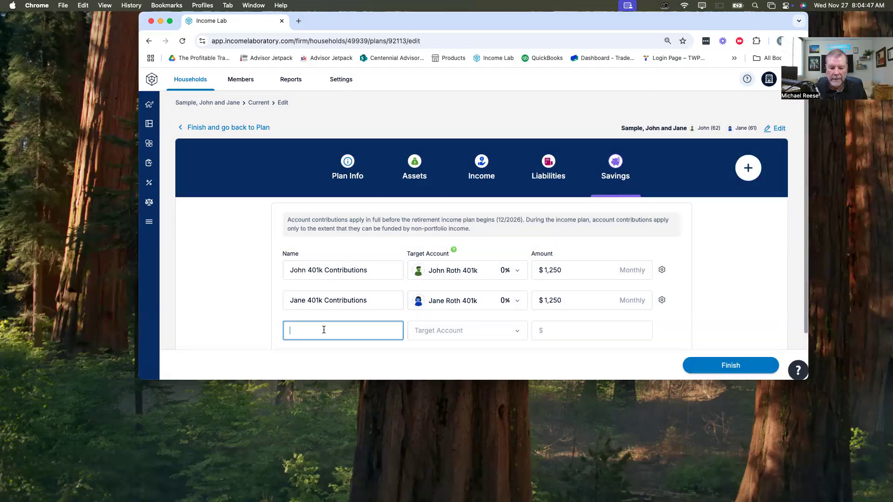
{"action": "type", "text": "John 40"}
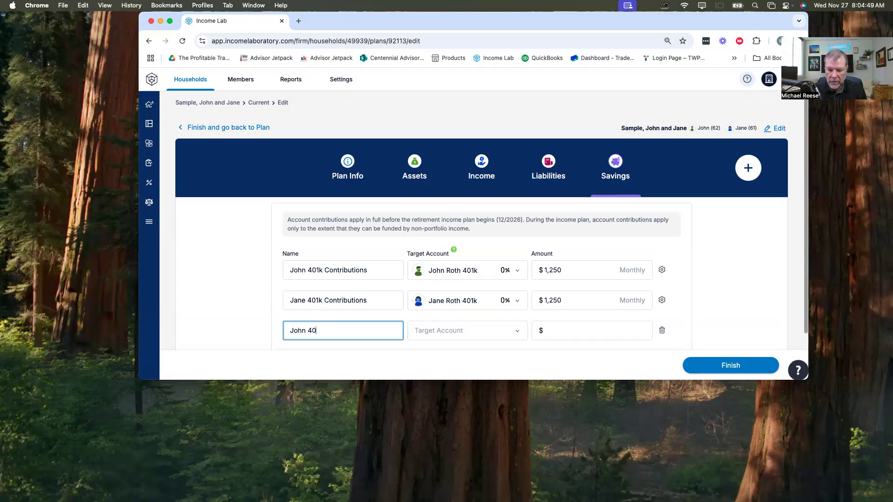
{"action": "type", "text": "1k Company Match"}
{"action": "key", "text": "Tab"}
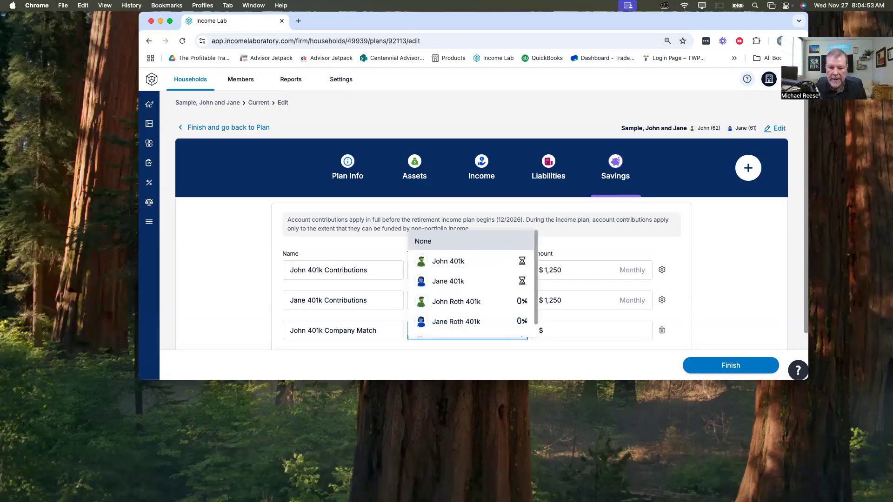
{"action": "left_click", "coordinate": [444, 262]}
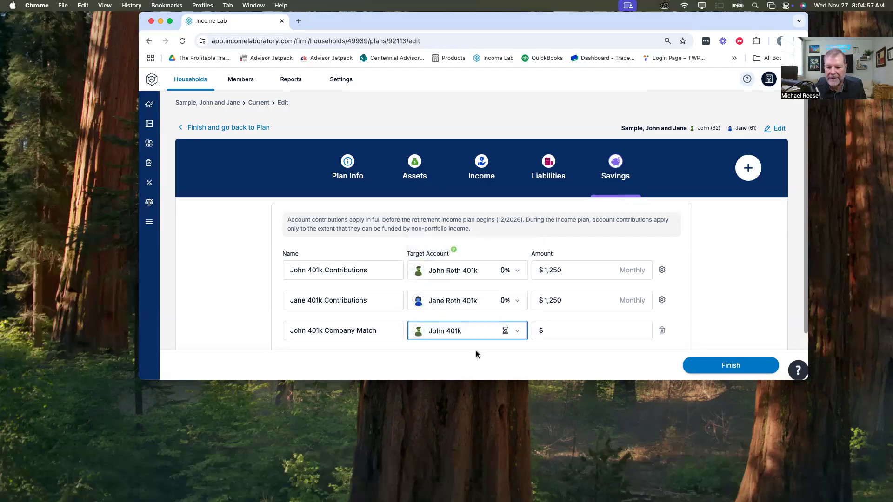
Step: Set the husband's 401k Company Match savings amount to $375 and check its frequency and end date settings
{"action": "left_click", "coordinate": [561, 329]}
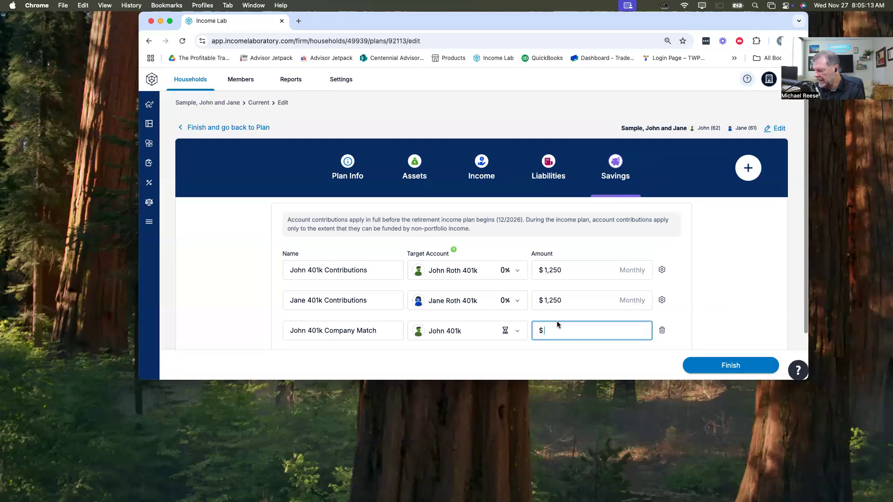
{"action": "type", "text": "374"}
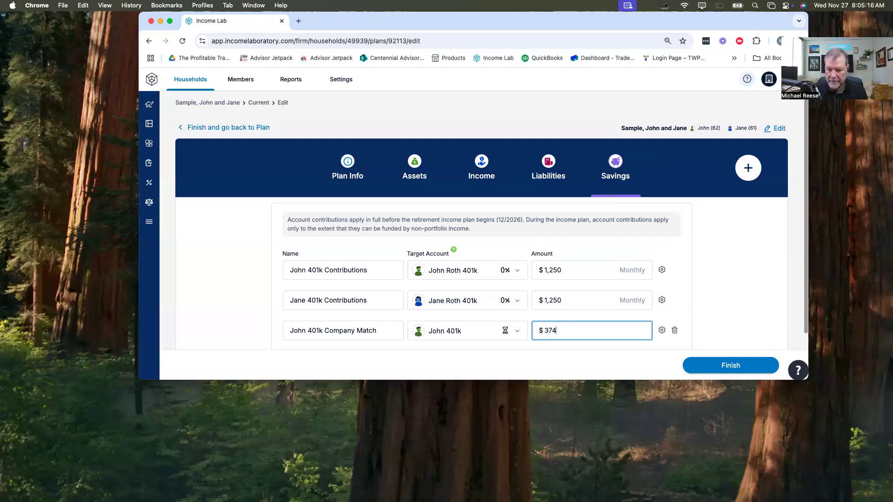
{"action": "key", "text": "BackSpace"}
{"action": "type", "text": "5"}
{"action": "left_click", "coordinate": [662, 332]}
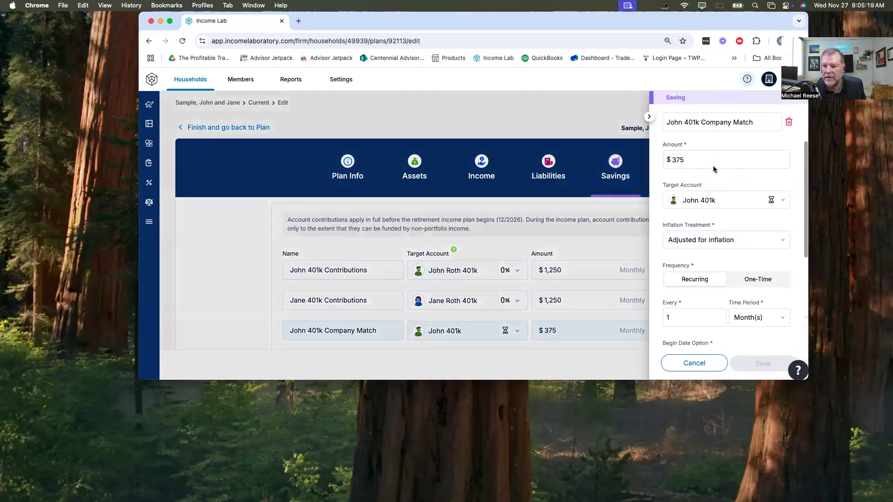
{"action": "scroll", "coordinate": [708, 291], "scroll_direction": "down", "scroll_amount": 3}
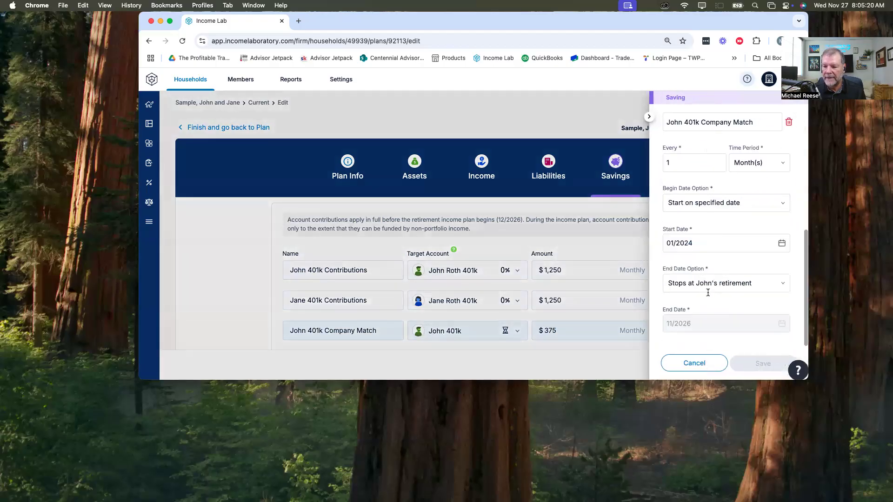
{"action": "left_click", "coordinate": [695, 363]}
Step: Add a fourth savings entry for the wife's 401k Company Match, targeting her regular 401k with an amount of $375
{"action": "scroll", "coordinate": [401, 299], "scroll_direction": "down", "scroll_amount": 3}
{"action": "left_click", "coordinate": [328, 277]}
{"action": "type", "text": "Jane 401k Company Match"}
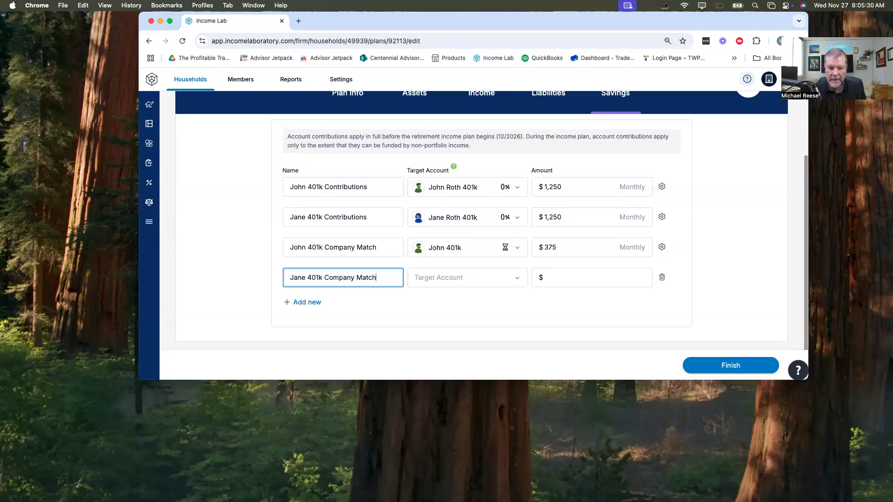
{"action": "key", "text": "Tab"}
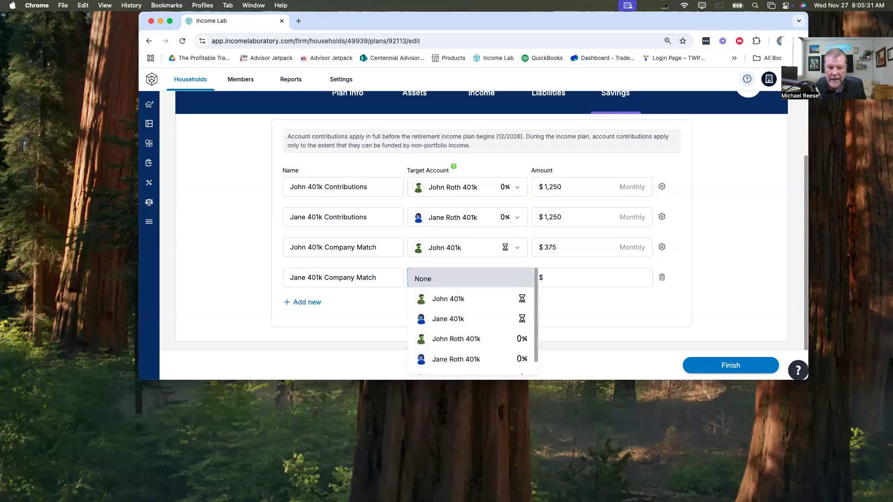
{"action": "key", "text": "Down"}
{"action": "key", "text": "Down"}
{"action": "key", "text": "Tab"}
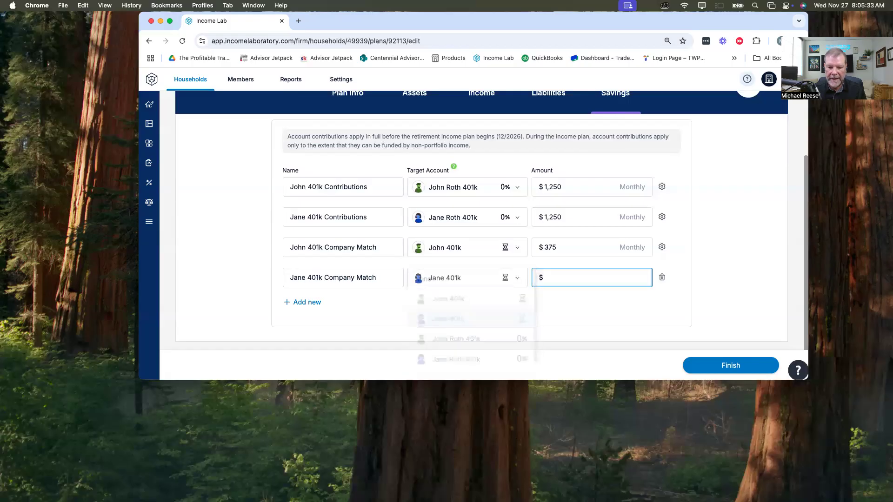
{"action": "type", "text": "375"}
{"action": "key", "text": "Tab"}
Step: Make the wife's 401k Company Match savings stop at her own retirement and save the entry's settings
{"action": "left_click", "coordinate": [661, 277]}
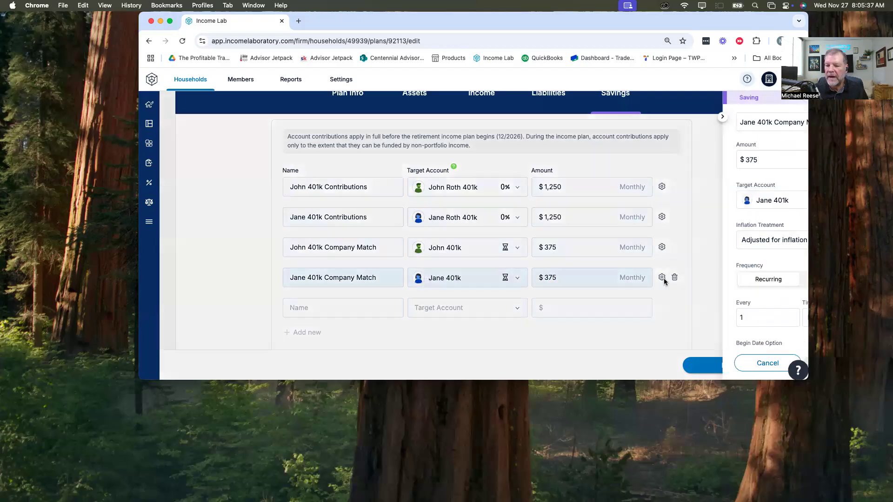
{"action": "scroll", "coordinate": [703, 251], "scroll_direction": "down", "scroll_amount": 5}
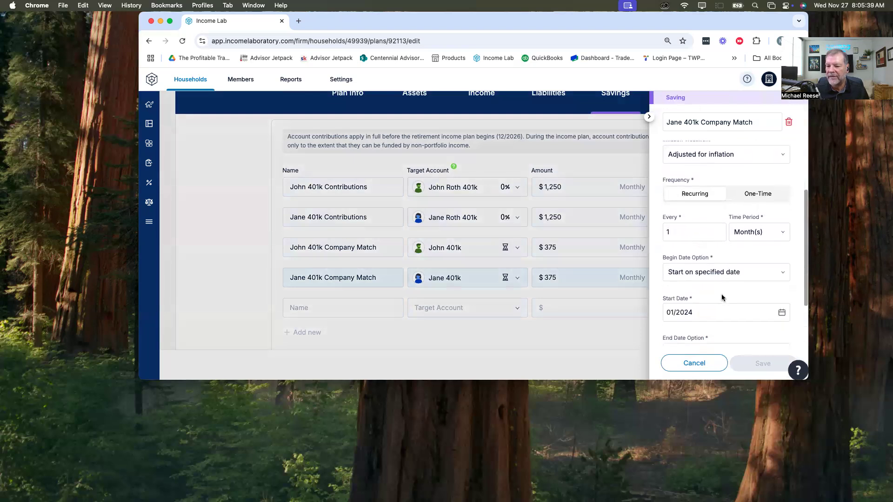
{"action": "left_click", "coordinate": [714, 285]}
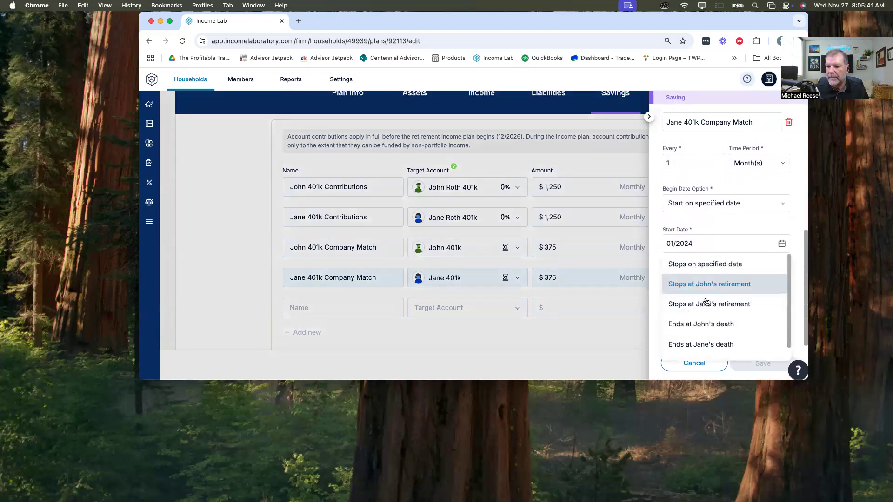
{"action": "left_click", "coordinate": [705, 305]}
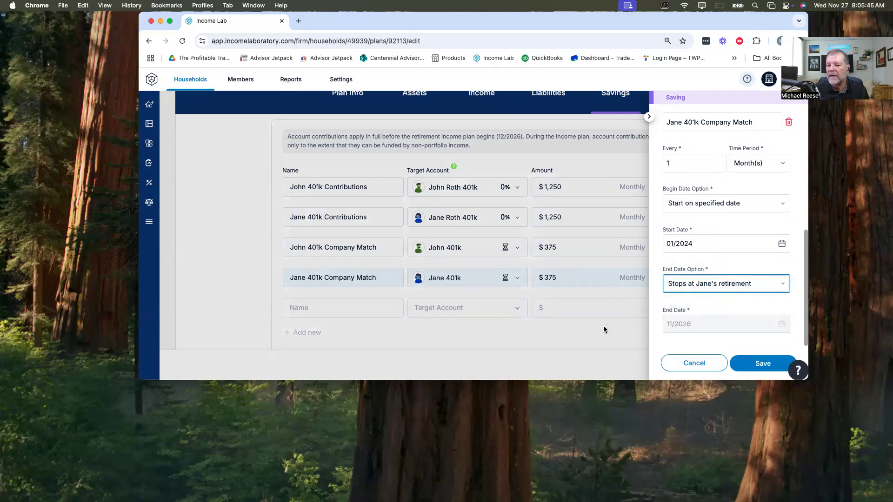
{"action": "left_click", "coordinate": [750, 363]}
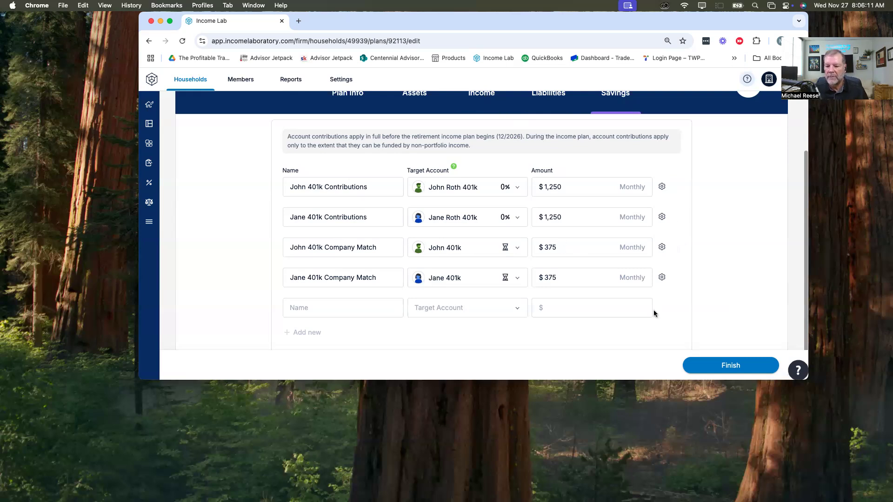
Step: Start a new entry in the plan's other income, named as the husband's 401k Company Match
{"action": "scroll", "coordinate": [593, 269], "scroll_direction": "up", "scroll_amount": 3}
{"action": "scroll", "coordinate": [593, 267], "scroll_direction": "down", "scroll_amount": 2}
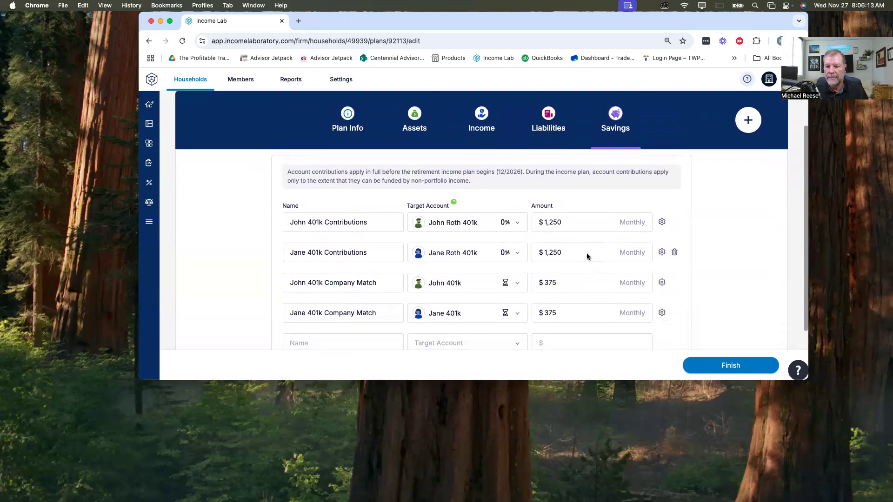
{"action": "left_click", "coordinate": [486, 119]}
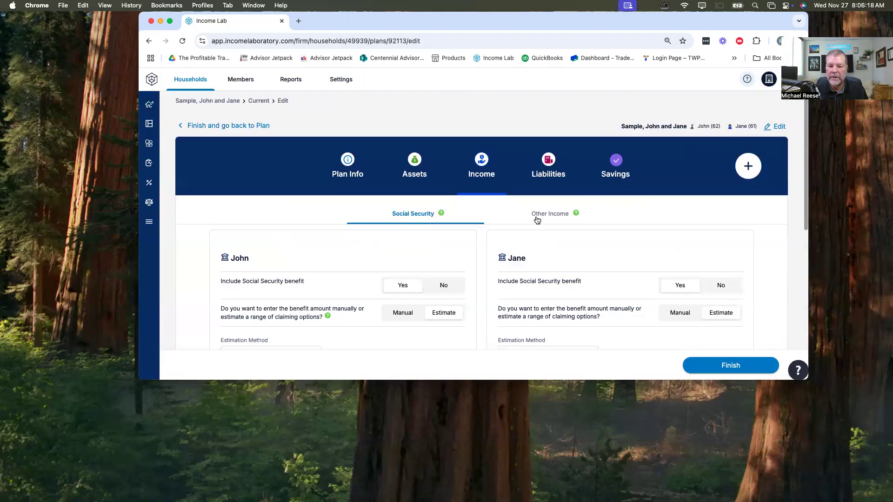
{"action": "left_click", "coordinate": [547, 216]}
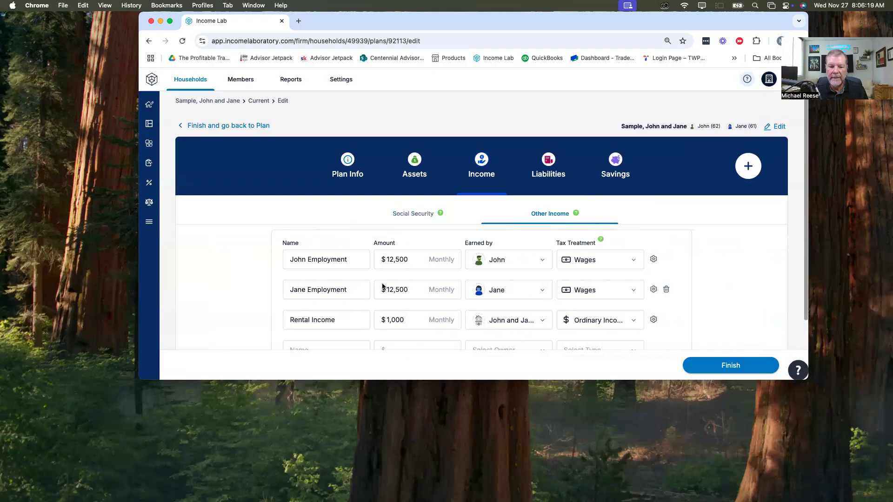
{"action": "scroll", "coordinate": [382, 286], "scroll_direction": "down", "scroll_amount": 3}
{"action": "left_click", "coordinate": [316, 275]}
{"action": "type", "text": "John"}
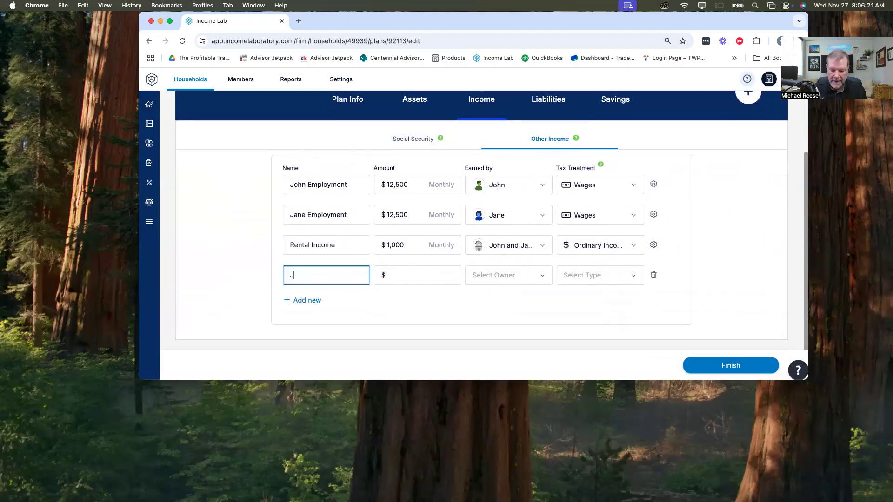
{"action": "type", "text": "1k "}
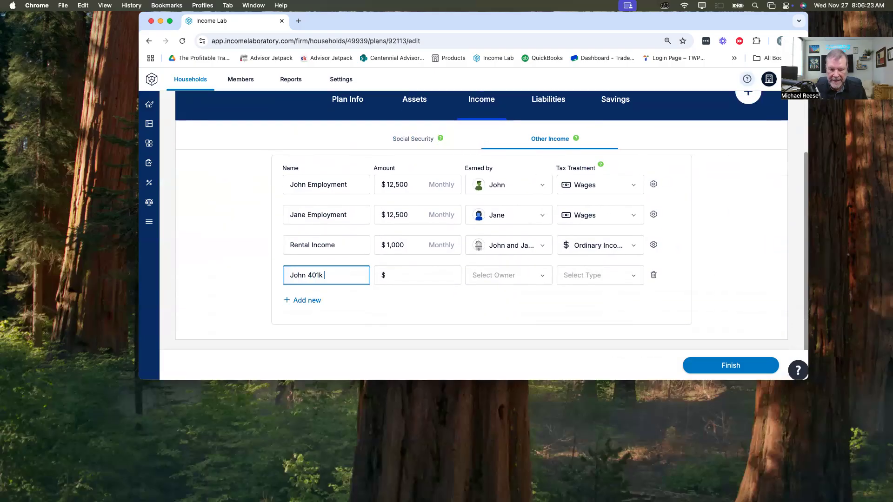
{"action": "type", "text": "Company Match"}
{"action": "key", "text": "Tab"}
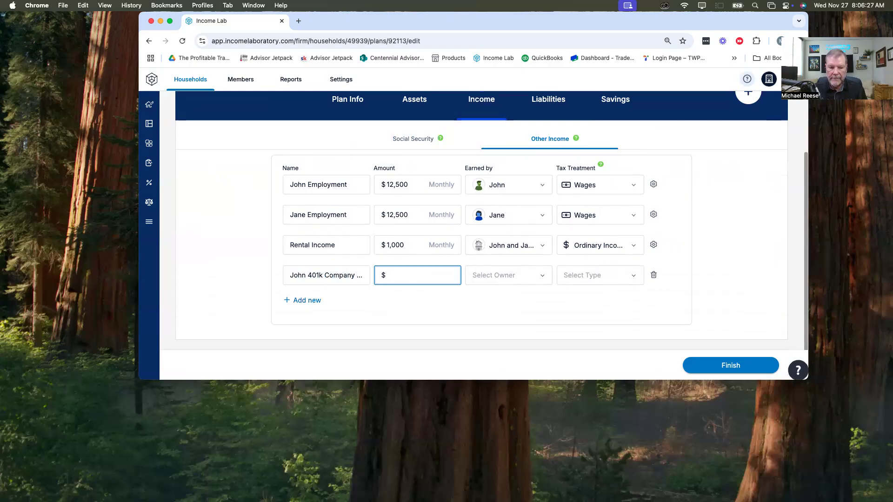
Step: Set the husband's company match income to $375, earned by the wife, with Not Taxable tax treatment
{"action": "type", "text": "375"}
{"action": "key", "text": "Tab"}
{"action": "key", "text": "Down"}
{"action": "key", "text": "Tab"}
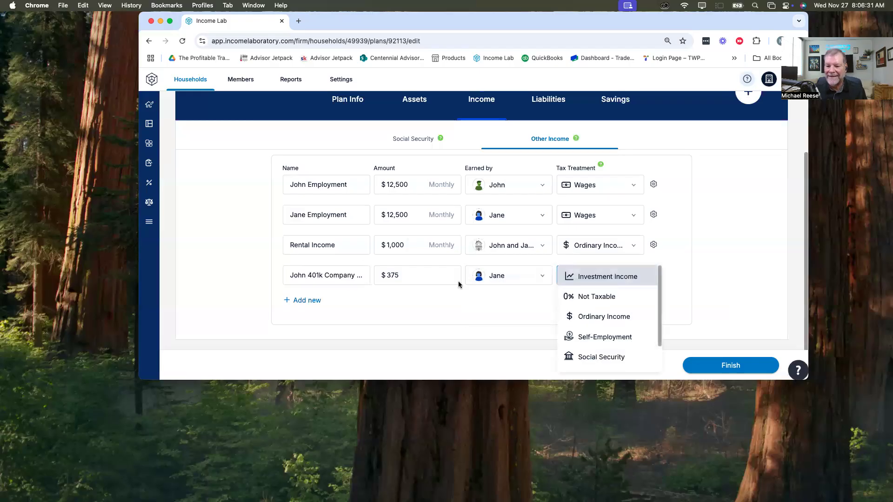
{"action": "left_click", "coordinate": [615, 293]}
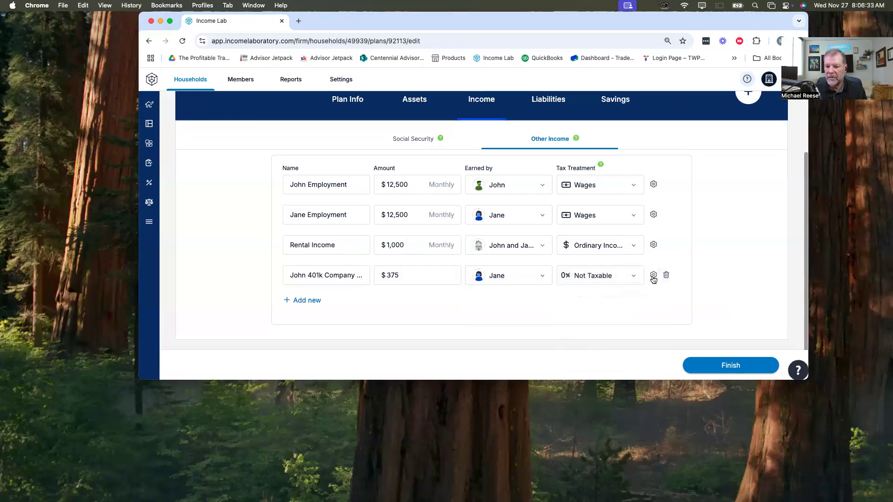
Step: Make the husband's company match income stop at his retirement and save the entry's settings
{"action": "left_click", "coordinate": [654, 275]}
{"action": "scroll", "coordinate": [689, 264], "scroll_direction": "down", "scroll_amount": 3}
{"action": "left_click", "coordinate": [716, 270]}
{"action": "left_click", "coordinate": [711, 218]}
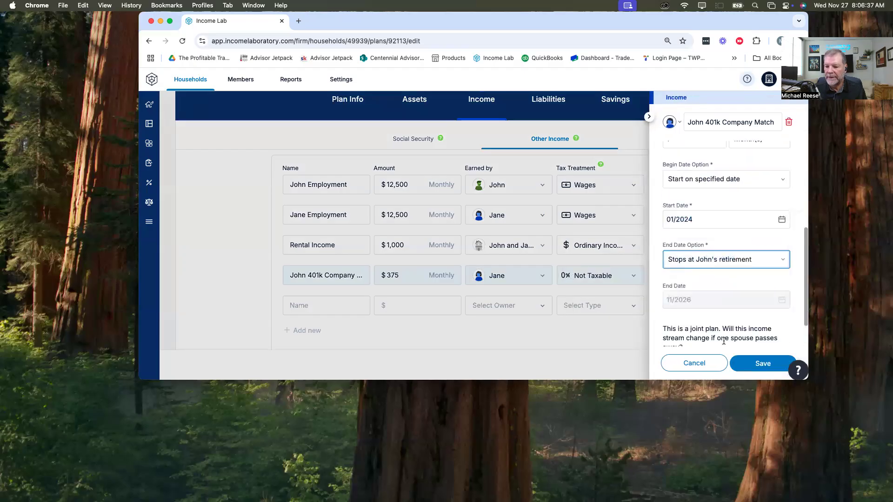
{"action": "left_click", "coordinate": [732, 363]}
Step: Add the wife's 401k Company Match as another income entry of $375 earned by the wife
{"action": "left_click", "coordinate": [330, 305]}
{"action": "type", "text": "Jane "}
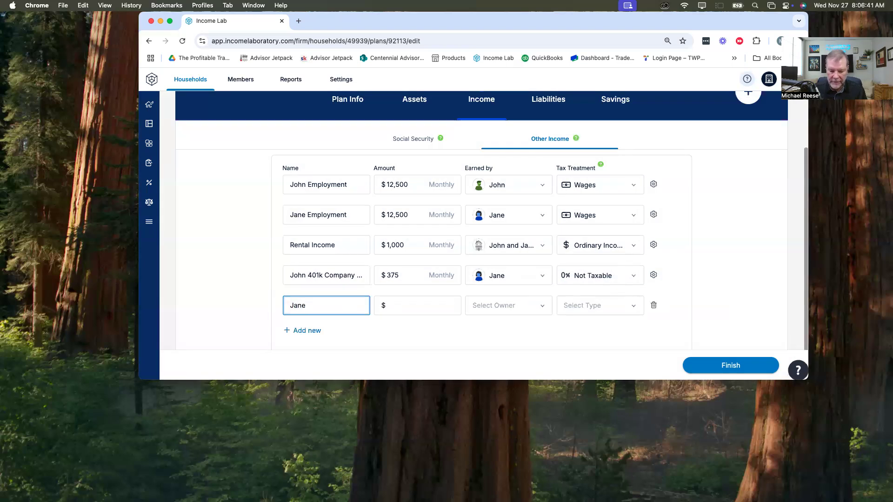
{"action": "type", "text": "401k Company Match"}
{"action": "key", "text": "Tab"}
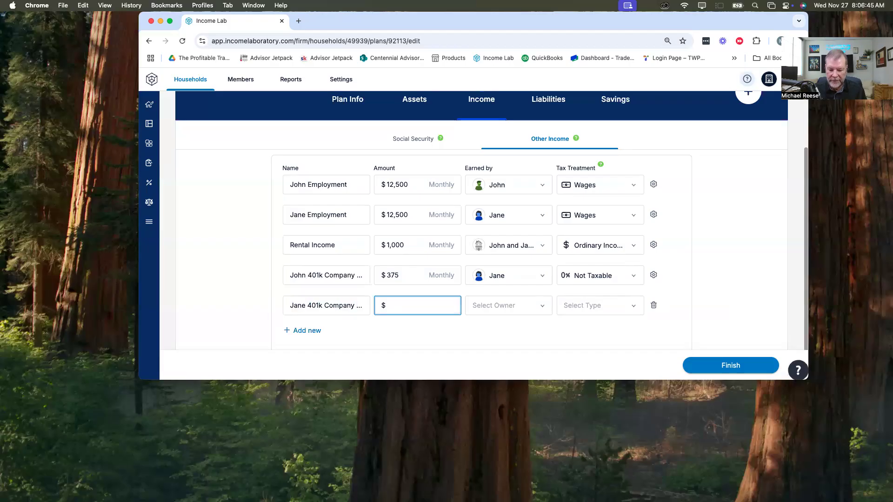
{"action": "left_click", "coordinate": [499, 303]}
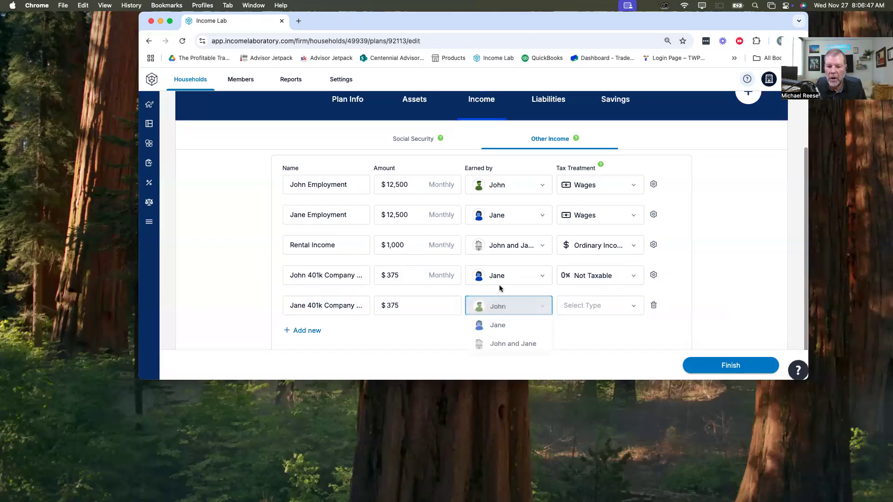
{"action": "left_click", "coordinate": [498, 327]}
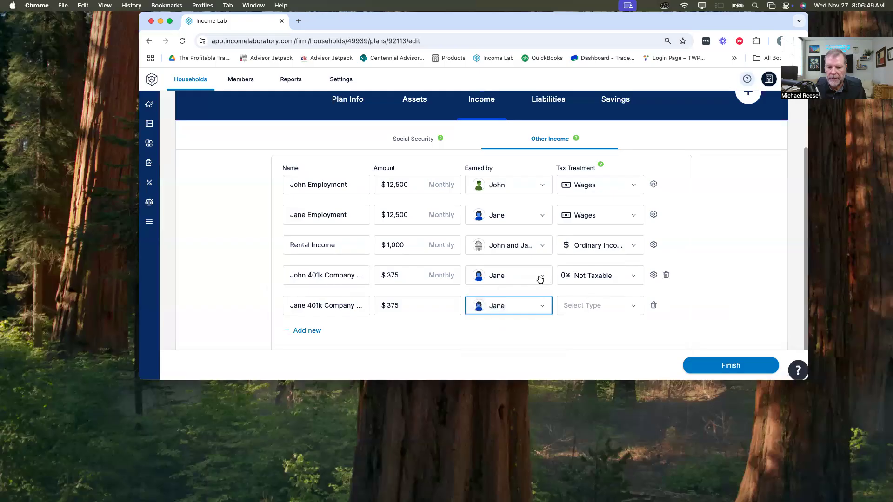
Step: Reassign the husband's company match income to the husband and set the wife's match income to Not Taxable
{"action": "left_click", "coordinate": [516, 280]}
{"action": "left_click", "coordinate": [497, 256]}
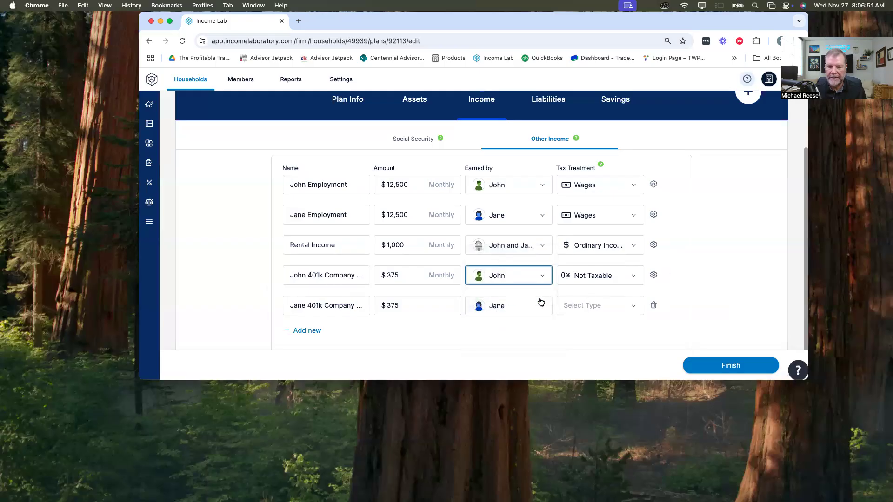
{"action": "left_click", "coordinate": [606, 302]}
{"action": "left_click", "coordinate": [600, 236]}
Step: Make the wife's company match income stop at her own retirement and save the entry's settings
{"action": "left_click", "coordinate": [653, 306]}
{"action": "scroll", "coordinate": [702, 279], "scroll_direction": "down", "scroll_amount": 5}
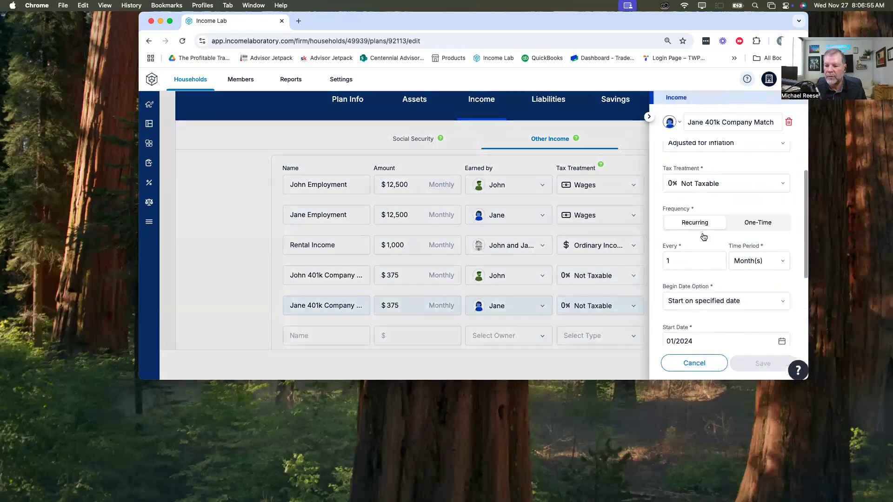
{"action": "left_click", "coordinate": [711, 259]}
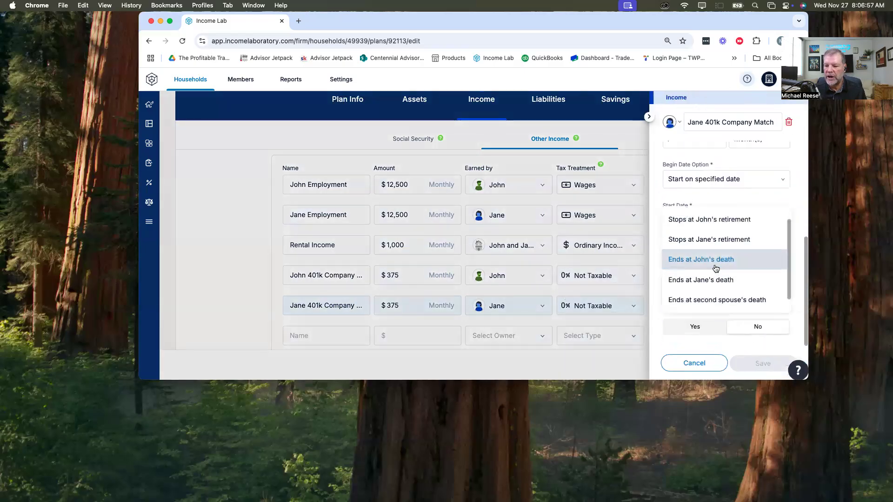
{"action": "left_click", "coordinate": [712, 249]}
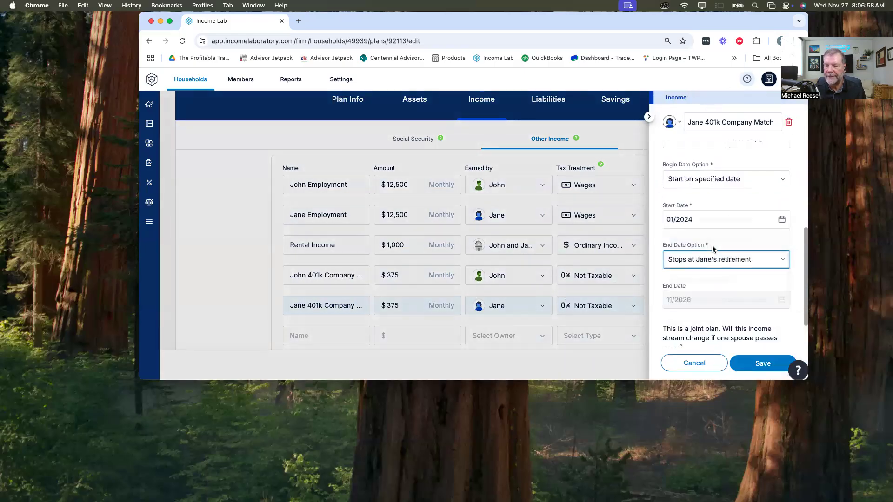
{"action": "left_click", "coordinate": [763, 364]}
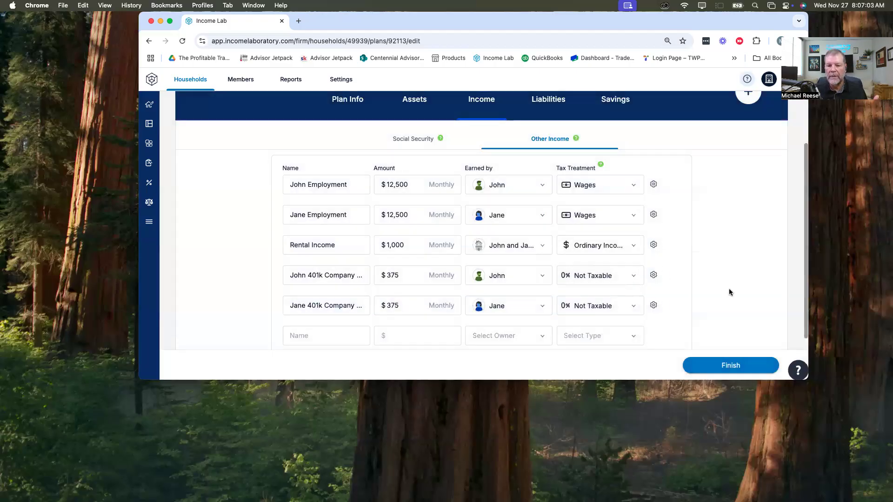
Step: Return to the savings entries and review the company match amounts against the matching income entries
{"action": "scroll", "coordinate": [412, 302], "scroll_direction": "up", "scroll_amount": 1}
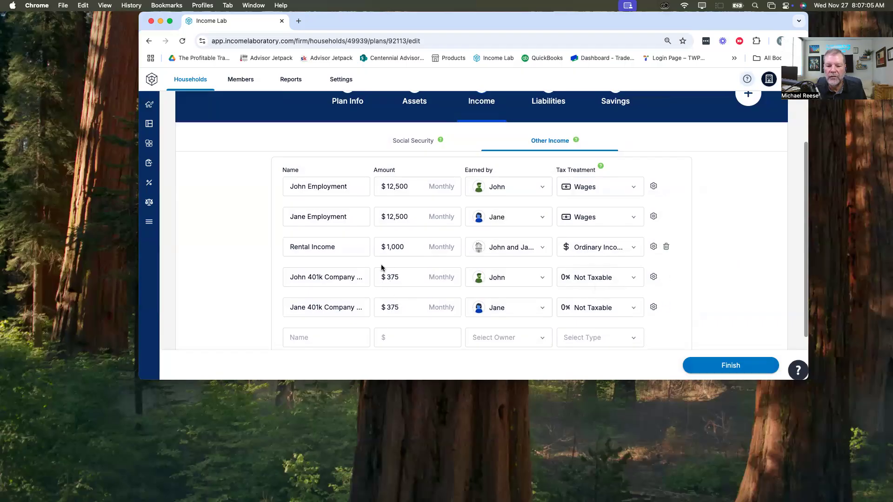
{"action": "left_click", "coordinate": [607, 102]}
{"action": "scroll", "coordinate": [386, 282], "scroll_direction": "down", "scroll_amount": 3}
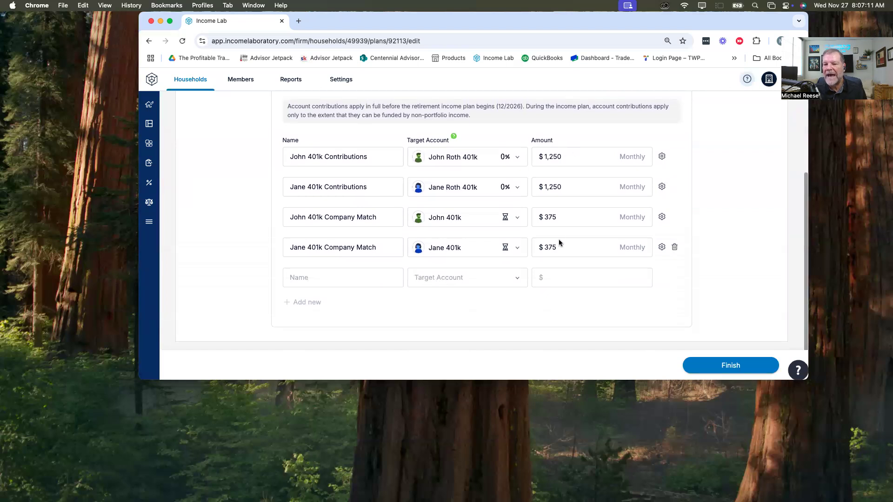
{"action": "left_click_drag", "start_coordinate": [555, 217], "coordinate": [535, 245]}
{"action": "left_click", "coordinate": [743, 229]}
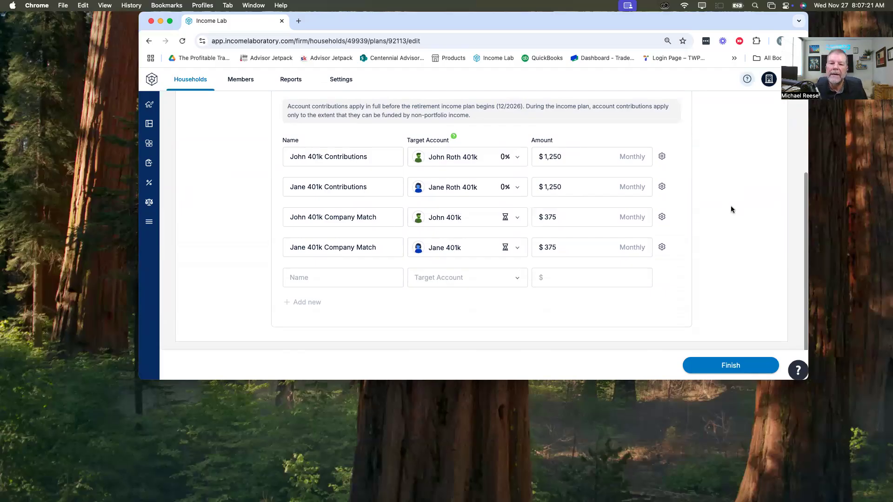
{"action": "scroll", "coordinate": [729, 208], "scroll_direction": "up", "scroll_amount": 3}
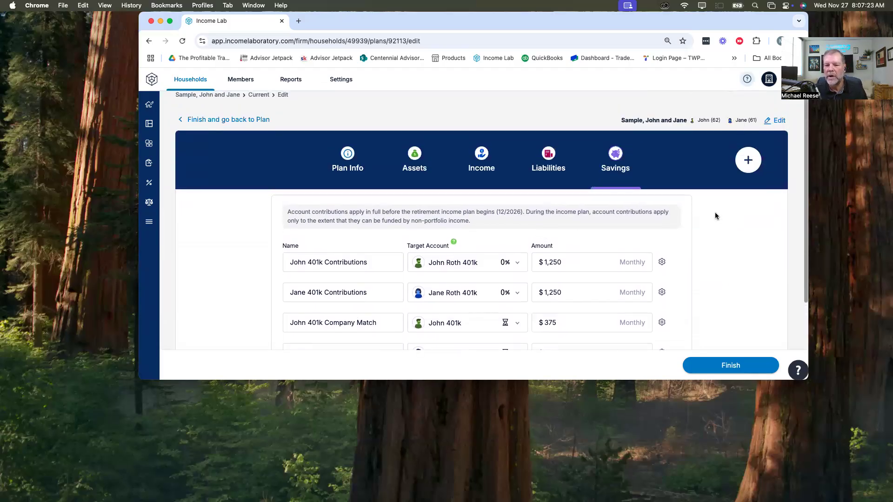
Step: Add an Expenses section to the Current plan
{"action": "scroll", "coordinate": [715, 215], "scroll_direction": "down", "scroll_amount": 2}
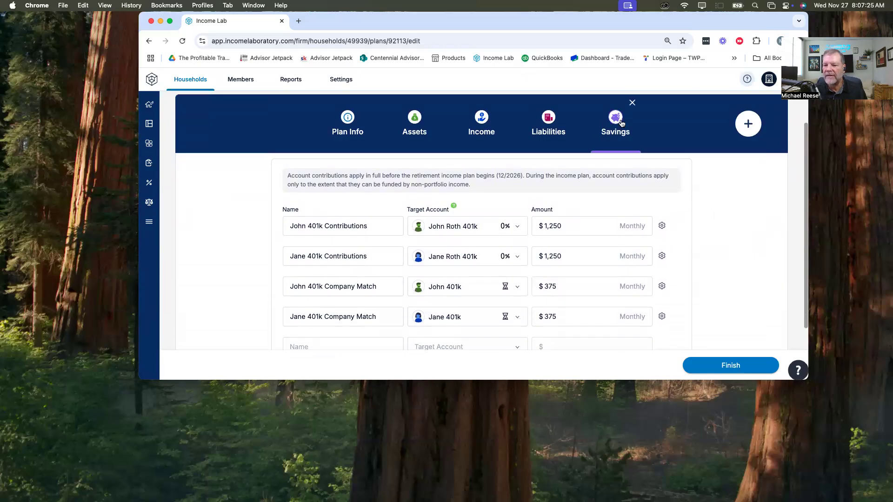
{"action": "left_click", "coordinate": [755, 122]}
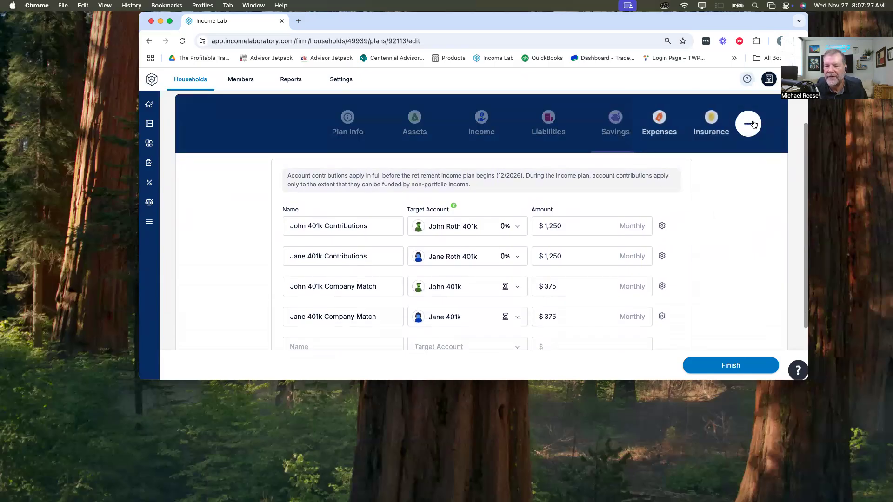
{"action": "left_click", "coordinate": [652, 118]}
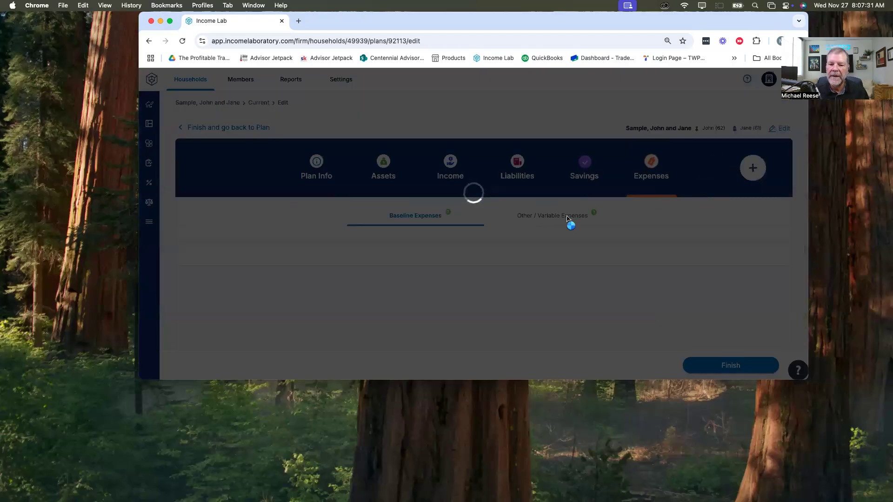
{"action": "scroll", "coordinate": [284, 225], "scroll_direction": "down", "scroll_amount": 1}
{"action": "scroll", "coordinate": [282, 227], "scroll_direction": "up", "scroll_amount": 1}
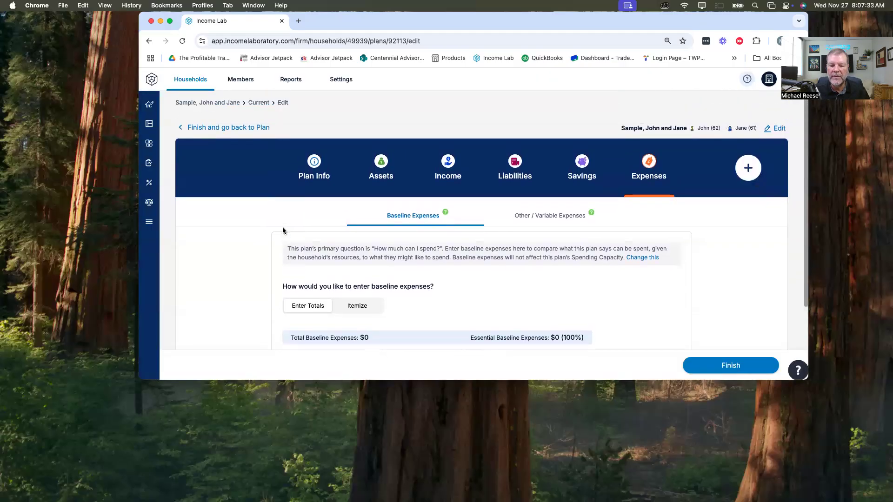
Step: Set the plan's total monthly baseline expenses to $10,000
{"action": "scroll", "coordinate": [283, 231], "scroll_direction": "down", "scroll_amount": 3}
{"action": "left_click", "coordinate": [303, 293]}
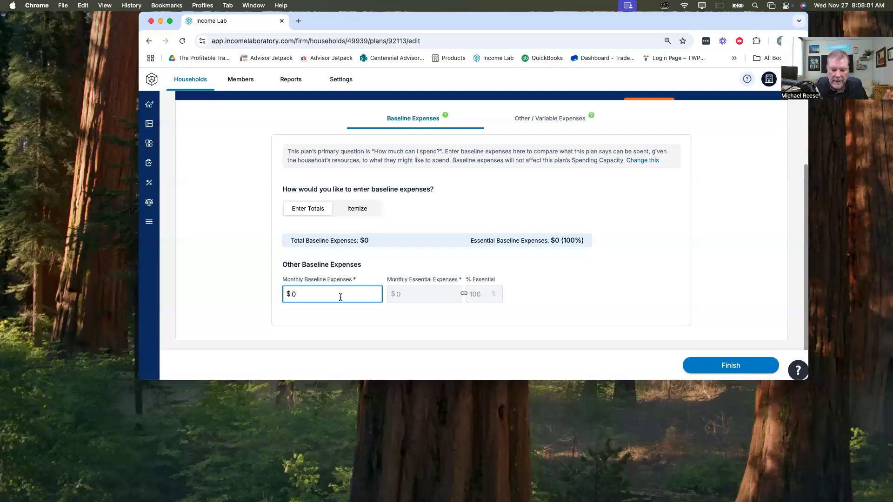
{"action": "type", "text": "10,000"}
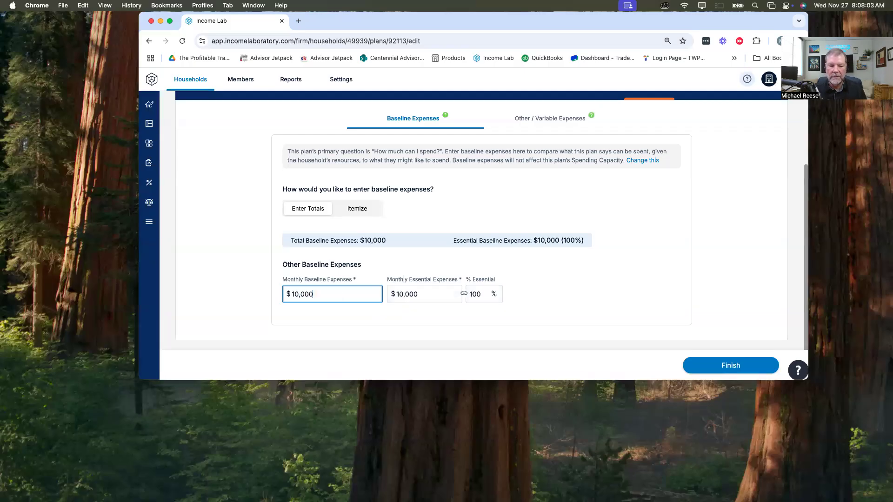
{"action": "key", "text": "Tab"}
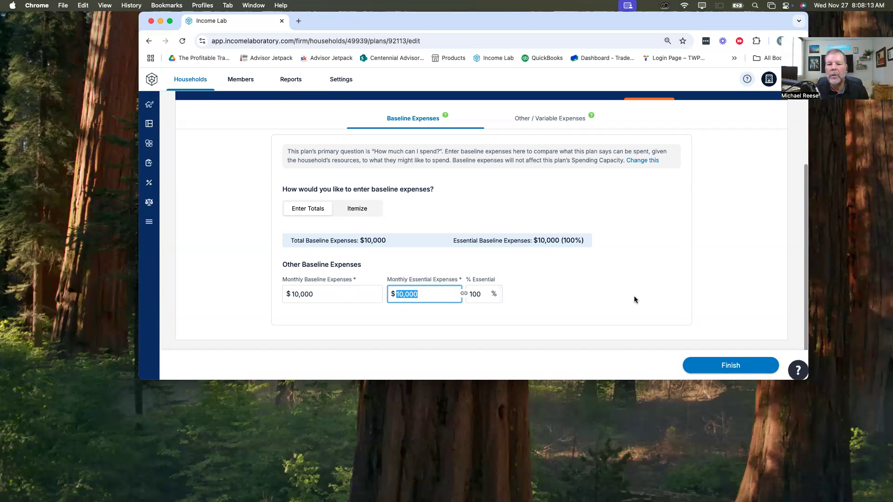
Step: Change the primary plan question to "How can I spend $10,000?"
{"action": "left_click", "coordinate": [642, 161]}
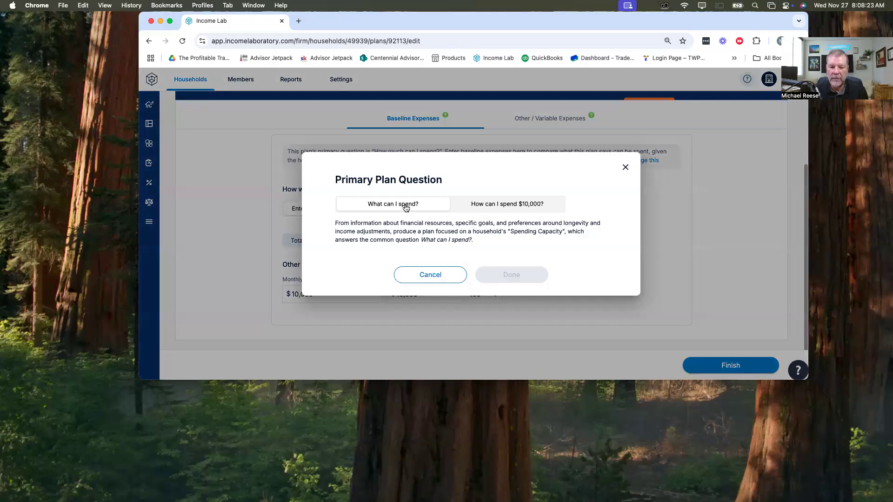
{"action": "left_click", "coordinate": [511, 206]}
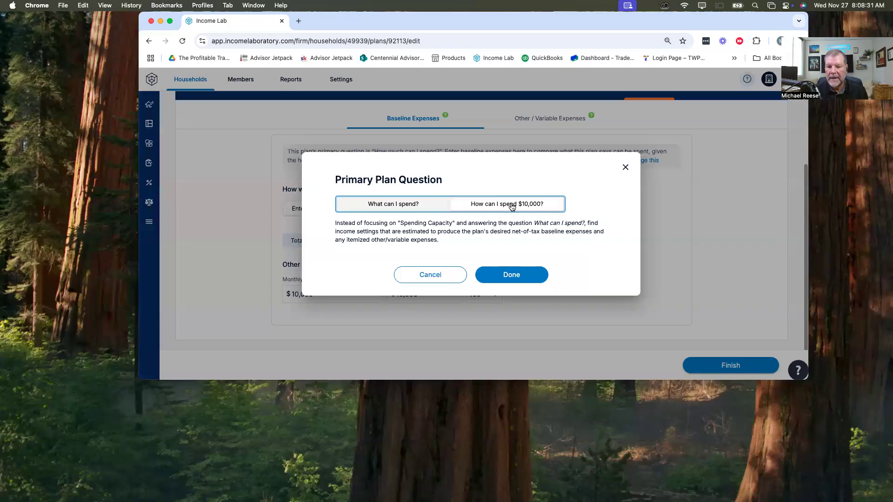
{"action": "left_click", "coordinate": [506, 275]}
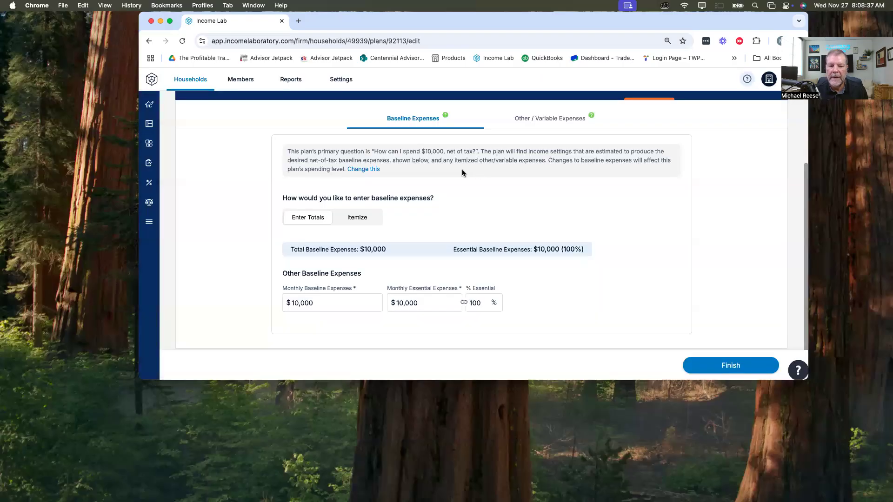
Step: Set the monthly baseline expenses to $8,000
{"action": "left_click", "coordinate": [293, 302]}
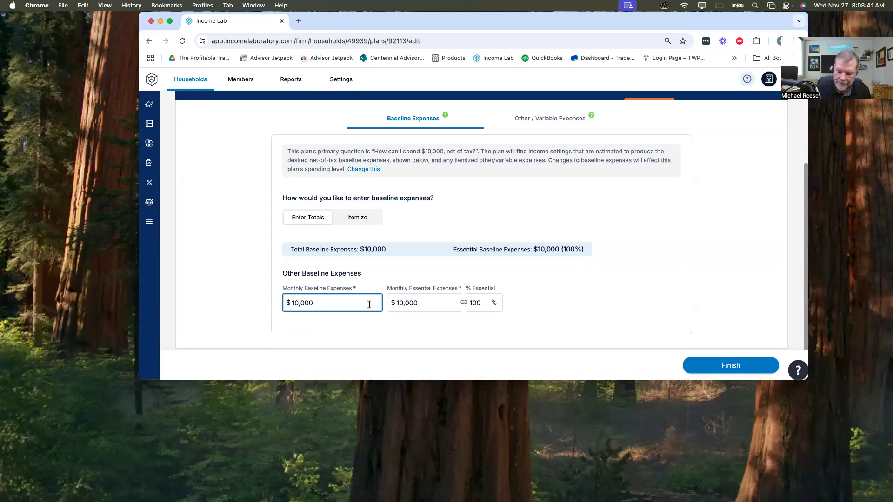
{"action": "key", "text": "super+a"}
{"action": "type", "text": "8,000"}
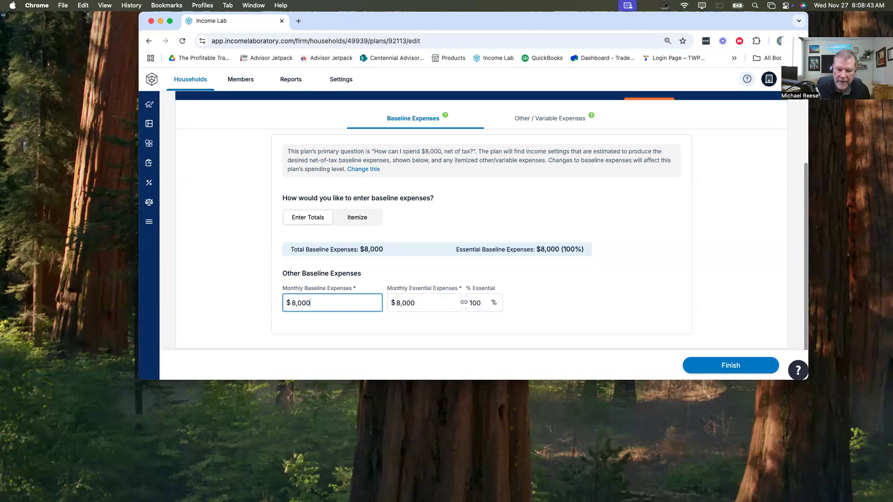
{"action": "left_click", "coordinate": [610, 293]}
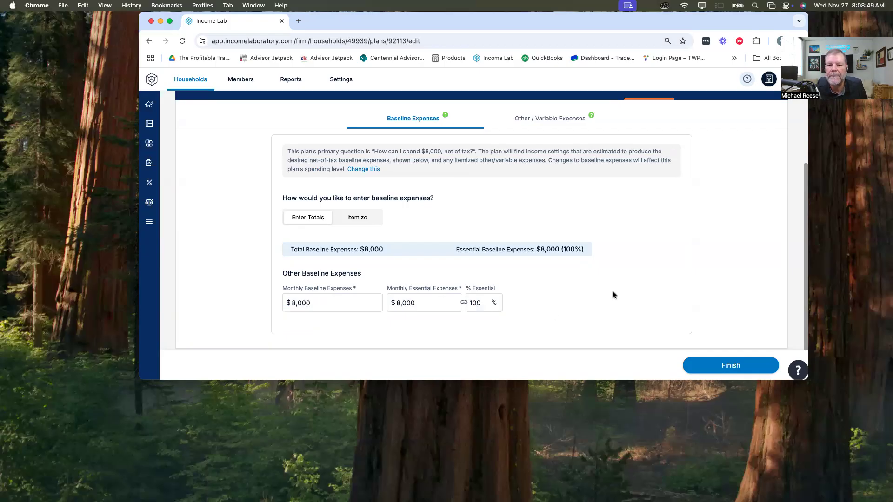
Step: Review the entry form for other and variable expenses
{"action": "scroll", "coordinate": [613, 291], "scroll_direction": "up", "scroll_amount": 3}
{"action": "mouse_move", "coordinate": [644, 183]}
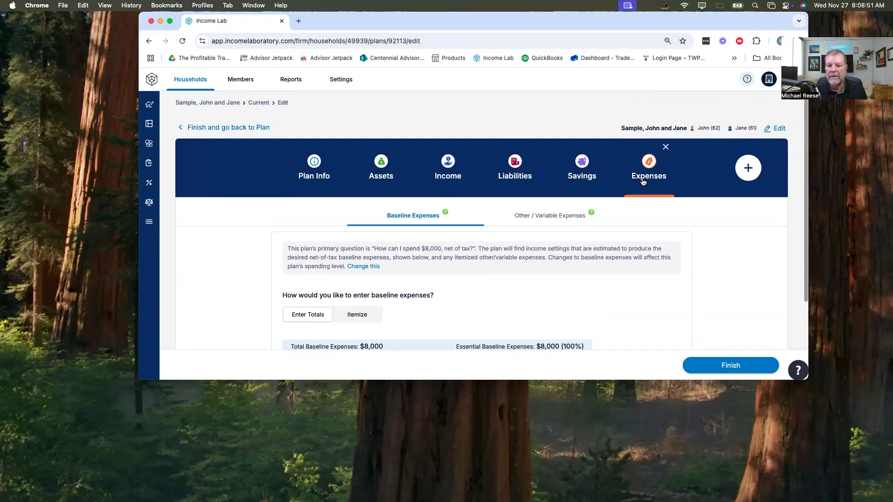
{"action": "left_click", "coordinate": [533, 216]}
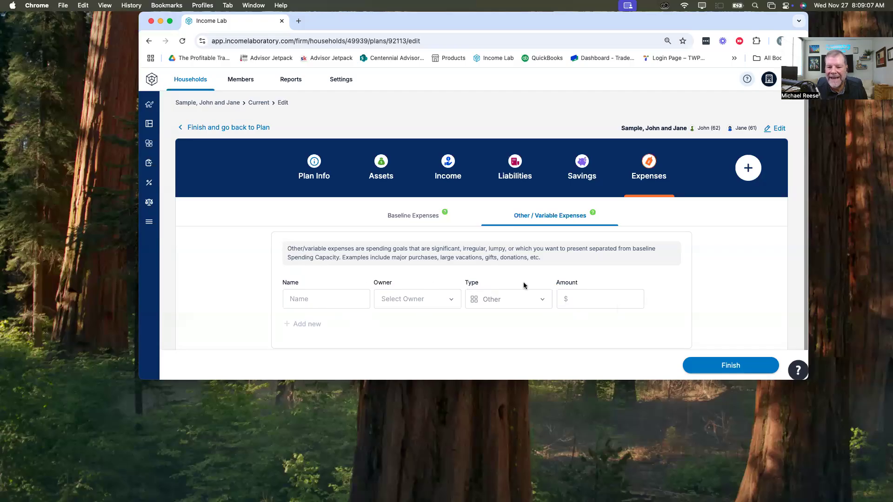
Step: Add an Insurance section and enter a $500,000 term policy insuring the husband, keeping the default coverage dates
{"action": "left_click", "coordinate": [748, 167]}
{"action": "left_click", "coordinate": [710, 166]}
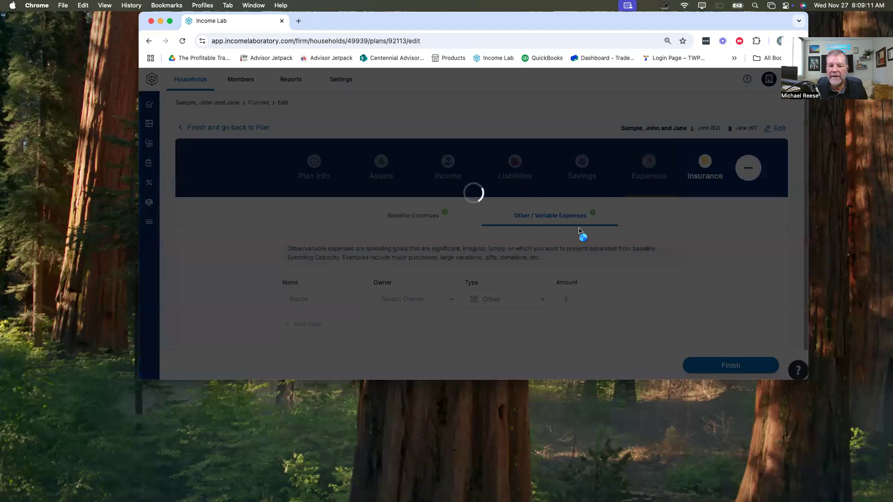
{"action": "left_click", "coordinate": [296, 237]}
{"action": "type", "text": "John"}
{"action": "key", "text": "Tab"}
{"action": "key", "text": "Tab"}
{"action": "key", "text": "Tab"}
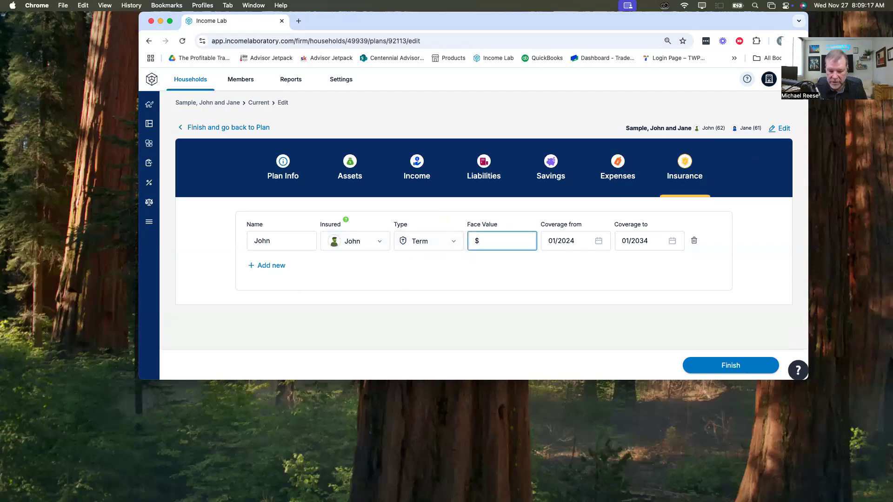
{"action": "type", "text": "5000000"}
{"action": "key", "text": "Tab"}
{"action": "key", "text": "Tab"}
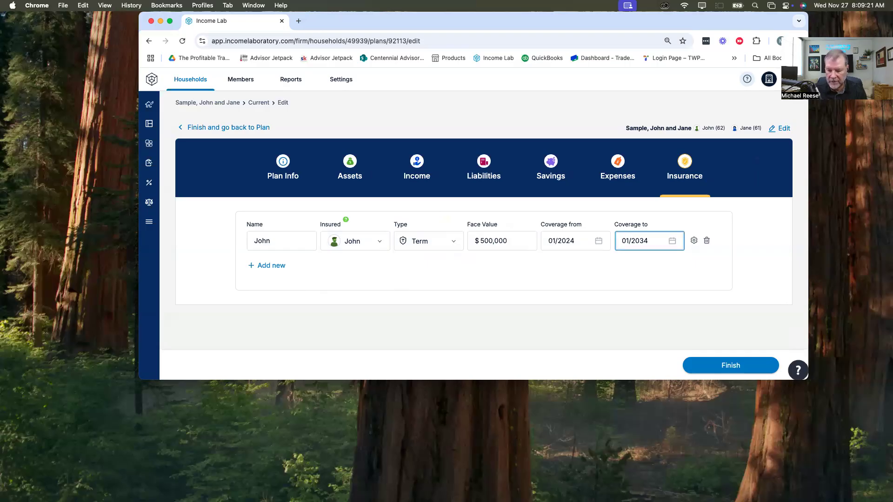
{"action": "key", "text": "Tab"}
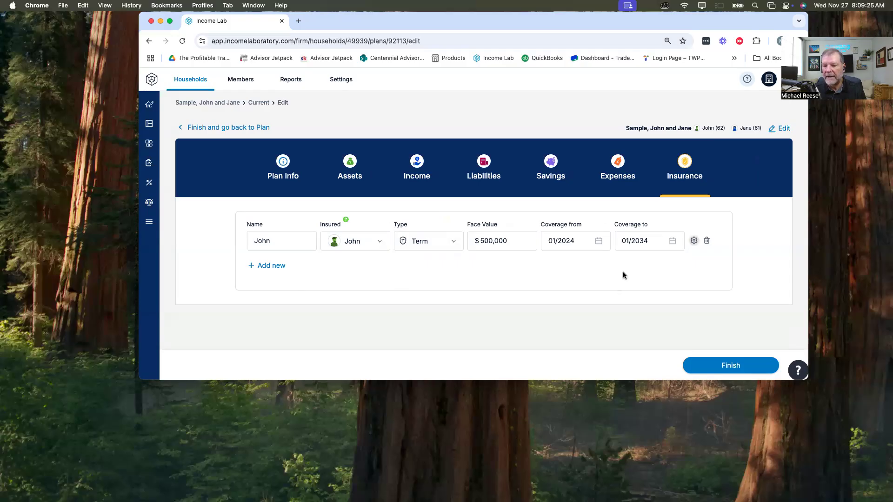
Step: Add a second $500,000 term policy insuring the wife
{"action": "left_click", "coordinate": [268, 266]}
{"action": "type", "text": "Jane"}
{"action": "key", "text": "Tab"}
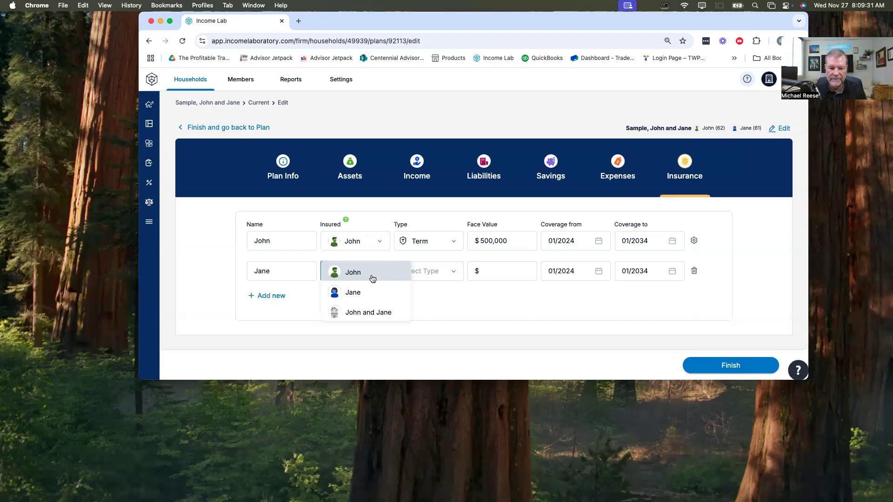
{"action": "left_click", "coordinate": [369, 291]}
{"action": "left_click", "coordinate": [421, 275]}
{"action": "type", "text": "5000"}
{"action": "key", "text": "Tab"}
{"action": "left_click", "coordinate": [511, 271]}
{"action": "type", "text": "0"}
{"action": "key", "text": "Tab"}
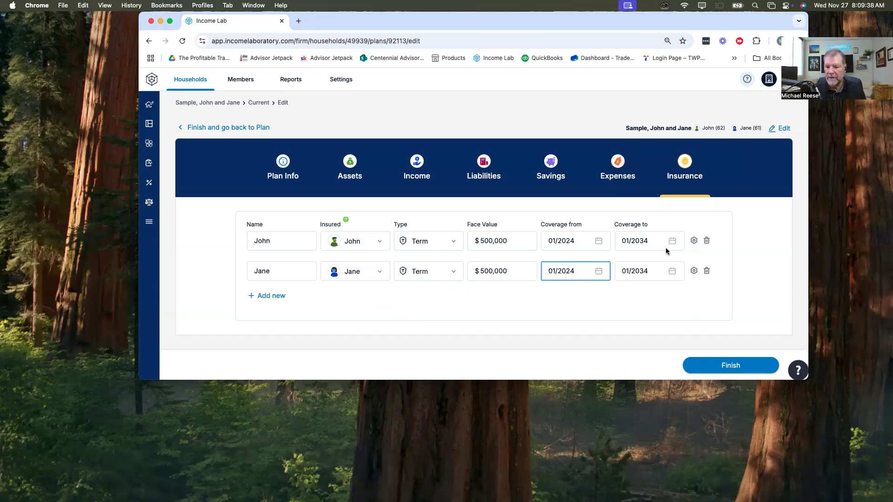
Step: Check the premium settings of the husband's term policy and leave them without saving
{"action": "left_click", "coordinate": [694, 241]}
{"action": "scroll", "coordinate": [712, 232], "scroll_direction": "down", "scroll_amount": 5}
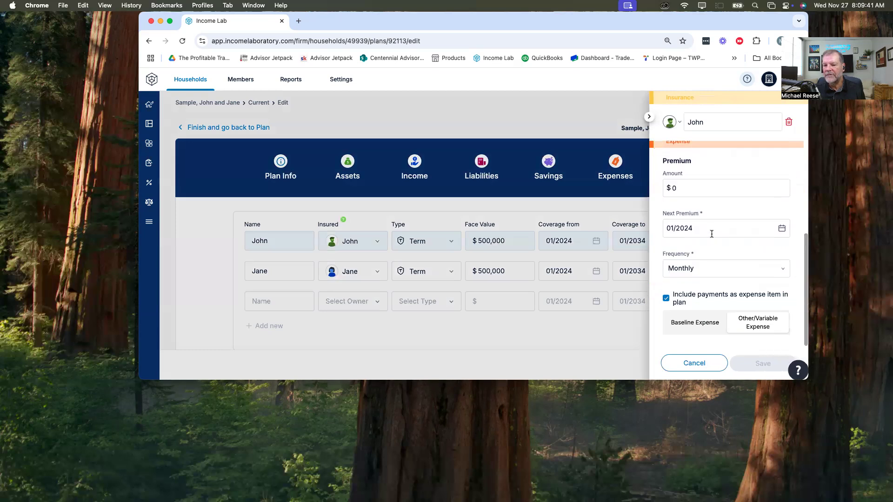
{"action": "left_click", "coordinate": [695, 365]}
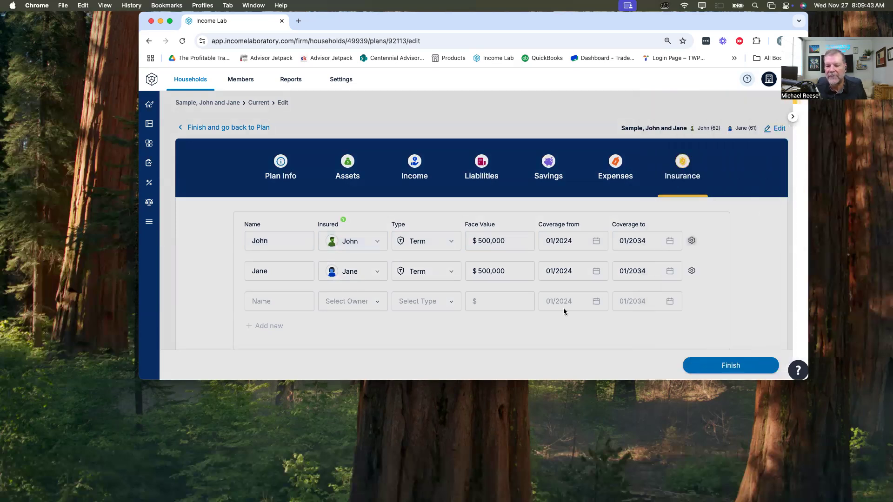
Step: Finish editing the plan to generate its dashboard and open the Advanced Plan Settings
{"action": "left_click", "coordinate": [727, 370]}
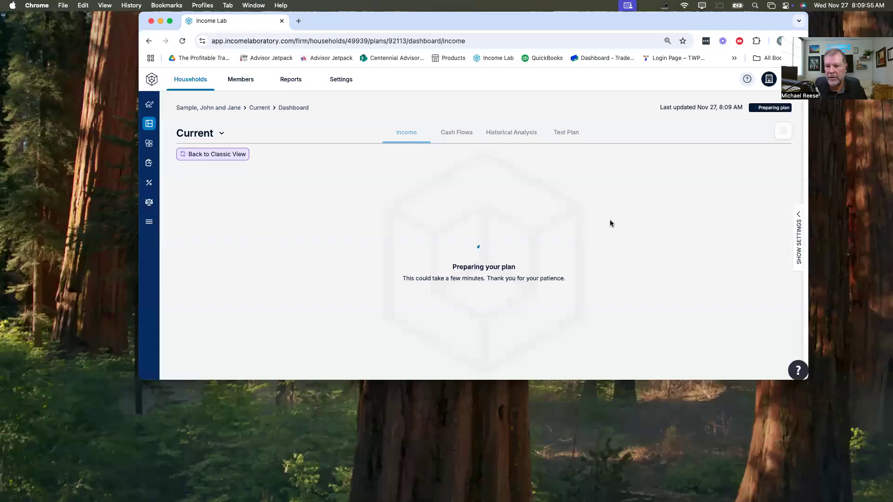
{"action": "left_click_drag", "start_coordinate": [678, 26], "coordinate": [618, 30]}
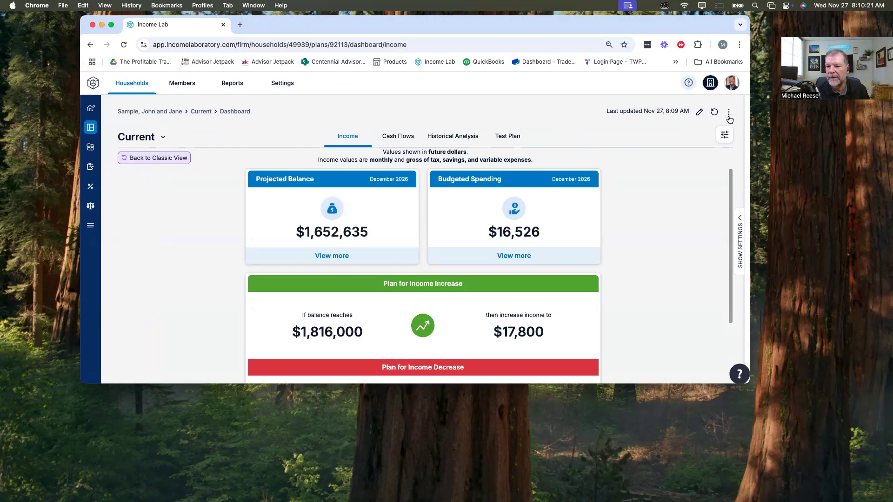
{"action": "left_click", "coordinate": [729, 113]}
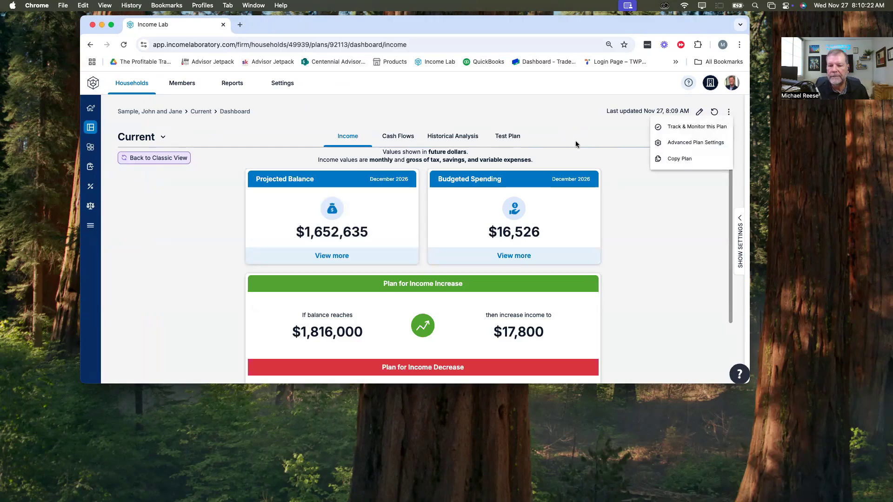
{"action": "left_click", "coordinate": [689, 144]}
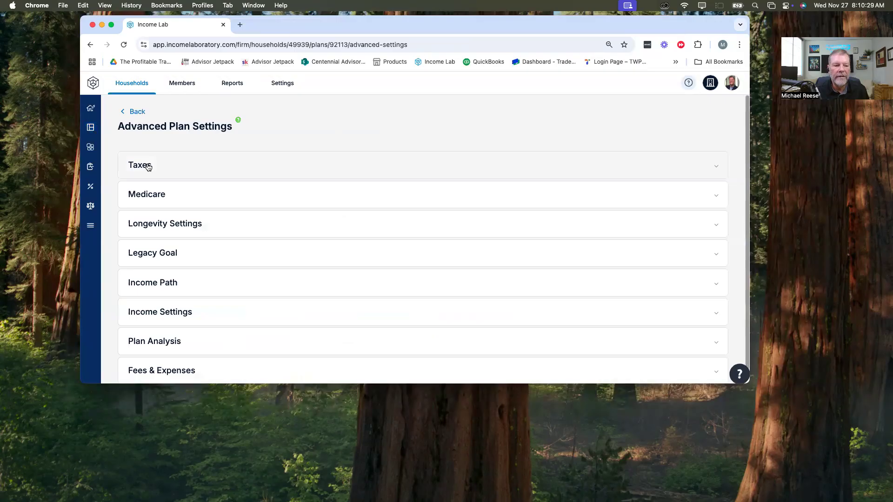
Step: Review the plan's tax settings, including QCDs, 2026 TCJA sunsetting and the local tax rate
{"action": "left_click", "coordinate": [148, 167]}
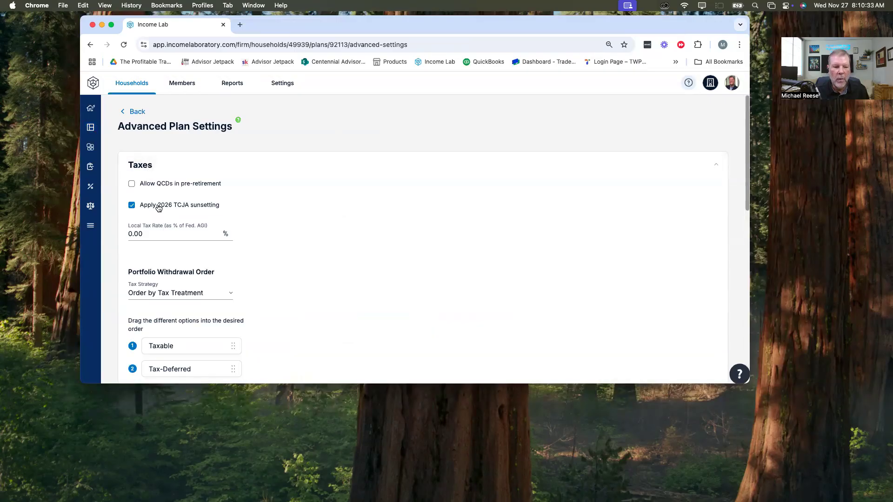
{"action": "scroll", "coordinate": [286, 205], "scroll_direction": "down", "scroll_amount": 2}
{"action": "scroll", "coordinate": [285, 205], "scroll_direction": "down", "scroll_amount": 2}
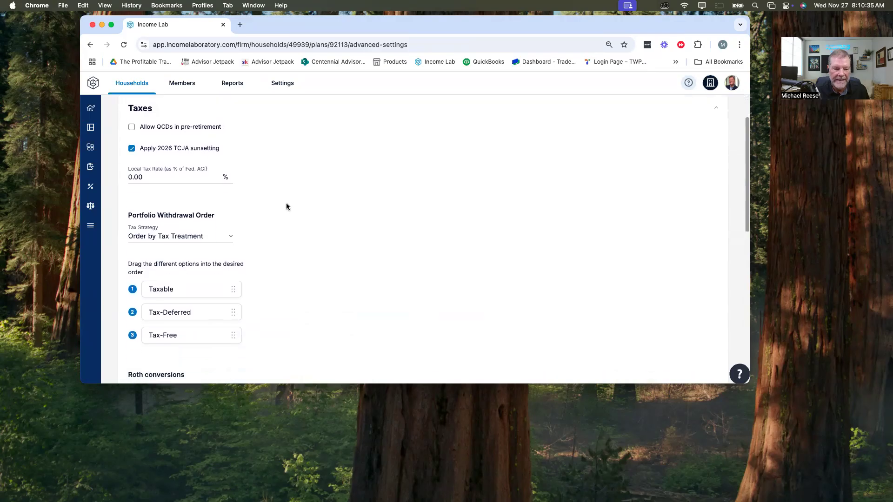
{"action": "scroll", "coordinate": [279, 209], "scroll_direction": "up", "scroll_amount": 3}
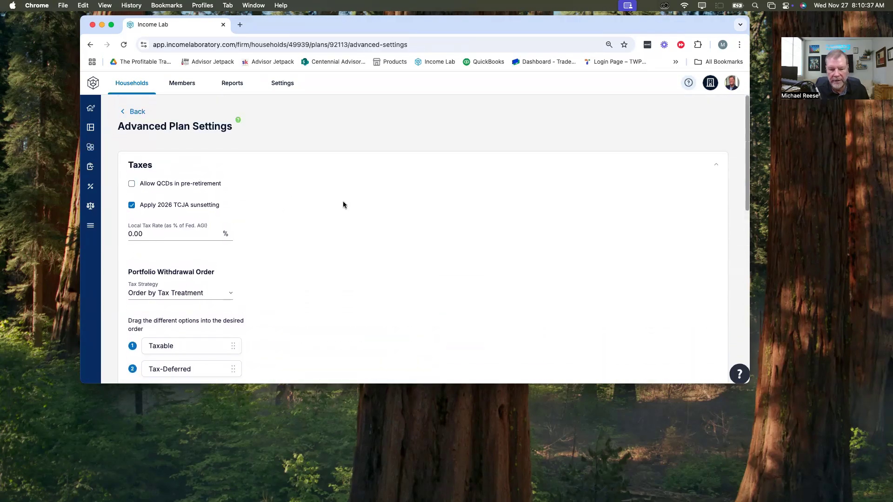
{"action": "scroll", "coordinate": [342, 202], "scroll_direction": "down", "scroll_amount": 1}
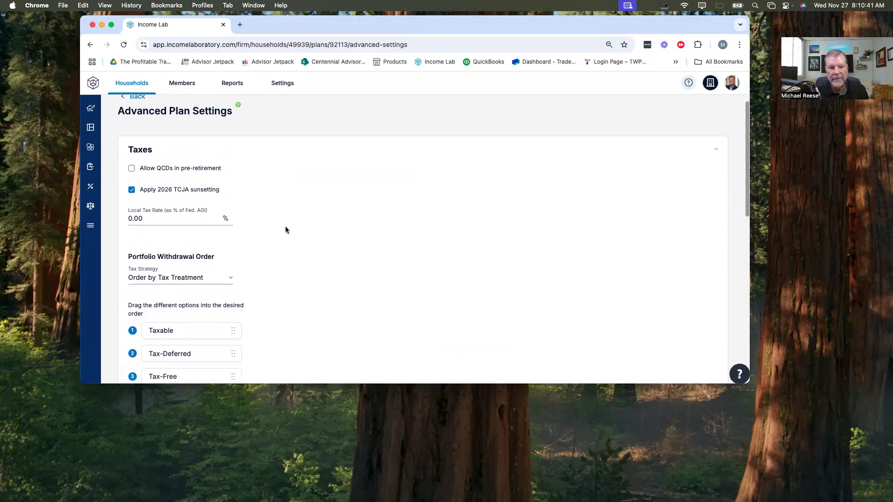
Step: Try placing Tax-Deferred ahead of Taxable in the portfolio withdrawal order, and restore Taxable to first place
{"action": "scroll", "coordinate": [288, 228], "scroll_direction": "down", "scroll_amount": 3}
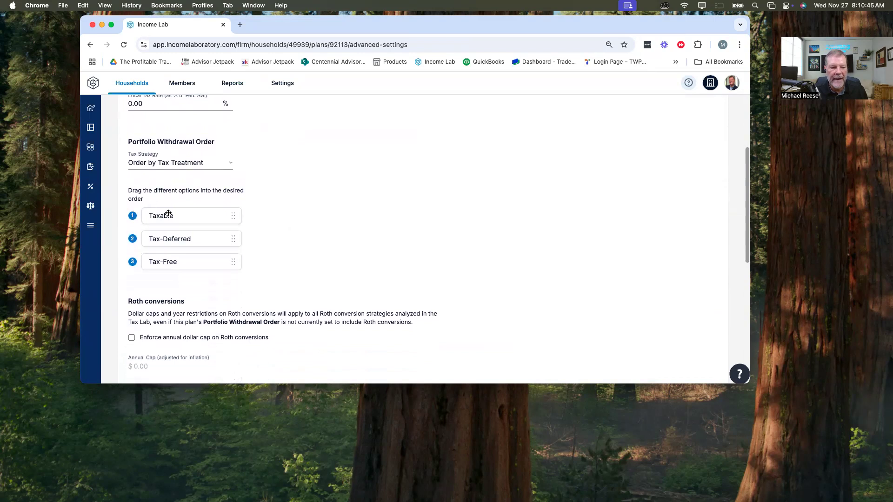
{"action": "left_click_drag", "start_coordinate": [173, 218], "coordinate": [175, 252]}
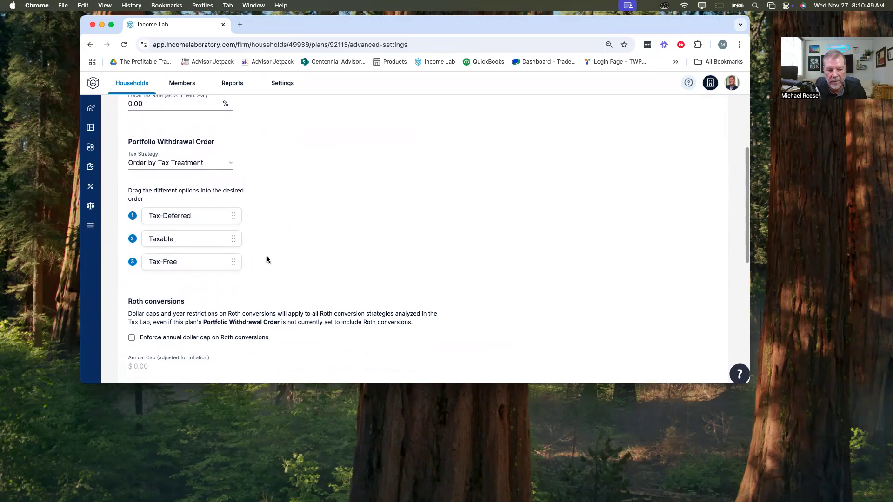
{"action": "left_click_drag", "start_coordinate": [179, 241], "coordinate": [178, 216]}
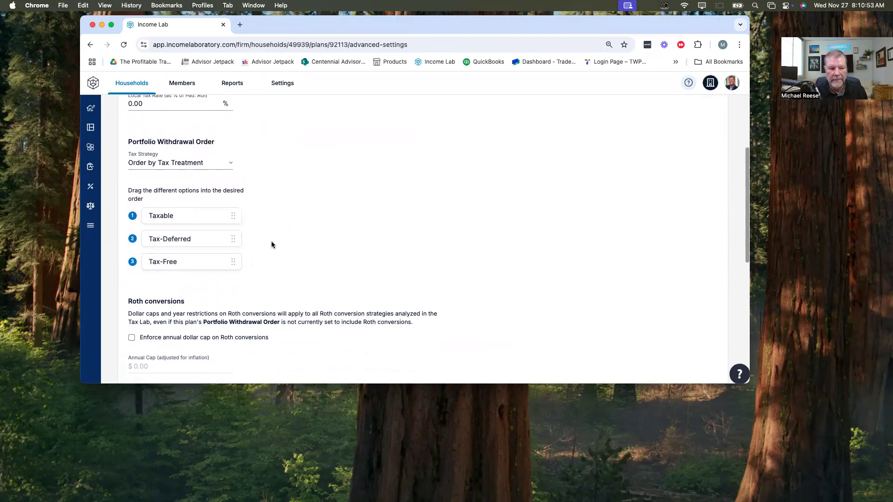
Step: Enable specifying the years when Roth conversions are allowed and save the year selection with 2024 through 2059 all selected
{"action": "scroll", "coordinate": [271, 243], "scroll_direction": "down", "scroll_amount": 4}
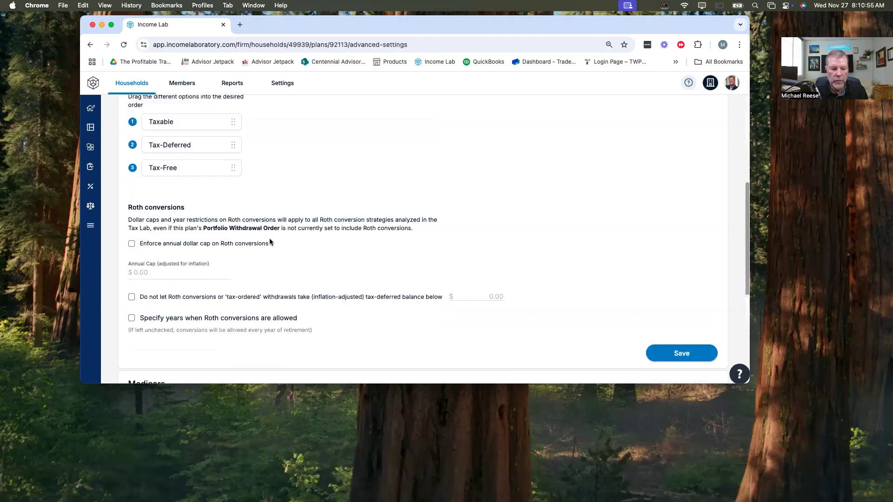
{"action": "scroll", "coordinate": [269, 238], "scroll_direction": "down", "scroll_amount": 5}
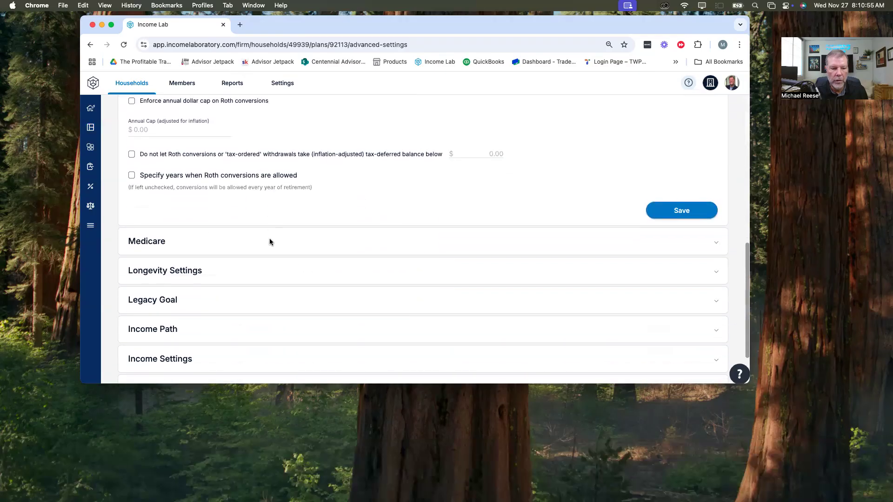
{"action": "left_click", "coordinate": [132, 176]}
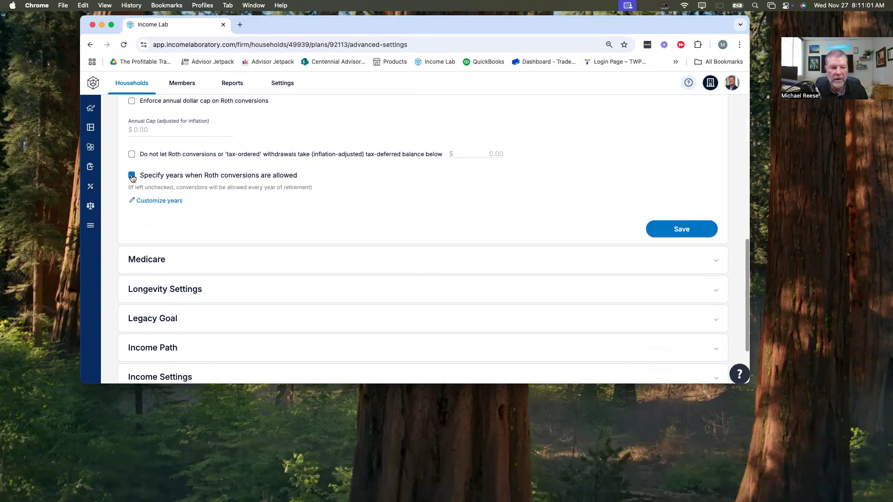
{"action": "left_click", "coordinate": [154, 201]}
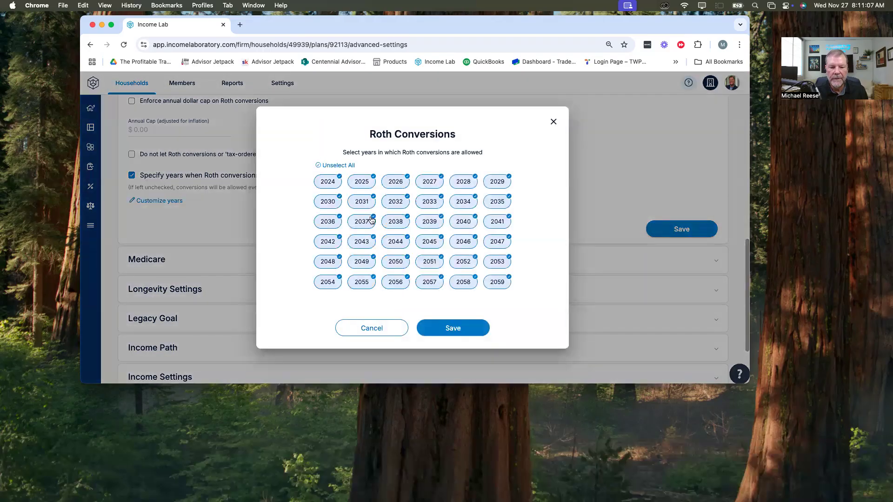
{"action": "left_click", "coordinate": [470, 329]}
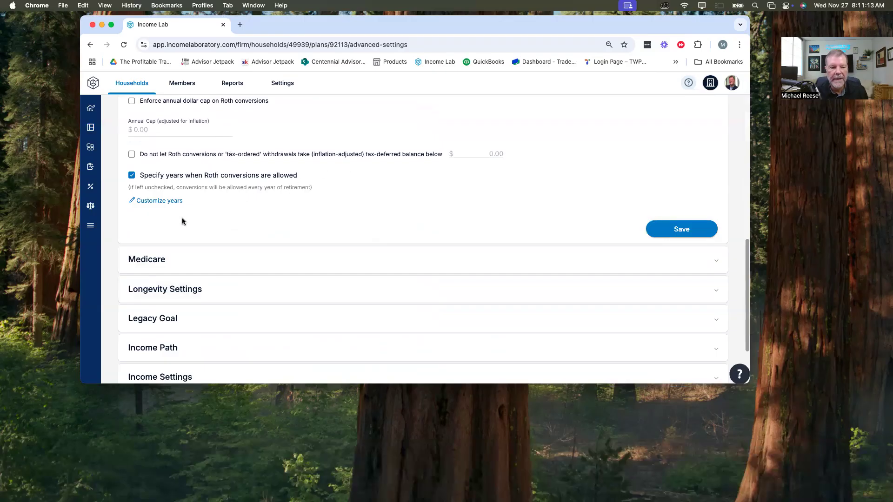
Step: Review both spouses' Medicare settings, including Part B and D coverage, Part D premiums and start age
{"action": "scroll", "coordinate": [183, 221], "scroll_direction": "down", "scroll_amount": 2}
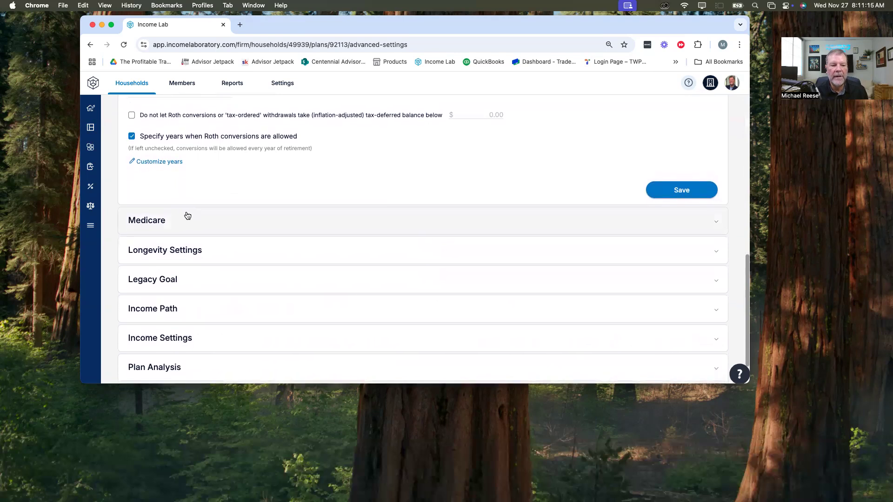
{"action": "scroll", "coordinate": [187, 215], "scroll_direction": "down", "scroll_amount": 2}
{"action": "left_click", "coordinate": [161, 176]}
{"action": "scroll", "coordinate": [261, 194], "scroll_direction": "down", "scroll_amount": 1}
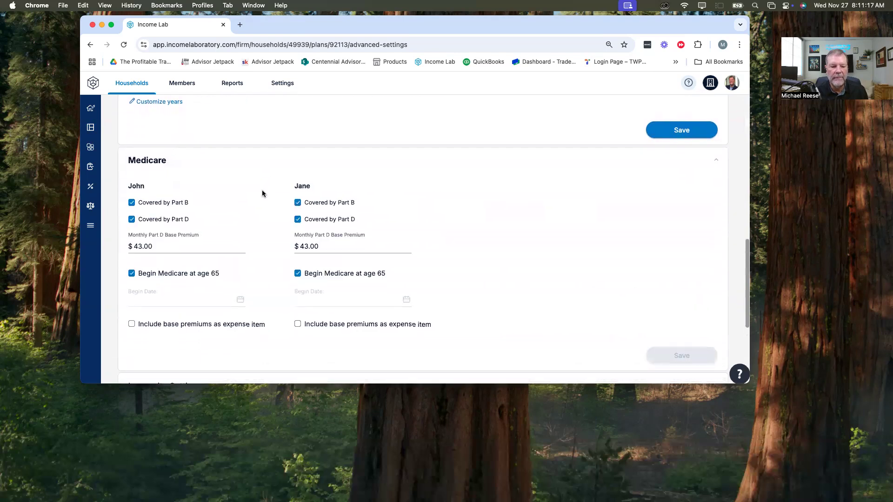
{"action": "scroll", "coordinate": [191, 186], "scroll_direction": "down", "scroll_amount": 5}
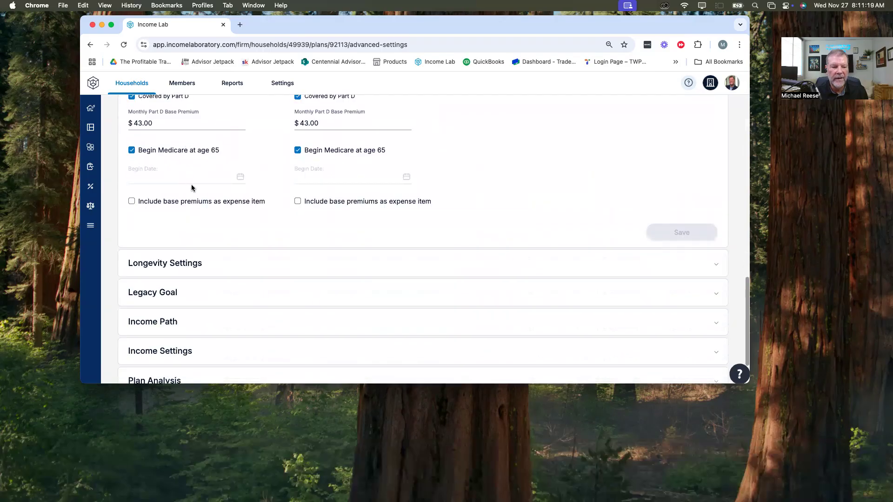
{"action": "scroll", "coordinate": [191, 188], "scroll_direction": "down", "scroll_amount": 2}
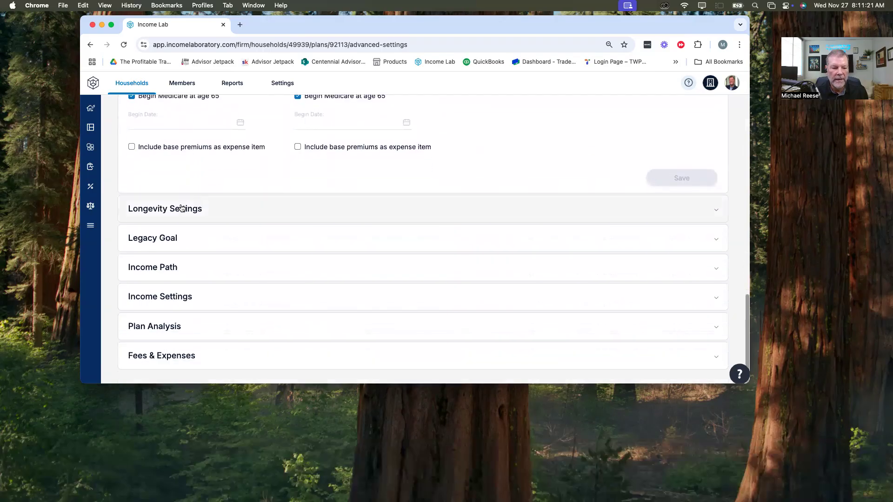
Step: Check the plan's Legacy Goal settings and expand Fees & Expenses
{"action": "left_click", "coordinate": [166, 237]}
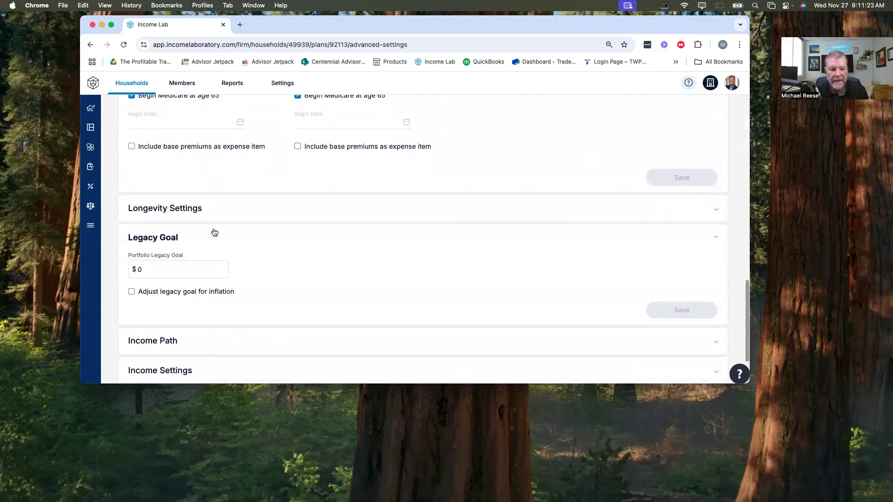
{"action": "scroll", "coordinate": [113, 202], "scroll_direction": "down", "scroll_amount": 3}
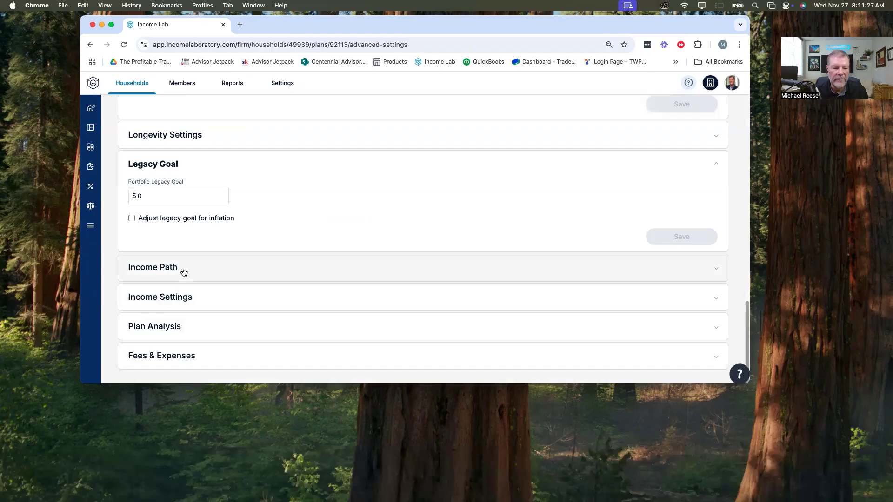
{"action": "left_click", "coordinate": [176, 354]}
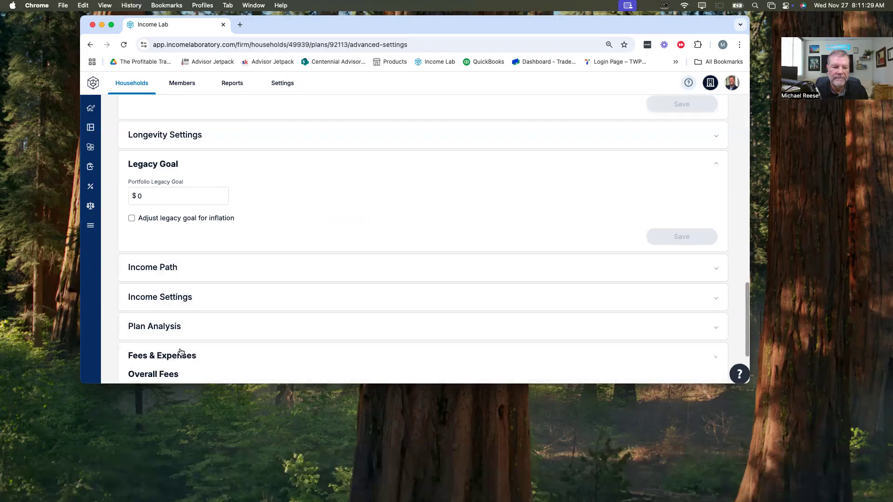
{"action": "scroll", "coordinate": [208, 311], "scroll_direction": "down", "scroll_amount": 4}
Step: Switch the husband's longevity setting to a specific end date, set it to 11/2046, and save the Longevity Settings
{"action": "scroll", "coordinate": [204, 305], "scroll_direction": "up", "scroll_amount": 7}
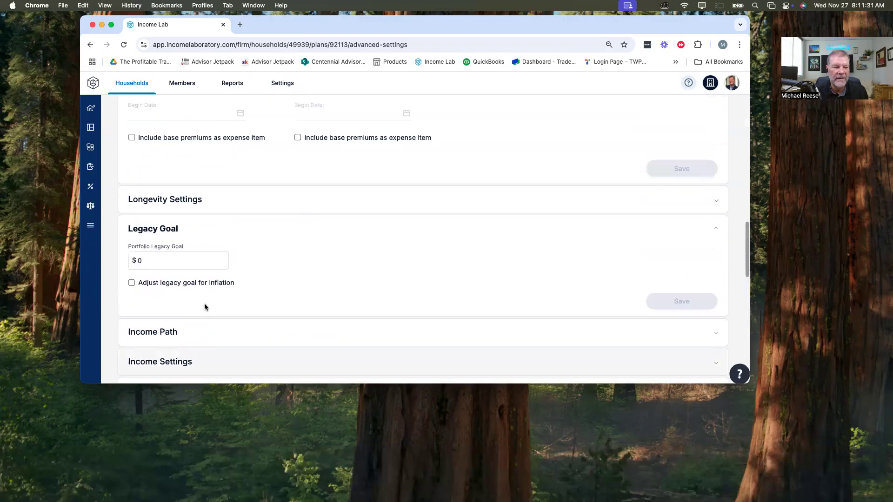
{"action": "scroll", "coordinate": [242, 225], "scroll_direction": "up", "scroll_amount": 3}
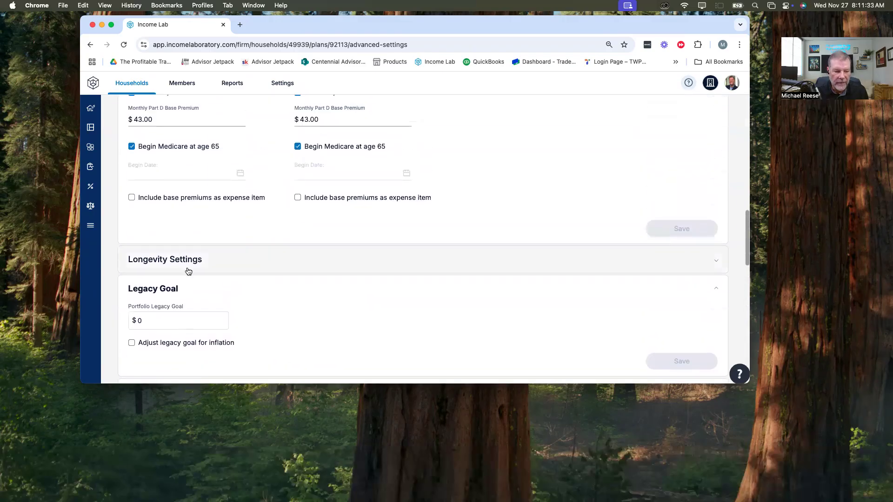
{"action": "left_click", "coordinate": [164, 261]}
{"action": "scroll", "coordinate": [358, 210], "scroll_direction": "down", "scroll_amount": 5}
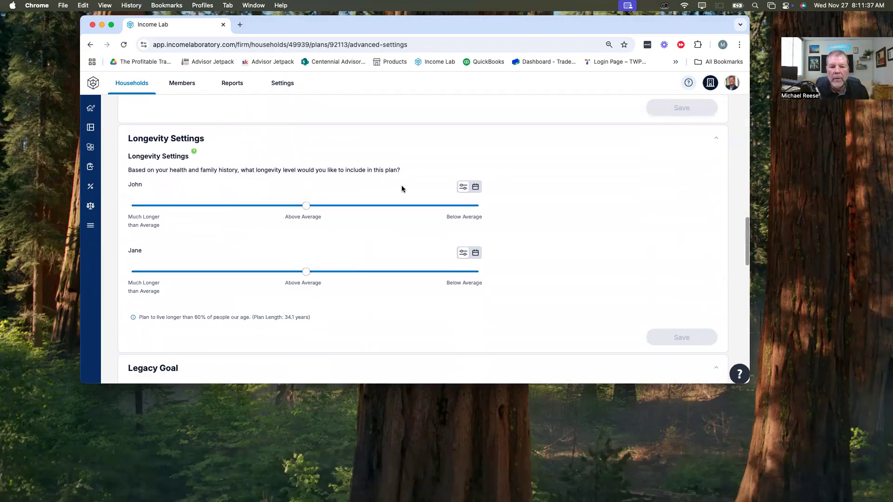
{"action": "left_click", "coordinate": [476, 188]}
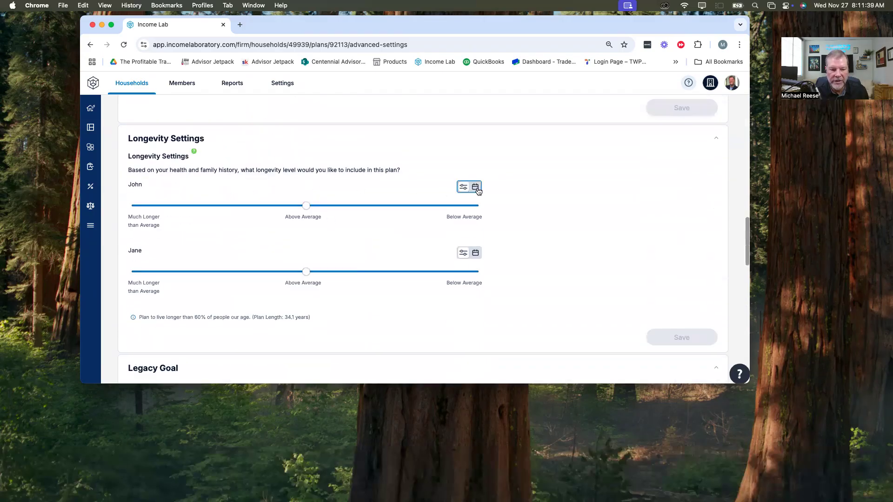
{"action": "left_click", "coordinate": [476, 189]}
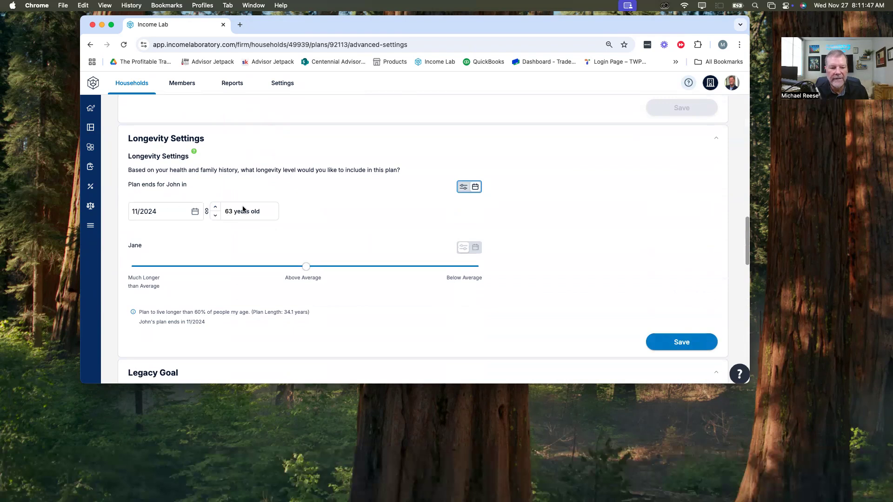
{"action": "left_click", "coordinate": [162, 207]}
{"action": "key", "text": "BackSpace"}
{"action": "key", "text": "BackSpace"}
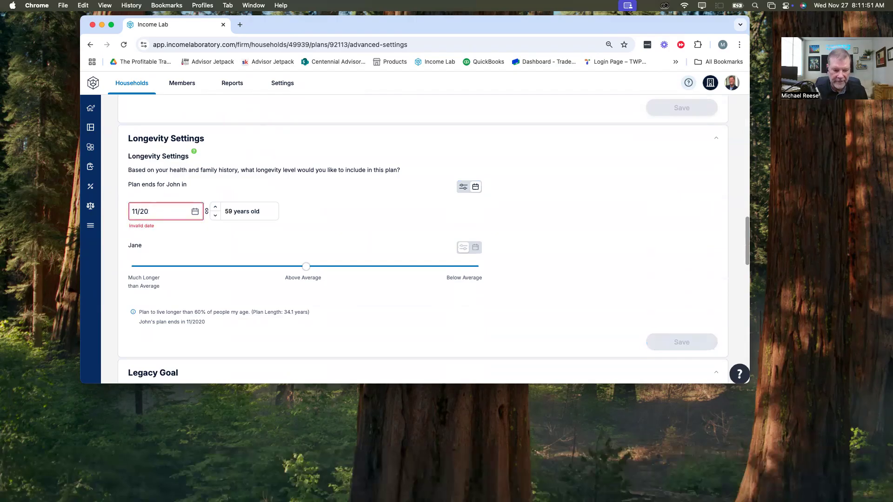
{"action": "type", "text": "46"}
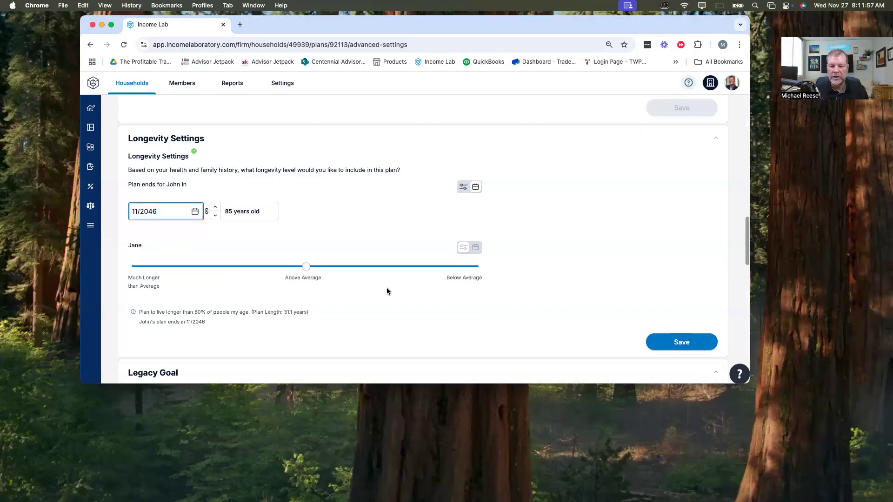
{"action": "left_click", "coordinate": [678, 342]}
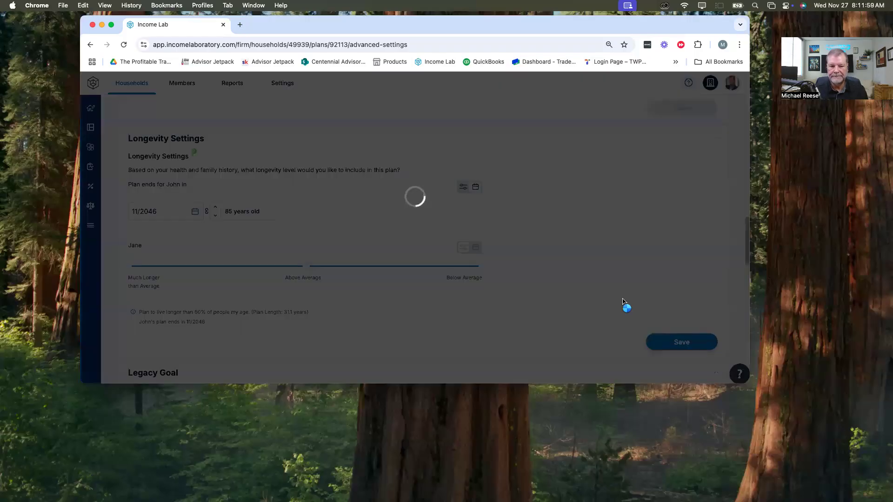
Step: Save the Taxes section with its Roth conversion year setting and return to the plan dashboard
{"action": "scroll", "coordinate": [607, 291], "scroll_direction": "up", "scroll_amount": 10}
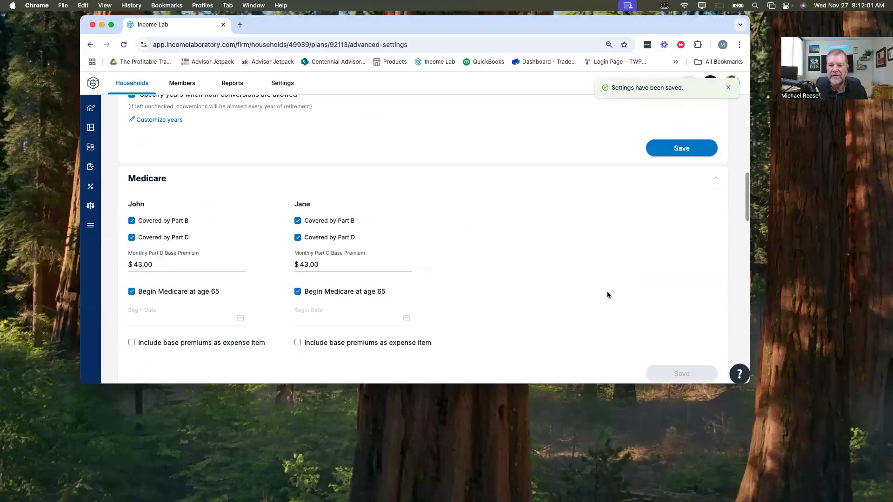
{"action": "left_click", "coordinate": [693, 219]}
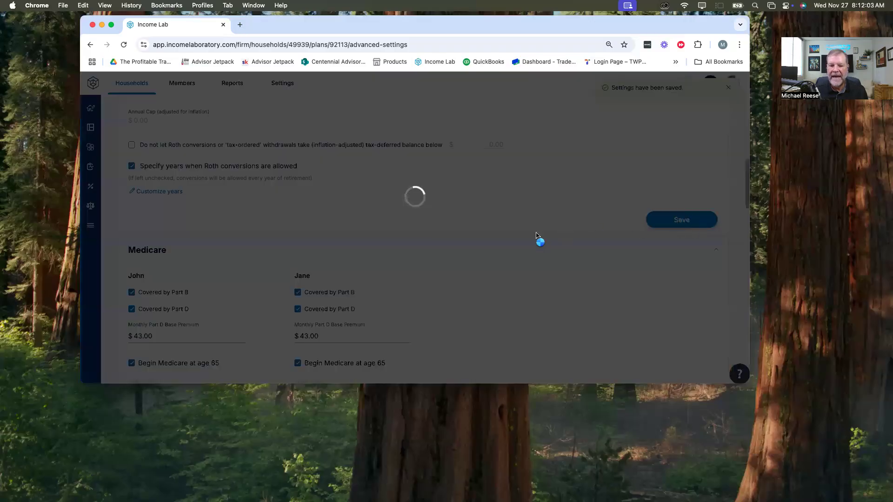
{"action": "scroll", "coordinate": [486, 251], "scroll_direction": "up", "scroll_amount": 1}
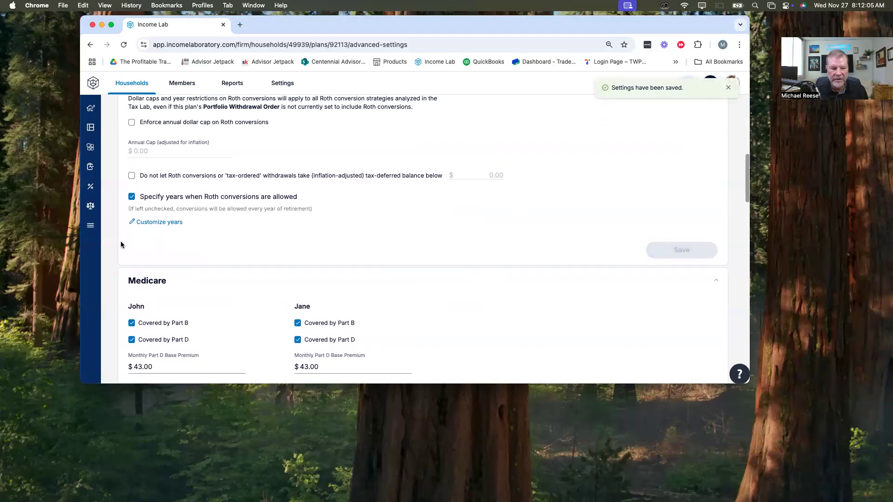
{"action": "scroll", "coordinate": [496, 212], "scroll_direction": "up", "scroll_amount": 15}
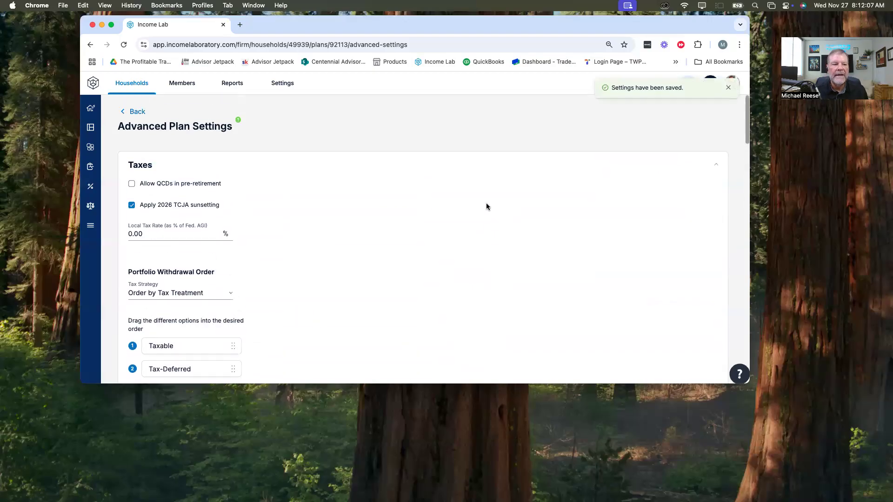
{"action": "left_click", "coordinate": [136, 112]}
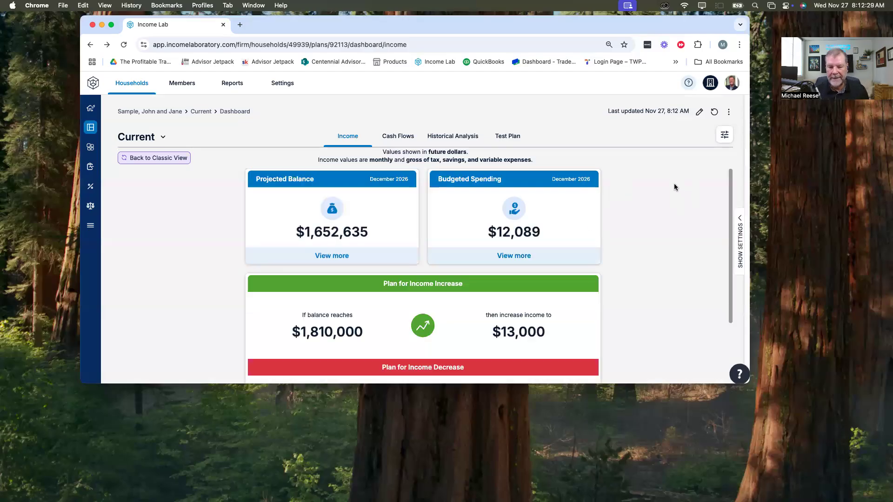
Step: Change the dashboard's income display from gross to net and close the display options
{"action": "left_click", "coordinate": [725, 135]}
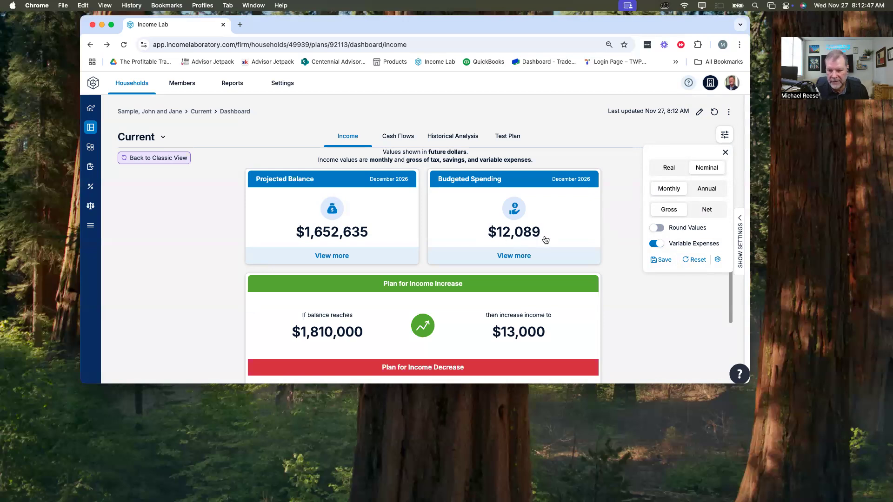
{"action": "left_click", "coordinate": [714, 213]}
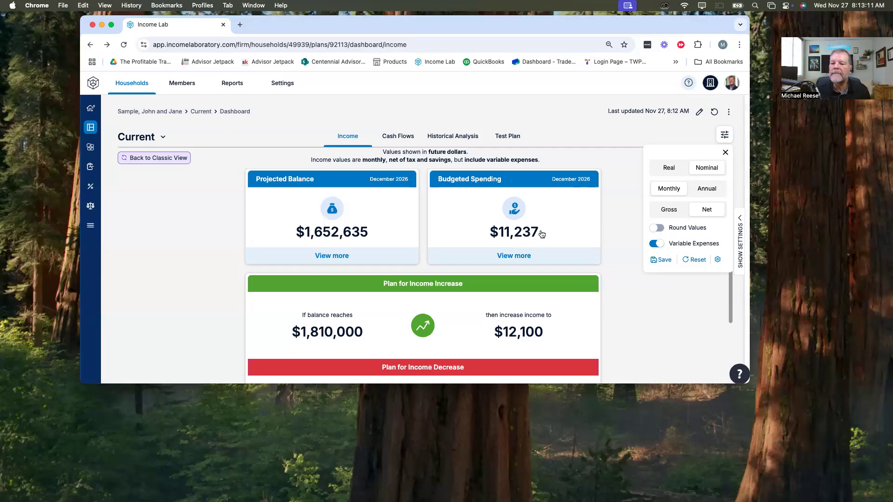
{"action": "left_click", "coordinate": [651, 313]}
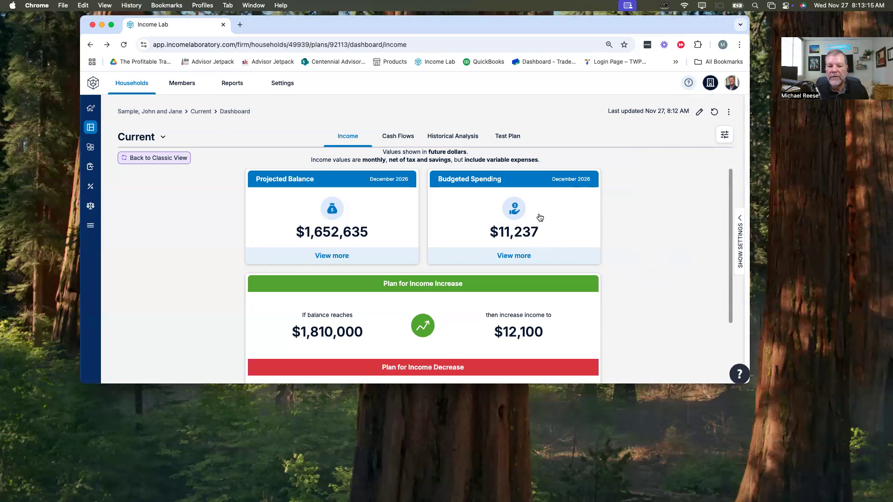
Step: Open the Life Hub in its fully expanded view, enlarge the browser window, and review the income, asset, expense and liability details
{"action": "left_click", "coordinate": [92, 151]}
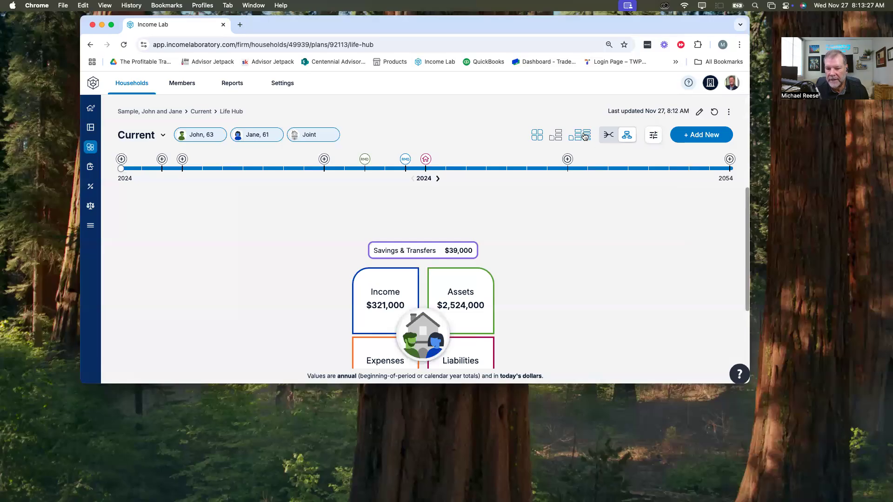
{"action": "left_click", "coordinate": [585, 136]}
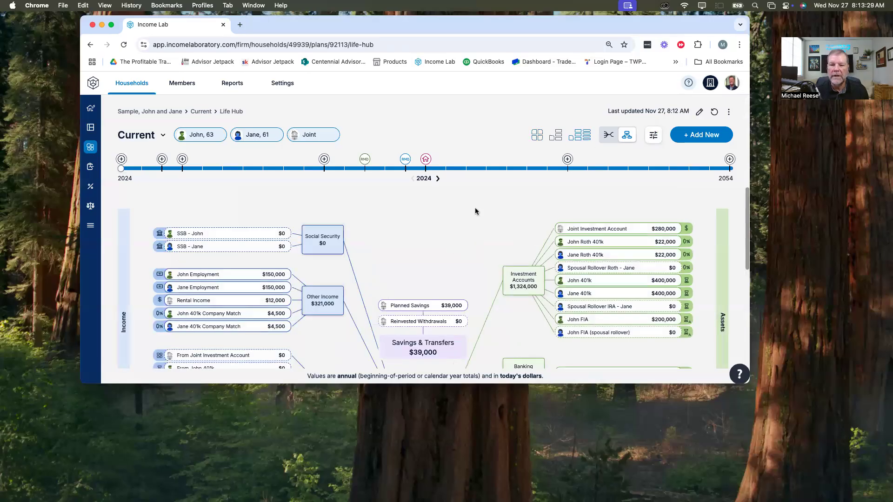
{"action": "left_click_drag", "start_coordinate": [749, 384], "coordinate": [764, 471]}
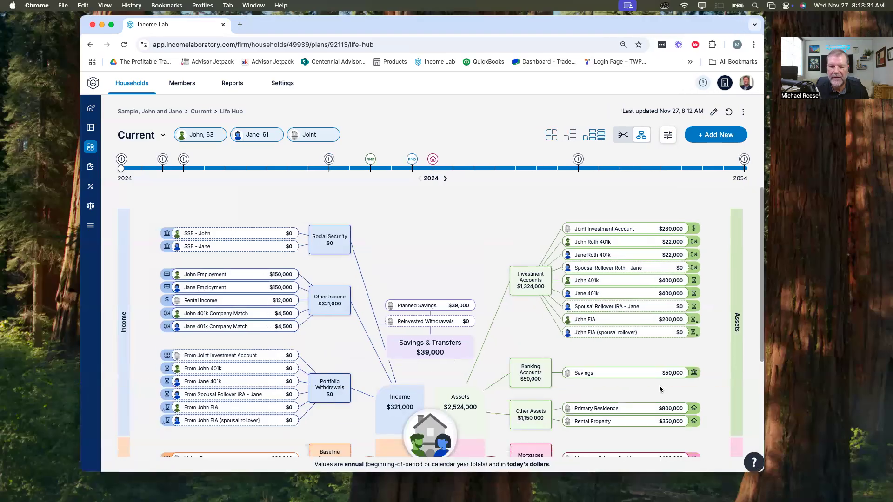
{"action": "scroll", "coordinate": [458, 232], "scroll_direction": "down", "scroll_amount": 2}
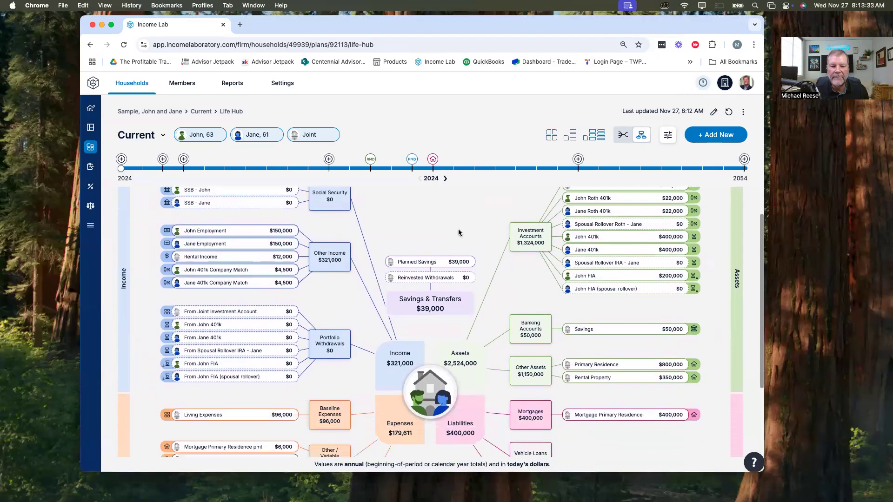
{"action": "scroll", "coordinate": [446, 239], "scroll_direction": "up", "scroll_amount": 1}
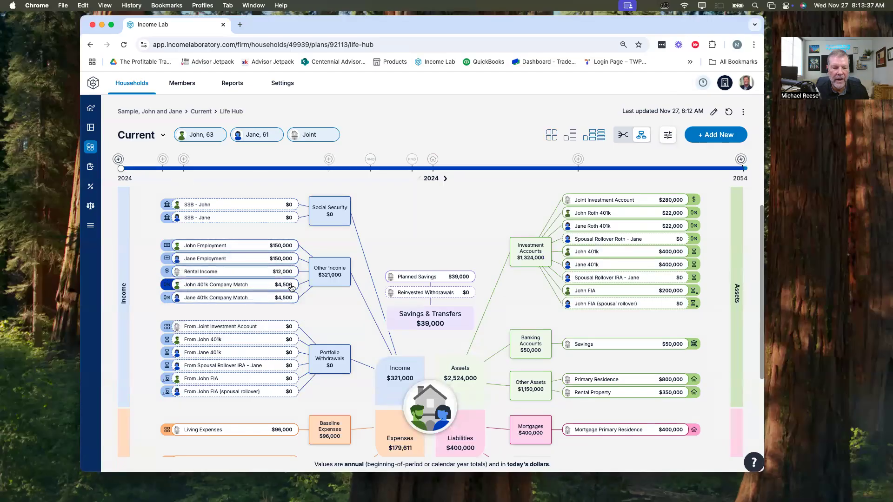
{"action": "scroll", "coordinate": [311, 304], "scroll_direction": "down", "scroll_amount": 3}
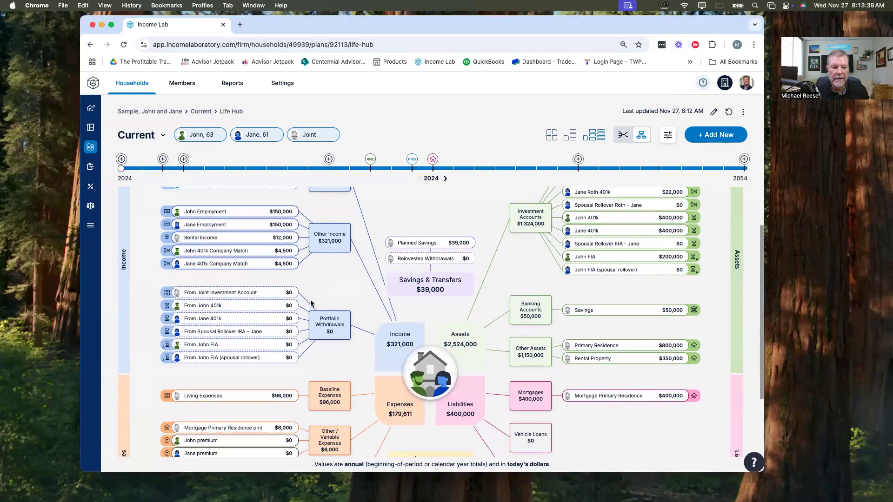
{"action": "scroll", "coordinate": [311, 301], "scroll_direction": "down", "scroll_amount": 3}
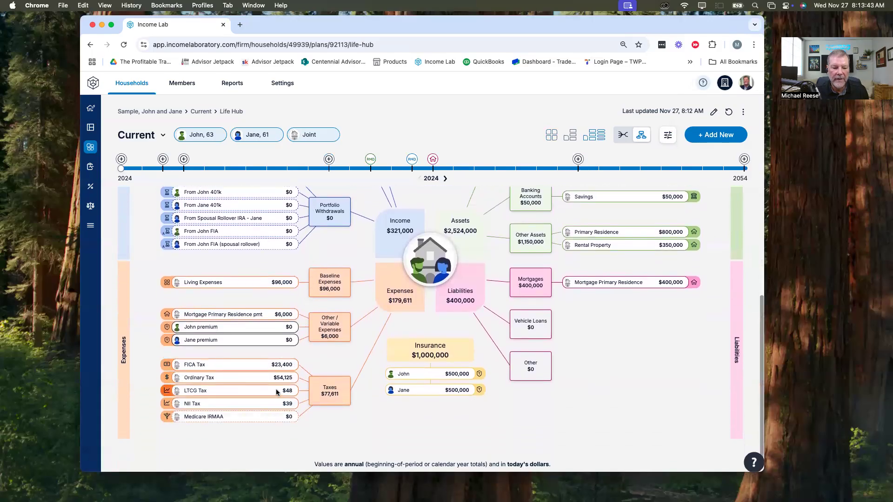
Step: Examine the 2024 income, asset, expense, liability and insurance items in the Life Hub
{"action": "scroll", "coordinate": [370, 392], "scroll_direction": "up", "scroll_amount": 4}
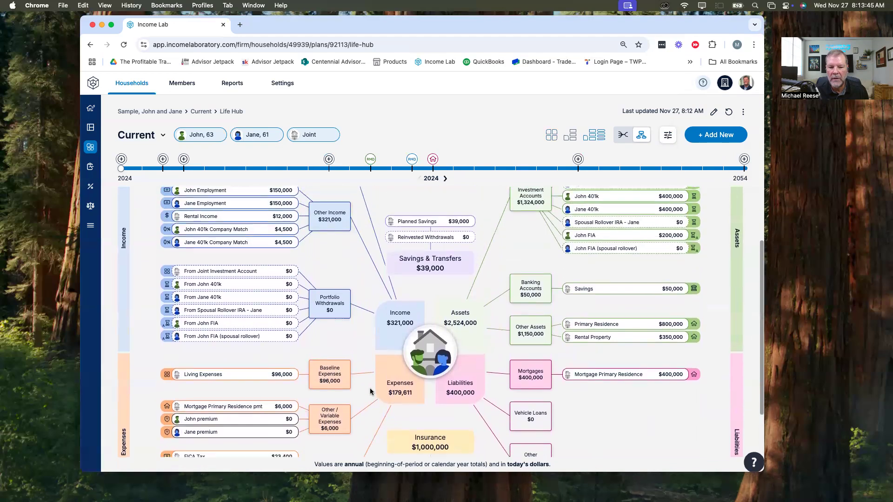
{"action": "scroll", "coordinate": [581, 251], "scroll_direction": "up", "scroll_amount": 2}
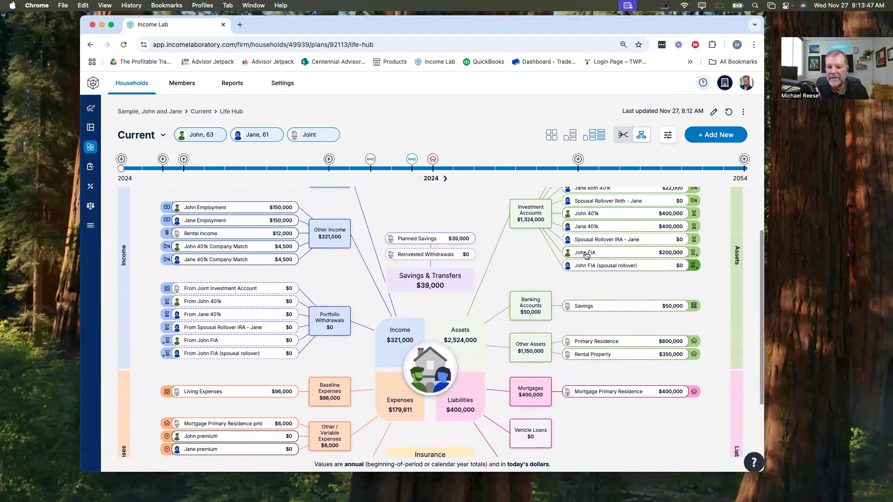
{"action": "scroll", "coordinate": [609, 293], "scroll_direction": "down", "scroll_amount": 4}
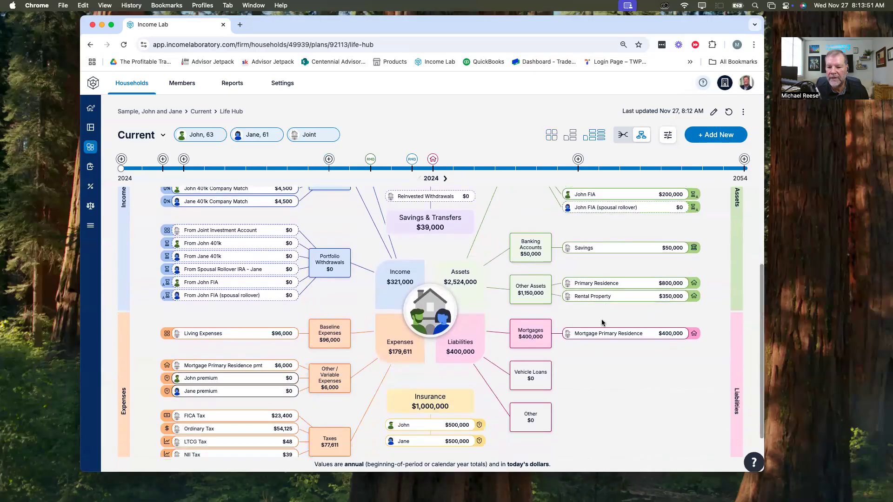
{"action": "scroll", "coordinate": [607, 350], "scroll_direction": "down", "scroll_amount": 2}
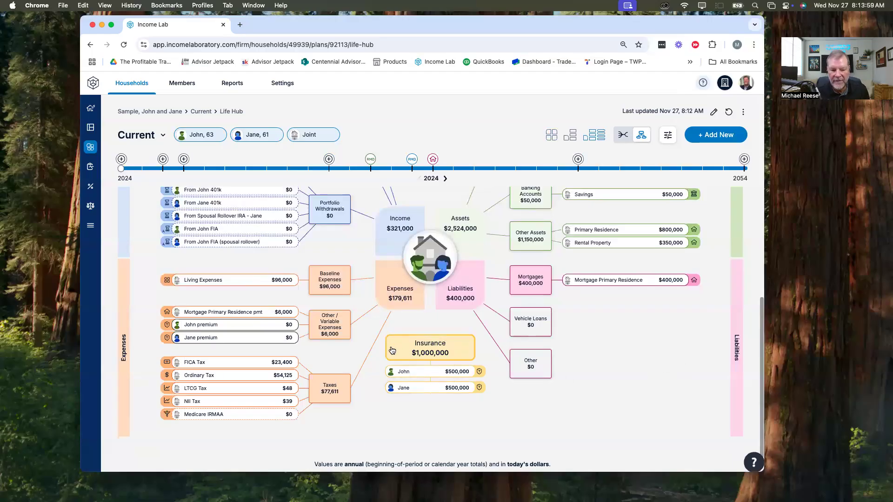
Step: Move the Life Hub timeline to 2027 and review that year's Social Security, other income, portfolio withdrawals and expenses
{"action": "mouse_move", "coordinate": [122, 168]}
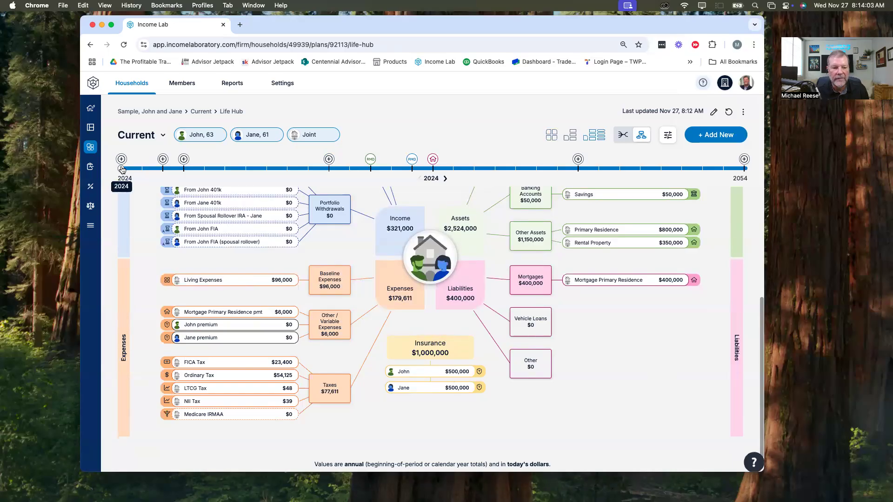
{"action": "mouse_move", "coordinate": [184, 160]}
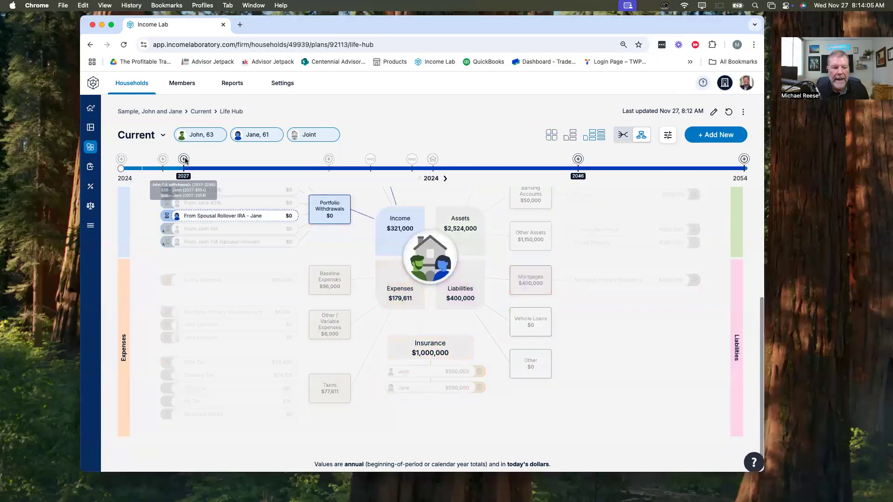
{"action": "left_click_drag", "start_coordinate": [122, 168], "coordinate": [183, 168]}
{"action": "scroll", "coordinate": [387, 371], "scroll_direction": "up", "scroll_amount": 5}
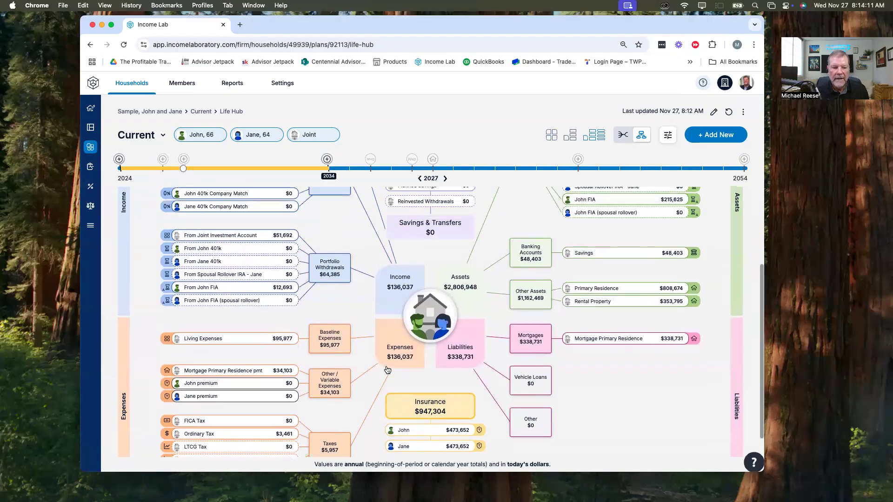
{"action": "scroll", "coordinate": [361, 294], "scroll_direction": "up", "scroll_amount": 1}
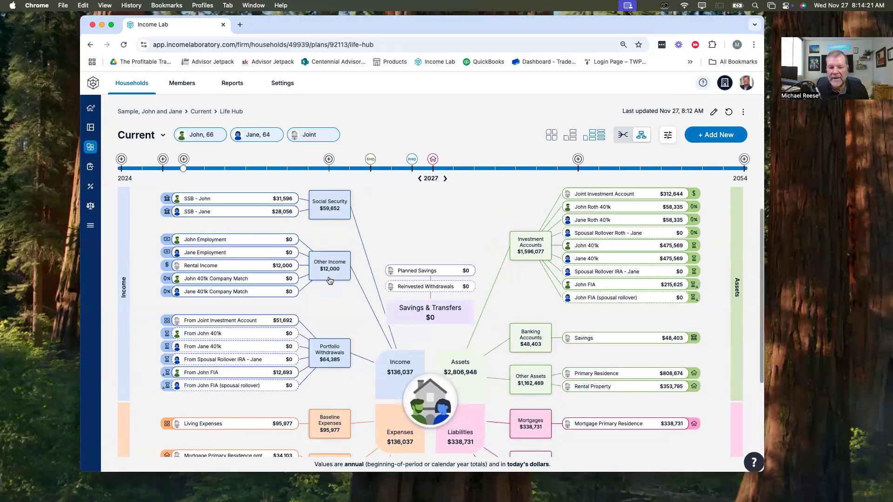
{"action": "left_click", "coordinate": [338, 278]}
{"action": "scroll", "coordinate": [338, 282], "scroll_direction": "down", "scroll_amount": 5}
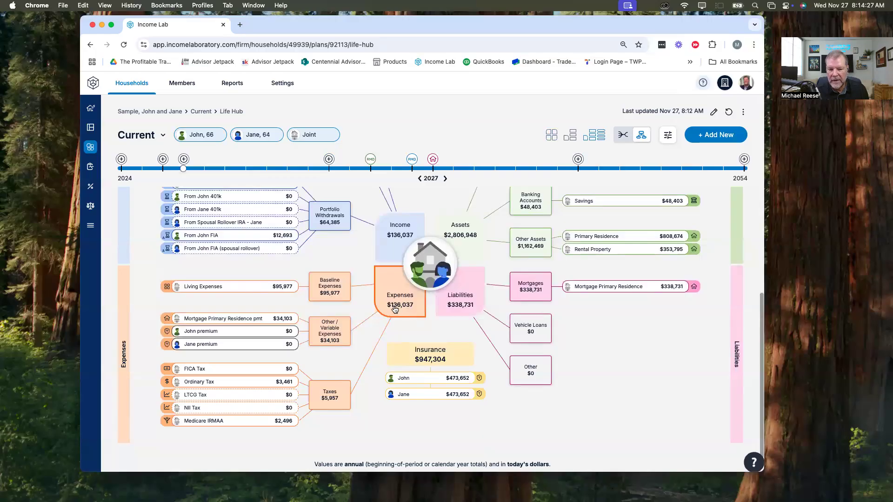
{"action": "scroll", "coordinate": [342, 249], "scroll_direction": "up", "scroll_amount": 1}
{"action": "scroll", "coordinate": [346, 261], "scroll_direction": "up", "scroll_amount": 3}
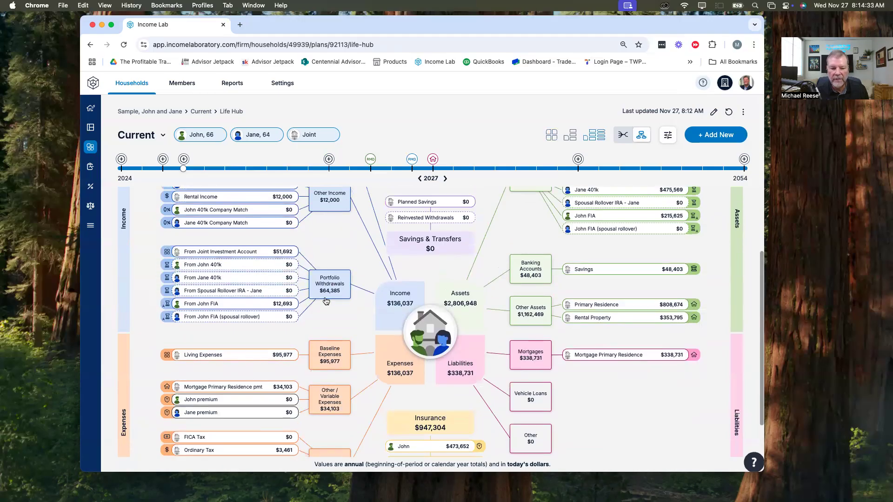
{"action": "scroll", "coordinate": [330, 291], "scroll_direction": "up", "scroll_amount": 2}
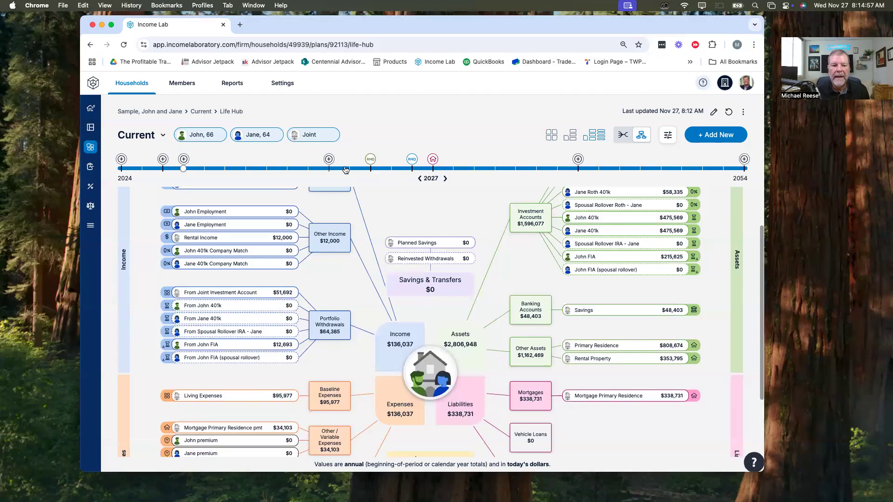
Step: Move the Life Hub timeline to 2035 and review the insurance term, the milestone markers and the income and asset items
{"action": "mouse_move", "coordinate": [329, 160]}
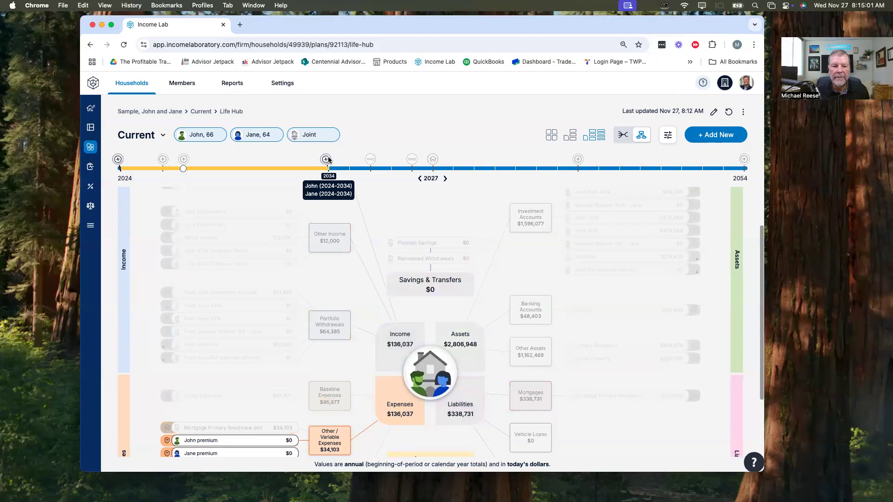
{"action": "left_click", "coordinate": [343, 175]}
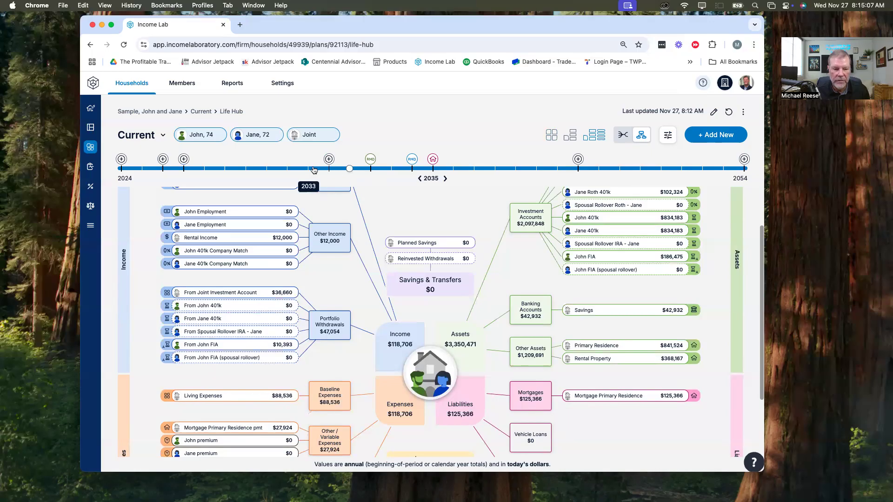
{"action": "mouse_move", "coordinate": [329, 160]}
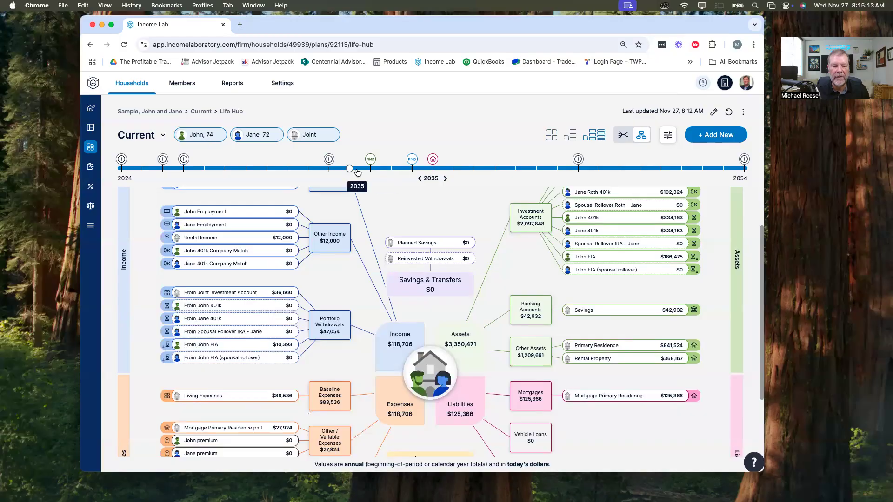
{"action": "mouse_move", "coordinate": [369, 161]}
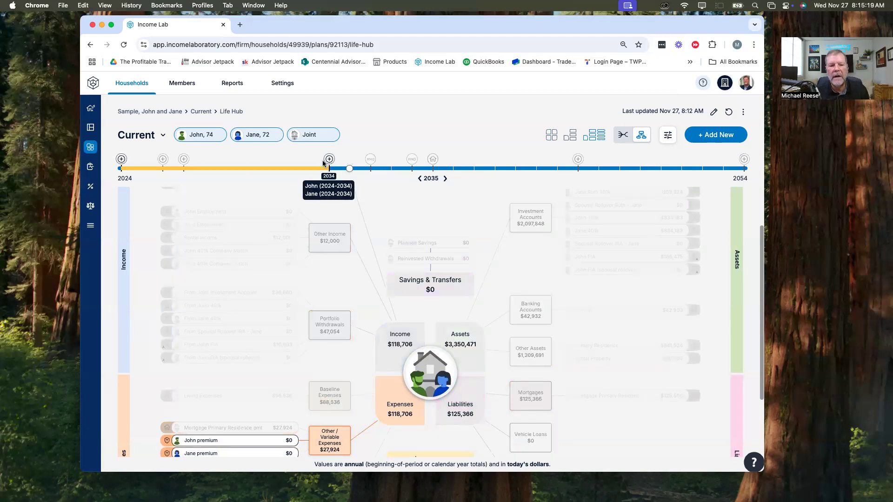
{"action": "scroll", "coordinate": [415, 200], "scroll_direction": "down", "scroll_amount": 5}
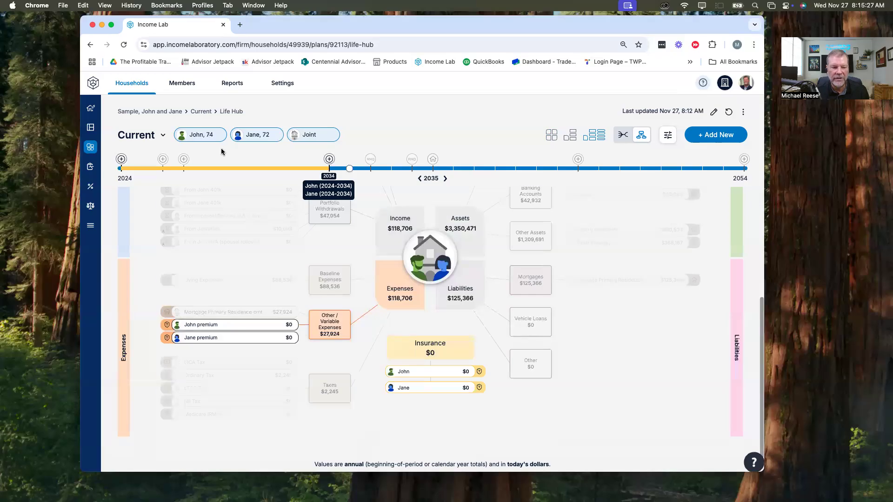
{"action": "mouse_move", "coordinate": [183, 158]}
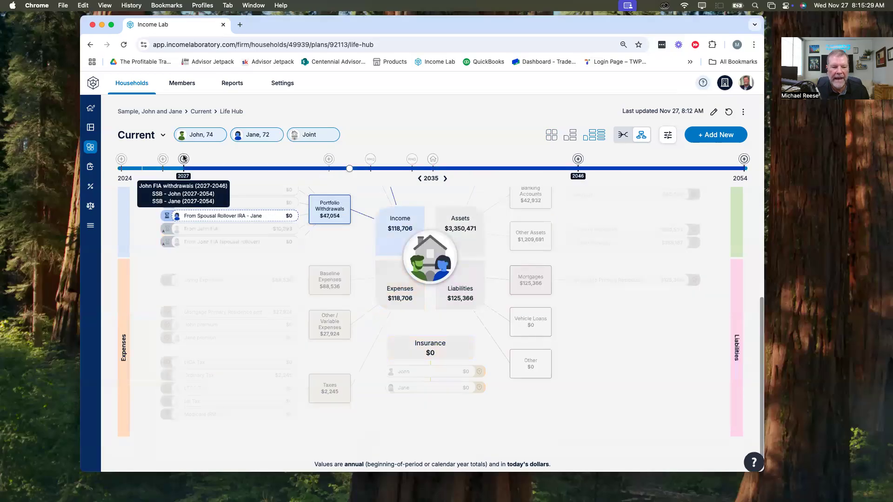
{"action": "scroll", "coordinate": [188, 163], "scroll_direction": "up", "scroll_amount": 4}
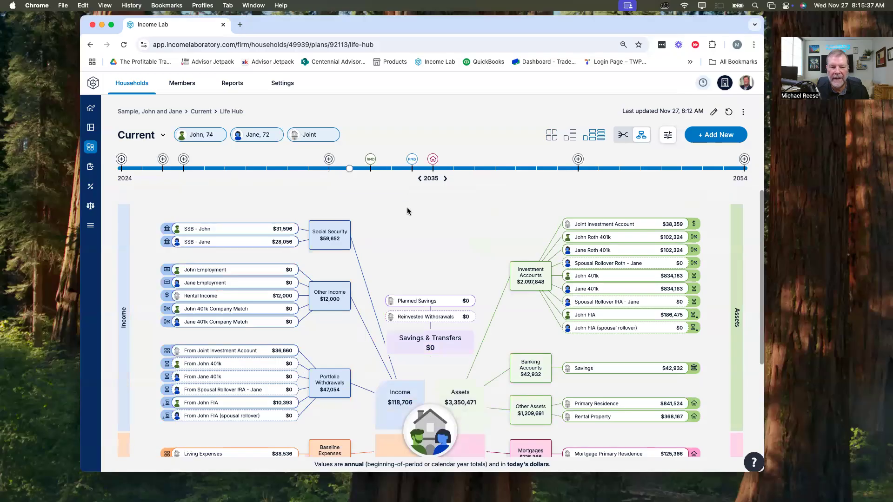
{"action": "scroll", "coordinate": [407, 210], "scroll_direction": "down", "scroll_amount": 3}
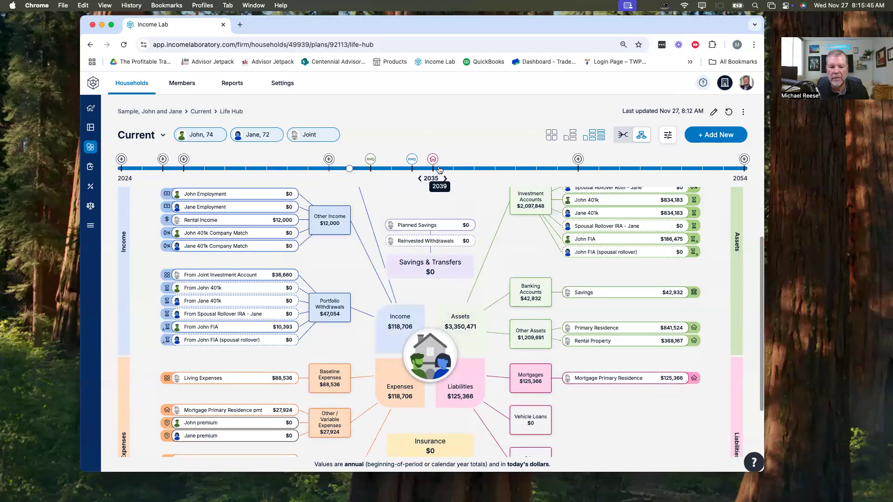
Step: Inspect the mortgage milestone at 2039 and view the Life Hub for 2040 and 2047
{"action": "mouse_move", "coordinate": [432, 161]}
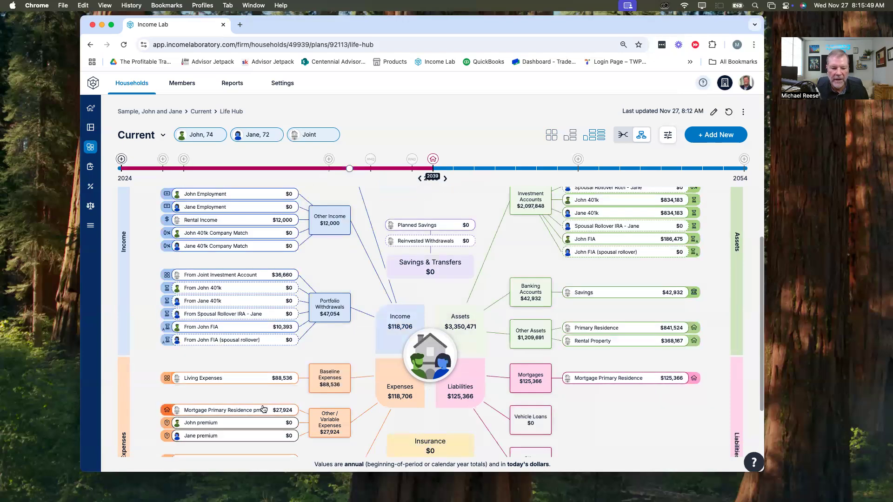
{"action": "left_click", "coordinate": [453, 169]}
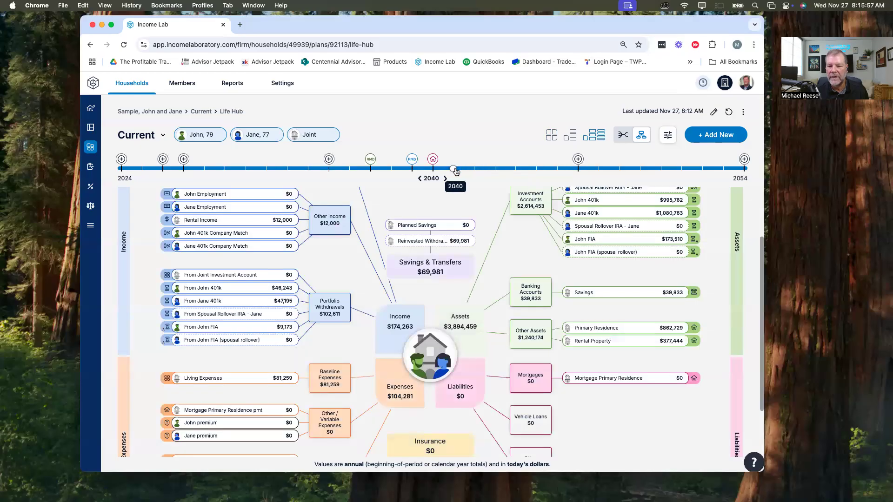
{"action": "left_click", "coordinate": [593, 169]}
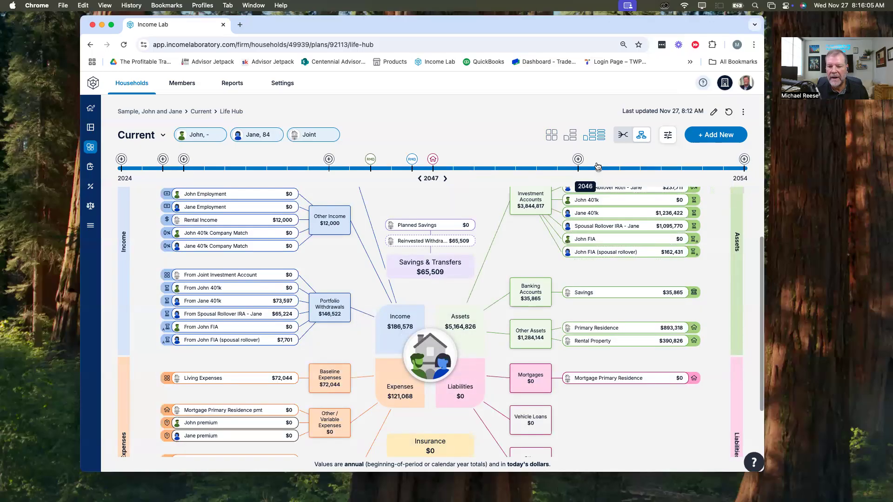
Step: Return the Life Hub timeline to 2024 and look over that year's items
{"action": "left_click_drag", "start_coordinate": [600, 168], "coordinate": [114, 187]}
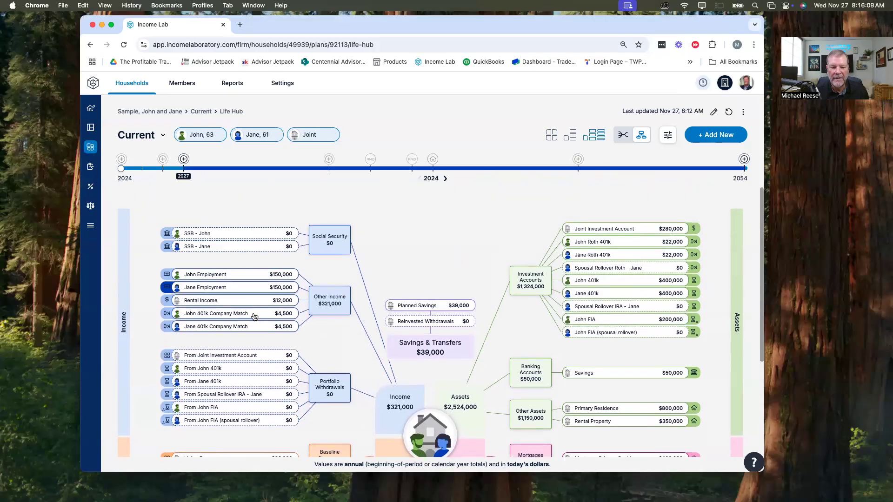
{"action": "scroll", "coordinate": [418, 265], "scroll_direction": "down", "scroll_amount": 2}
{"action": "scroll", "coordinate": [515, 234], "scroll_direction": "down", "scroll_amount": 4}
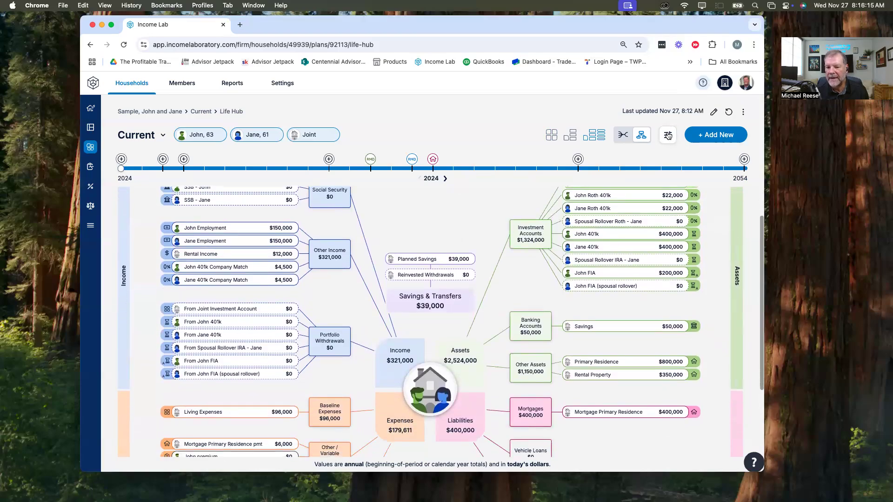
Step: Generate and download a Custom One-Page Report of the Life Hub in portrait, excluding inputs, assumptions, glossary and cover page
{"action": "left_click", "coordinate": [668, 135]}
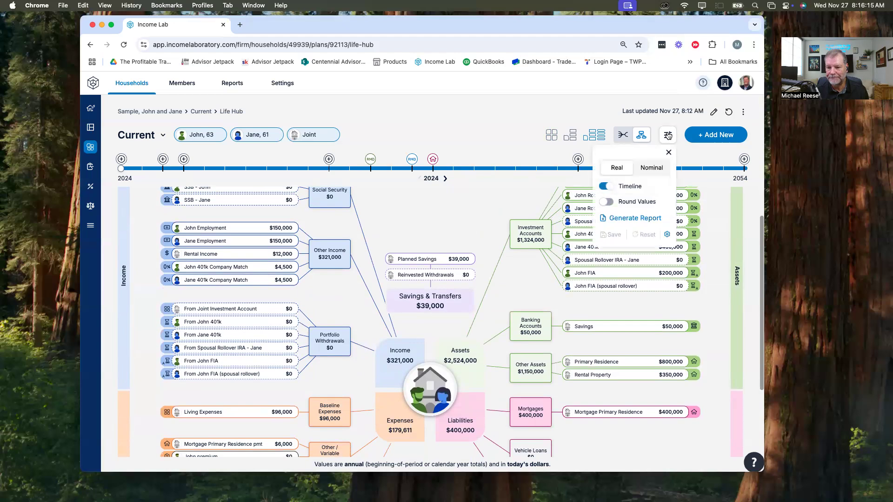
{"action": "left_click", "coordinate": [625, 219]}
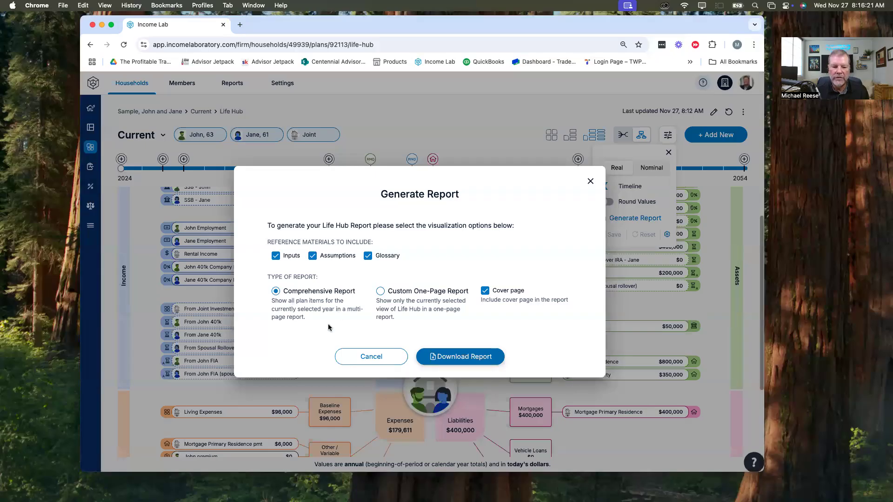
{"action": "left_click", "coordinate": [276, 256]}
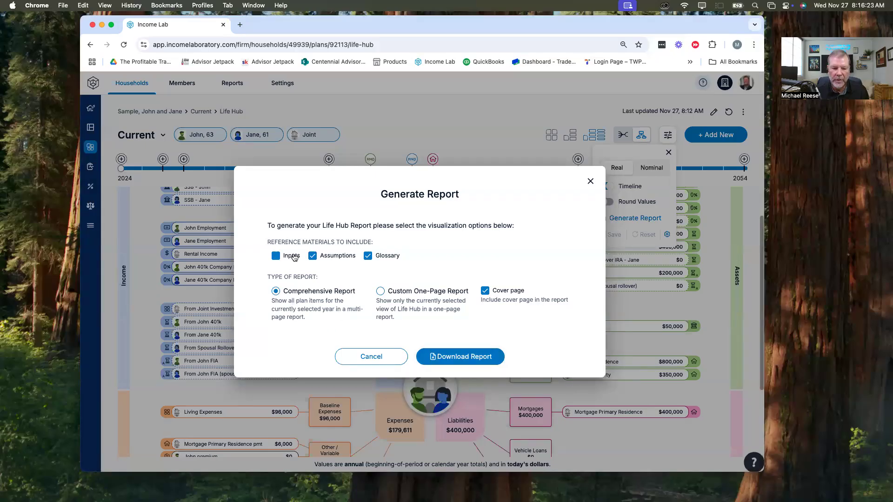
{"action": "left_click", "coordinate": [313, 256]}
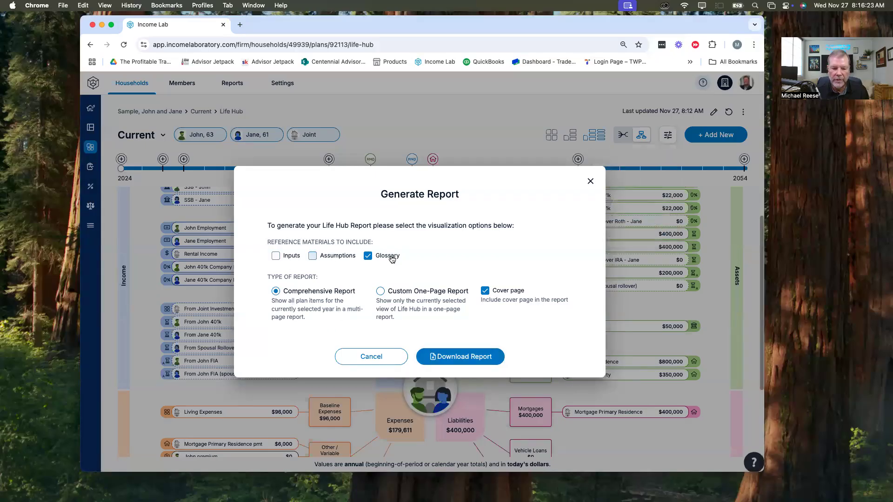
{"action": "left_click", "coordinate": [485, 291]}
{"action": "left_click", "coordinate": [380, 292]}
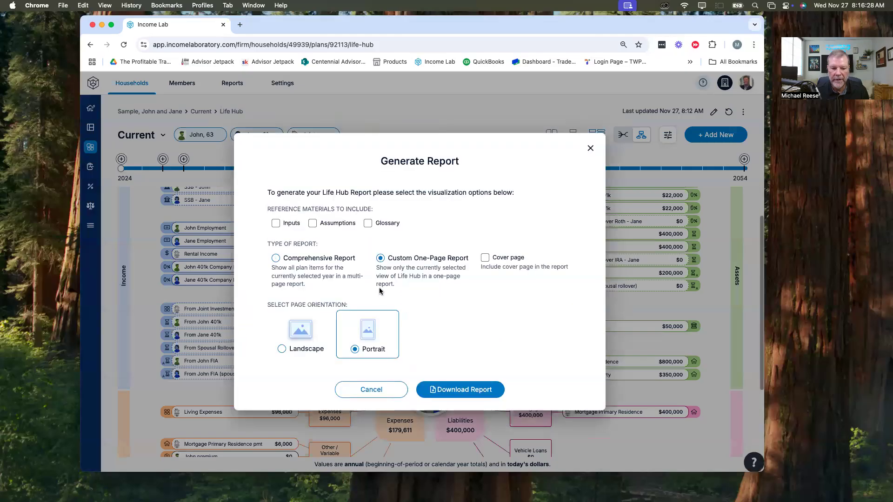
{"action": "left_click", "coordinate": [456, 390]}
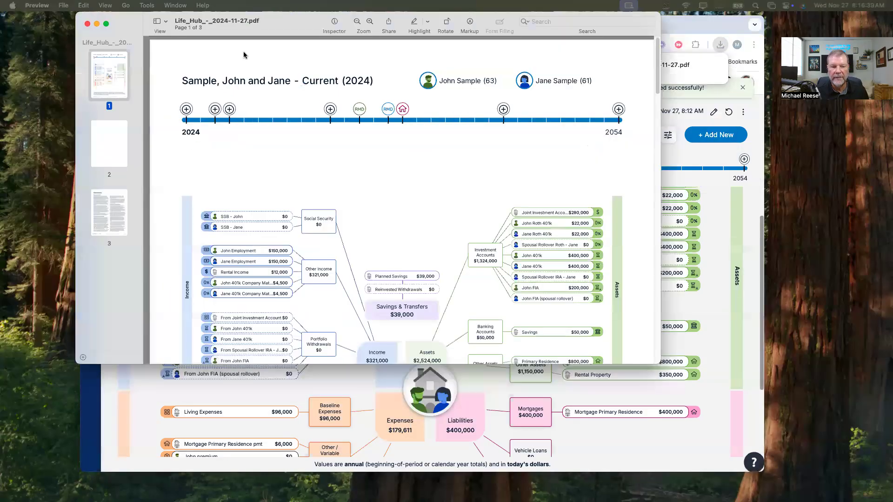
Step: Enlarge the Preview window showing the downloaded Life Hub PDF, zoom out to see the full page, and review its pages
{"action": "left_click_drag", "start_coordinate": [276, 21], "coordinate": [260, 21]}
{"action": "left_click_drag", "start_coordinate": [644, 364], "coordinate": [656, 456]}
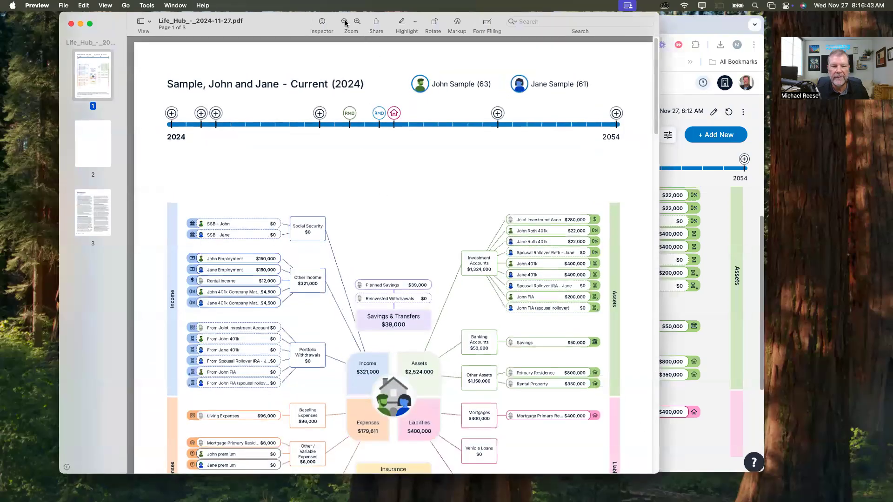
{"action": "left_click", "coordinate": [344, 22]}
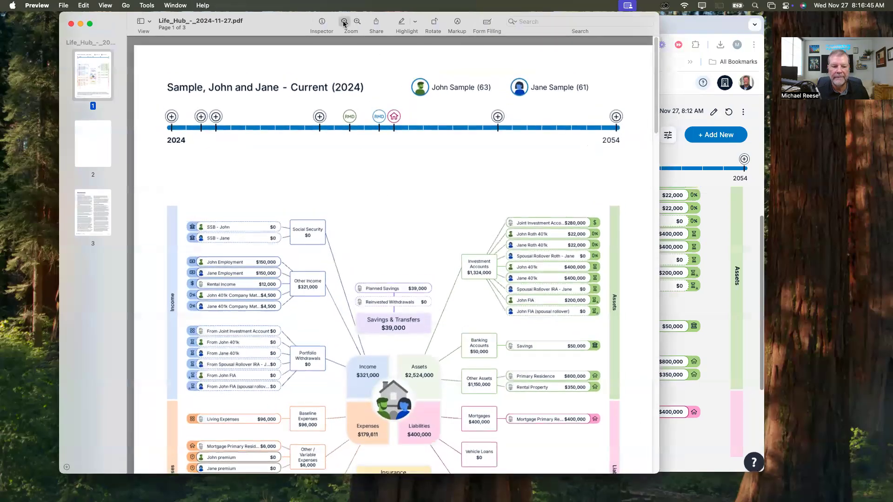
{"action": "left_click", "coordinate": [344, 22]}
{"action": "left_click", "coordinate": [357, 23]}
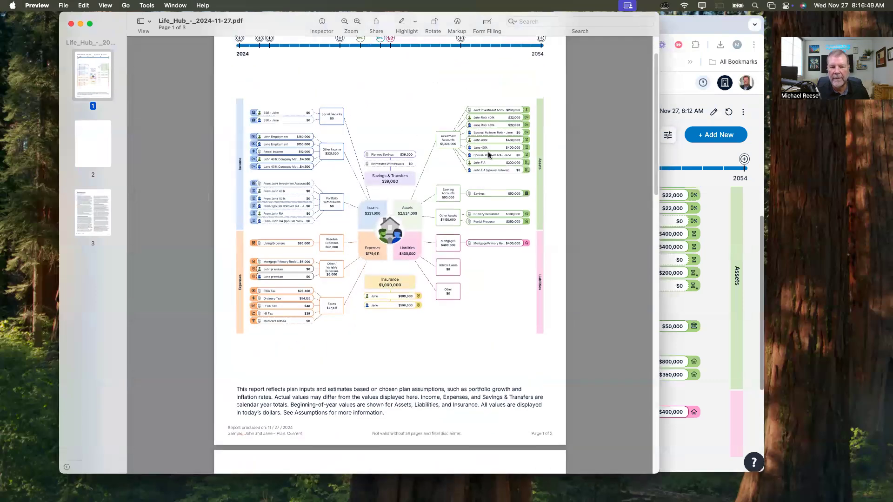
{"action": "scroll", "coordinate": [454, 293], "scroll_direction": "down", "scroll_amount": 10}
{"action": "scroll", "coordinate": [454, 291], "scroll_direction": "down", "scroll_amount": 15}
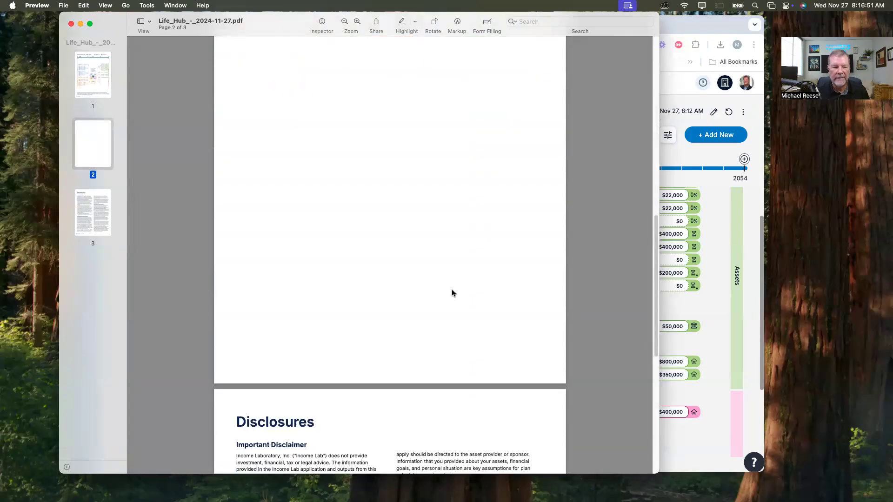
{"action": "scroll", "coordinate": [449, 289], "scroll_direction": "up", "scroll_amount": 15}
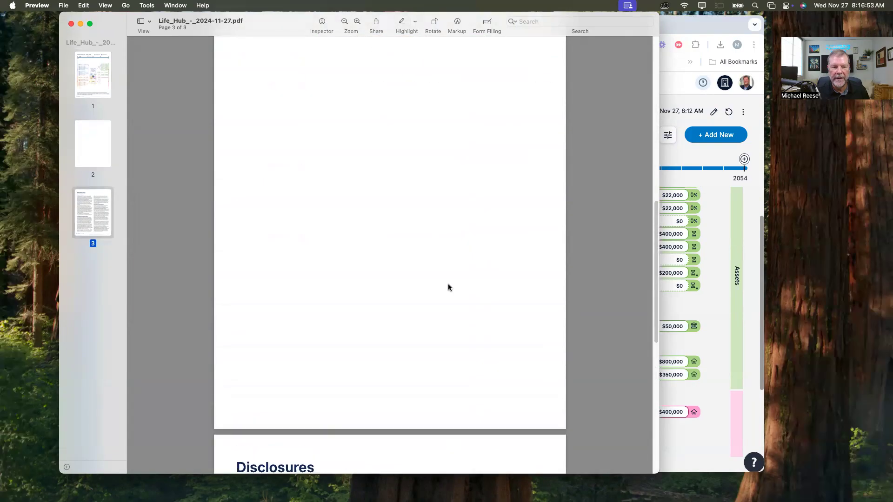
Step: Close the downloaded PDF, switch back to Income Lab, set the Life Hub to Nominal values, and save that display setting
{"action": "left_click", "coordinate": [71, 24]}
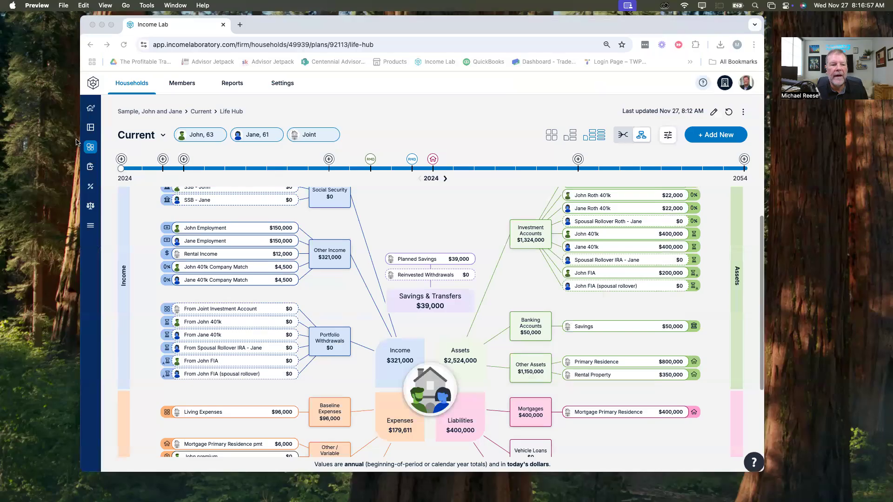
{"action": "left_click", "coordinate": [668, 137]}
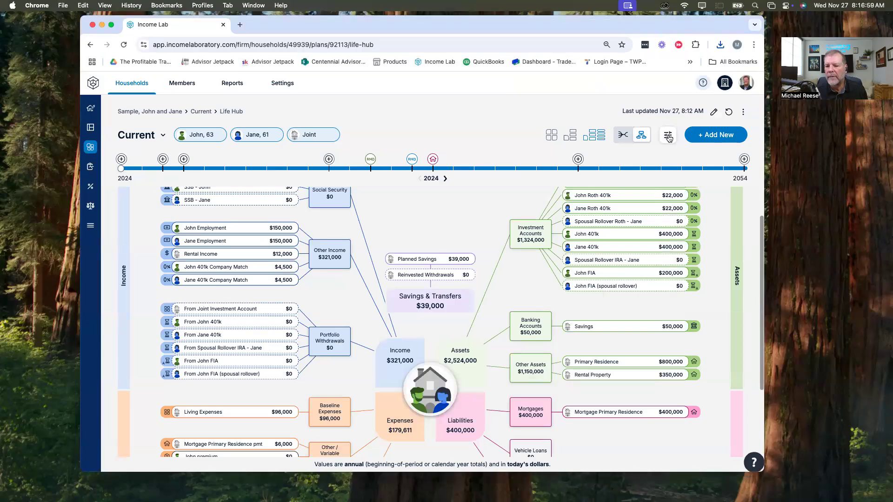
{"action": "left_click", "coordinate": [668, 137]}
{"action": "left_click", "coordinate": [654, 168]}
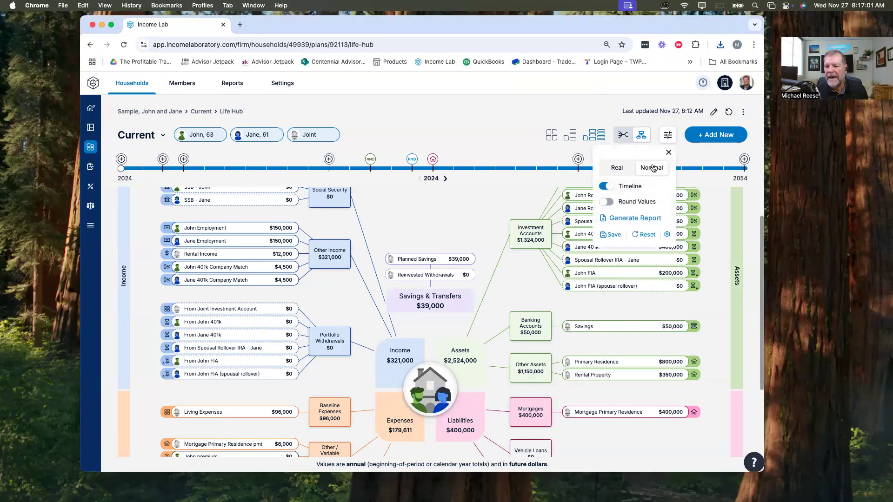
{"action": "left_click", "coordinate": [614, 236]}
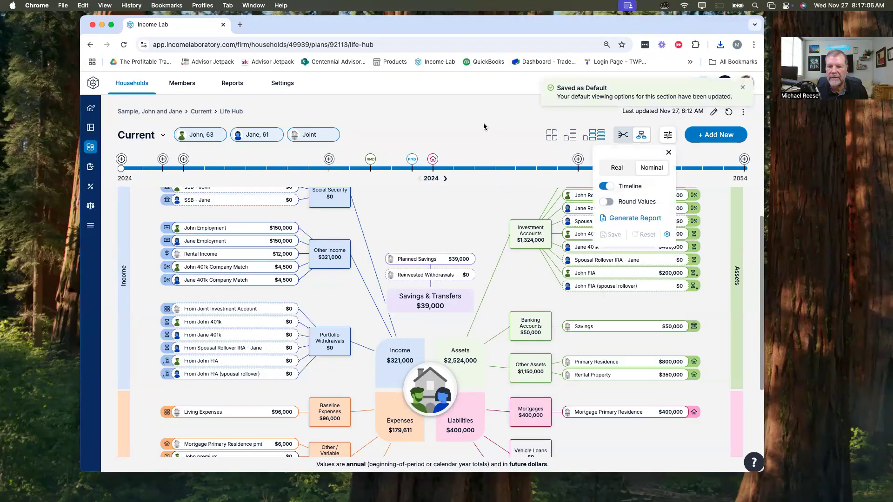
{"action": "left_click", "coordinate": [494, 124]}
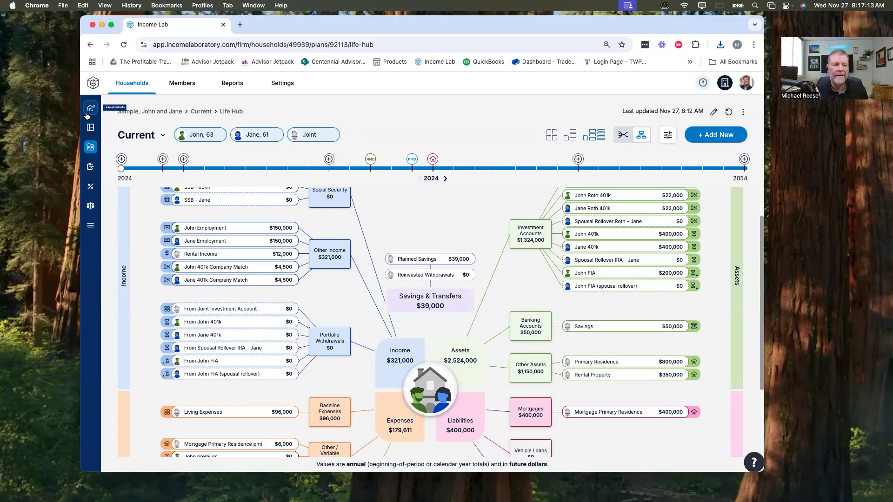
Step: Set the plan dashboard's income figures to Nominal and Net, with Variable Expenses included
{"action": "left_click", "coordinate": [90, 127]}
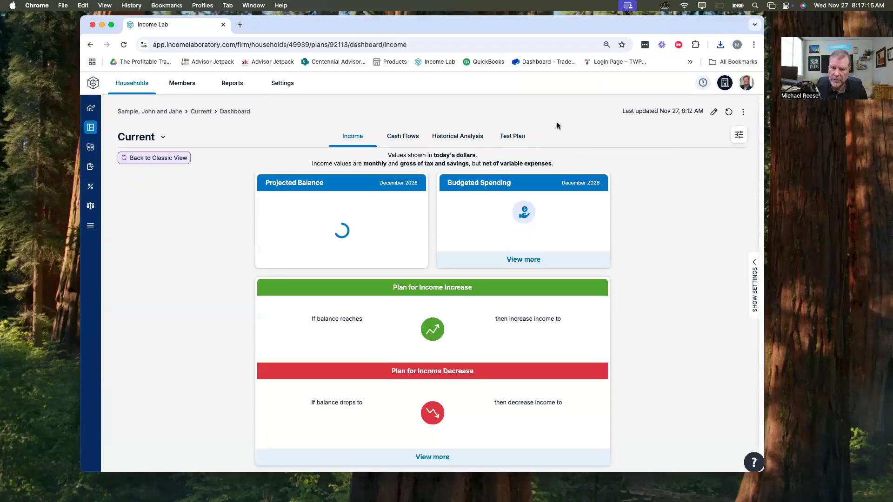
{"action": "left_click", "coordinate": [739, 134]}
{"action": "left_click", "coordinate": [713, 171]}
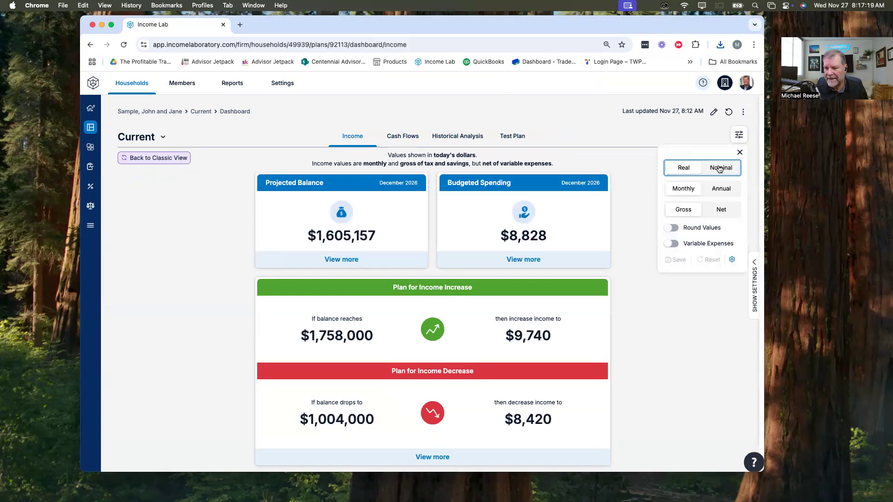
{"action": "left_click", "coordinate": [674, 244]}
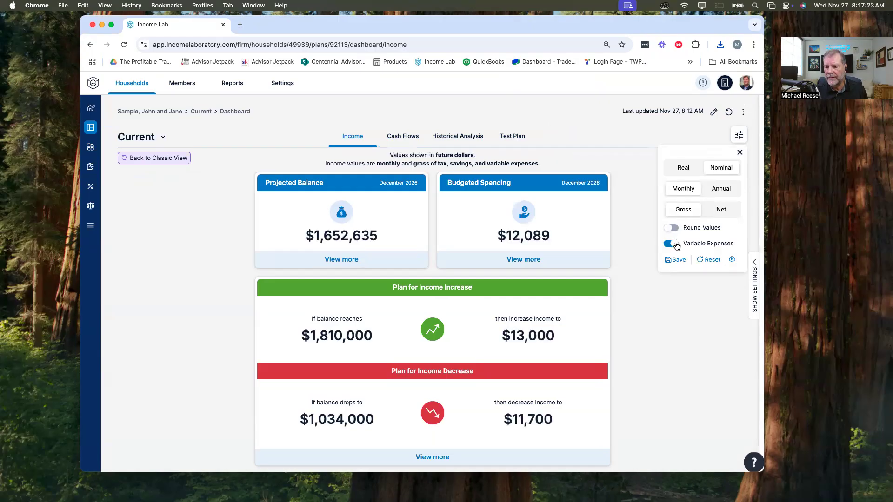
{"action": "left_click", "coordinate": [718, 213]}
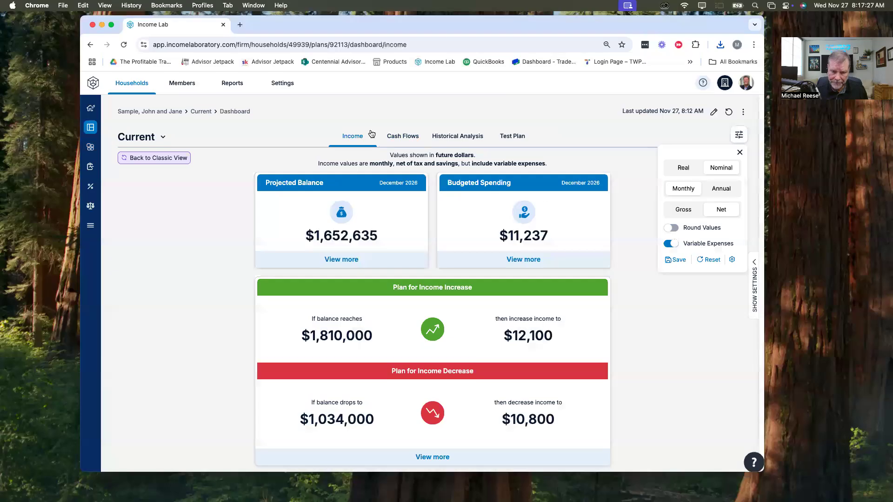
Step: View the plan's Cash Flows in full screen and examine the Income Sources chart around retirement
{"action": "left_click", "coordinate": [402, 140]}
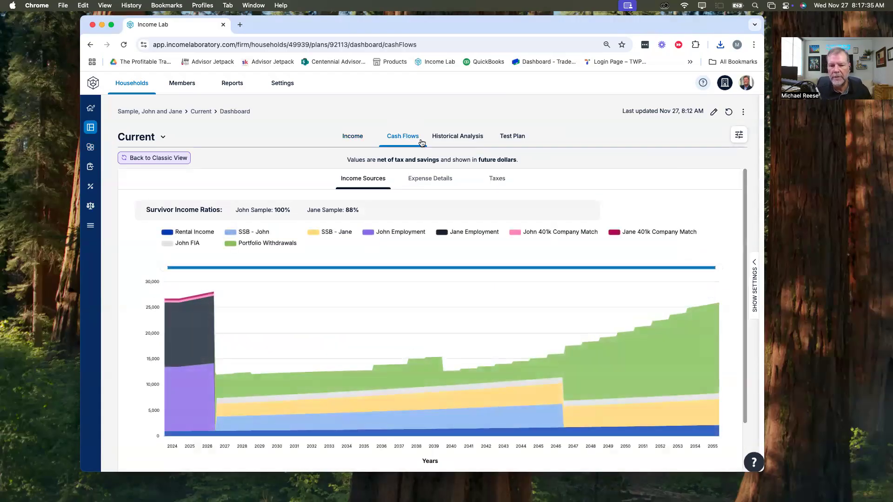
{"action": "left_click", "coordinate": [113, 25]}
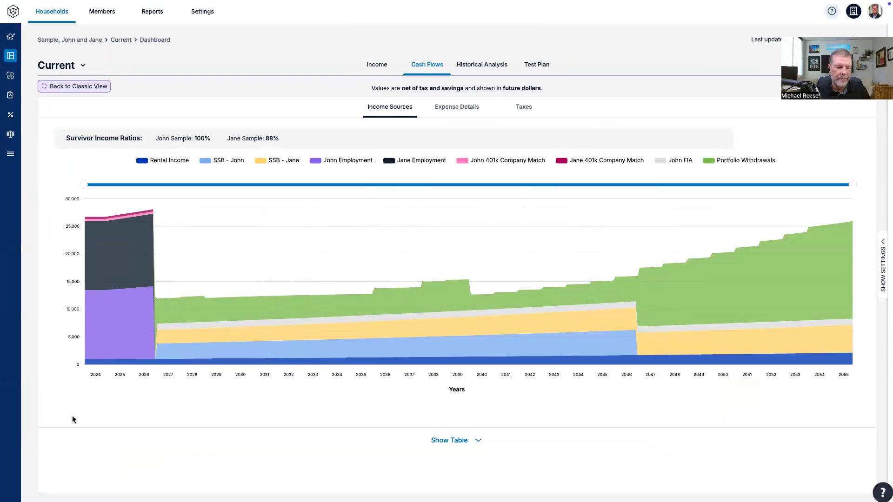
{"action": "mouse_move", "coordinate": [106, 2]}
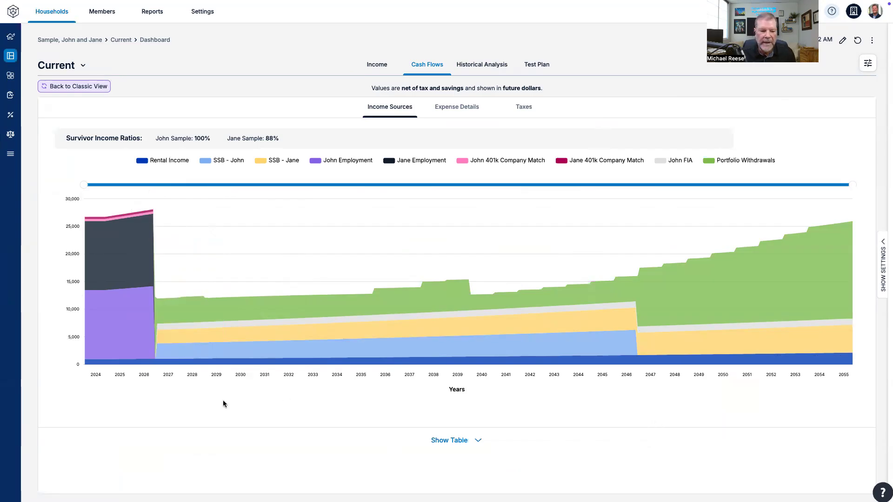
{"action": "mouse_move", "coordinate": [122, 313]}
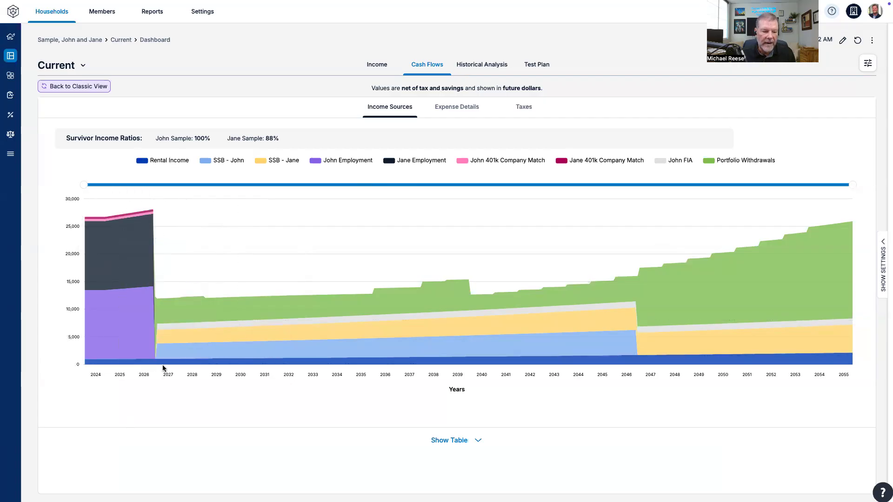
{"action": "mouse_move", "coordinate": [163, 366]}
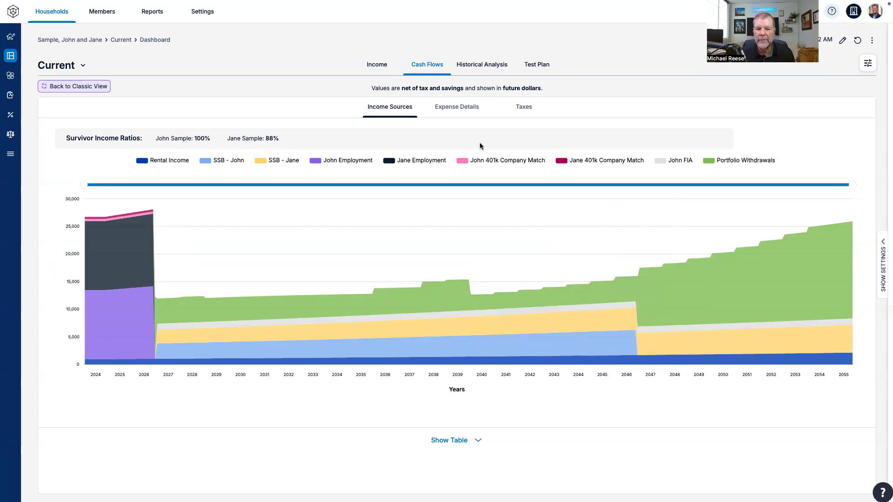
Step: Examine the Cash Flows taxes chart and its year-by-year table through 2054
{"action": "left_click", "coordinate": [522, 108]}
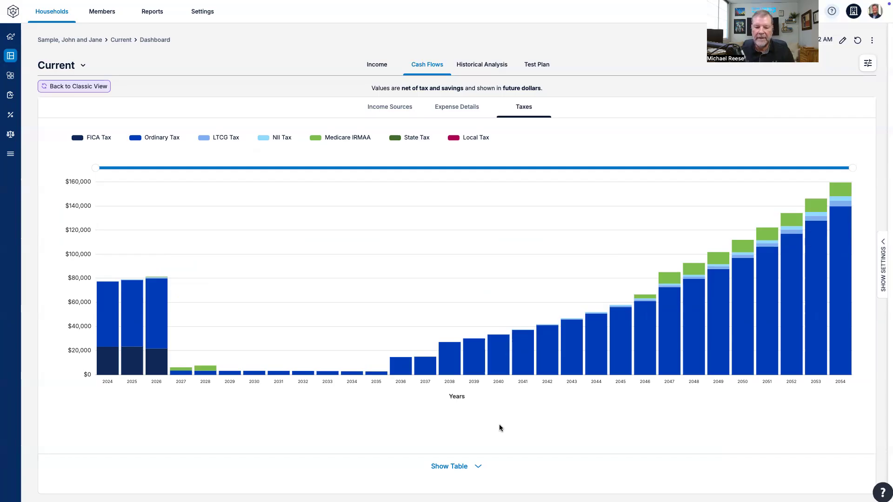
{"action": "left_click", "coordinate": [462, 467]}
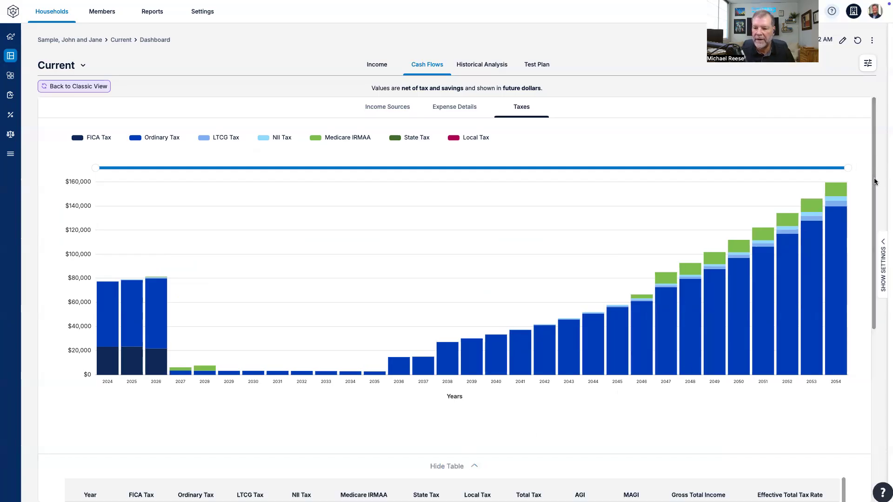
{"action": "left_click_drag", "start_coordinate": [874, 182], "coordinate": [865, 339]}
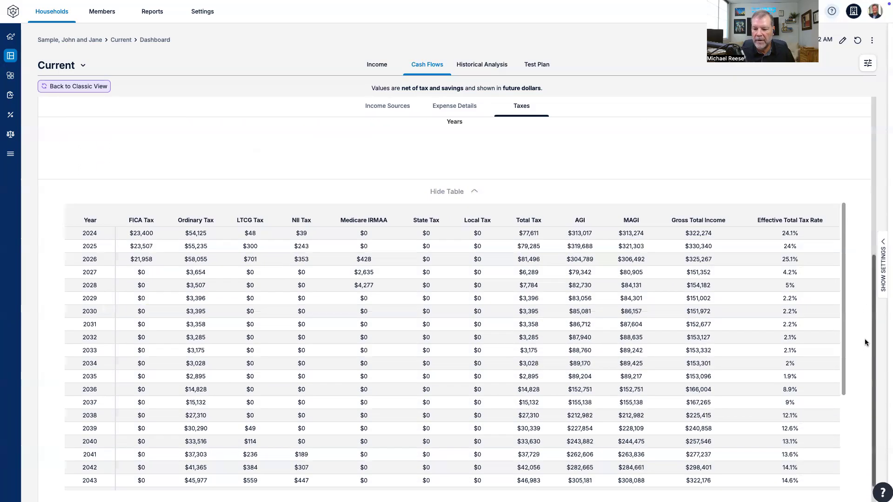
{"action": "left_click_drag", "start_coordinate": [874, 381], "coordinate": [874, 397]}
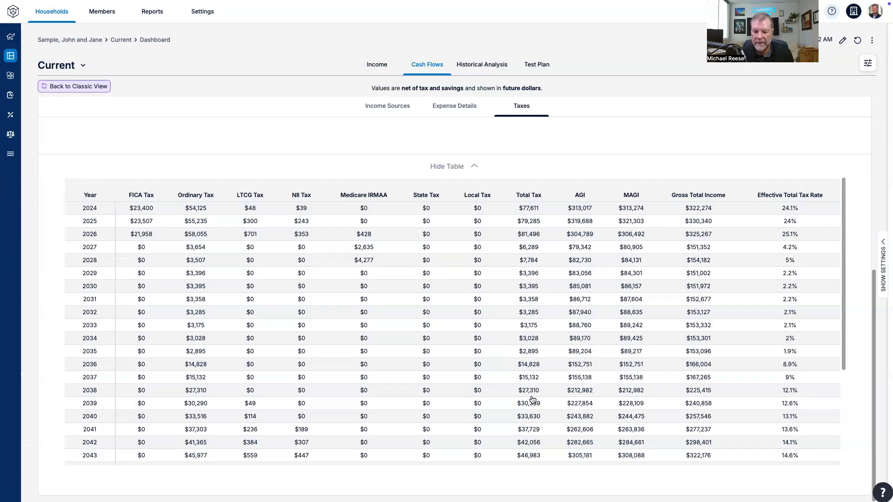
{"action": "scroll", "coordinate": [533, 403], "scroll_direction": "down", "scroll_amount": 5}
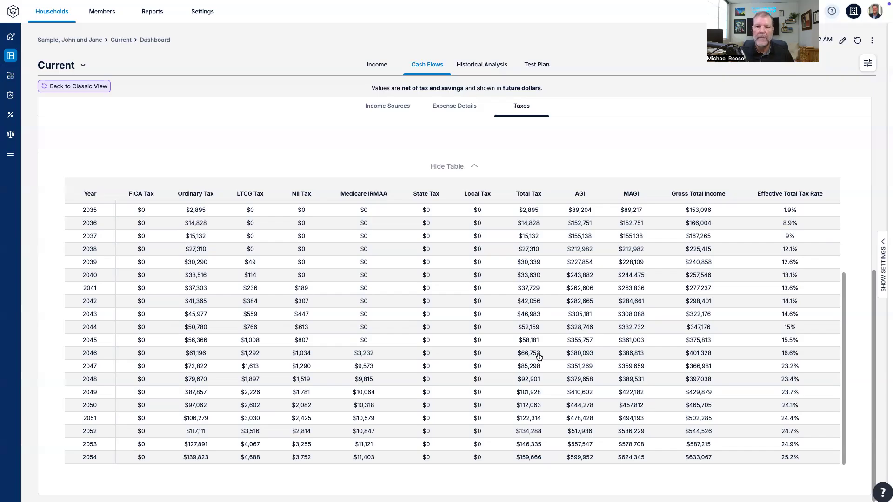
{"action": "scroll", "coordinate": [611, 251], "scroll_direction": "up", "scroll_amount": 3}
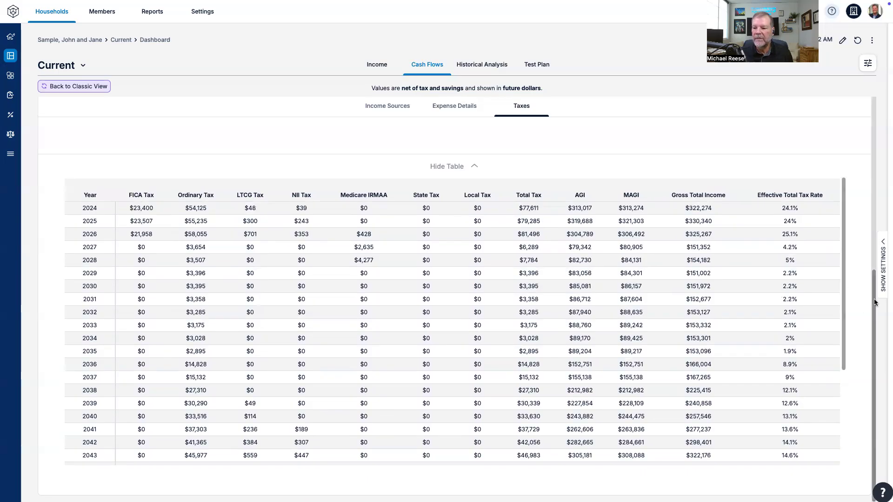
{"action": "left_click_drag", "start_coordinate": [874, 299], "coordinate": [871, 119]}
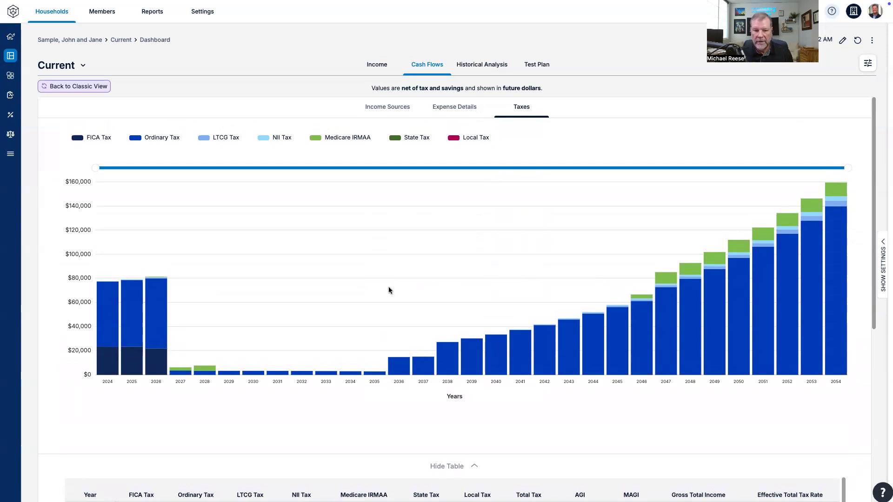
Step: Run the Test Plan calculation for the Current plan and review the Lifetime Experience income results
{"action": "left_click", "coordinate": [377, 65]}
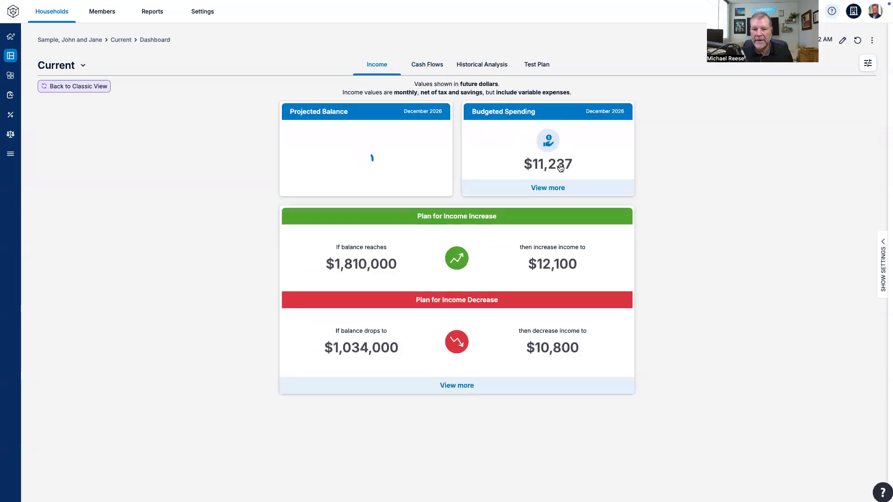
{"action": "left_click", "coordinate": [536, 65]}
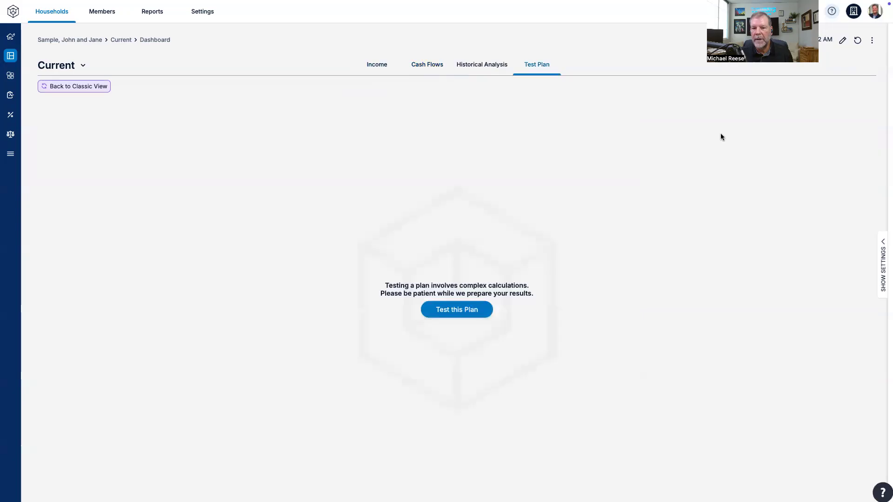
{"action": "left_click", "coordinate": [488, 309]}
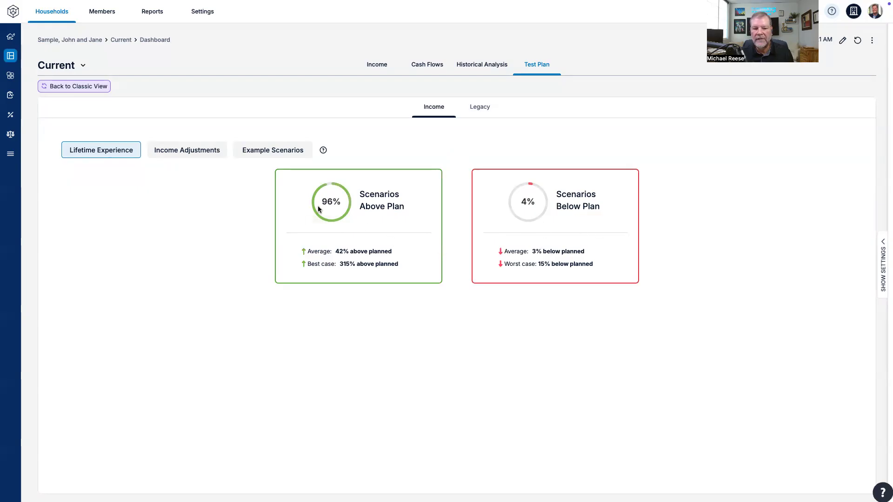
{"action": "mouse_move", "coordinate": [347, 213]}
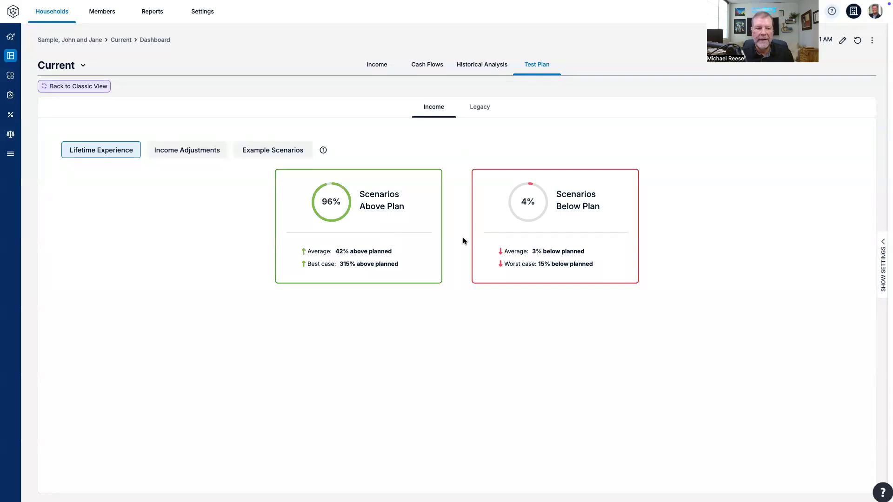
Step: Recheck the Cash Flows taxes chart, and review Tax Lab's comparison of Roth Conversions to fill 35% Brkt with Taxable, Tax-Deferred, Tax-Free
{"action": "left_click", "coordinate": [424, 64]}
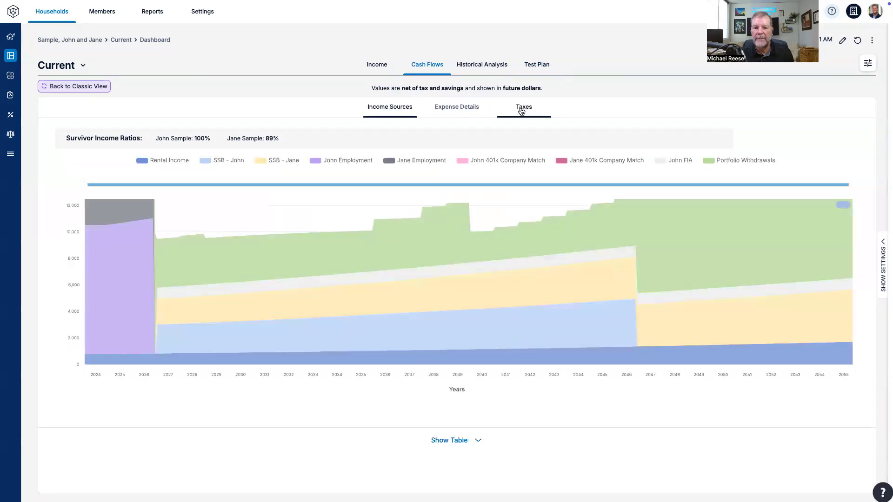
{"action": "left_click", "coordinate": [522, 108]}
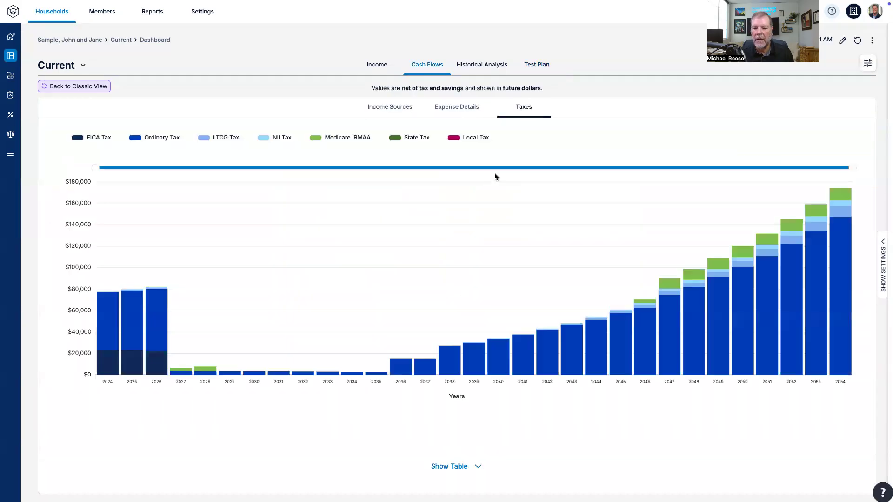
{"action": "left_click", "coordinate": [10, 115]}
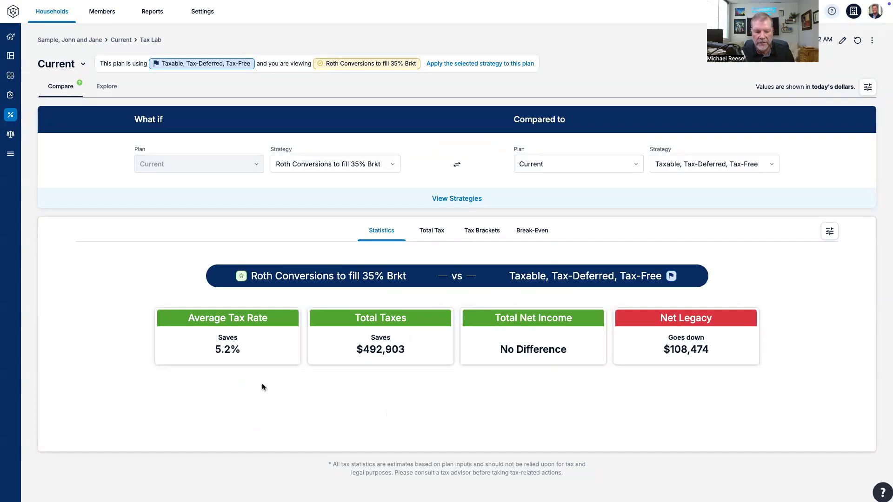
{"action": "mouse_move", "coordinate": [231, 342]}
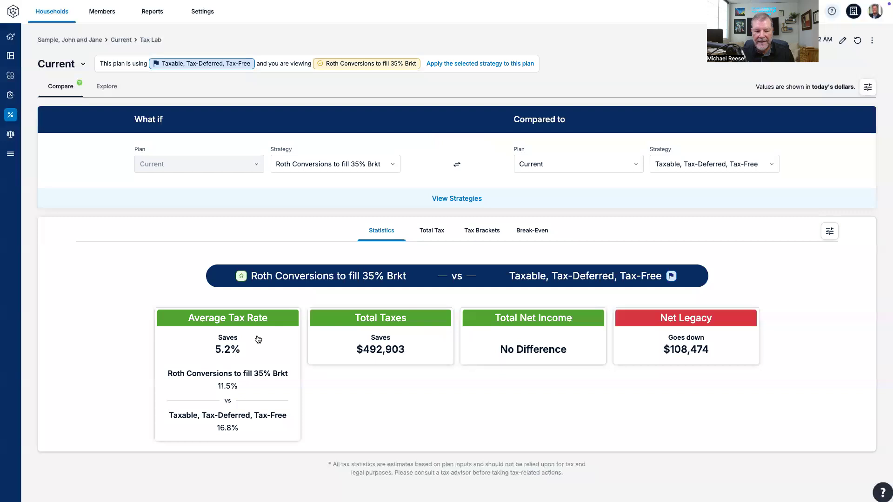
{"action": "mouse_move", "coordinate": [549, 343]}
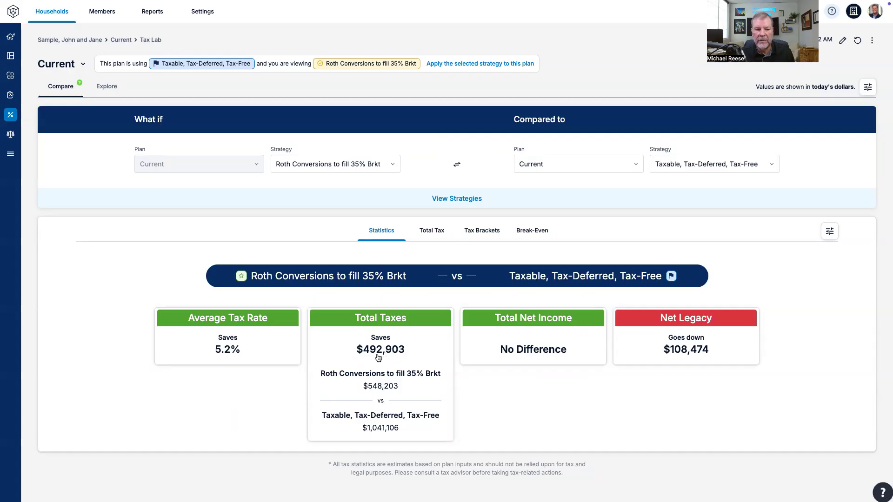
{"action": "mouse_move", "coordinate": [41, 8]}
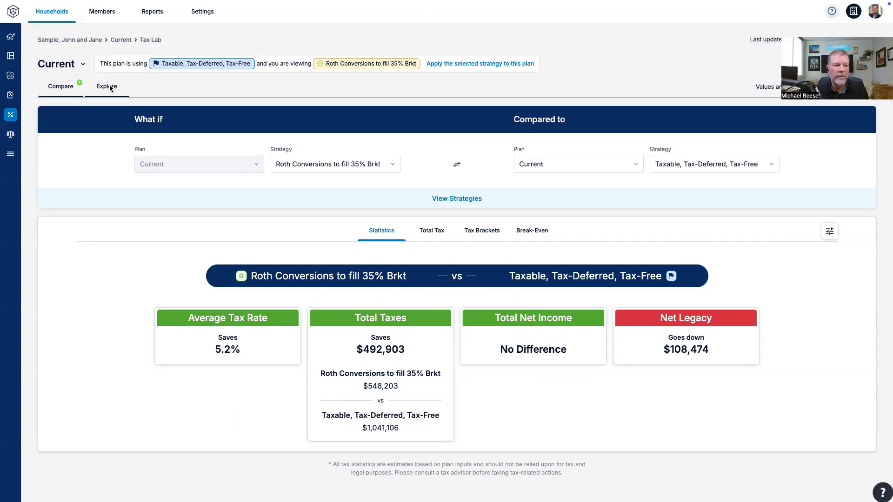
Step: Explore the Roth Conversions to fill 35% Brkt strategy's taxes chart and examine its yearly tax table
{"action": "left_click", "coordinate": [111, 89]}
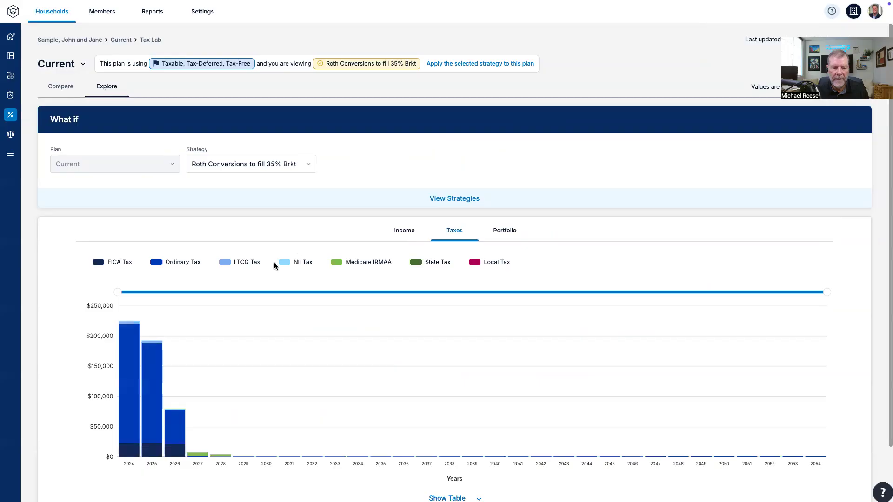
{"action": "scroll", "coordinate": [162, 287], "scroll_direction": "down", "scroll_amount": 2}
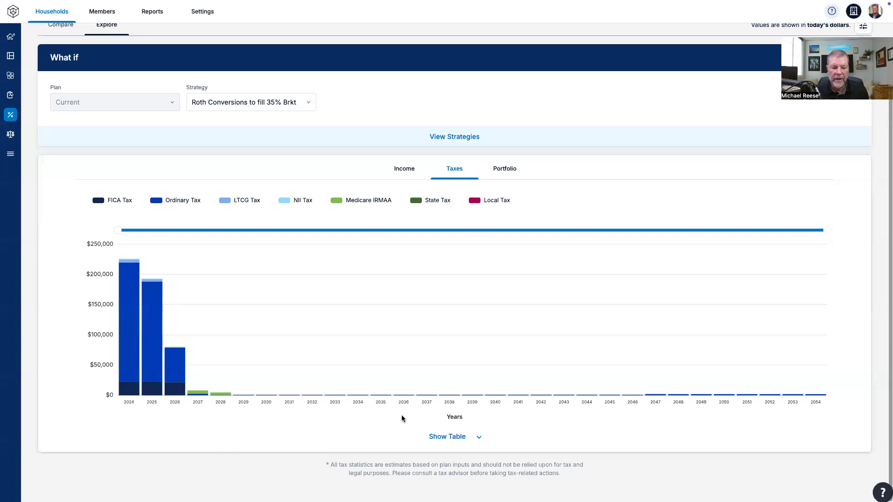
{"action": "left_click", "coordinate": [438, 436]}
{"action": "scroll", "coordinate": [621, 355], "scroll_direction": "down", "scroll_amount": 4}
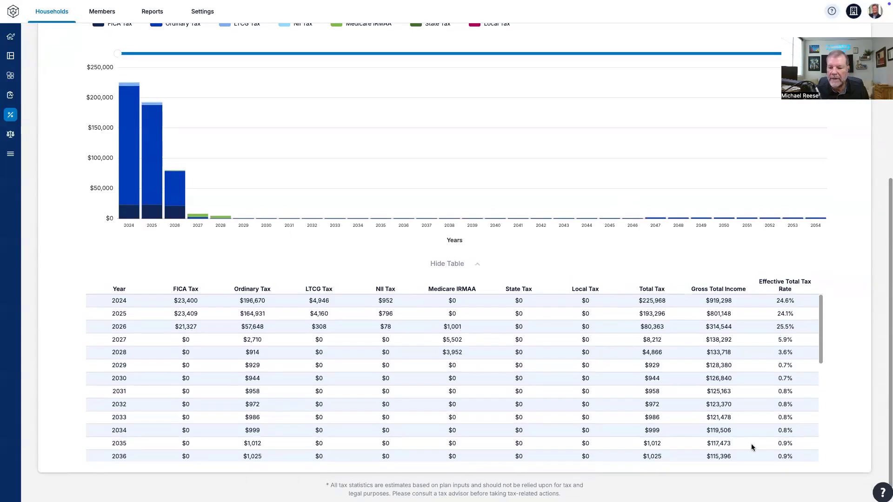
{"action": "scroll", "coordinate": [746, 365], "scroll_direction": "down", "scroll_amount": 3}
{"action": "scroll", "coordinate": [767, 375], "scroll_direction": "down", "scroll_amount": 2}
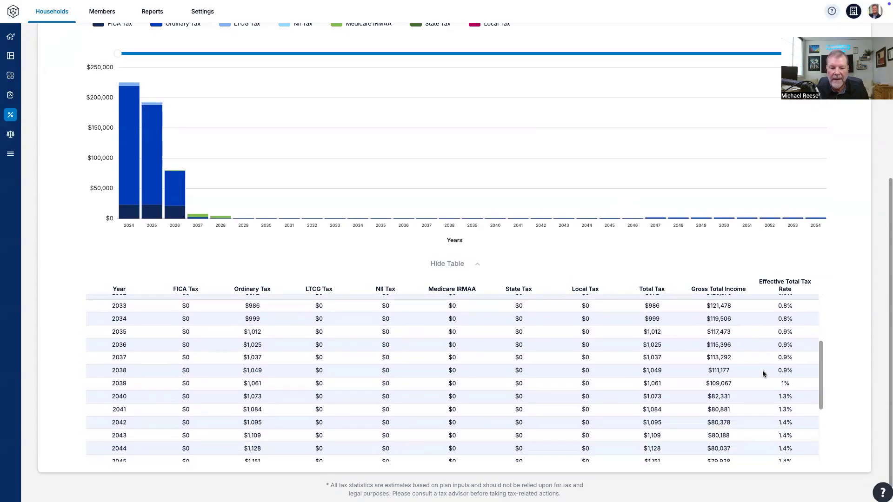
Step: Read the remaining years through 2054 in the 35% bracket strategy's tax table, comparing total tax for 2046 and 2047
{"action": "scroll", "coordinate": [450, 391], "scroll_direction": "down", "scroll_amount": 2}
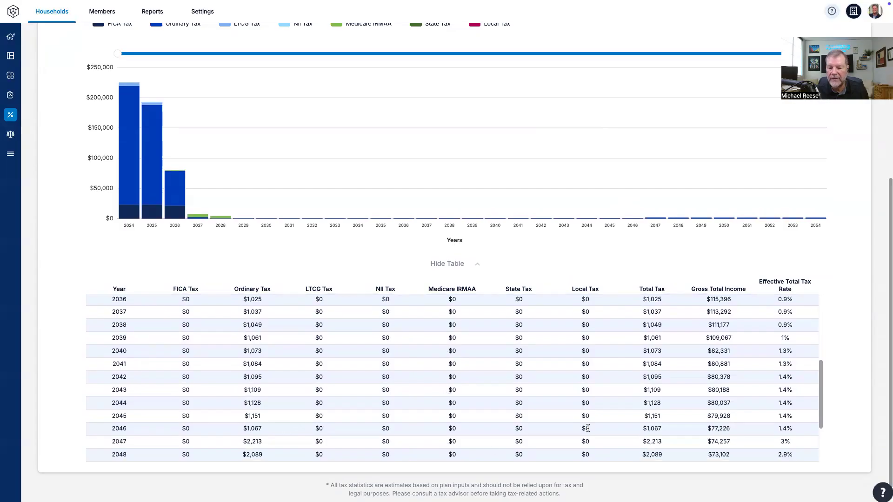
{"action": "left_click_drag", "start_coordinate": [635, 426], "coordinate": [660, 429]}
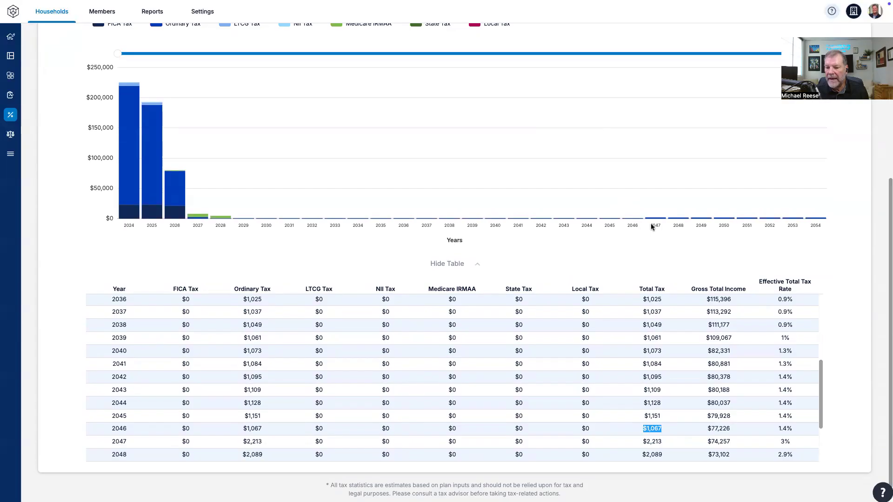
{"action": "scroll", "coordinate": [827, 407], "scroll_direction": "down", "scroll_amount": 3}
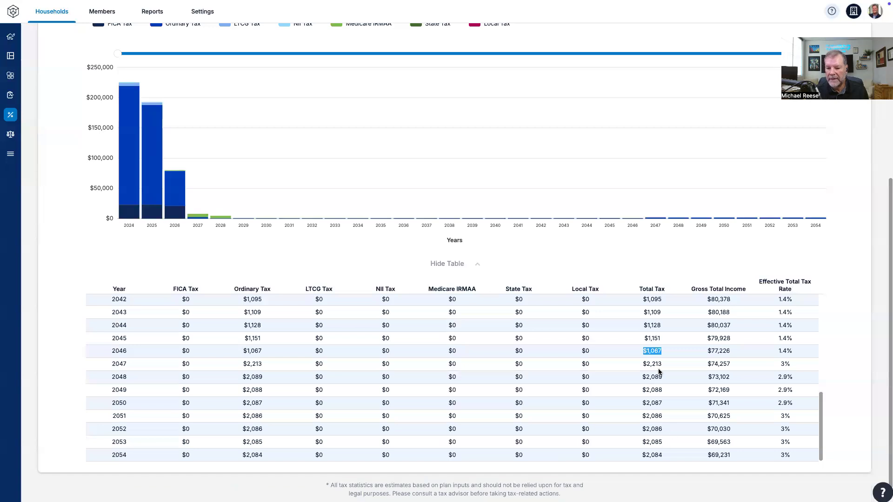
{"action": "left_click", "coordinate": [645, 365]}
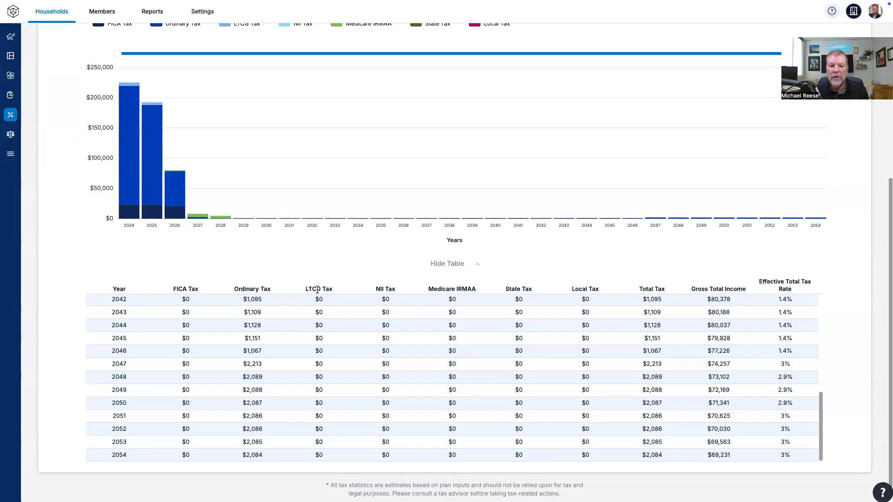
{"action": "scroll", "coordinate": [823, 437], "scroll_direction": "up", "scroll_amount": 5}
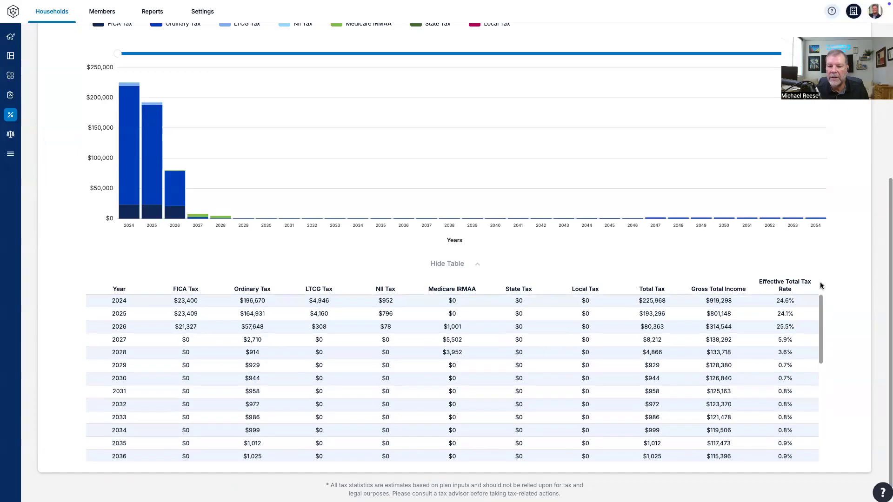
{"action": "scroll", "coordinate": [316, 241], "scroll_direction": "up", "scroll_amount": 4}
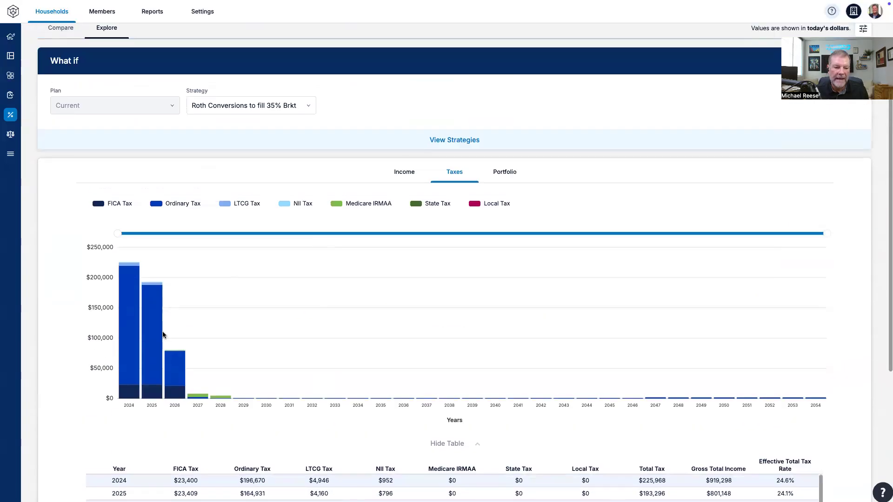
{"action": "left_click", "coordinate": [308, 107]}
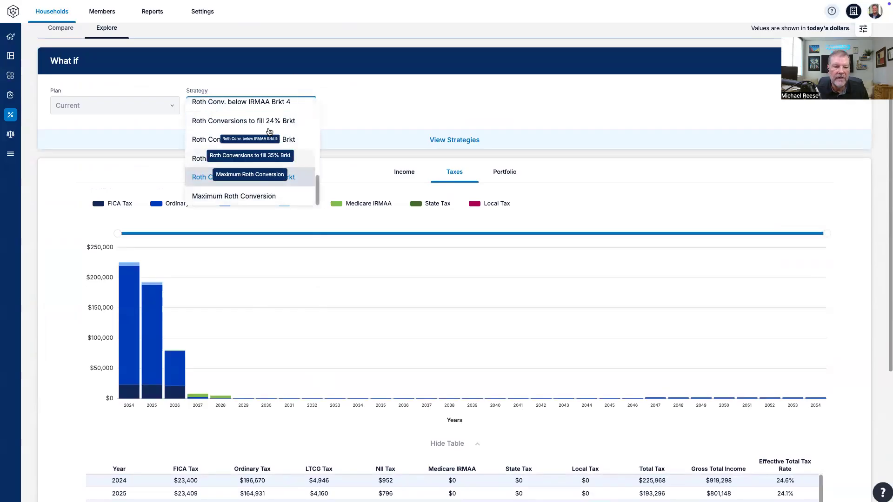
{"action": "left_click_drag", "start_coordinate": [319, 186], "coordinate": [316, 150]}
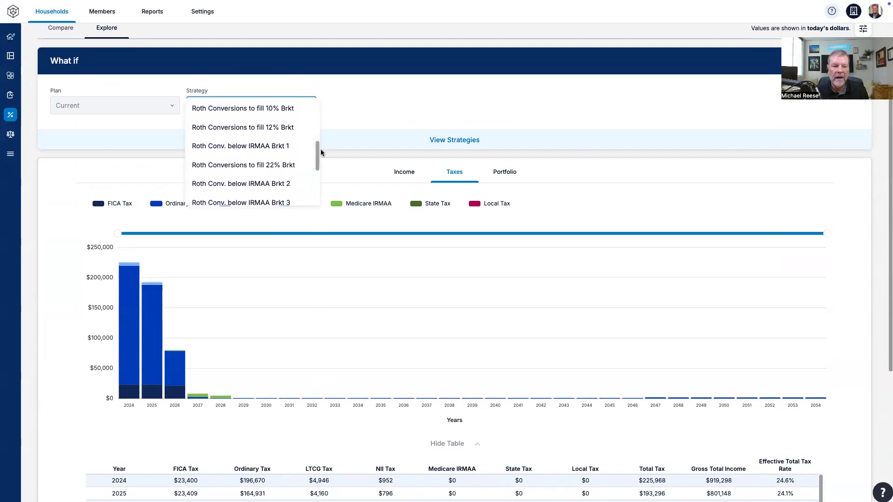
{"action": "left_click_drag", "start_coordinate": [320, 149], "coordinate": [312, 198]}
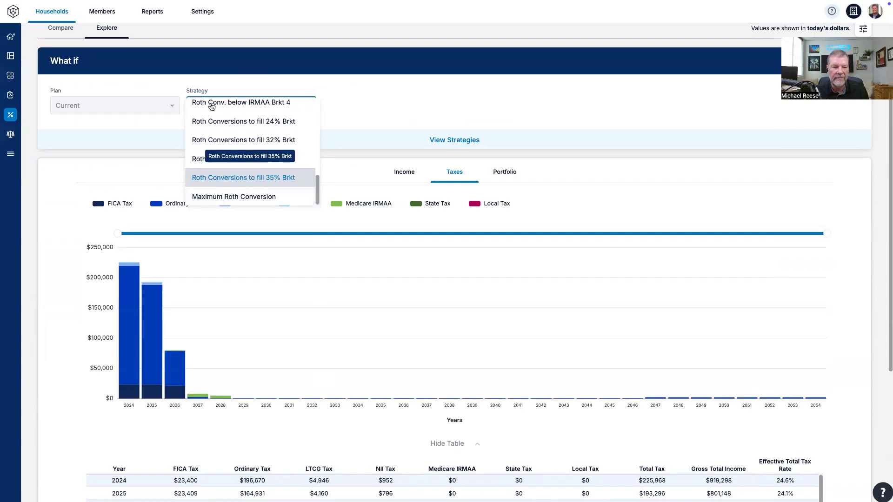
{"action": "left_click", "coordinate": [135, 128]}
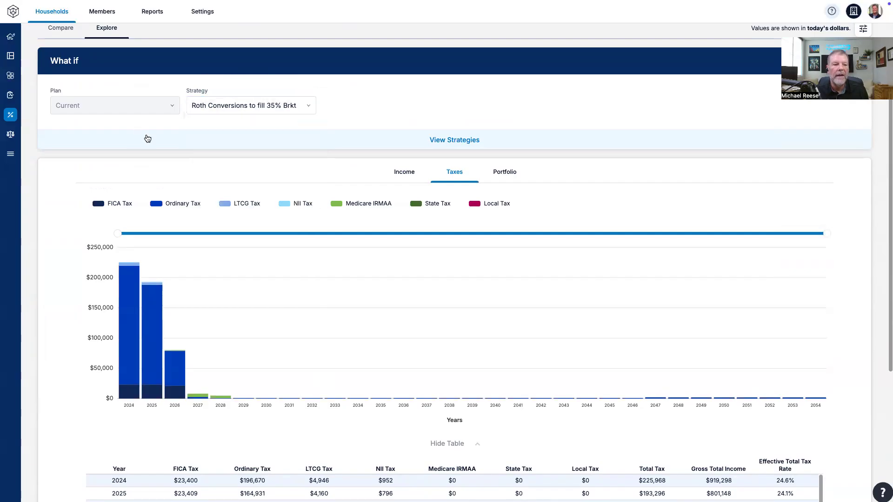
Step: Compare all tax strategies by average tax rate, total taxes and net legacy, and select Roth Conversions below IRMAA Brkt 1 for viewing
{"action": "left_click", "coordinate": [441, 139]}
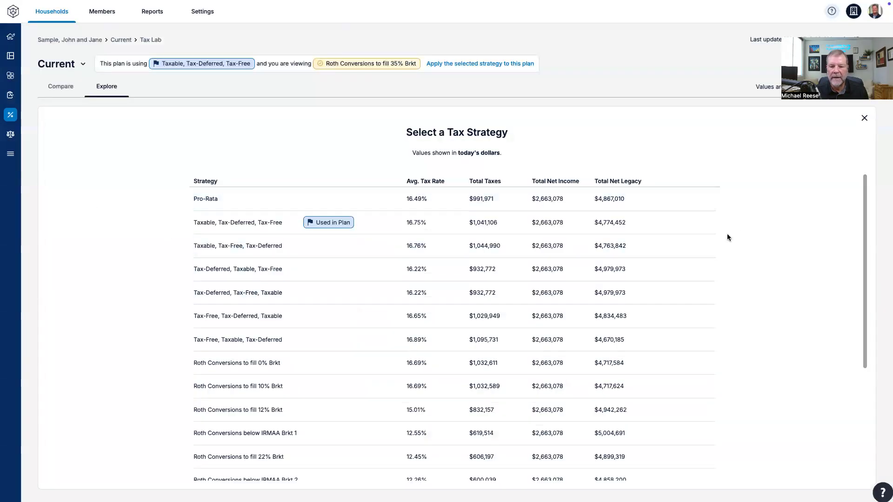
{"action": "scroll", "coordinate": [729, 283], "scroll_direction": "down", "scroll_amount": 5}
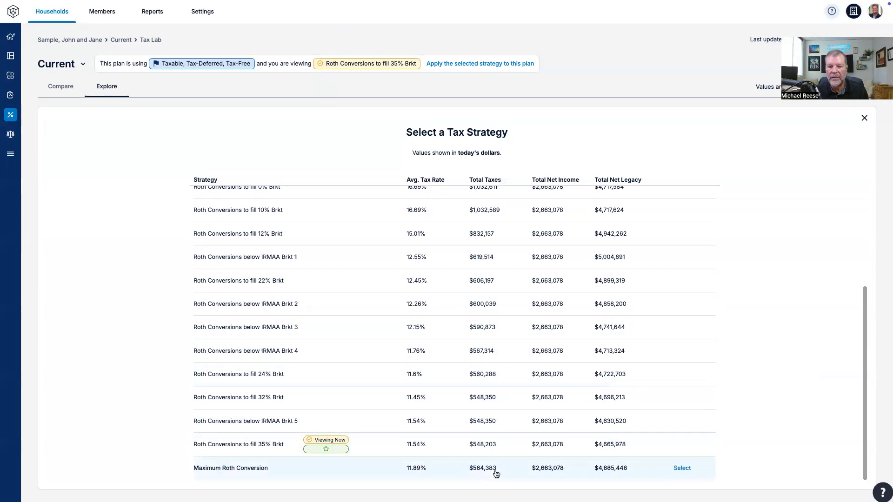
{"action": "scroll", "coordinate": [482, 358], "scroll_direction": "up", "scroll_amount": 1}
{"action": "scroll", "coordinate": [478, 367], "scroll_direction": "up", "scroll_amount": 1}
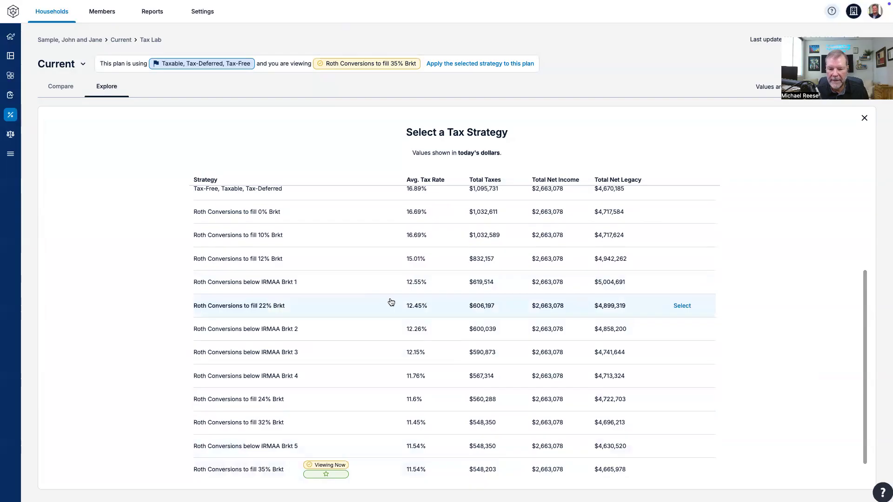
{"action": "left_click", "coordinate": [302, 283]}
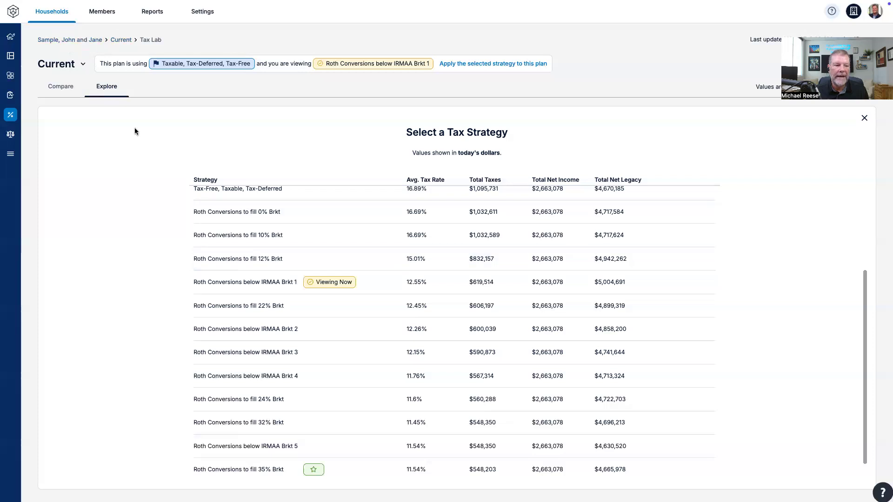
{"action": "scroll", "coordinate": [596, 247], "scroll_direction": "up", "scroll_amount": 4}
{"action": "left_click", "coordinate": [863, 119]}
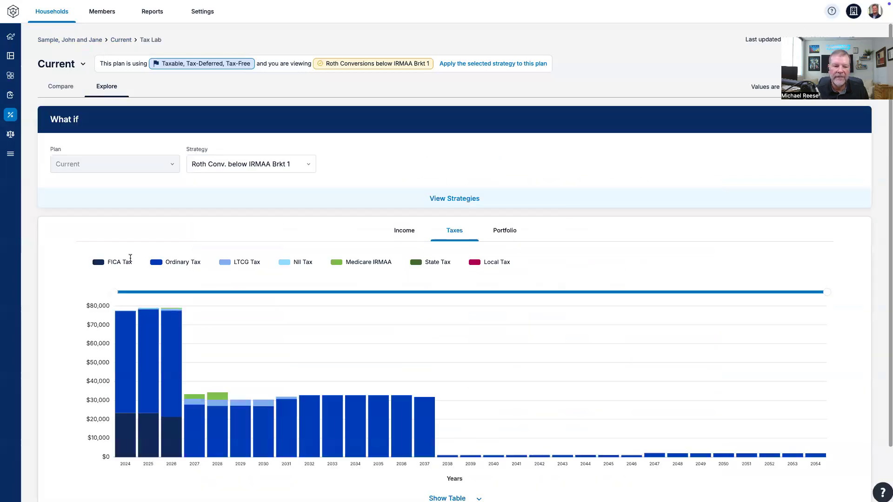
Step: Examine the taxes chart and yearly tax table for the Roth Conversions below IRMAA Brkt 1 strategy
{"action": "scroll", "coordinate": [143, 276], "scroll_direction": "down", "scroll_amount": 1}
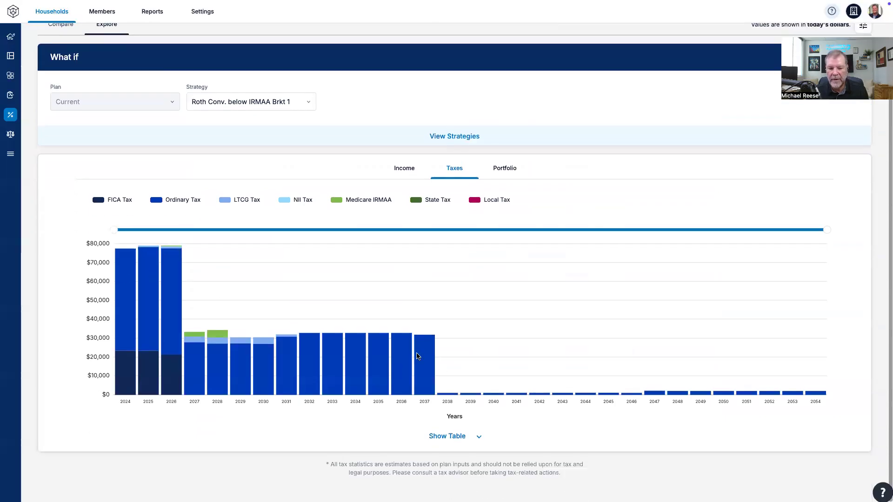
{"action": "left_click", "coordinate": [475, 438]}
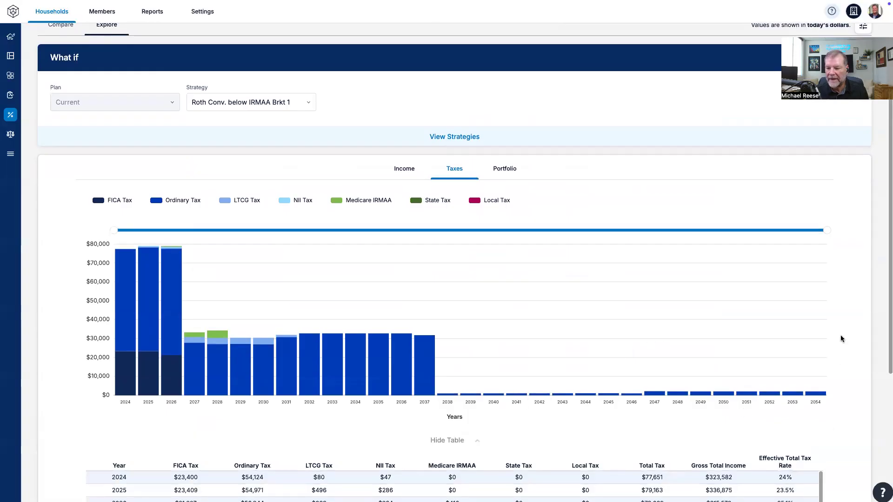
{"action": "scroll", "coordinate": [844, 324], "scroll_direction": "down", "scroll_amount": 3}
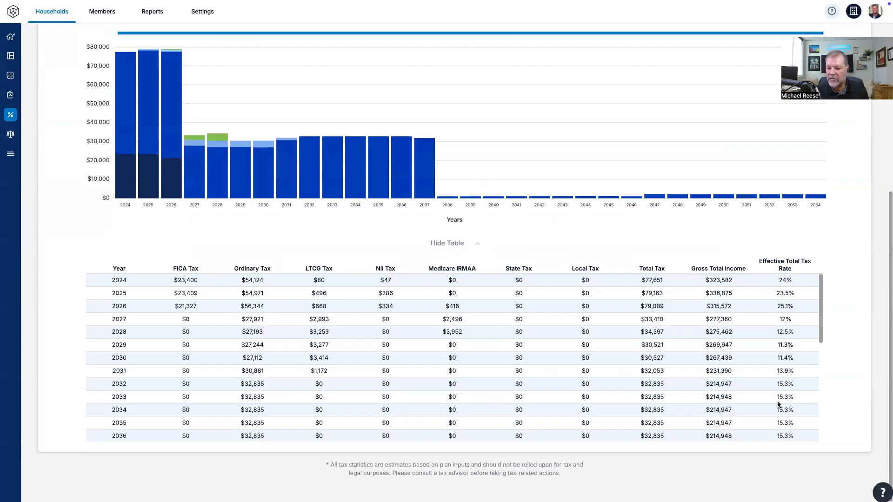
{"action": "left_click_drag", "start_coordinate": [825, 319], "coordinate": [754, 396]}
{"action": "left_click_drag", "start_coordinate": [820, 372], "coordinate": [816, 287]}
{"action": "scroll", "coordinate": [339, 258], "scroll_direction": "up", "scroll_amount": 5}
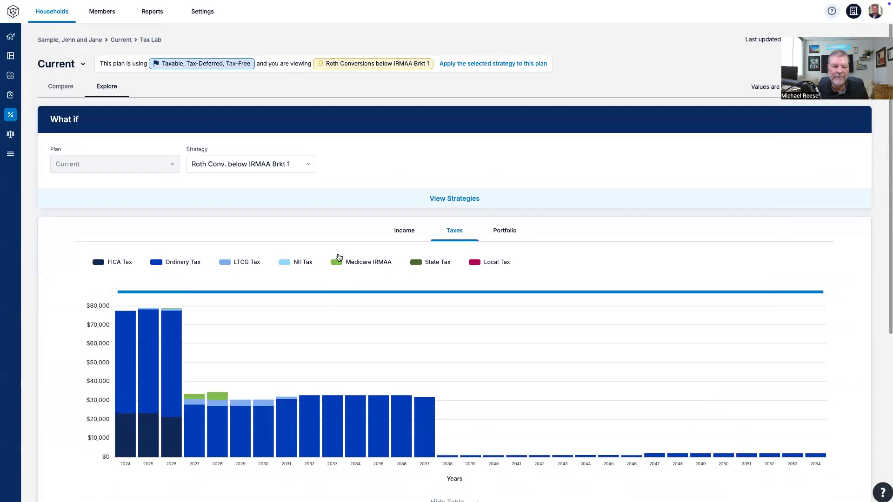
Step: Set the explored strategy back to Roth Conversions to fill 35% Brkt
{"action": "left_click", "coordinate": [311, 167]}
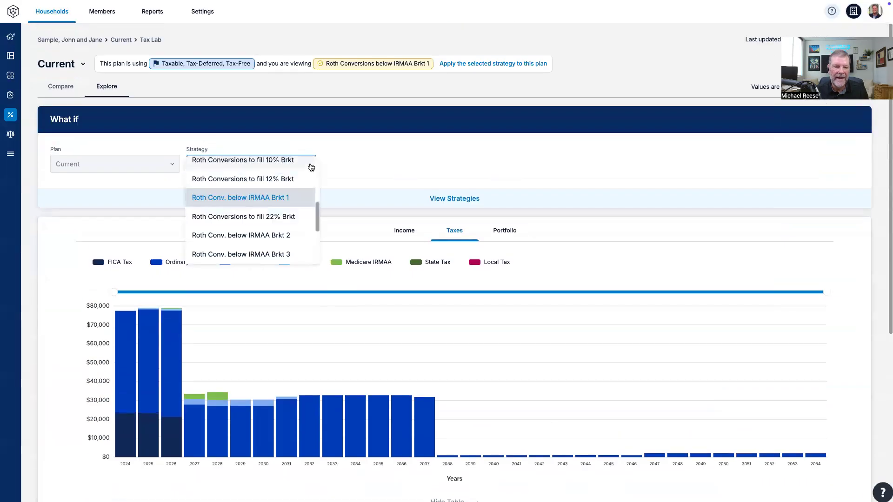
{"action": "scroll", "coordinate": [289, 205], "scroll_direction": "down", "scroll_amount": 3}
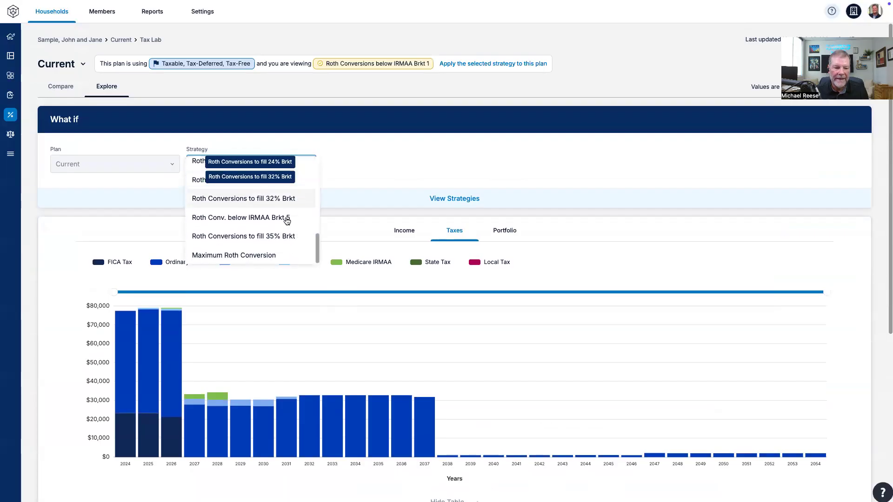
{"action": "left_click", "coordinate": [265, 243]}
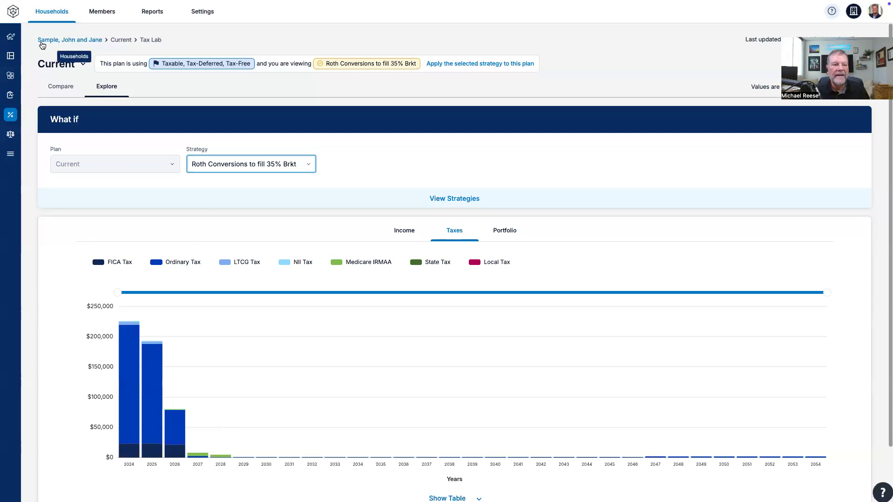
Step: Open the dashboard's Budgeted Spending details and review the income and expense flow, income analysis, expenses and savings for December 2026
{"action": "left_click", "coordinate": [10, 56]}
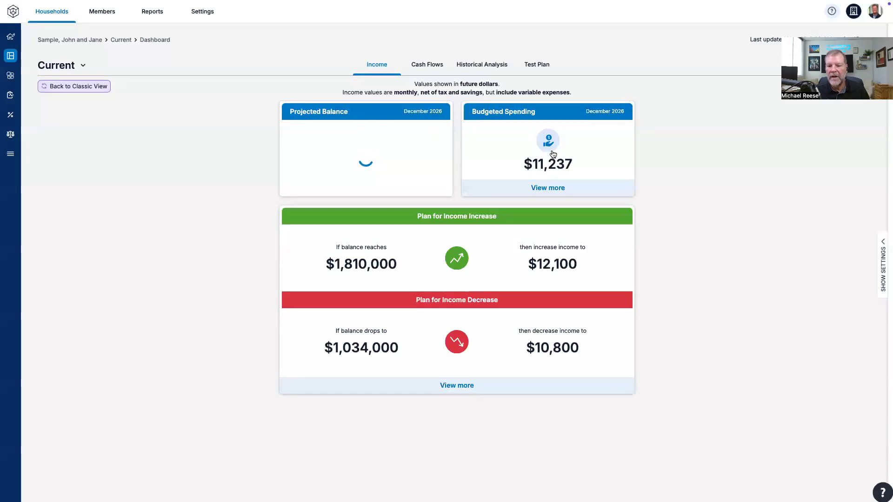
{"action": "left_click", "coordinate": [559, 123]}
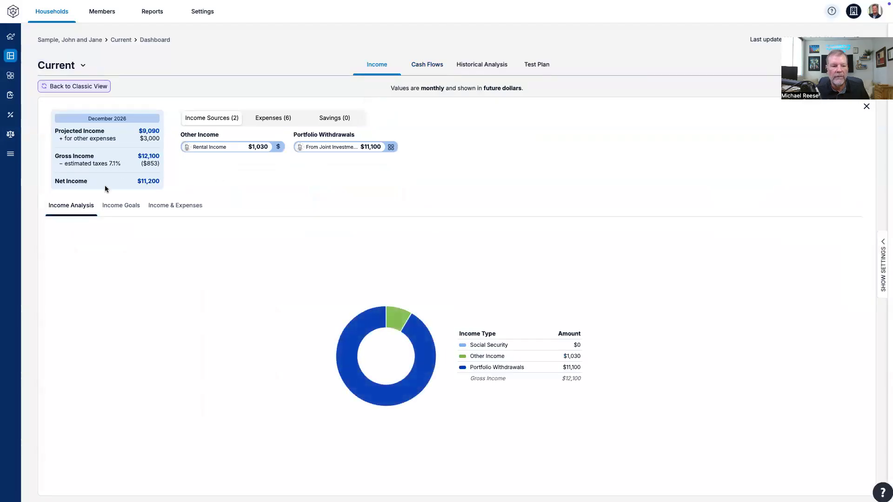
{"action": "left_click", "coordinate": [181, 207]}
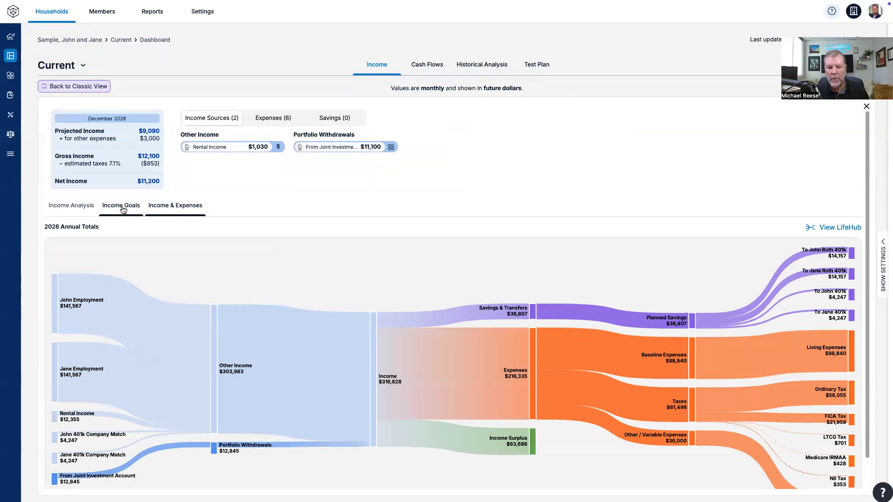
{"action": "left_click", "coordinate": [71, 206]}
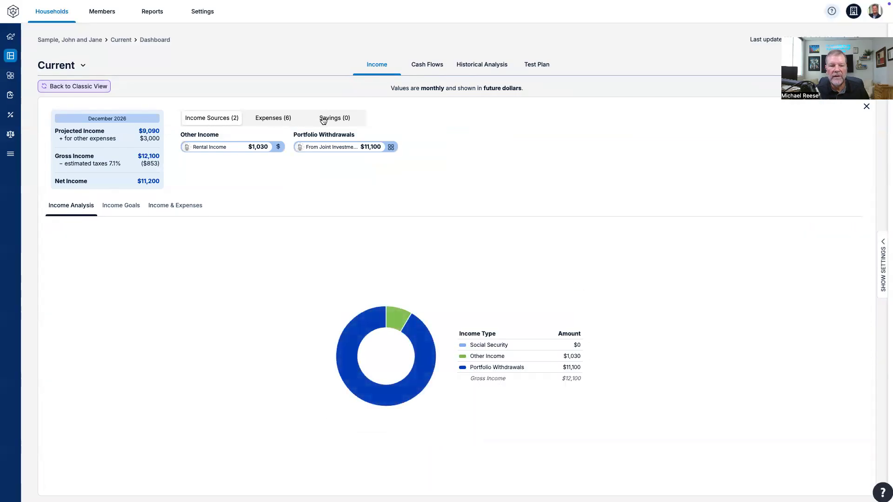
{"action": "left_click", "coordinate": [271, 122]}
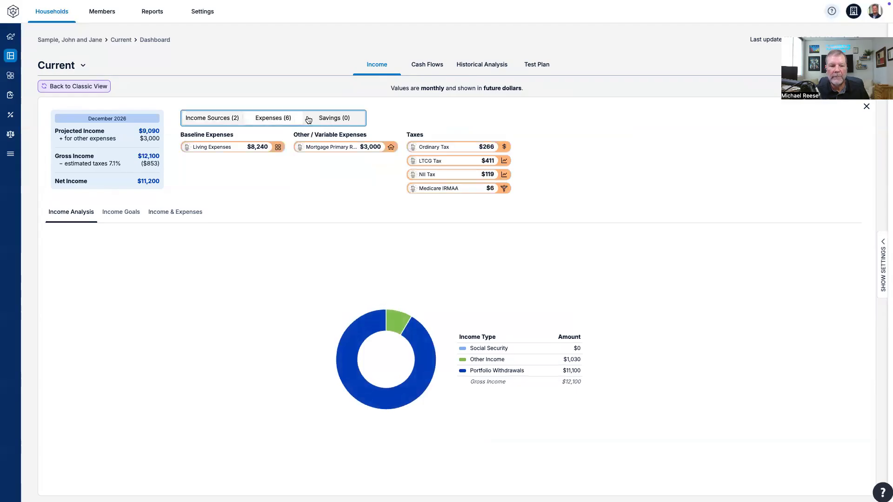
{"action": "left_click", "coordinate": [333, 117]}
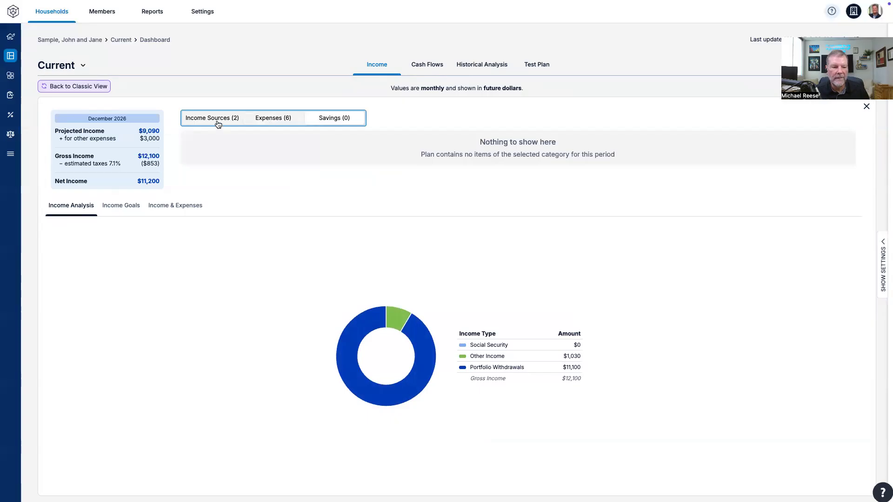
{"action": "left_click", "coordinate": [268, 117]}
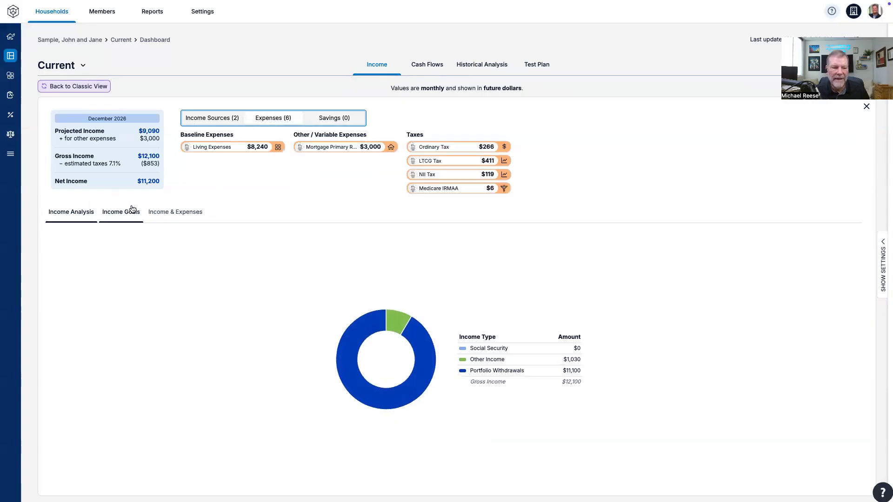
Step: Review the plan's Cash Flows income sources and taxes charts on the dashboard
{"action": "left_click", "coordinate": [426, 65]}
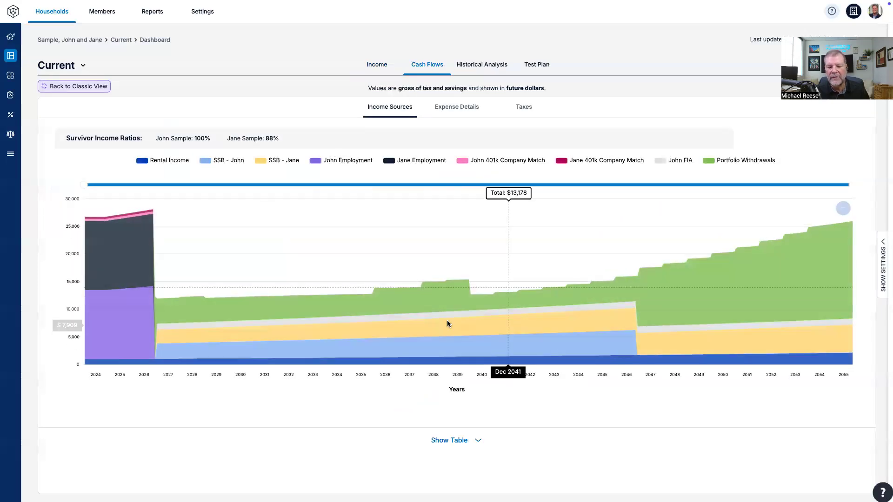
{"action": "left_click", "coordinate": [521, 106]}
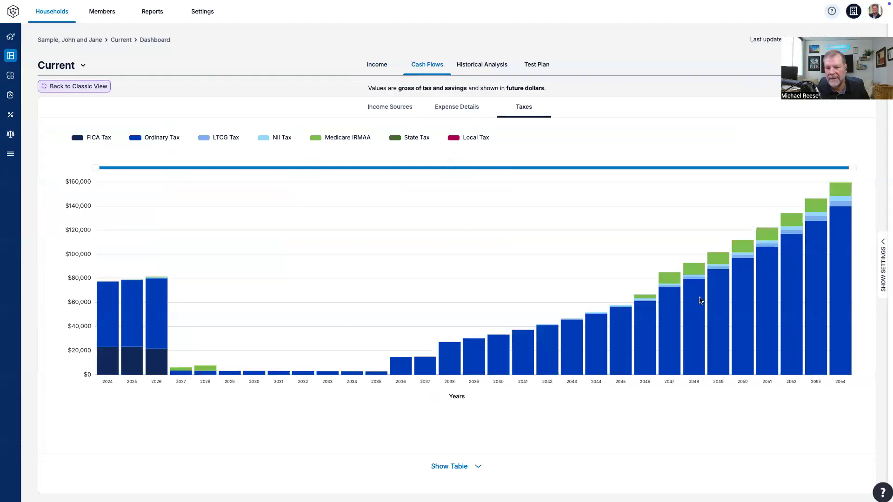
{"action": "left_click", "coordinate": [393, 107]}
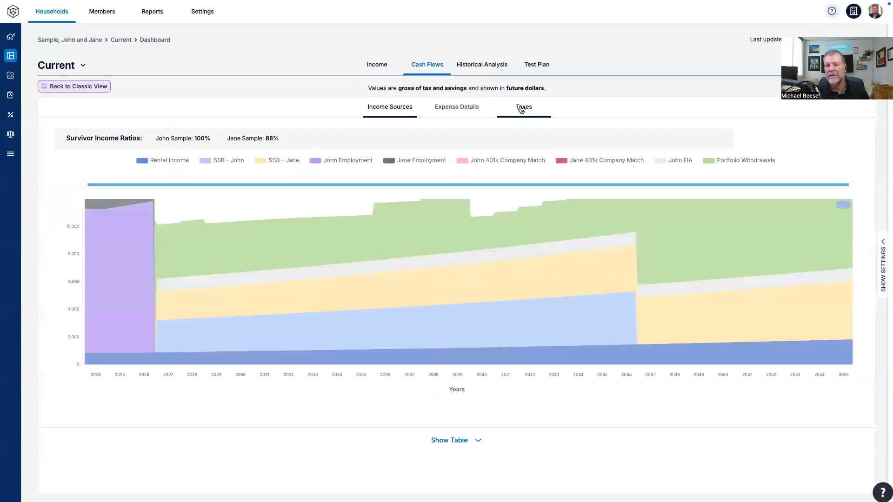
{"action": "left_click", "coordinate": [522, 108]}
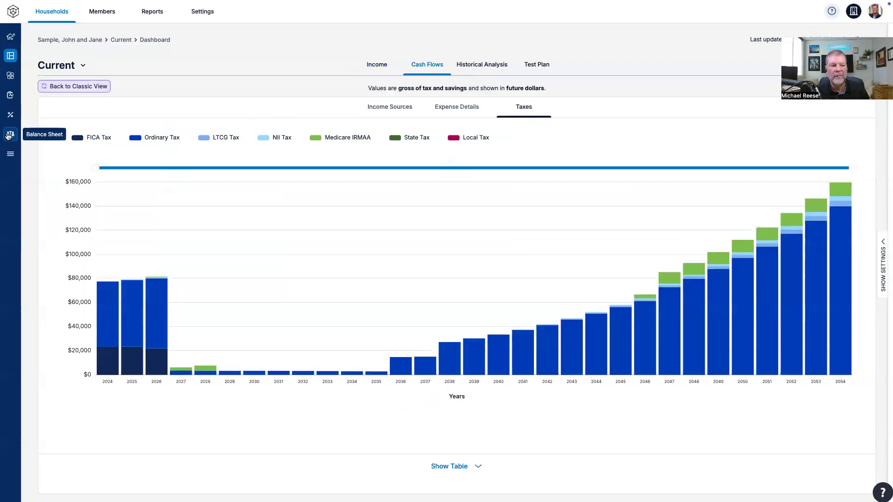
Step: Open the Current plan's Life Hub and switch its layout
{"action": "left_click", "coordinate": [10, 75]}
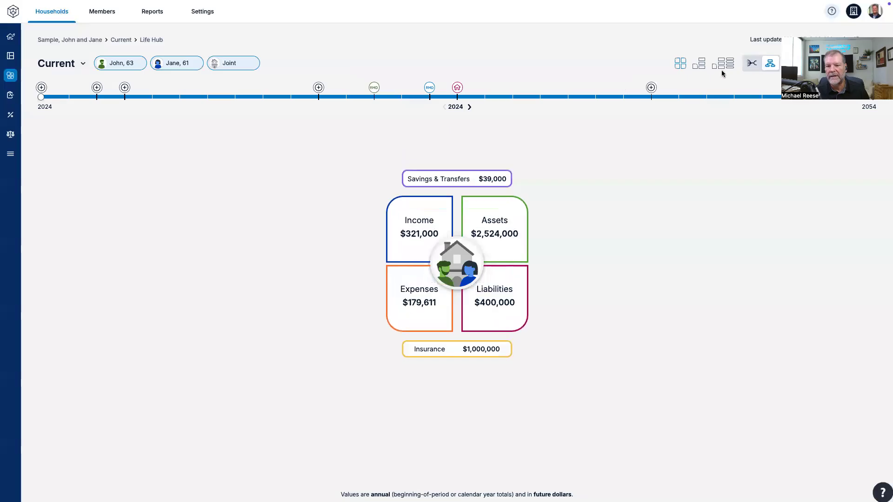
{"action": "left_click", "coordinate": [723, 65]}
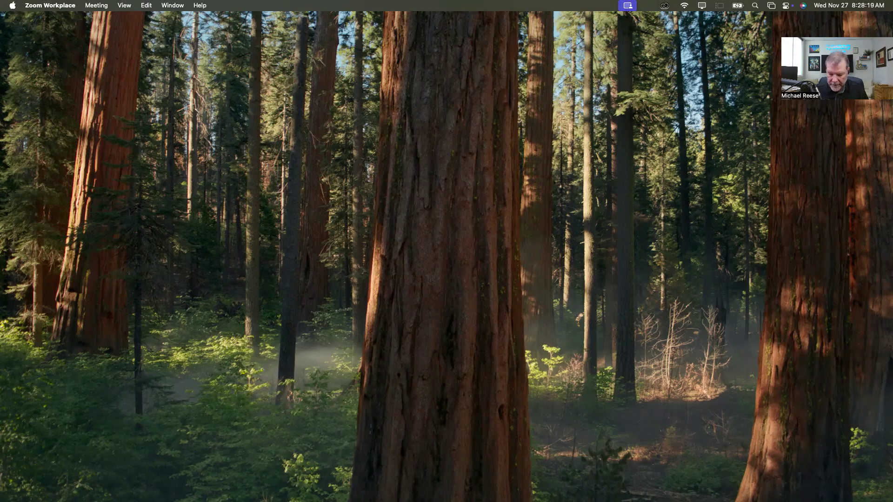
Step: Copy the Current plan from the household's plan scenarios and name the copy Retire RIGHT Planning
{"action": "key", "text": "ctrl+Right"}
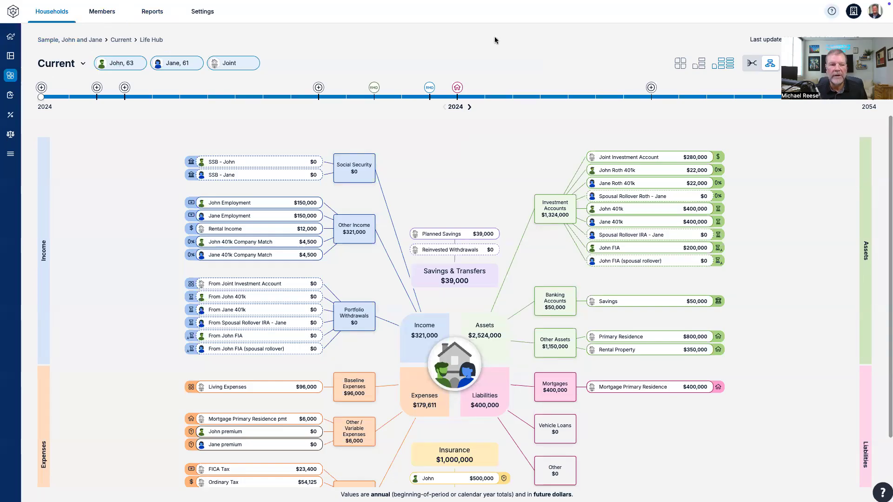
{"action": "left_click", "coordinate": [125, 41]}
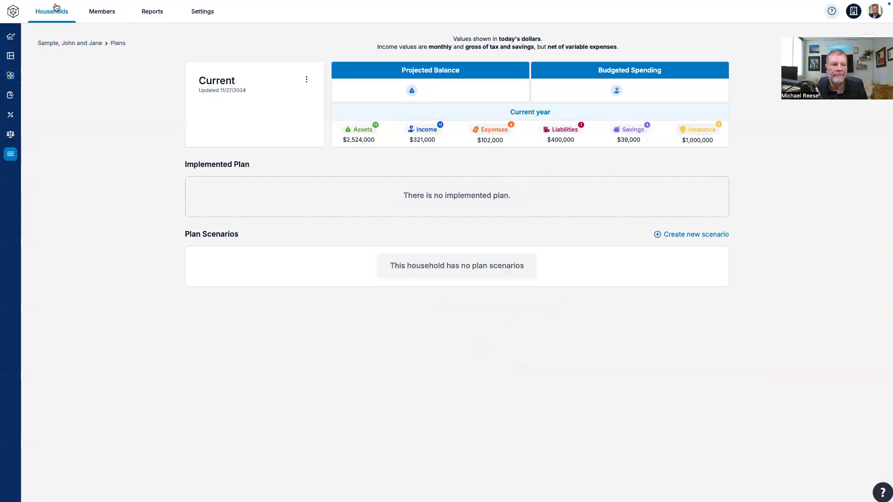
{"action": "left_click", "coordinate": [28, 22]}
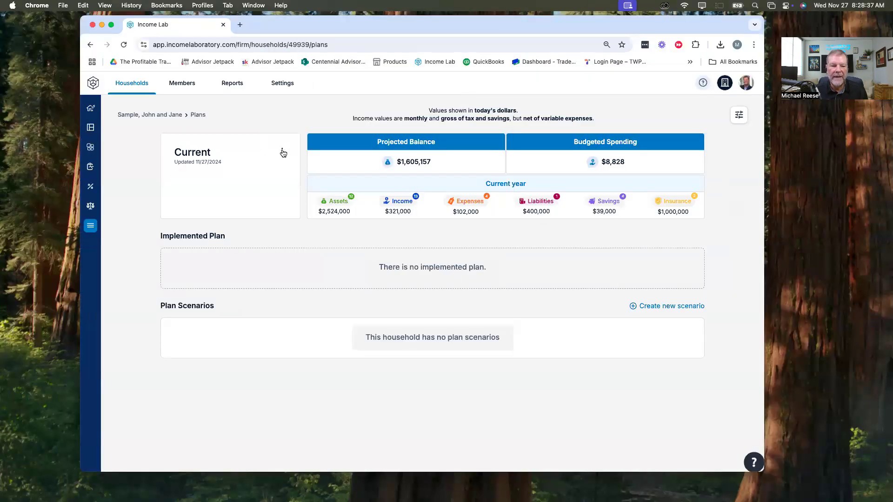
{"action": "left_click", "coordinate": [283, 153]}
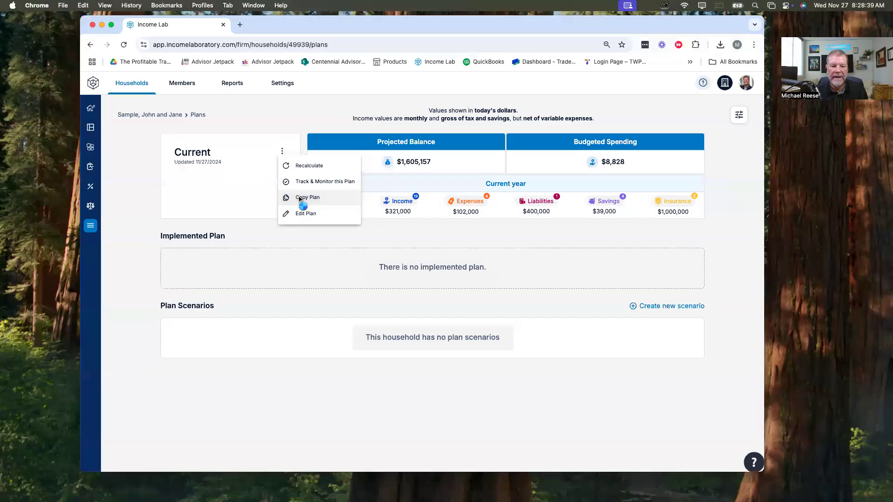
{"action": "left_click", "coordinate": [305, 210]}
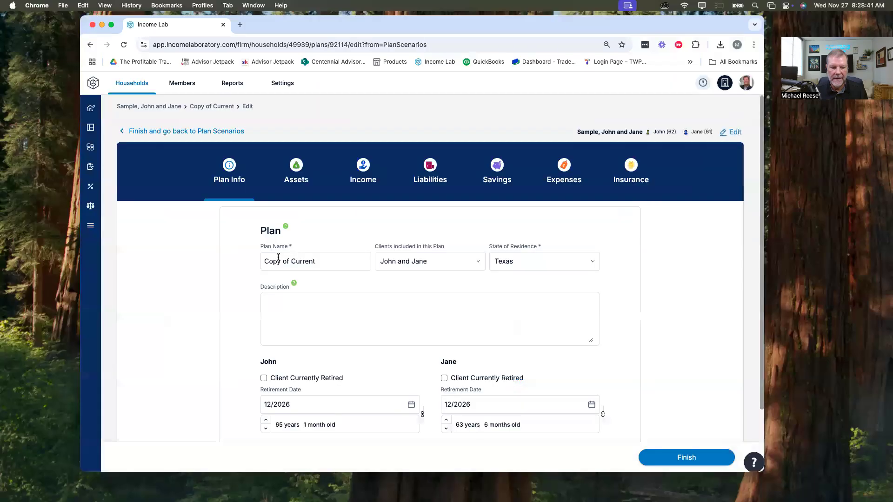
{"action": "left_click_drag", "start_coordinate": [323, 256], "coordinate": [244, 258]}
{"action": "type", "text": "Retire RIGHT Planning"}
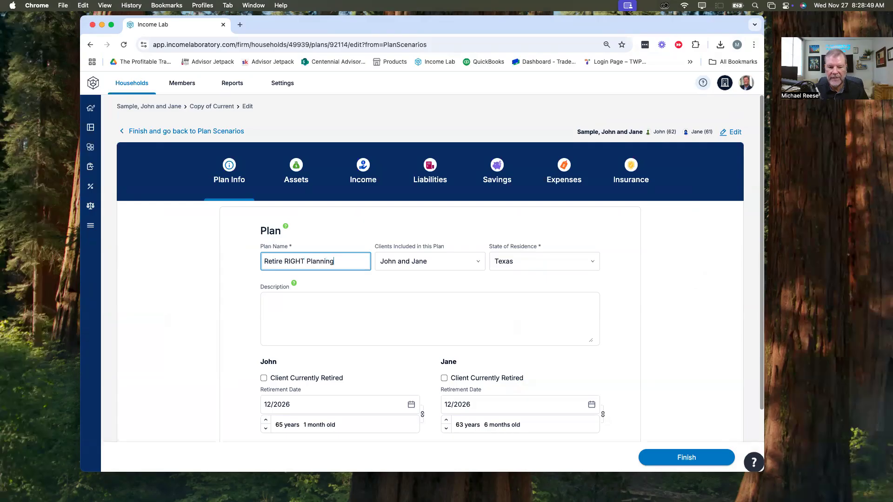
Step: Change the primary plan question in the copied plan's baseline expenses to "What can I spend?" and finish editing the plan
{"action": "left_click", "coordinate": [566, 168]}
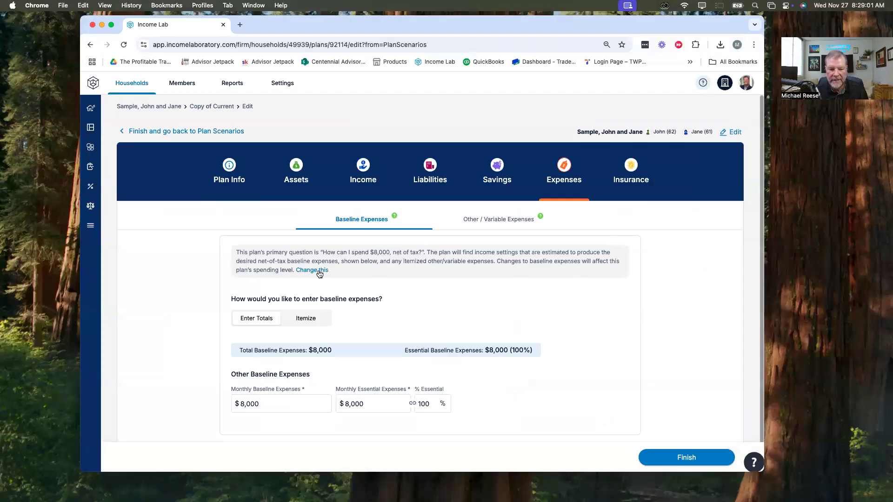
{"action": "left_click", "coordinate": [320, 272]}
{"action": "left_click", "coordinate": [325, 252]}
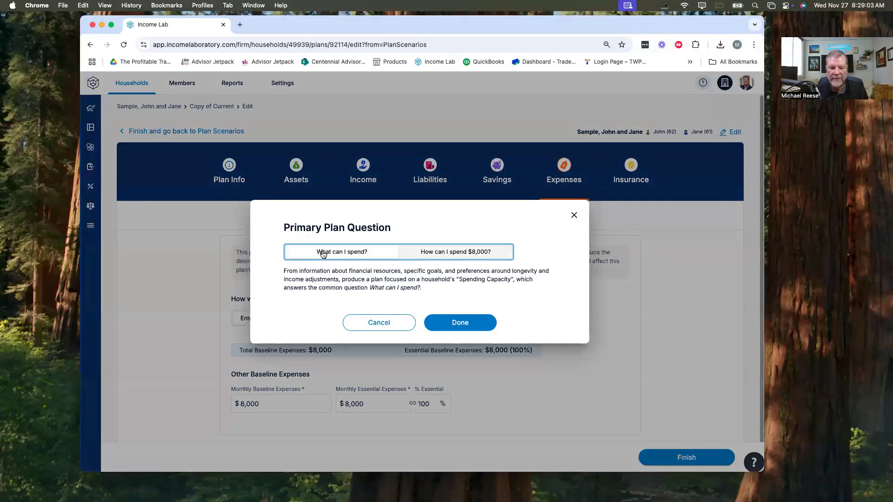
{"action": "left_click", "coordinate": [463, 324]}
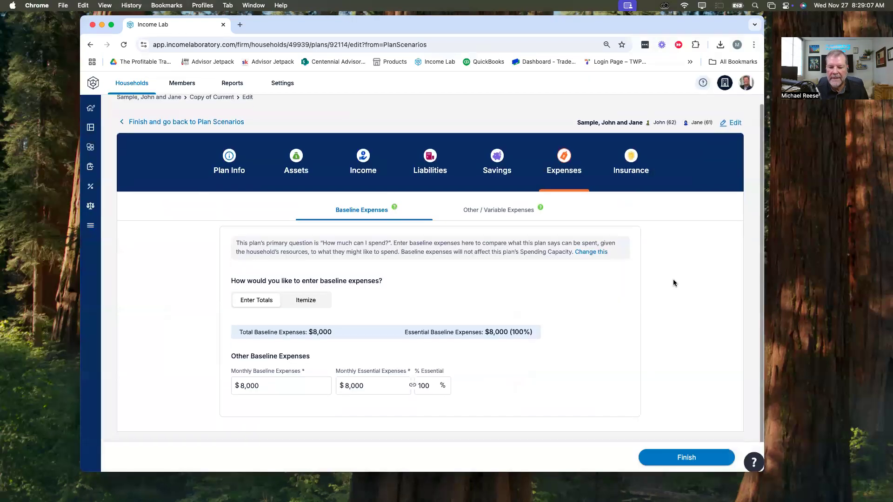
{"action": "left_click", "coordinate": [686, 458]}
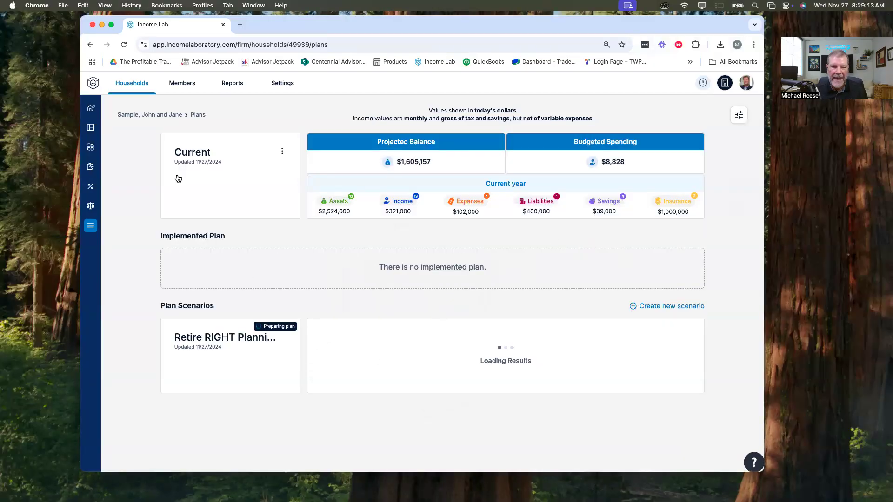
Step: Open the Retire RIGHT Planning scenario's dashboard and switch to the Current plan's dashboard
{"action": "left_click", "coordinate": [261, 343]}
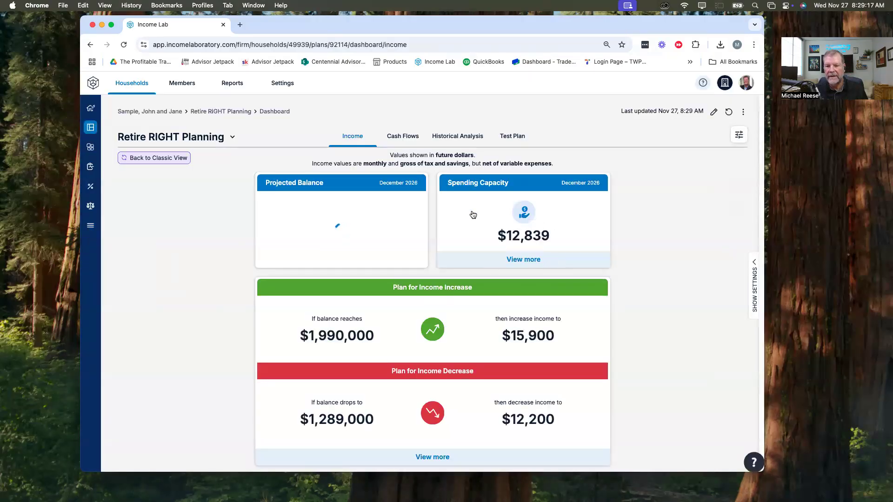
{"action": "left_click", "coordinate": [233, 138]}
{"action": "left_click", "coordinate": [144, 152]}
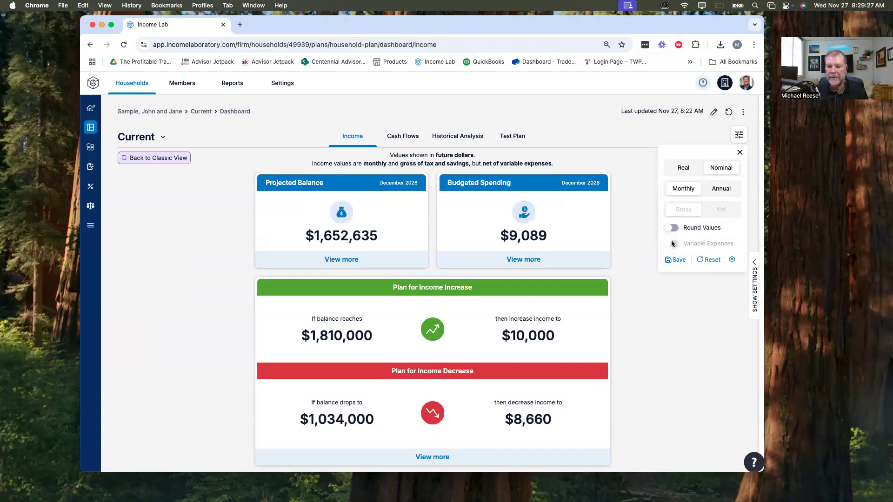
Step: Reset the Current dashboard's display options and switch the values back to Nominal
{"action": "left_click", "coordinate": [707, 260]}
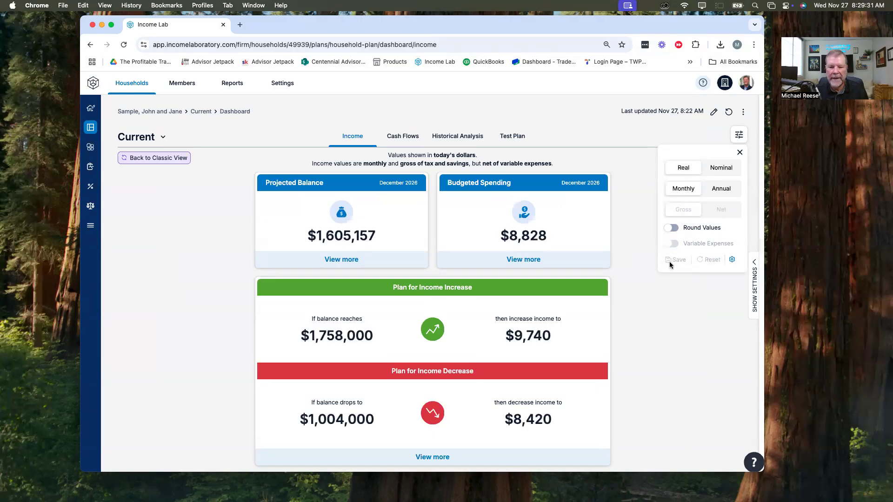
{"action": "left_click", "coordinate": [675, 322]}
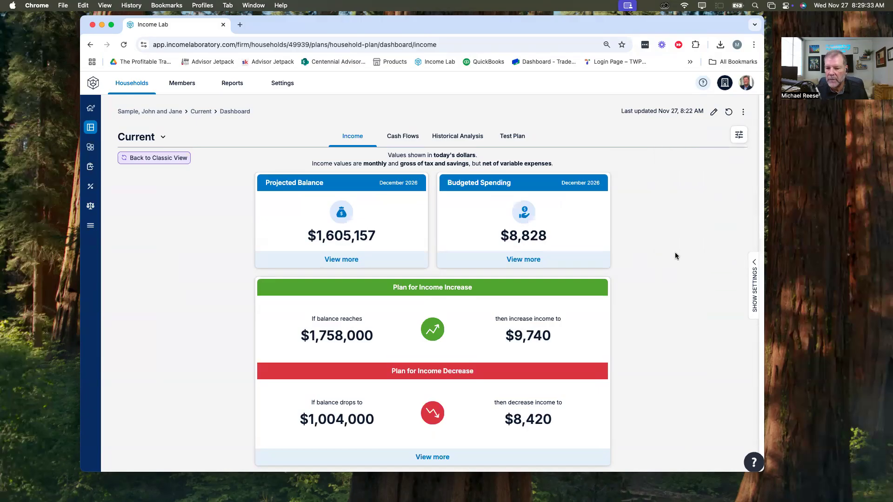
{"action": "left_click", "coordinate": [744, 137]}
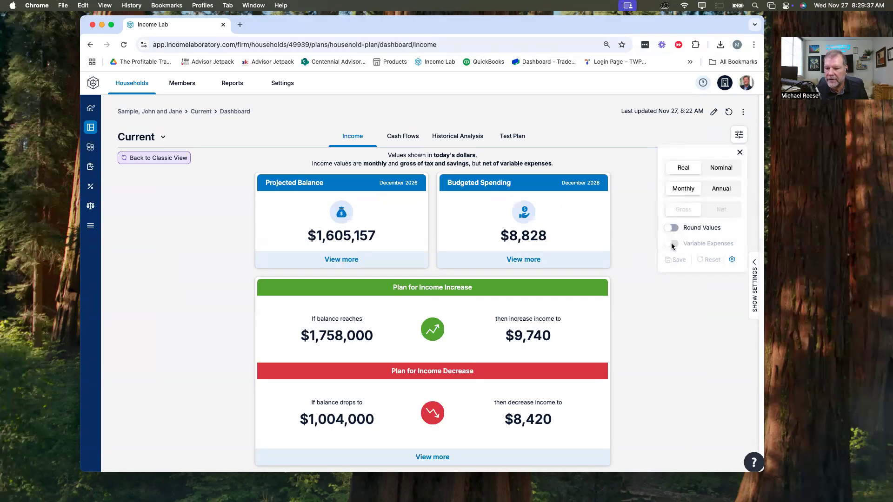
{"action": "left_click", "coordinate": [720, 168]}
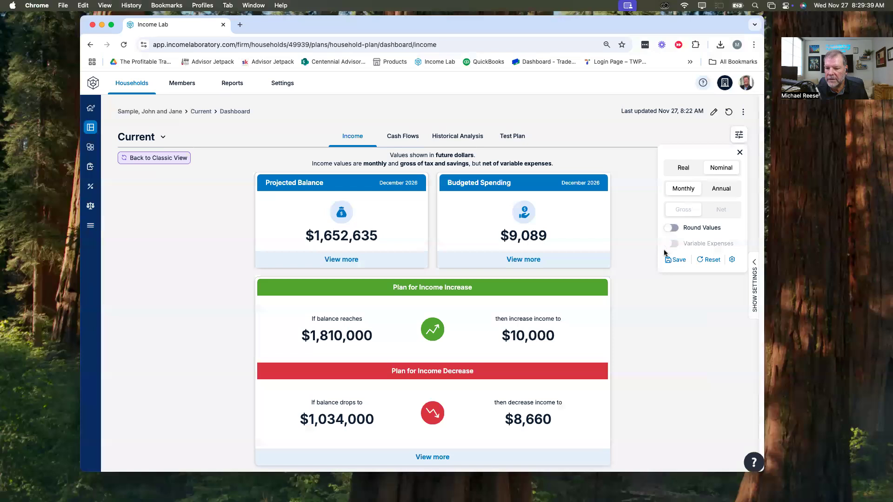
Step: Set the default Plan Dashboard display to Nominal and Net with Variable Expenses on, apply the changes and return to the dashboard
{"action": "left_click", "coordinate": [732, 259]}
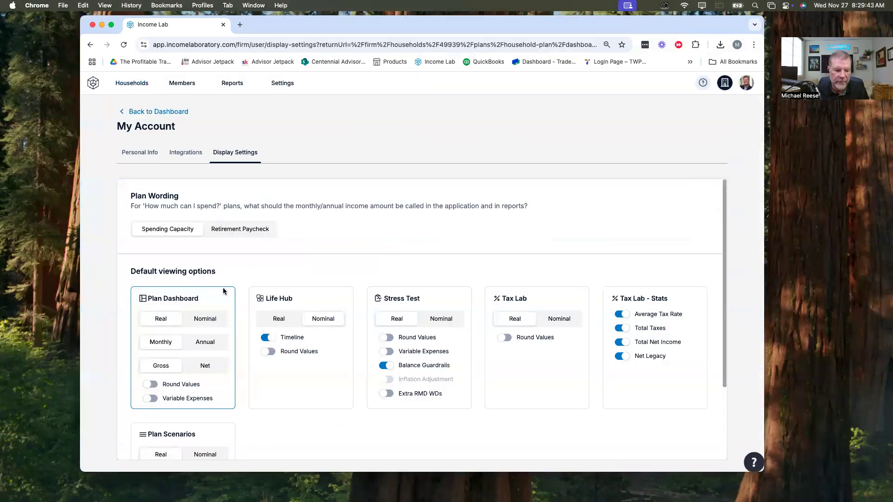
{"action": "scroll", "coordinate": [209, 260], "scroll_direction": "down", "scroll_amount": 3}
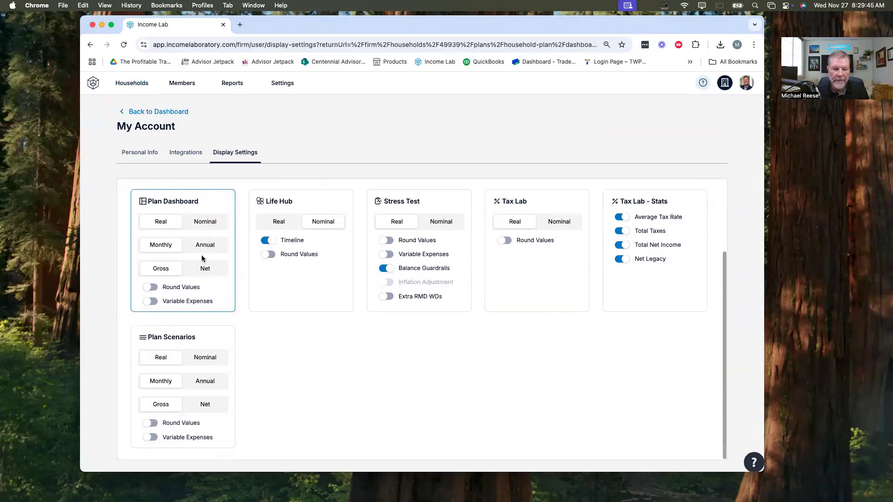
{"action": "left_click", "coordinate": [204, 221]}
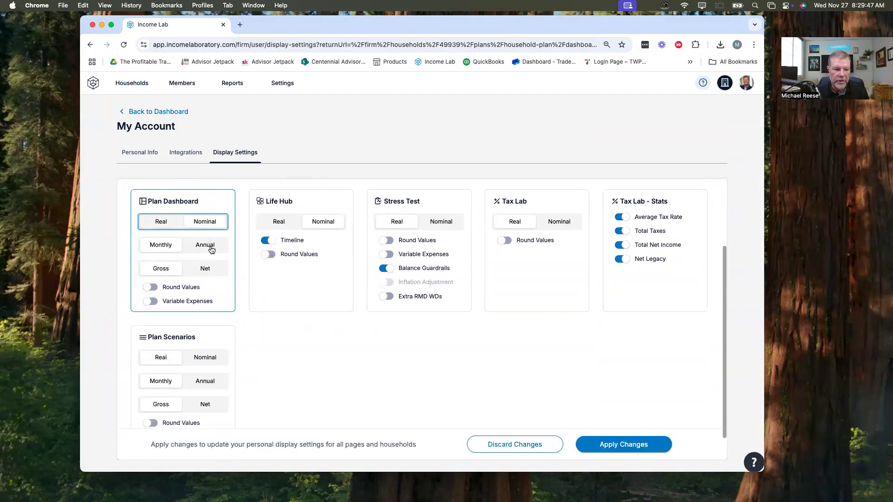
{"action": "left_click", "coordinate": [151, 302]}
{"action": "left_click", "coordinate": [211, 275]}
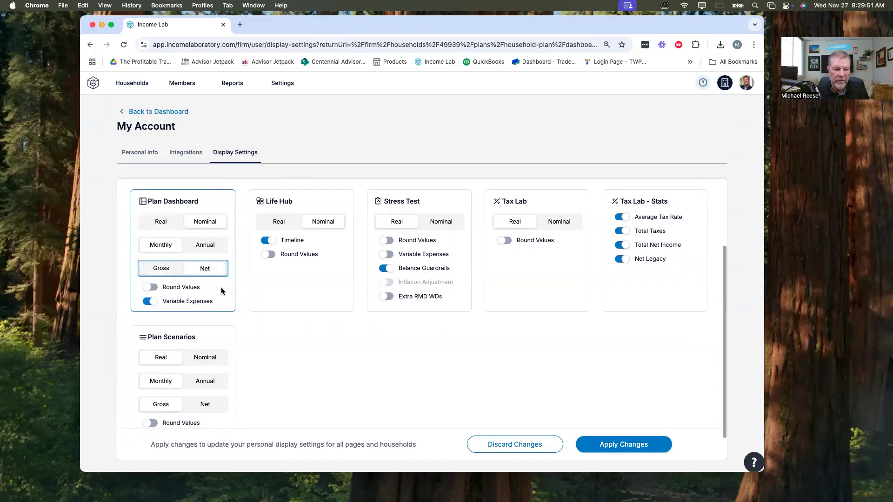
{"action": "scroll", "coordinate": [244, 333], "scroll_direction": "down", "scroll_amount": 1}
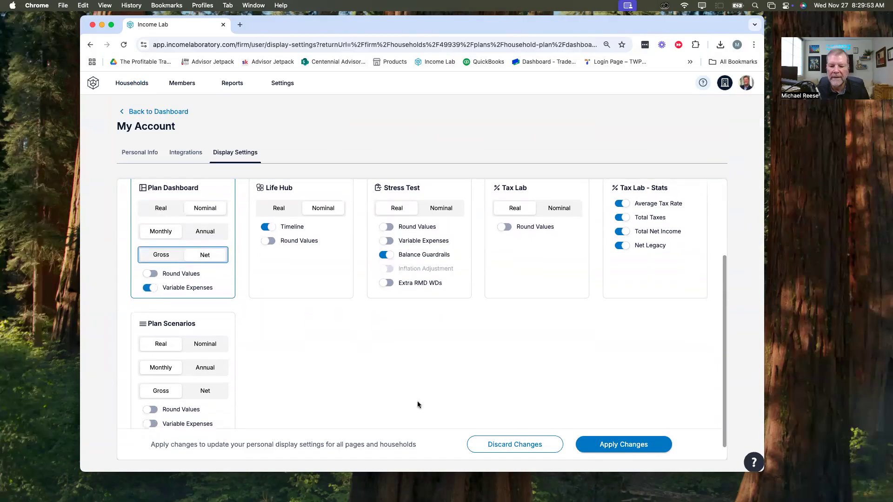
{"action": "left_click", "coordinate": [600, 438]}
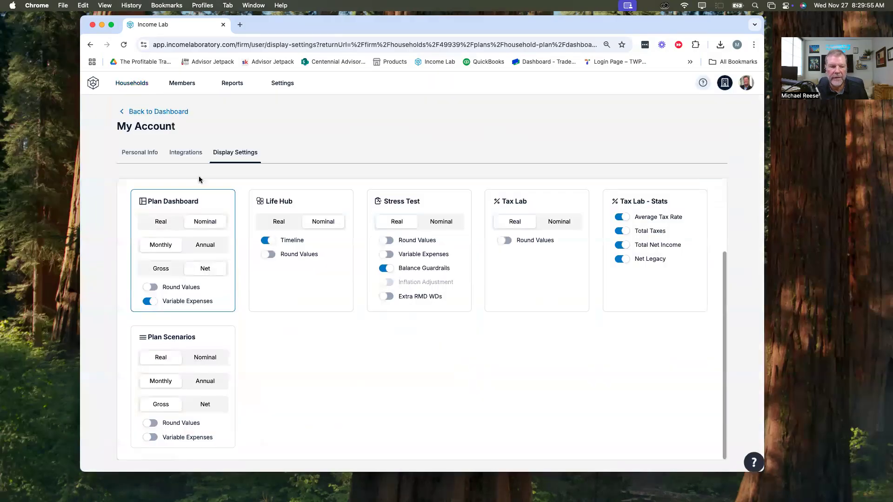
{"action": "left_click", "coordinate": [131, 113]}
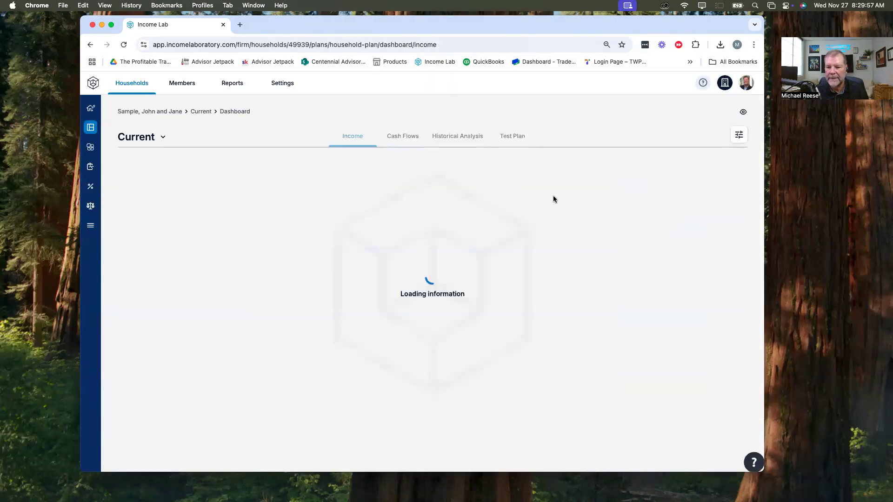
Step: Check the display options and compare the Current plan's monthly Budgeted Spending with Retire RIGHT Planning's Spending Capacity
{"action": "left_click", "coordinate": [739, 135]}
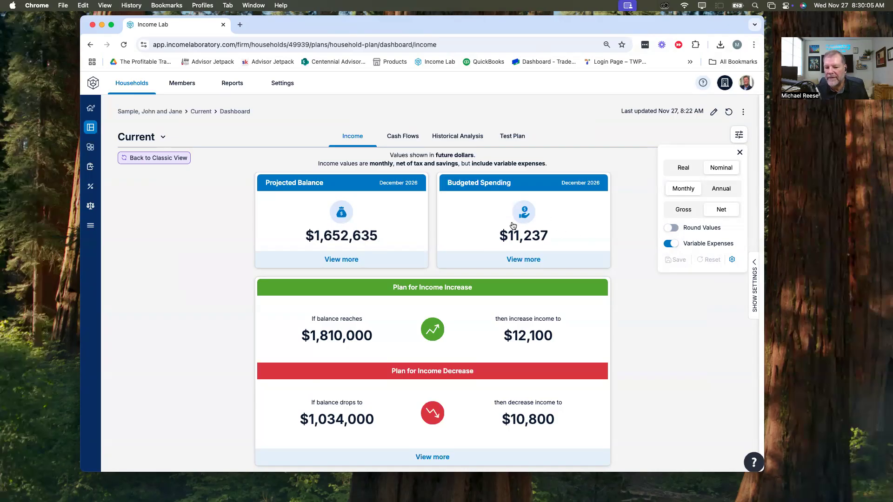
{"action": "left_click", "coordinate": [163, 139]}
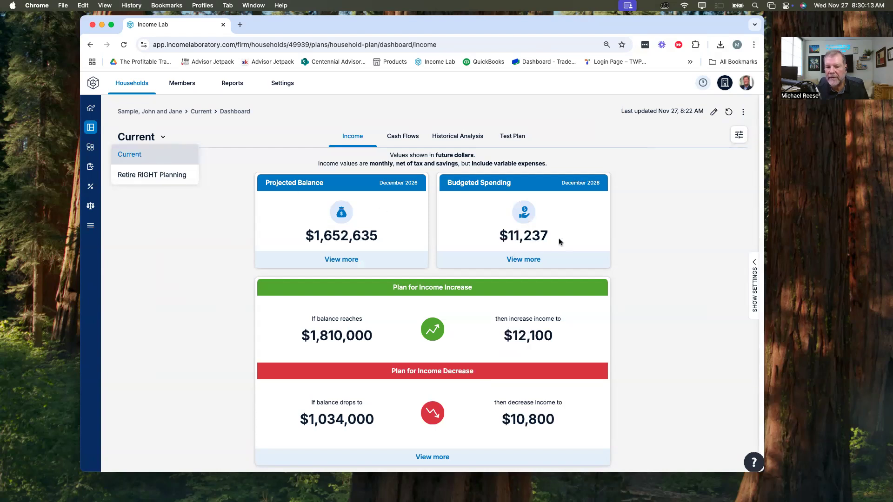
{"action": "left_click", "coordinate": [153, 176]}
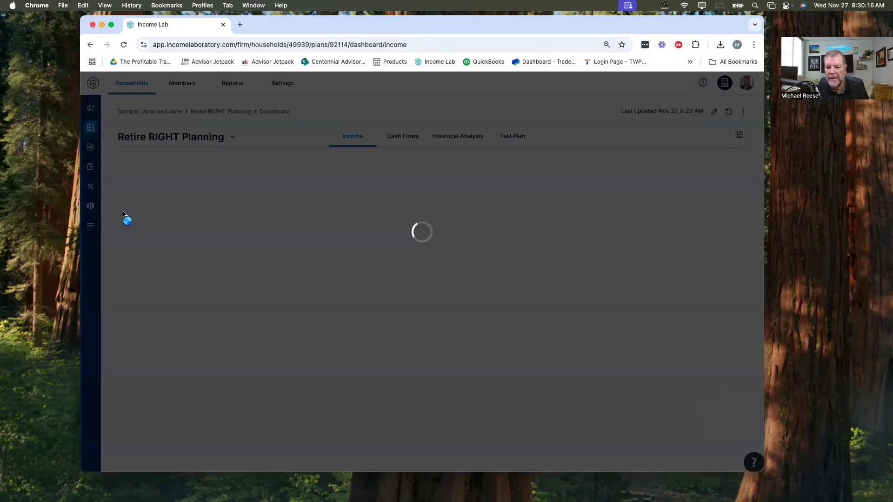
{"action": "left_click", "coordinate": [732, 140]}
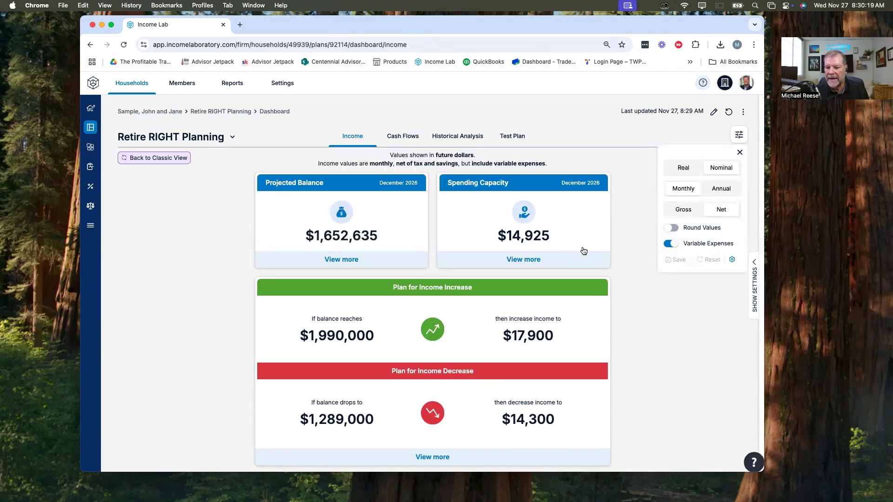
{"action": "left_click", "coordinate": [232, 136]}
{"action": "left_click", "coordinate": [165, 156]}
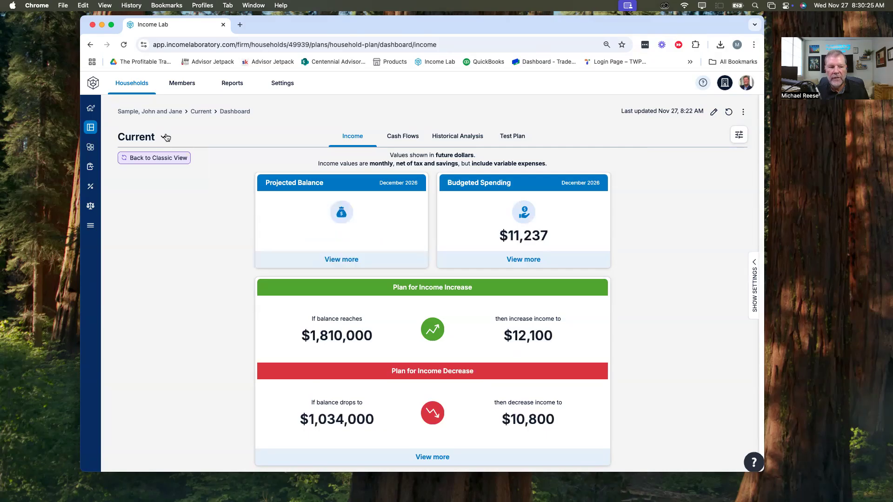
{"action": "left_click", "coordinate": [166, 136]}
{"action": "left_click", "coordinate": [161, 177]}
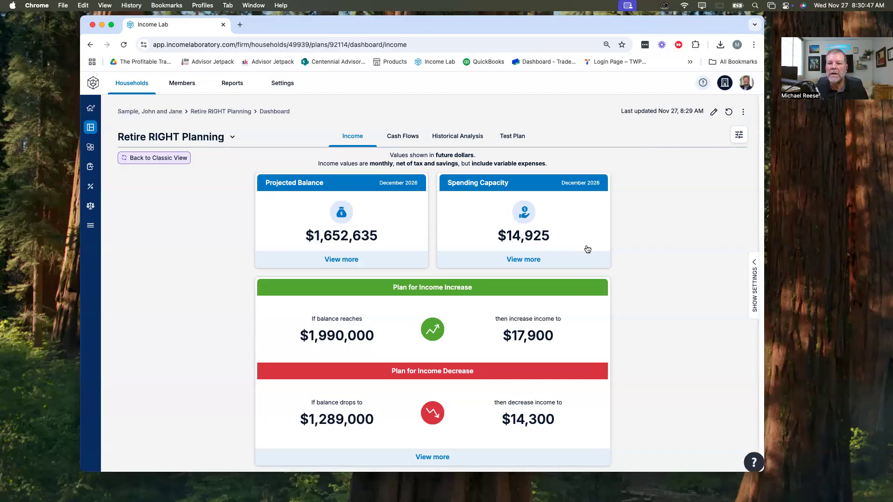
Step: Compare the Retire RIGHT Planning and Current dashboards in Annual values, and return the Retire RIGHT Planning display to Monthly
{"action": "left_click", "coordinate": [732, 138]}
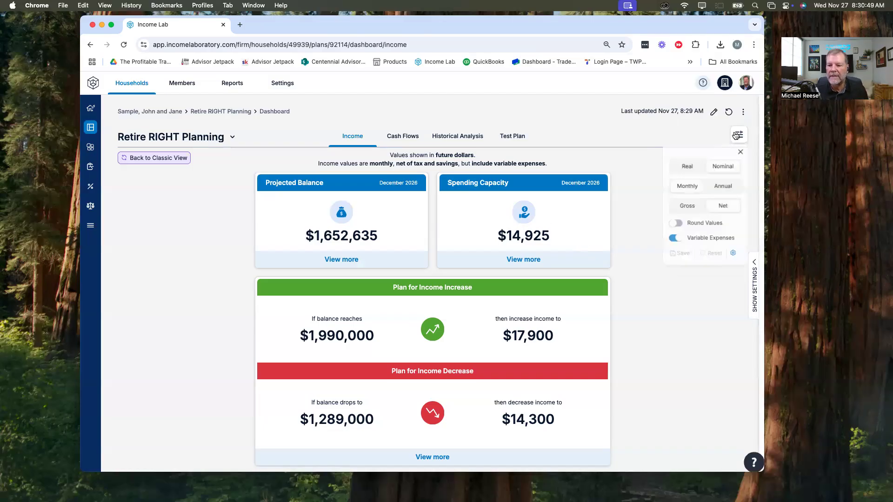
{"action": "left_click", "coordinate": [726, 189]}
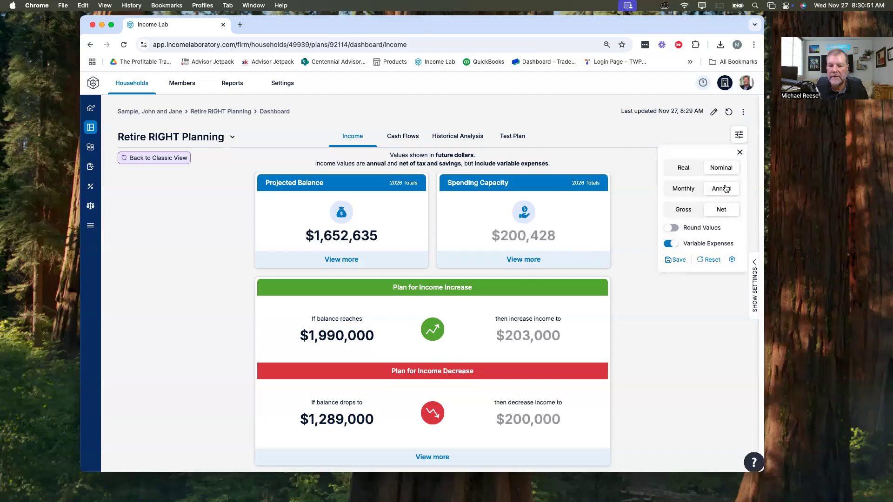
{"action": "left_click", "coordinate": [224, 137]}
{"action": "left_click", "coordinate": [130, 152]}
{"action": "left_click", "coordinate": [740, 135]}
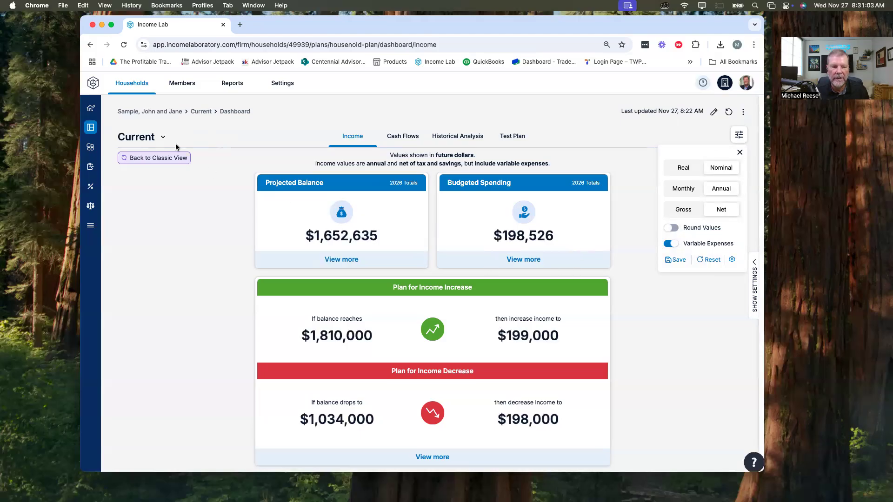
{"action": "left_click", "coordinate": [135, 142]}
{"action": "left_click", "coordinate": [157, 174]}
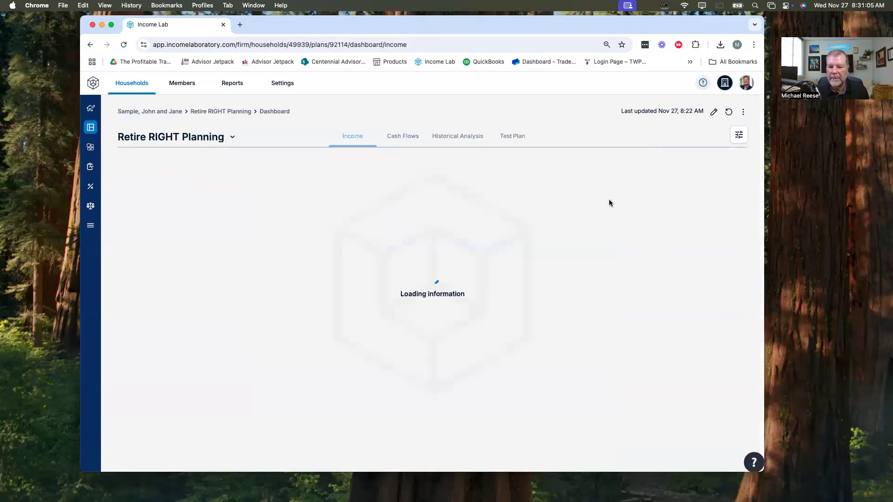
{"action": "left_click", "coordinate": [739, 134]}
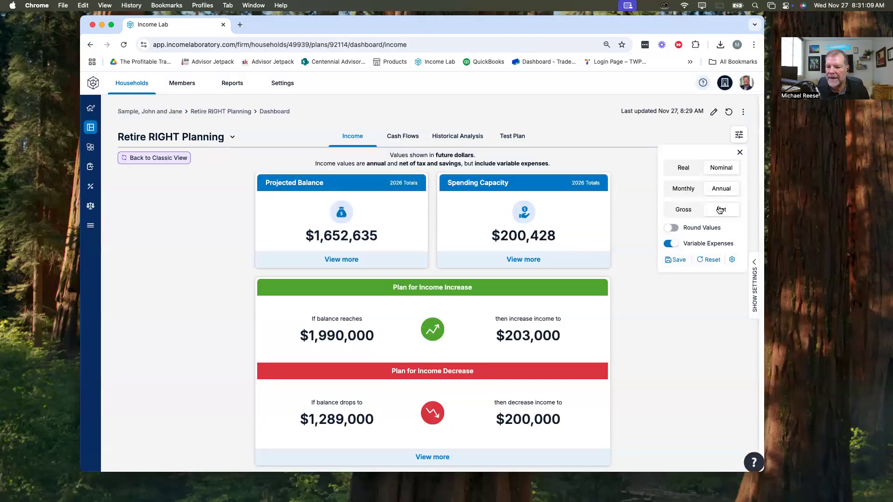
{"action": "left_click", "coordinate": [683, 188]}
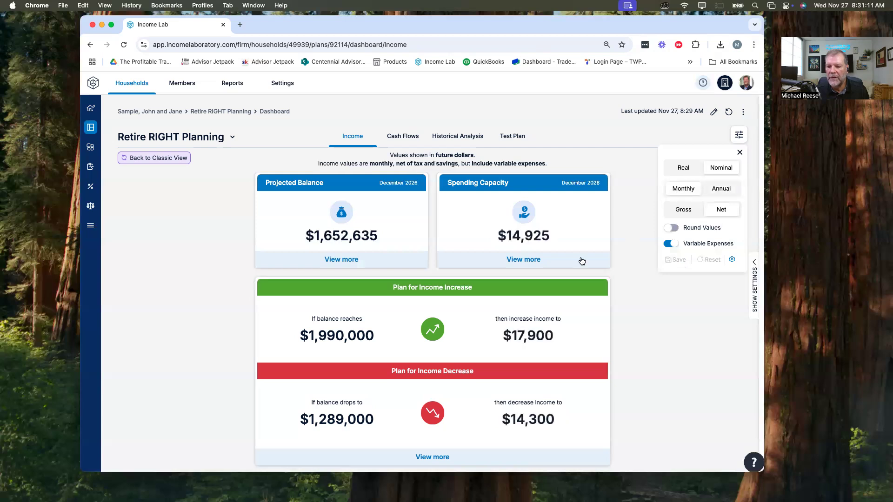
Step: Compare Retire RIGHT Planning's Spending Capacity with the Current plan's Budgeted Spending, checking Annual and Monthly values and the Current plan's display options
{"action": "left_click", "coordinate": [722, 190]}
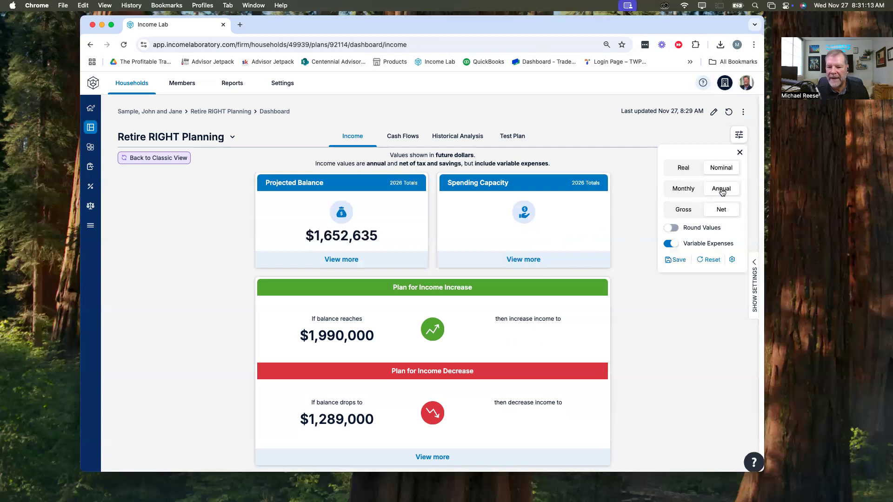
{"action": "left_click", "coordinate": [683, 194]}
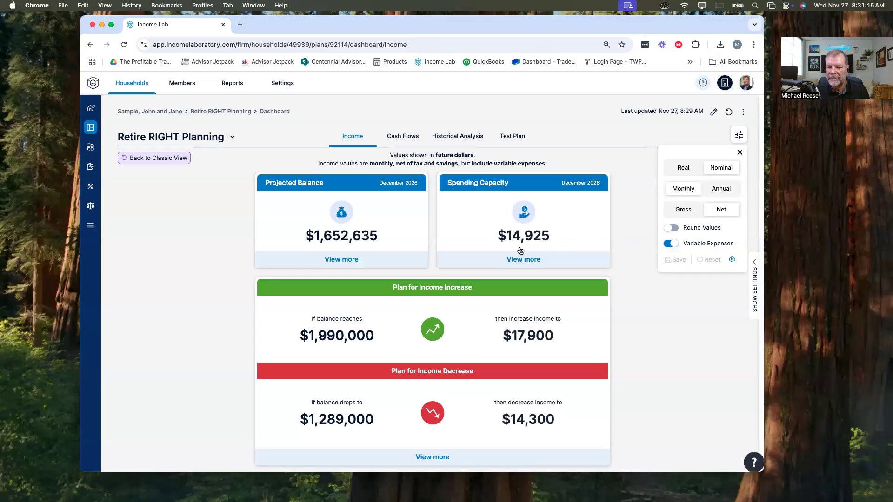
{"action": "left_click", "coordinate": [232, 136]}
{"action": "left_click", "coordinate": [144, 168]}
{"action": "left_click", "coordinate": [203, 138]}
{"action": "left_click", "coordinate": [135, 154]}
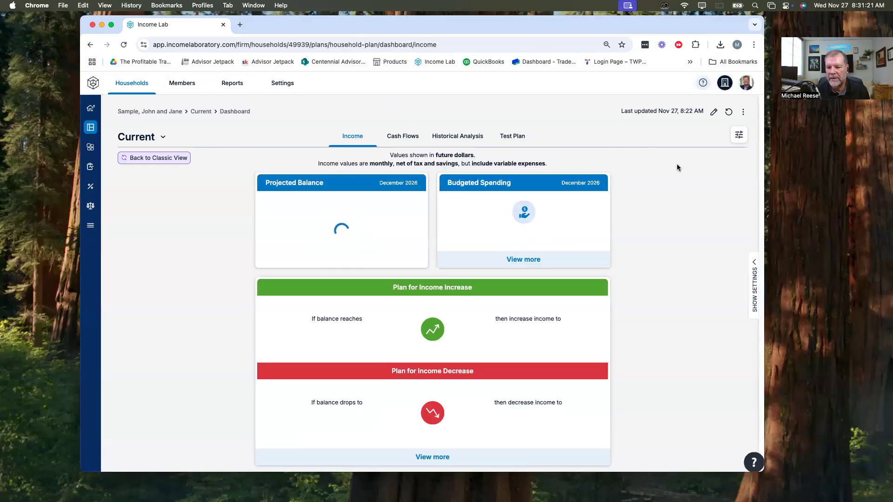
{"action": "left_click", "coordinate": [738, 135]}
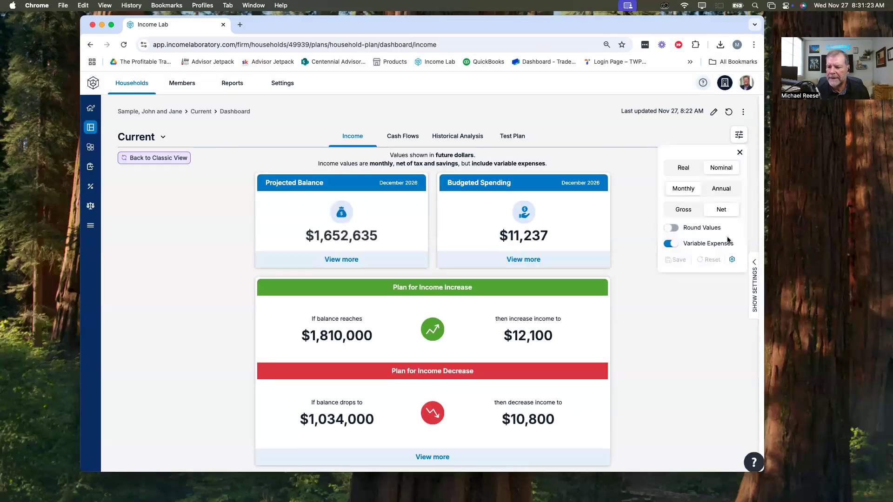
{"action": "left_click", "coordinate": [647, 295]}
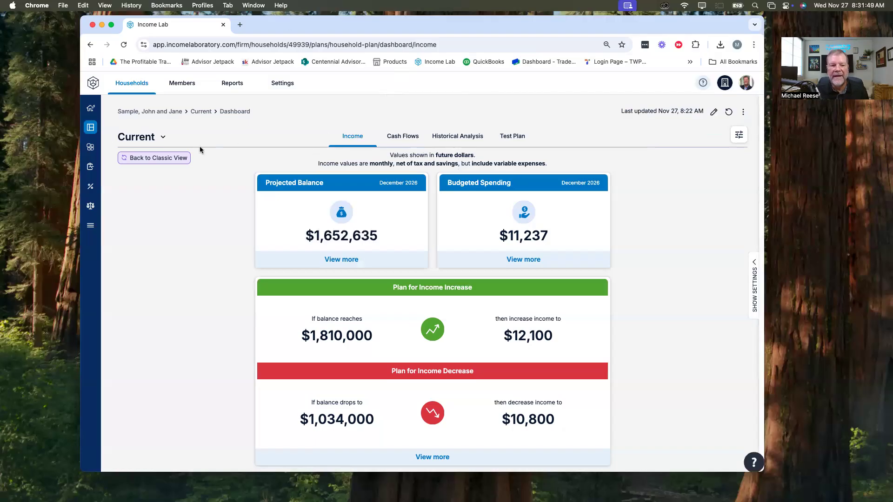
{"action": "left_click", "coordinate": [163, 138]}
{"action": "left_click", "coordinate": [163, 173]}
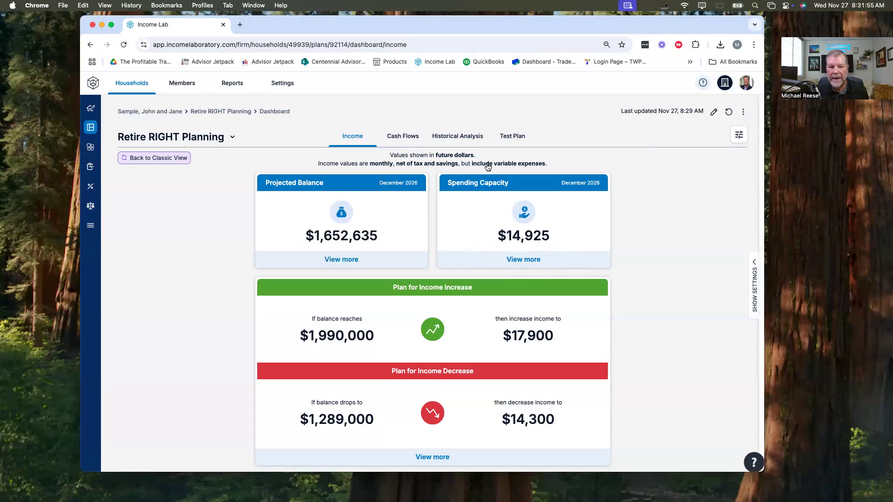
Step: Switch back to the Current plan's dashboard and open its Cash Flows view
{"action": "left_click", "coordinate": [183, 139]}
{"action": "left_click", "coordinate": [177, 156]}
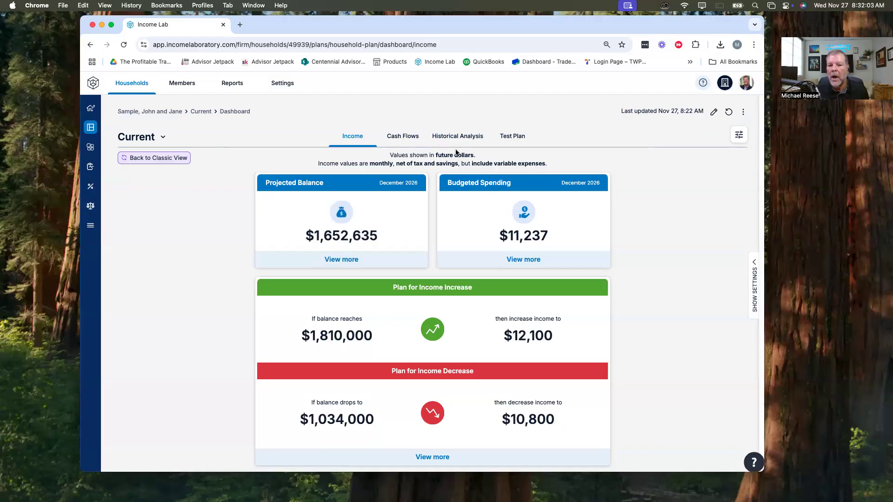
{"action": "left_click", "coordinate": [409, 136]}
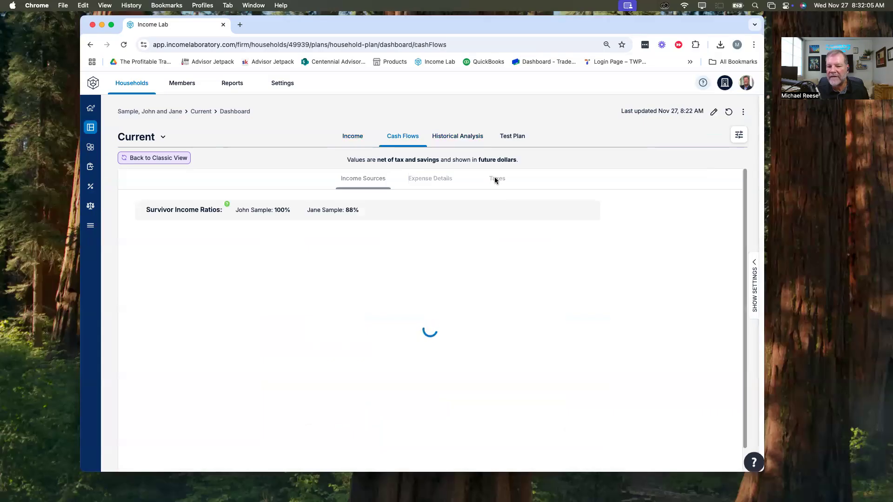
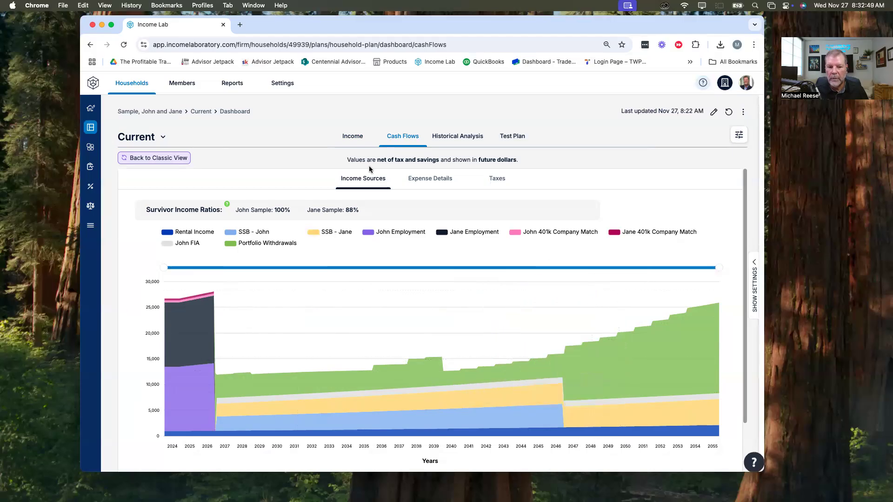
Step: Examine the income sources chart in the Current plan's cash flows across the plan years
{"action": "scroll", "coordinate": [448, 259], "scroll_direction": "down", "scroll_amount": 1}
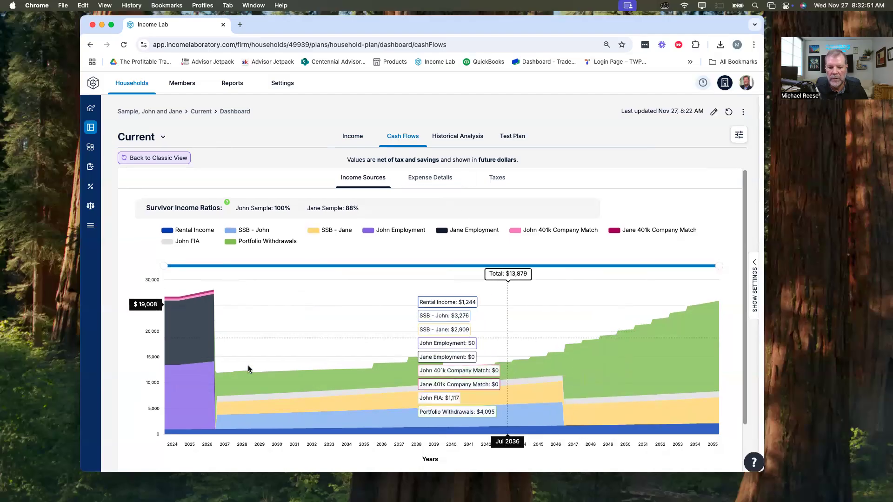